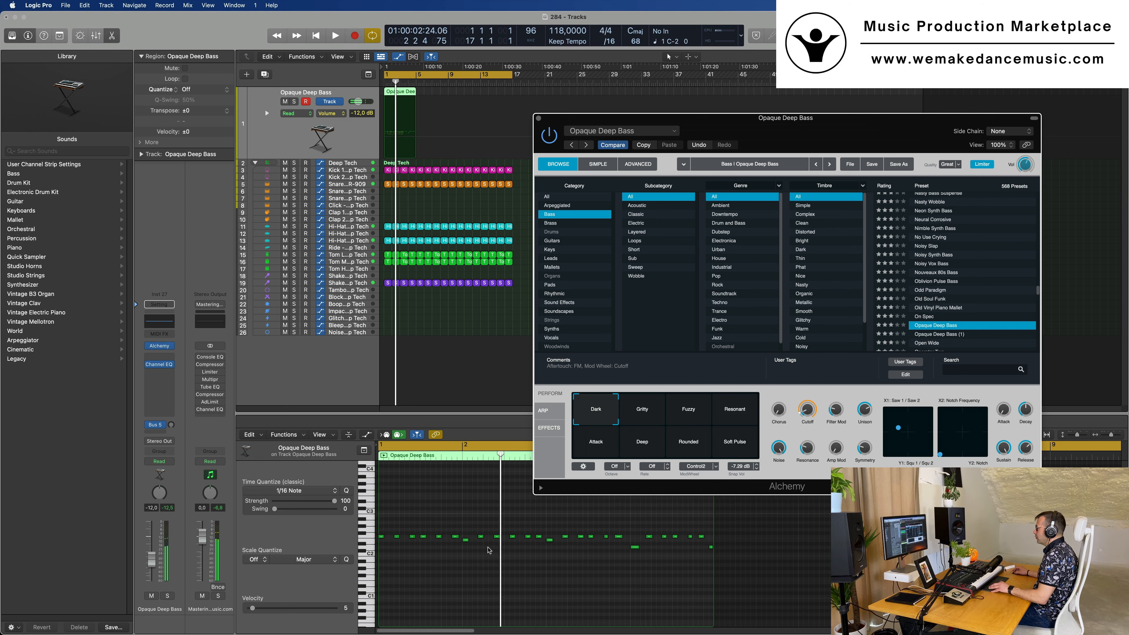
# Move the first bass note in the Piano Roll down one semitone
pyautogui.hscroll(-5, 489, 550)
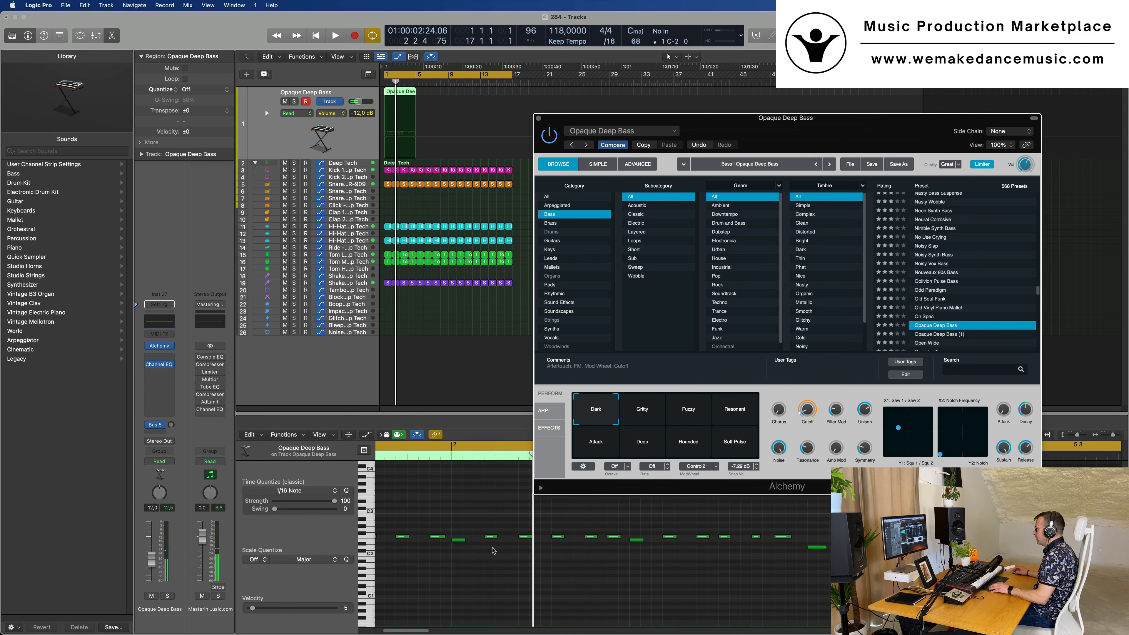
pyautogui.click(541, 516)
pyautogui.press('space')
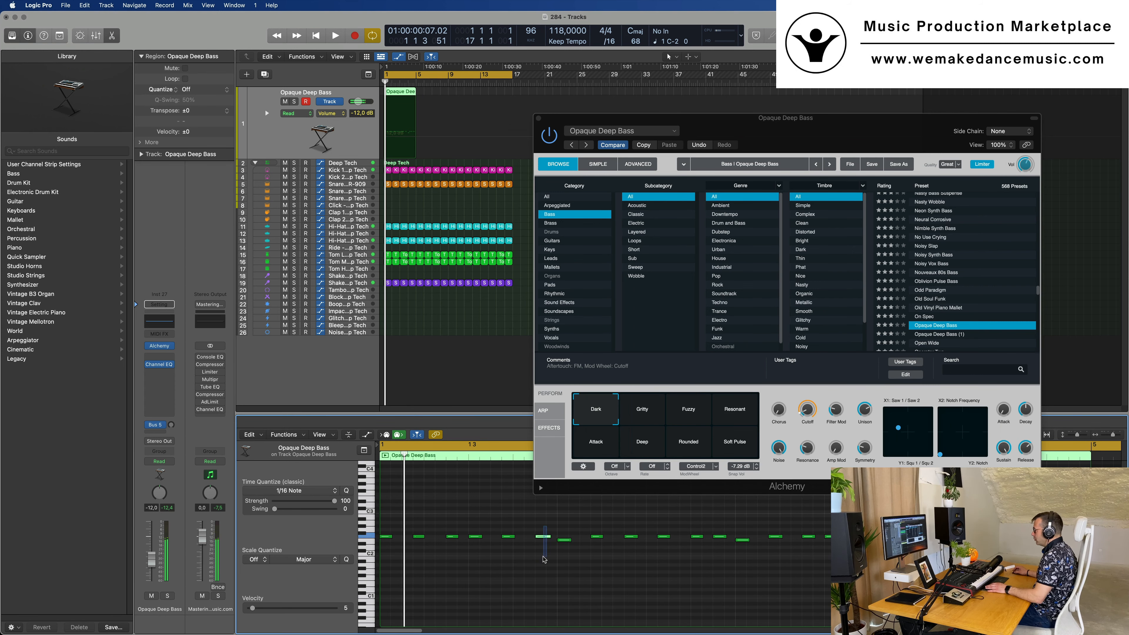
pyautogui.press('space')
pyautogui.press('super+Left')
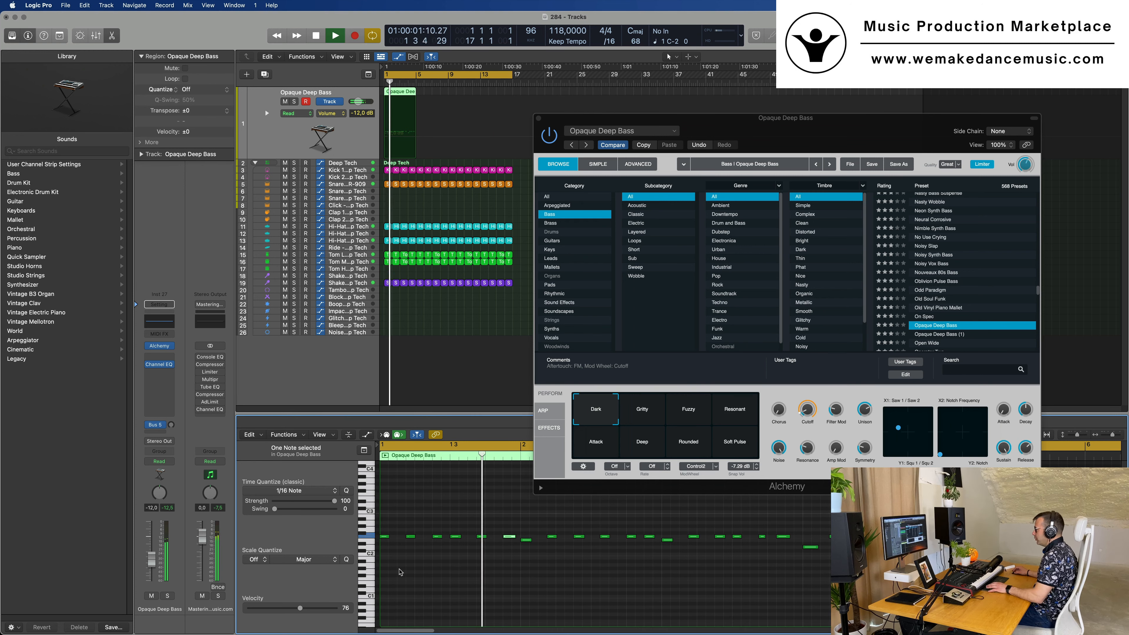
pyautogui.press('space')
pyautogui.moveTo(385, 546); pyautogui.dragTo(385, 543)
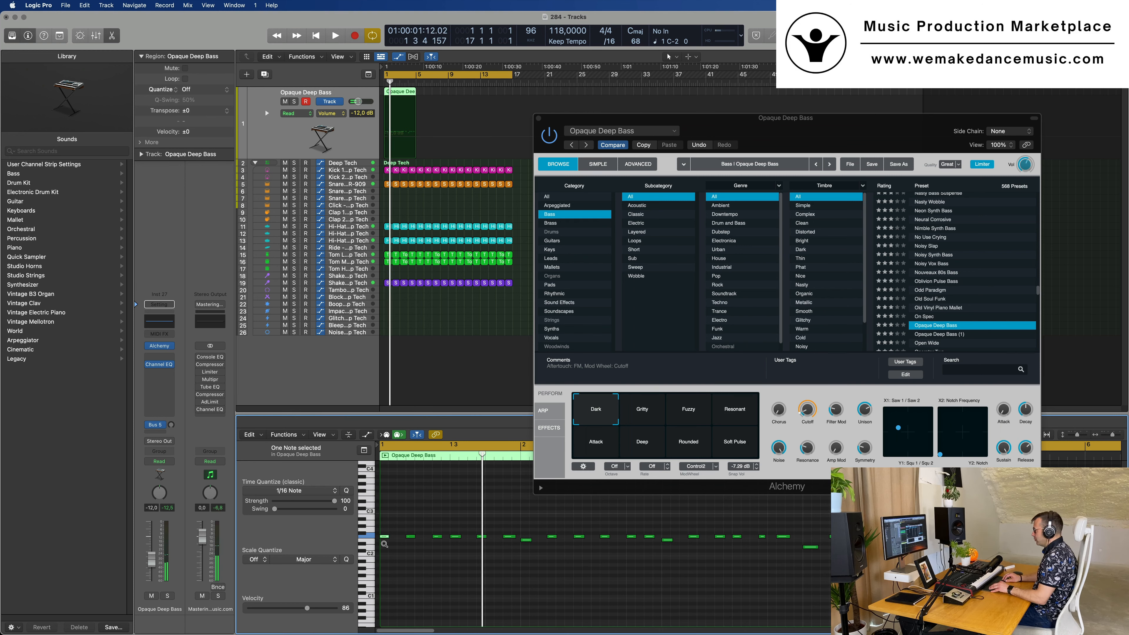
# Play the bass line from the start and move the Alchemy window clear of the Piano Roll
pyautogui.press('space')
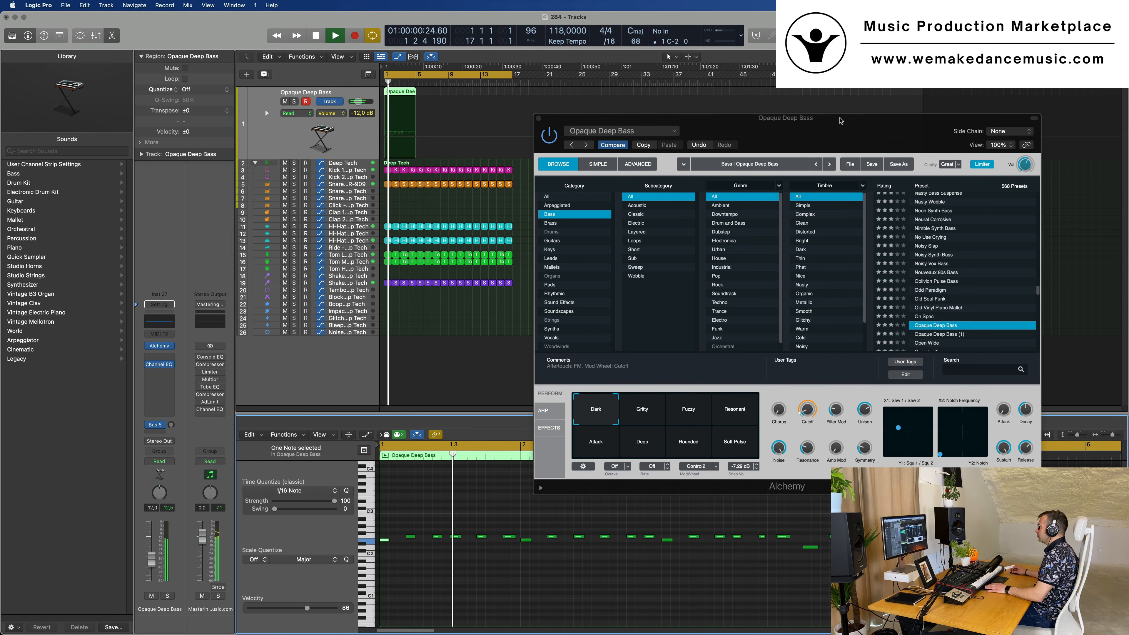
pyautogui.moveTo(785, 118); pyautogui.dragTo(832, 87)
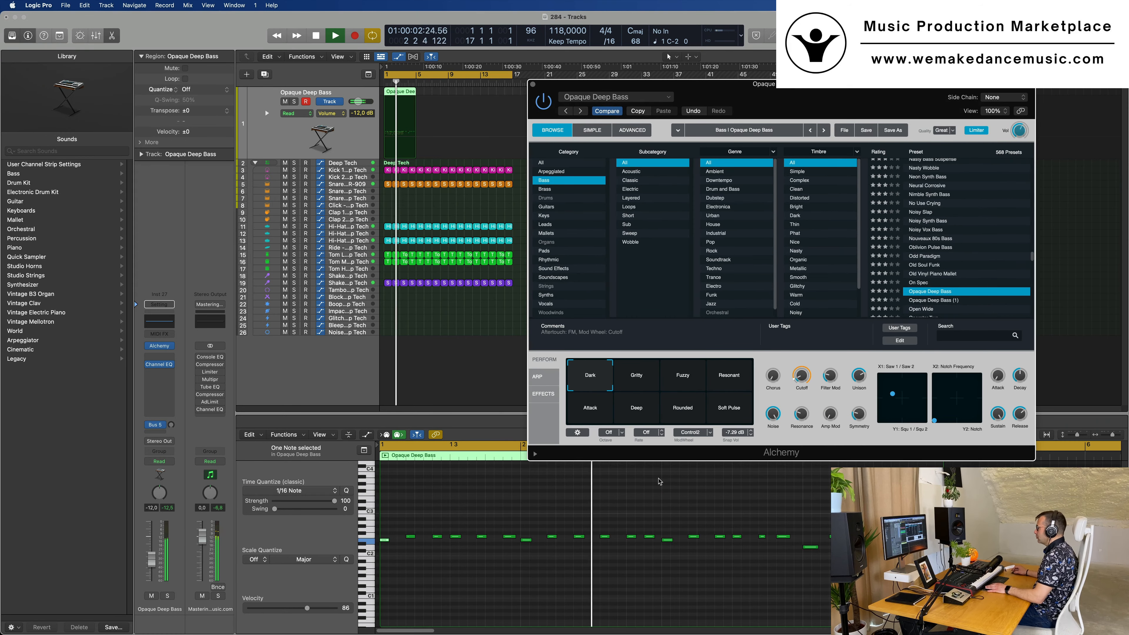
pyautogui.press('Return')
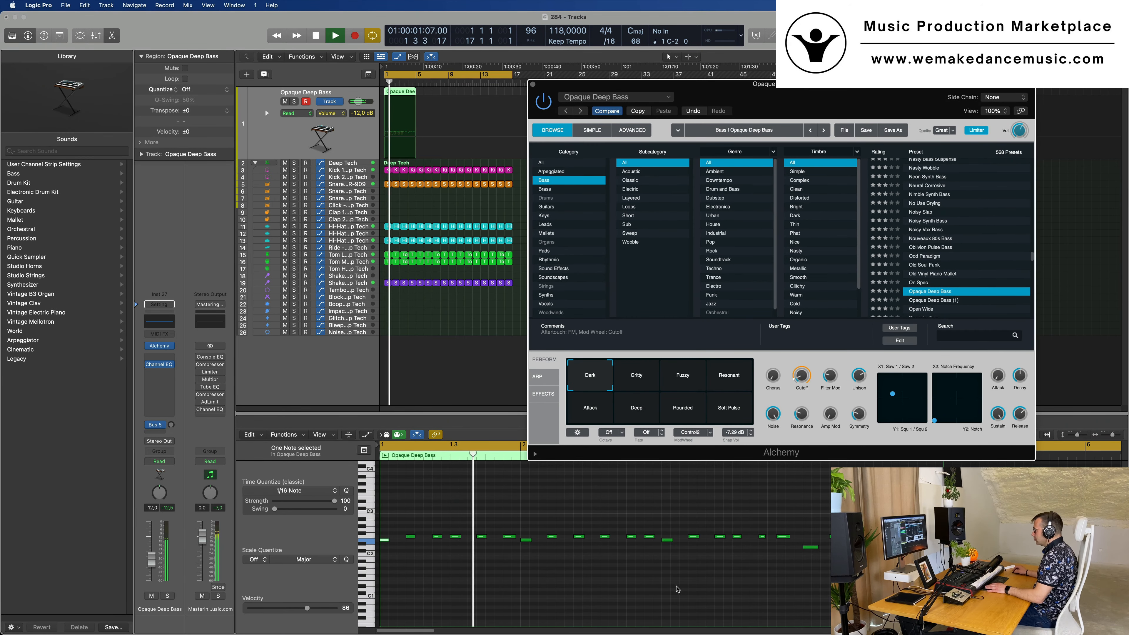
pyautogui.moveTo(672, 80); pyautogui.dragTo(763, 80)
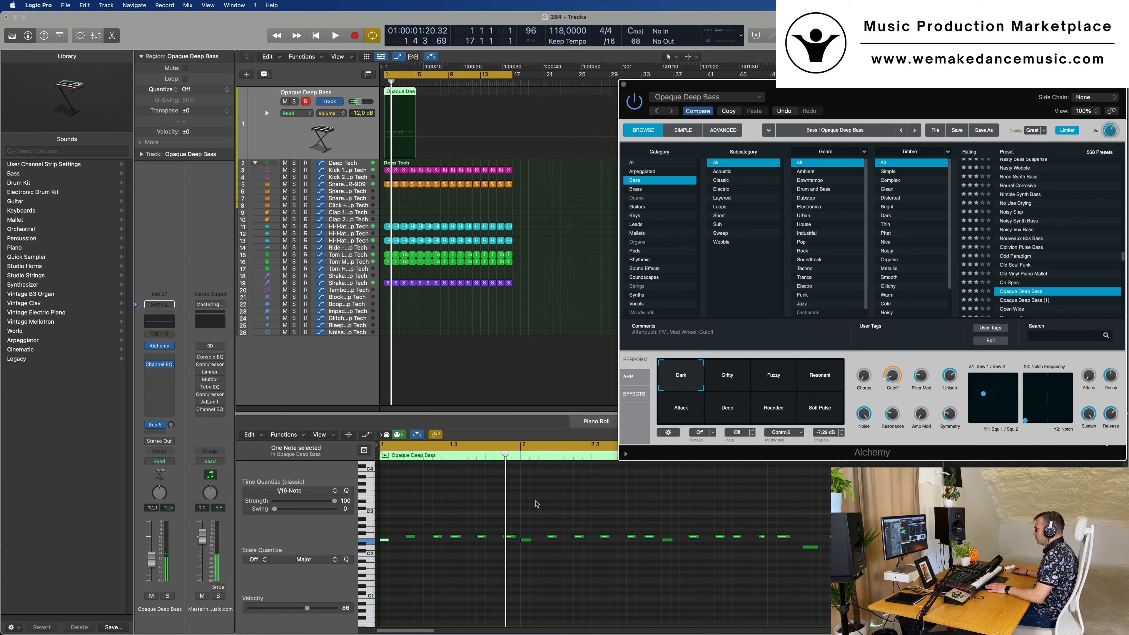
# Delete all bass notes after the first bar, keeping only the opening six-note pattern
pyautogui.moveTo(526, 525); pyautogui.dragTo(836, 555)
pyautogui.moveTo(597, 516); pyautogui.dragTo(527, 541)
pyautogui.press('space')
pyautogui.press('super+z')
pyautogui.press('space')
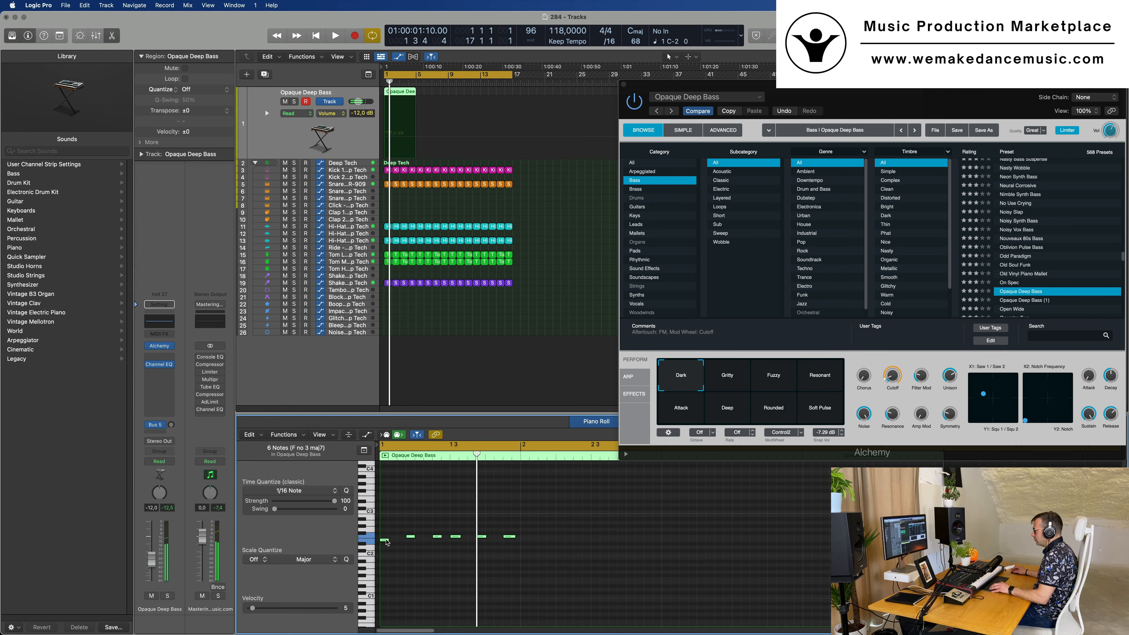
# Copy the first bar's notes into bar 2, and copy that two-bar pattern into bars 3 and 4
pyautogui.moveTo(384, 542); pyautogui.dragTo(527, 543)
pyautogui.press('space')
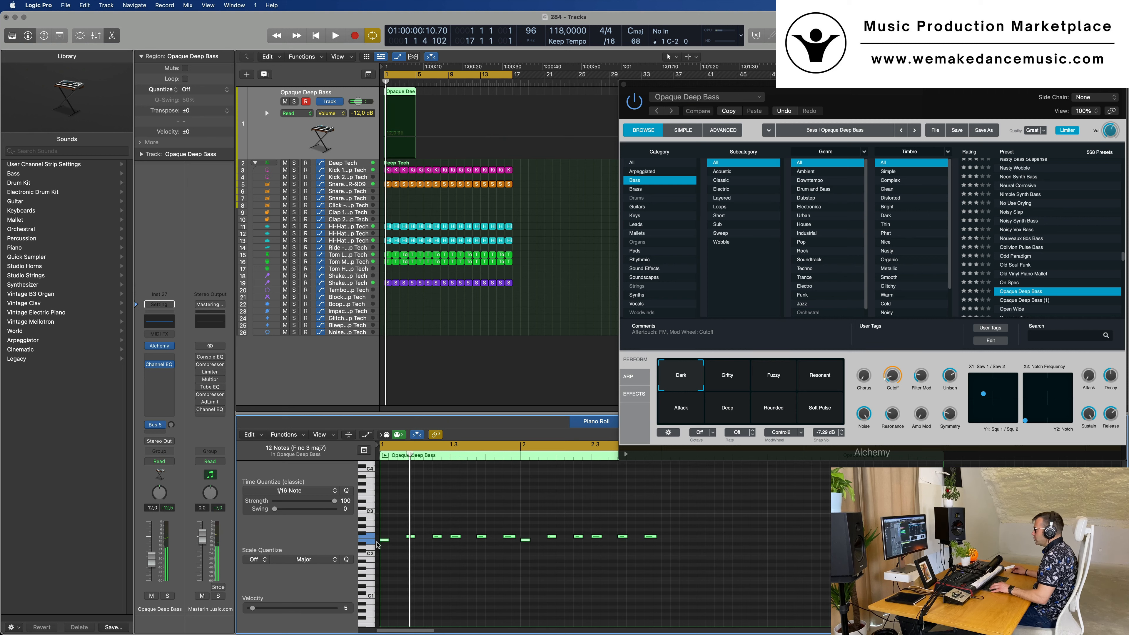
pyautogui.moveTo(385, 542); pyautogui.dragTo(671, 541)
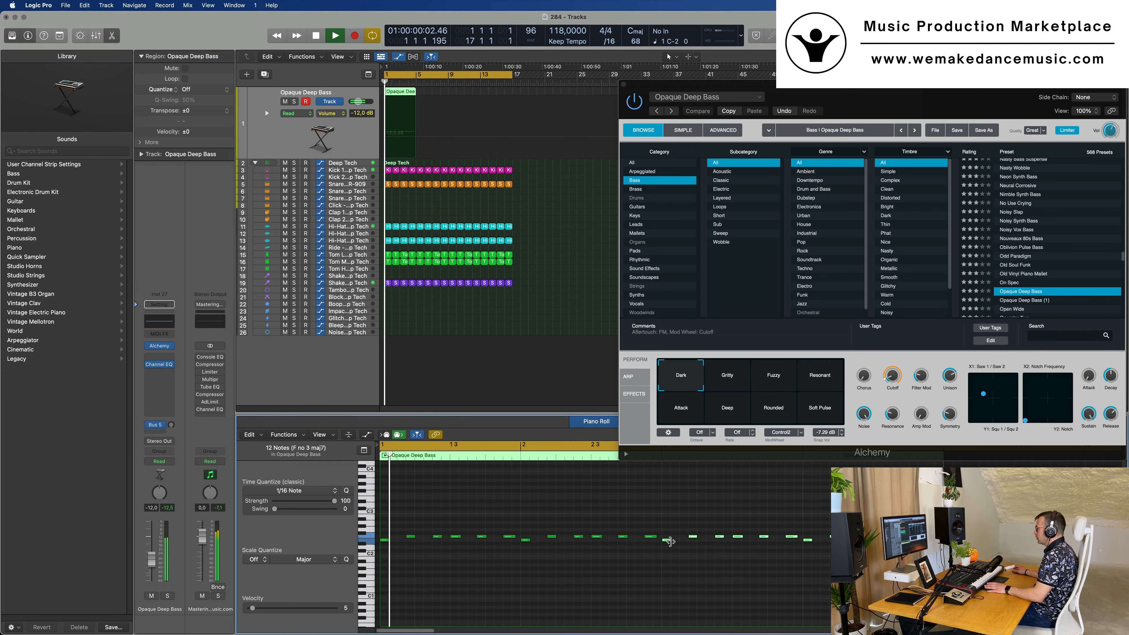
# Repeat the four-bar bass region three times so the bass fills bars 1 to 16
pyautogui.moveTo(961, 87); pyautogui.dragTo(759, 193)
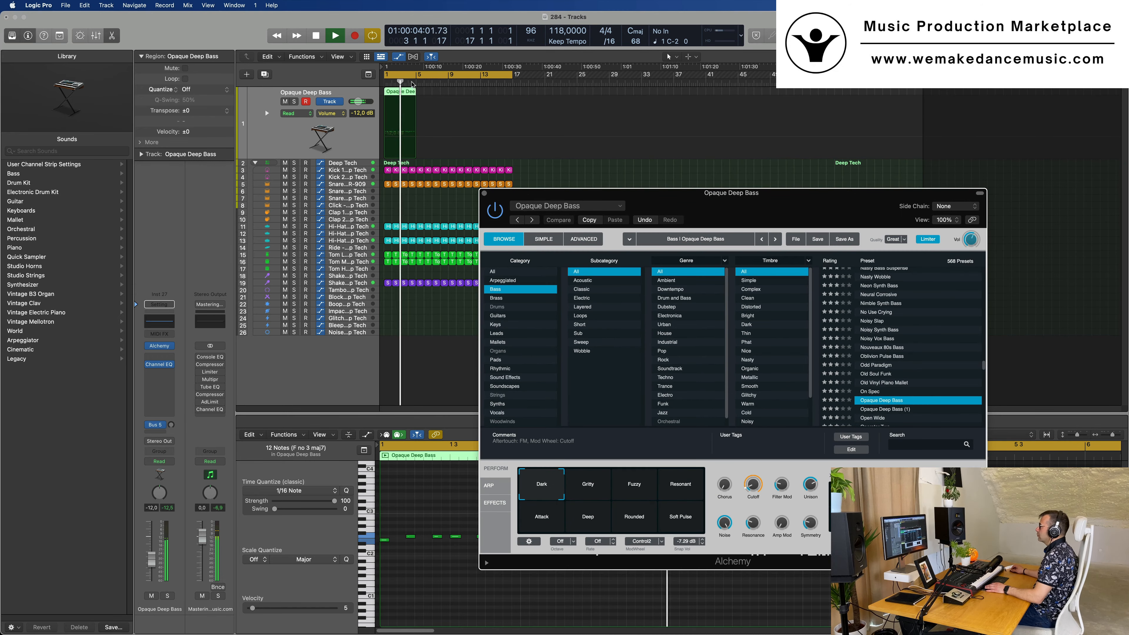
pyautogui.click(401, 94)
pyautogui.press('space')
pyautogui.press('super+r')
pyautogui.press('super+r')
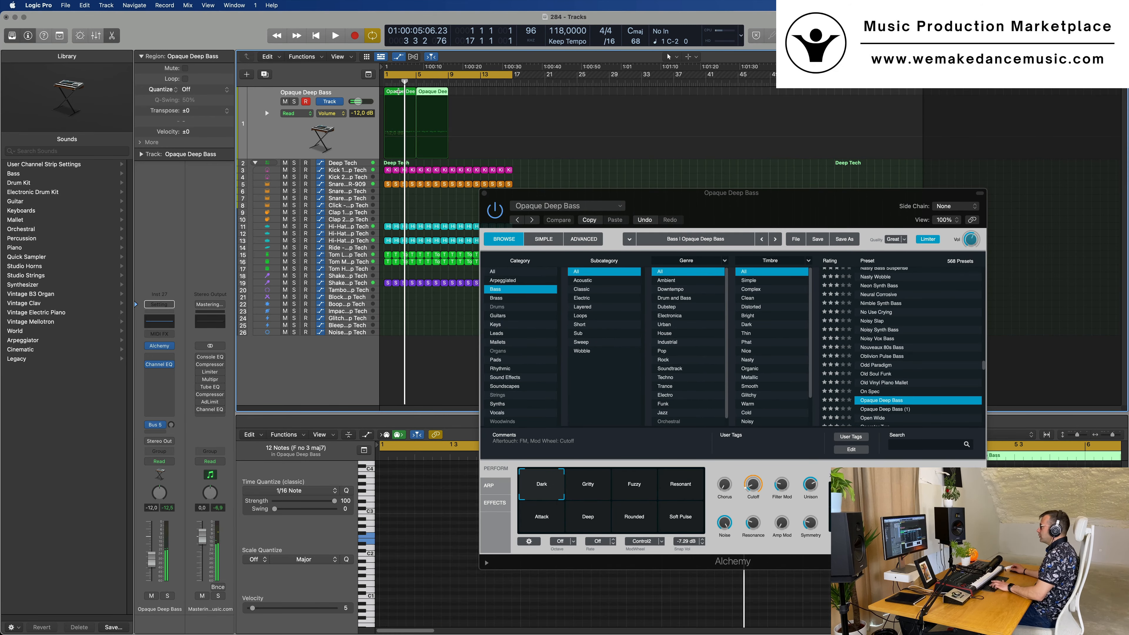
# Hide the plug-in windows and raise the bass channel volume to -10.4 dB while auditioning the loop
pyautogui.click(703, 206)
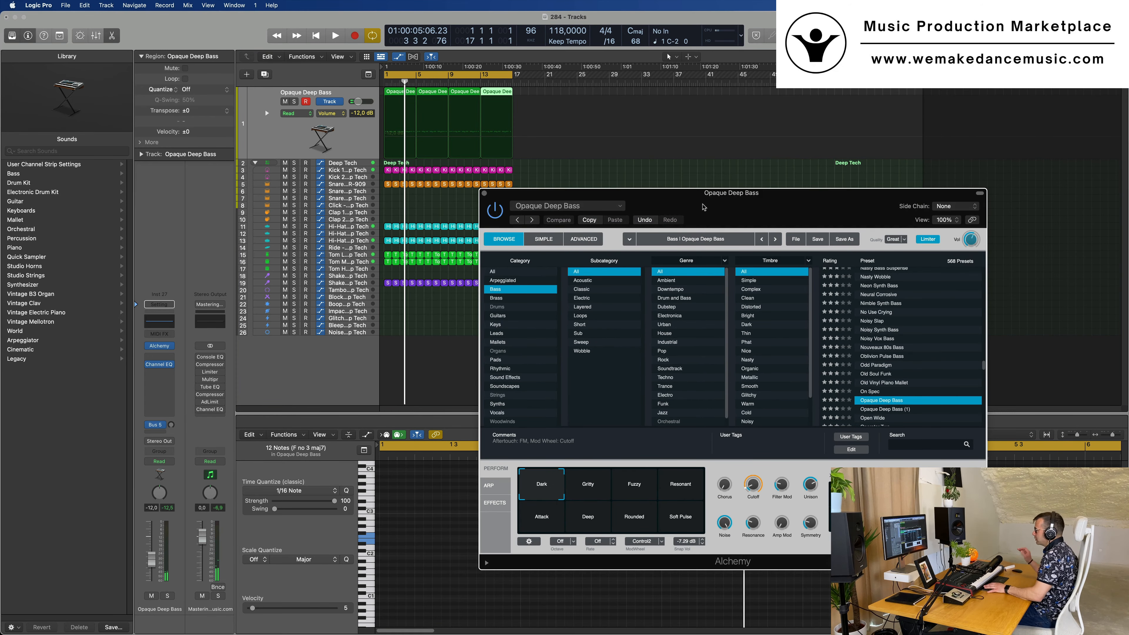
pyautogui.moveTo(703, 205); pyautogui.dragTo(701, 215)
pyautogui.press('v')
pyautogui.press('space')
pyautogui.press('space')
pyautogui.press('space')
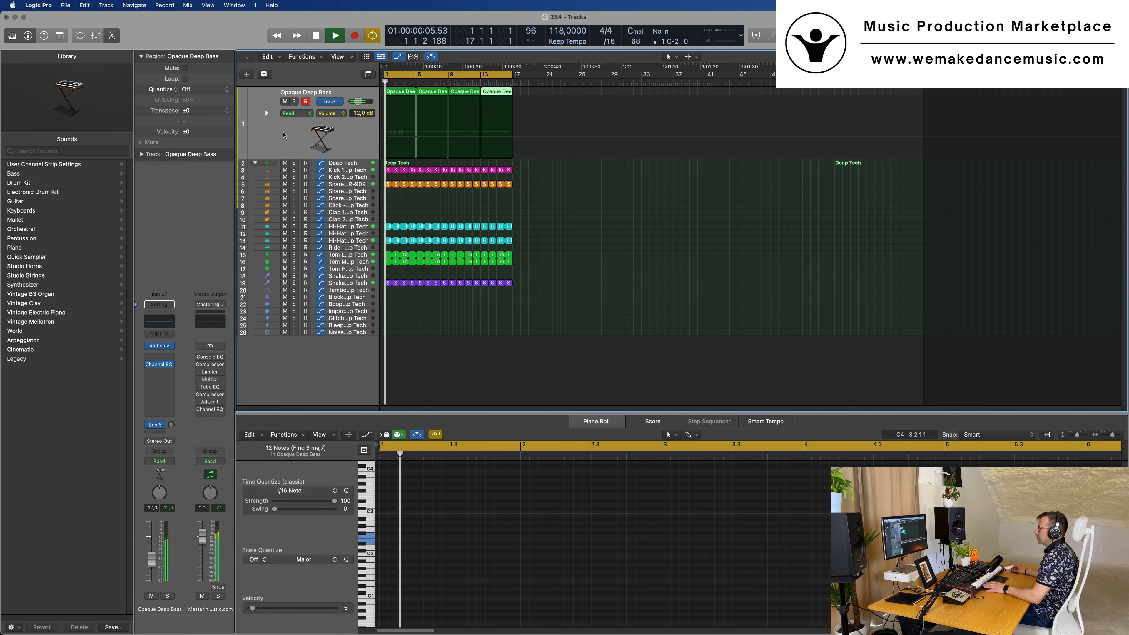
pyautogui.moveTo(152, 559); pyautogui.dragTo(151, 557)
pyautogui.press('space')
pyautogui.press('space')
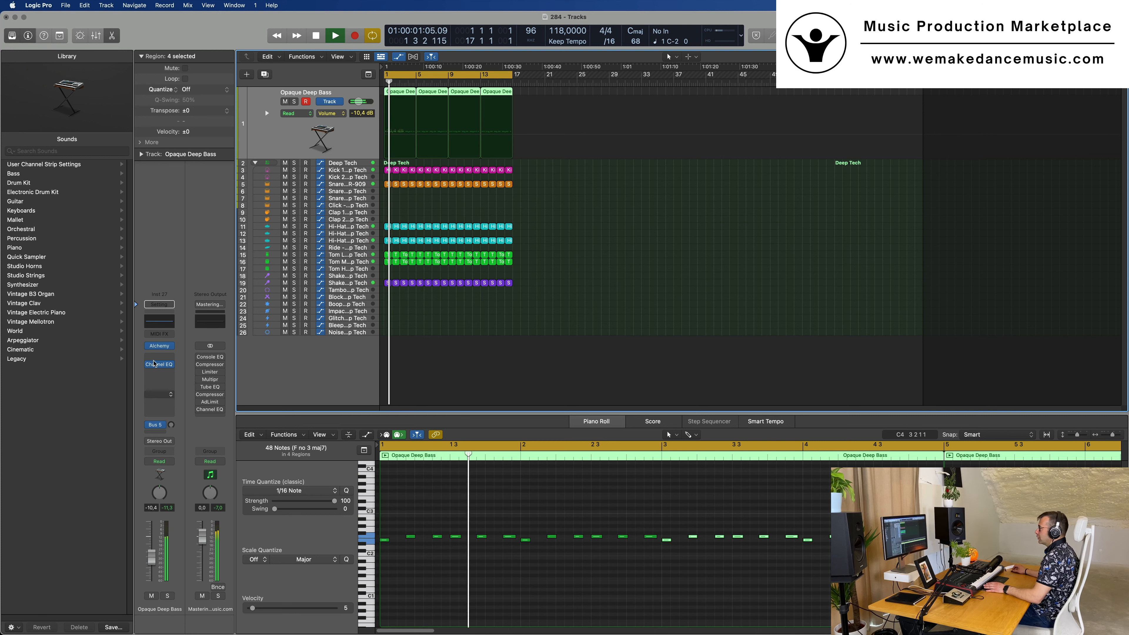
# Insert a stereo Compressor after the Channel EQ on the Opaque Deep Bass channel
pyautogui.click(159, 372)
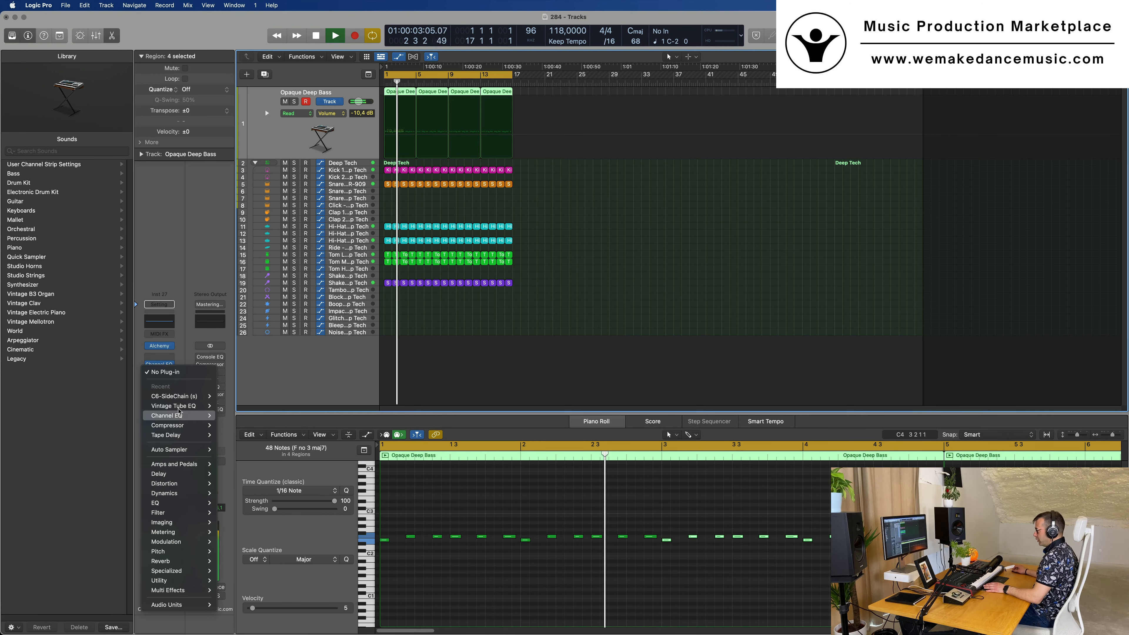
pyautogui.moveTo(190, 479)
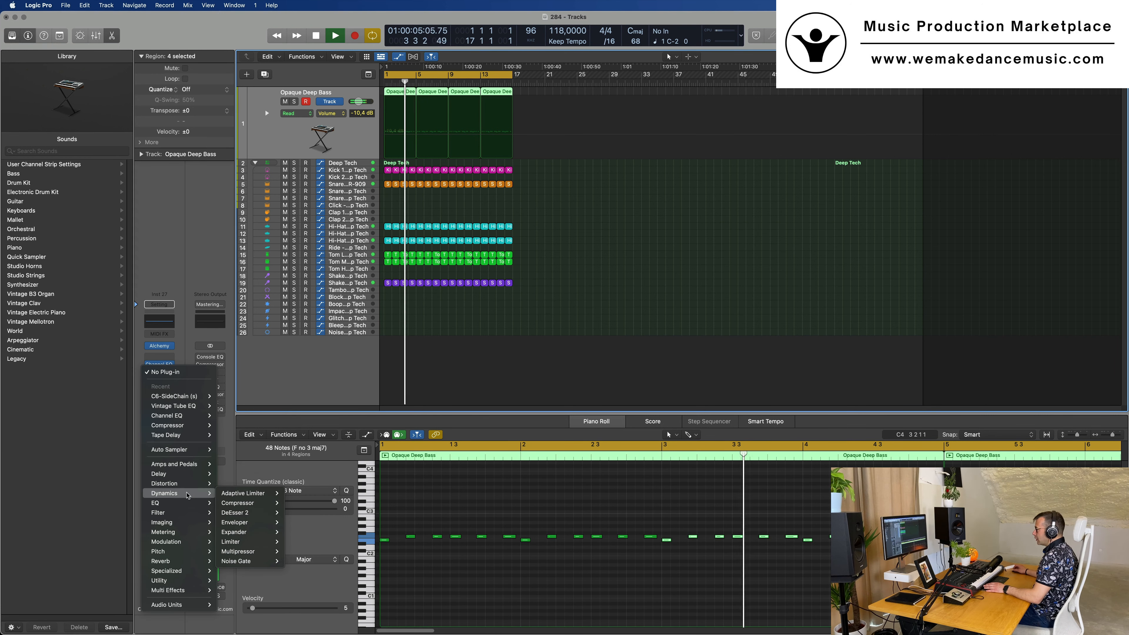
pyautogui.moveTo(255, 504)
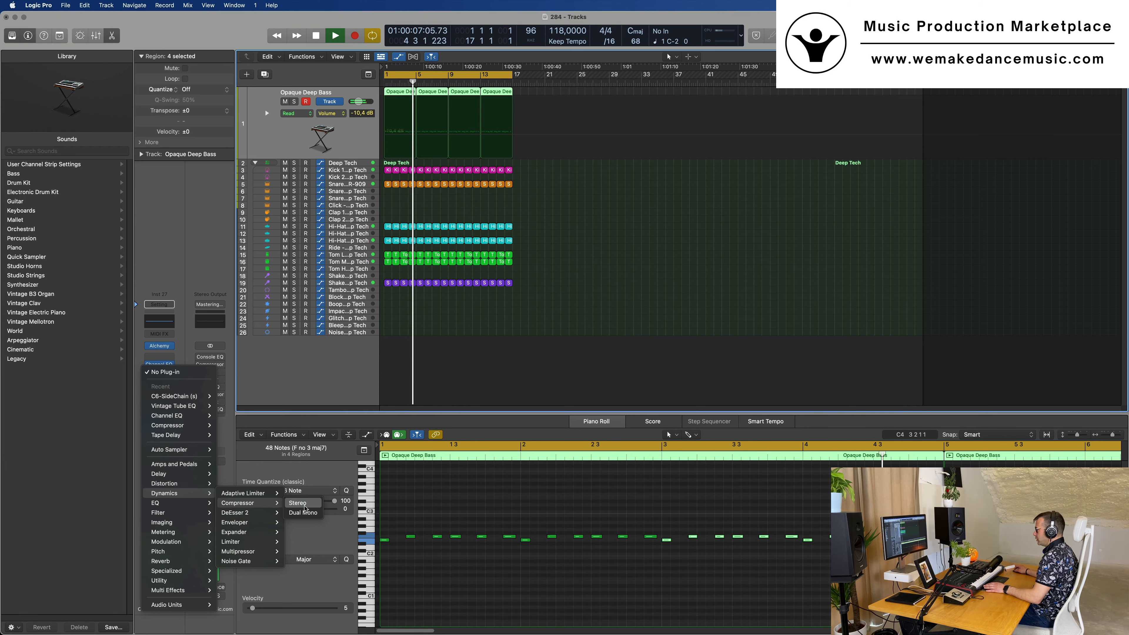
pyautogui.click(298, 503)
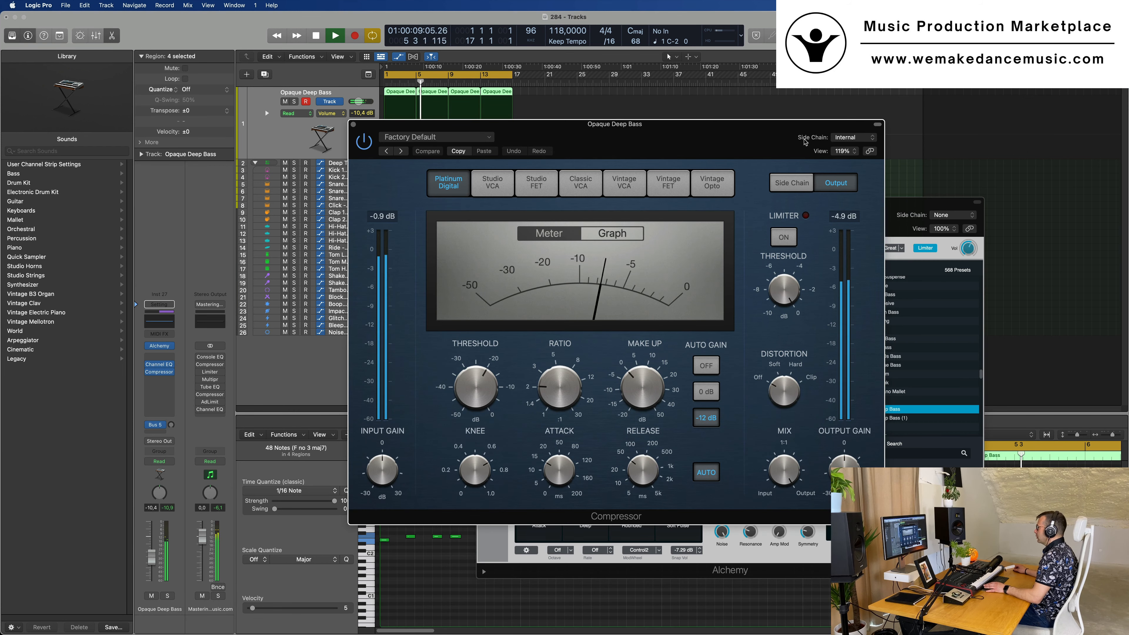
# Set the Compressor's side chain source to Kick 1 - Deep Tech (Inst 2)
pyautogui.click(853, 137)
pyautogui.moveTo(857, 172)
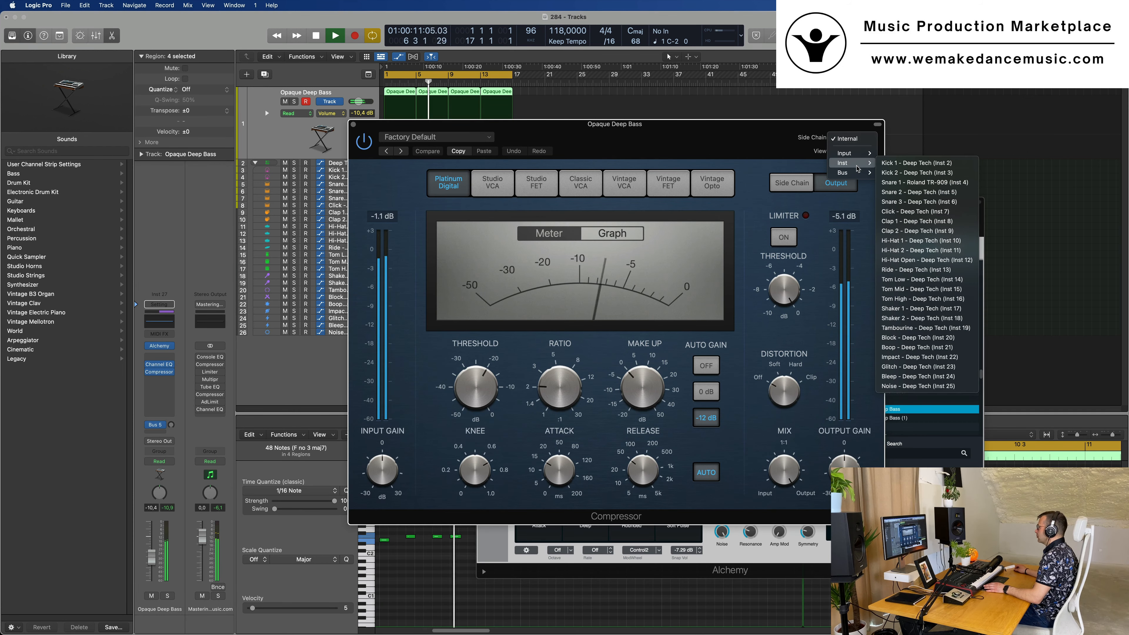
pyautogui.click(916, 163)
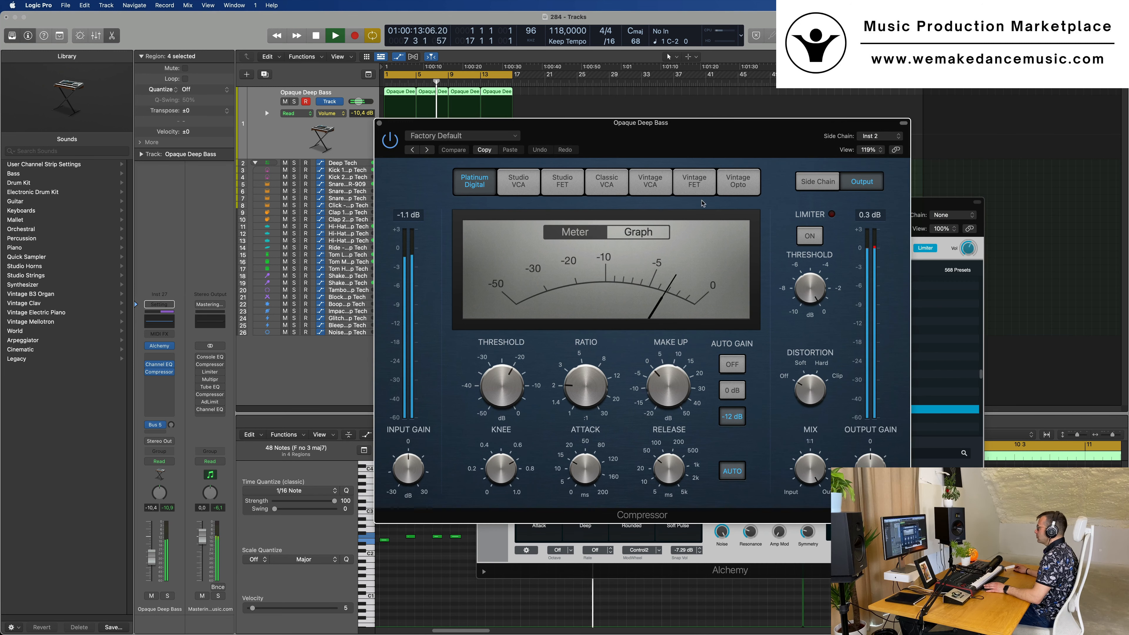
# Set the Compressor's attack to 0.0 ms, ratio to 3.7:1 and threshold to -17.0 dB, and turn Auto Gain off
pyautogui.moveTo(586, 467); pyautogui.dragTo(585, 491)
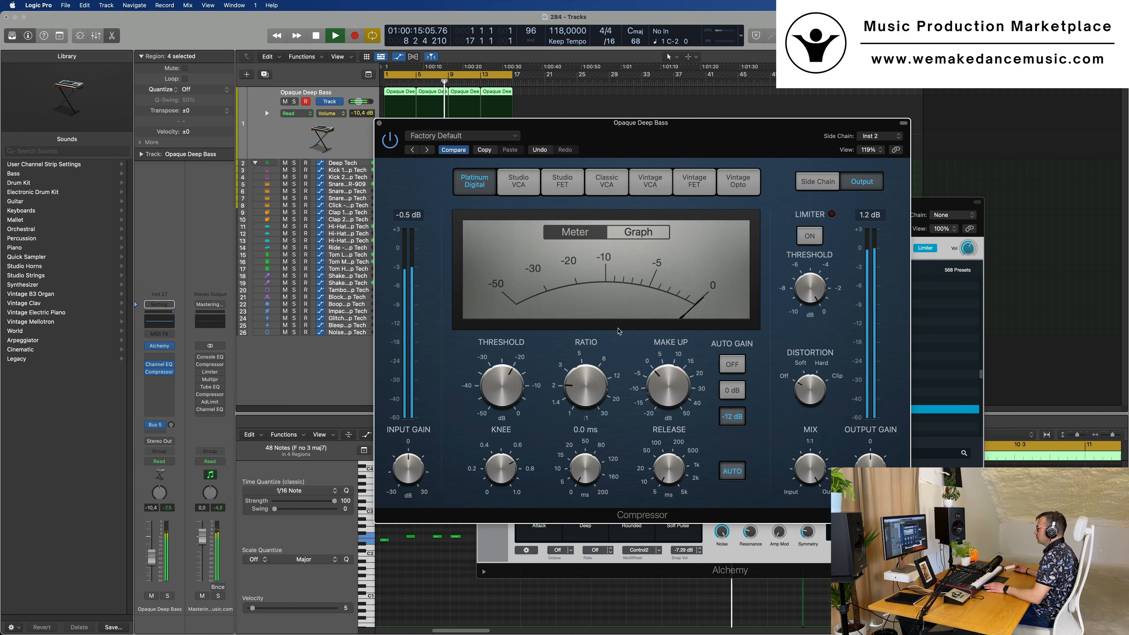
pyautogui.moveTo(588, 384); pyautogui.dragTo(588, 371)
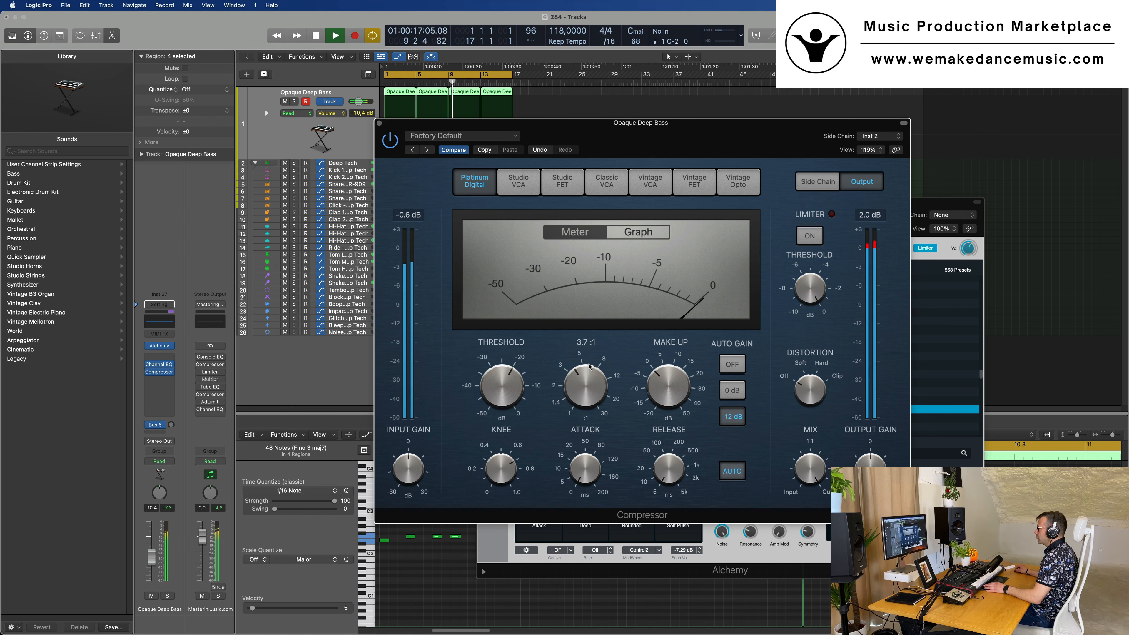
pyautogui.moveTo(509, 380); pyautogui.dragTo(510, 374)
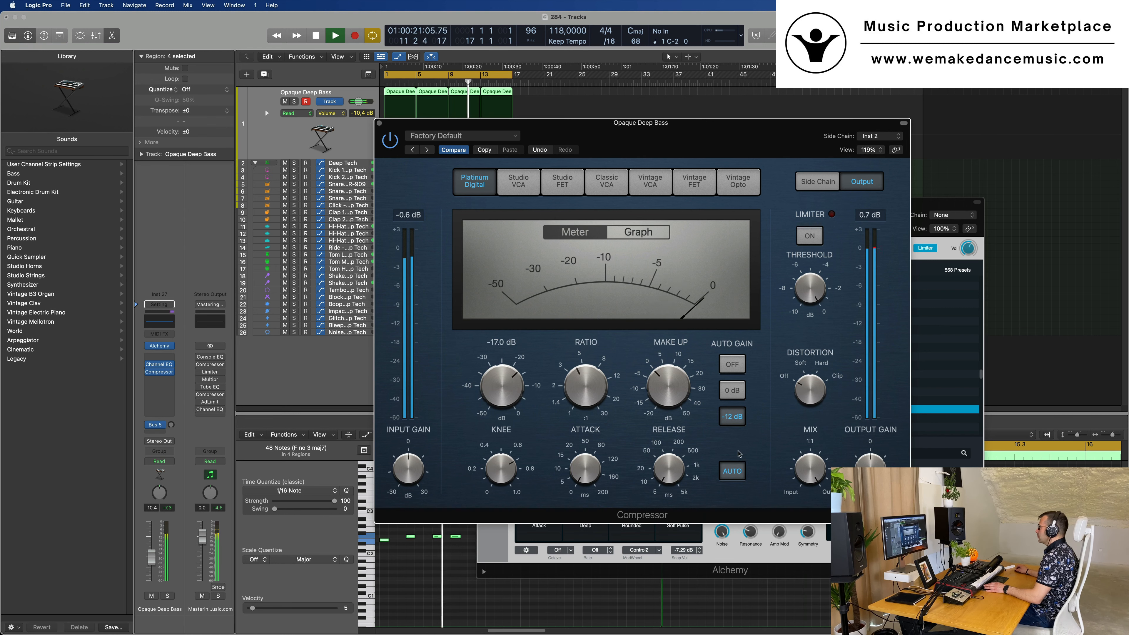
pyautogui.click(725, 369)
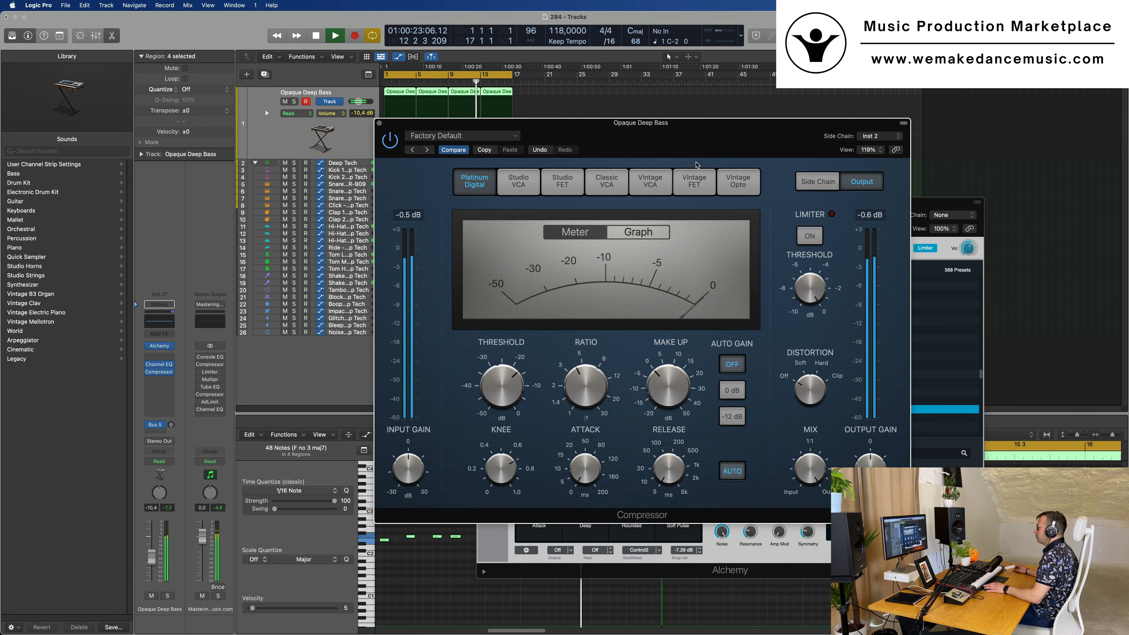
# Lower the bass channel volume to -12.6 dB and move the Compressor window out of the way
pyautogui.moveTo(697, 140); pyautogui.dragTo(797, 131)
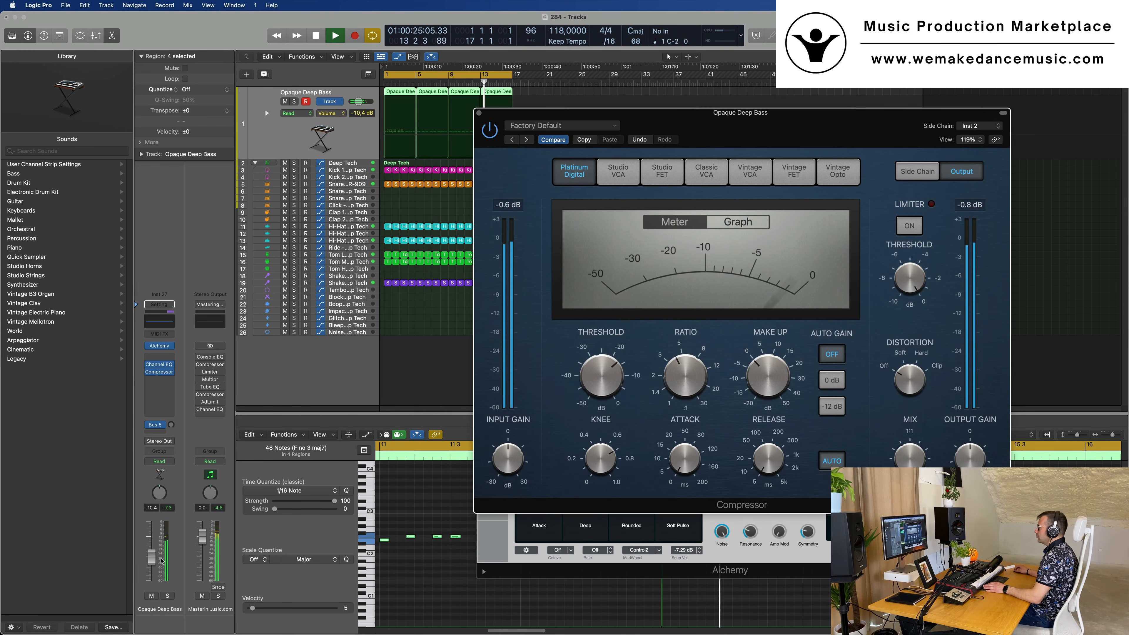
pyautogui.moveTo(155, 565); pyautogui.dragTo(154, 562)
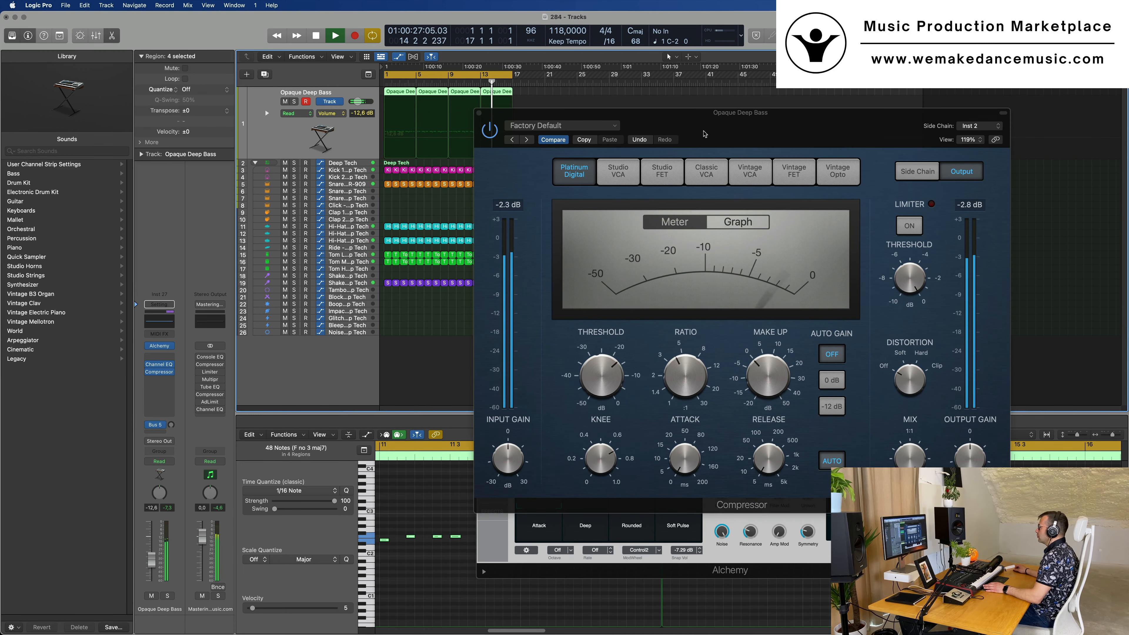
pyautogui.moveTo(705, 133); pyautogui.dragTo(922, 110)
# Show Alchemy's advanced view and raise the coarse tuning of source A to 12 semitones
pyautogui.moveTo(673, 214); pyautogui.dragTo(525, 201)
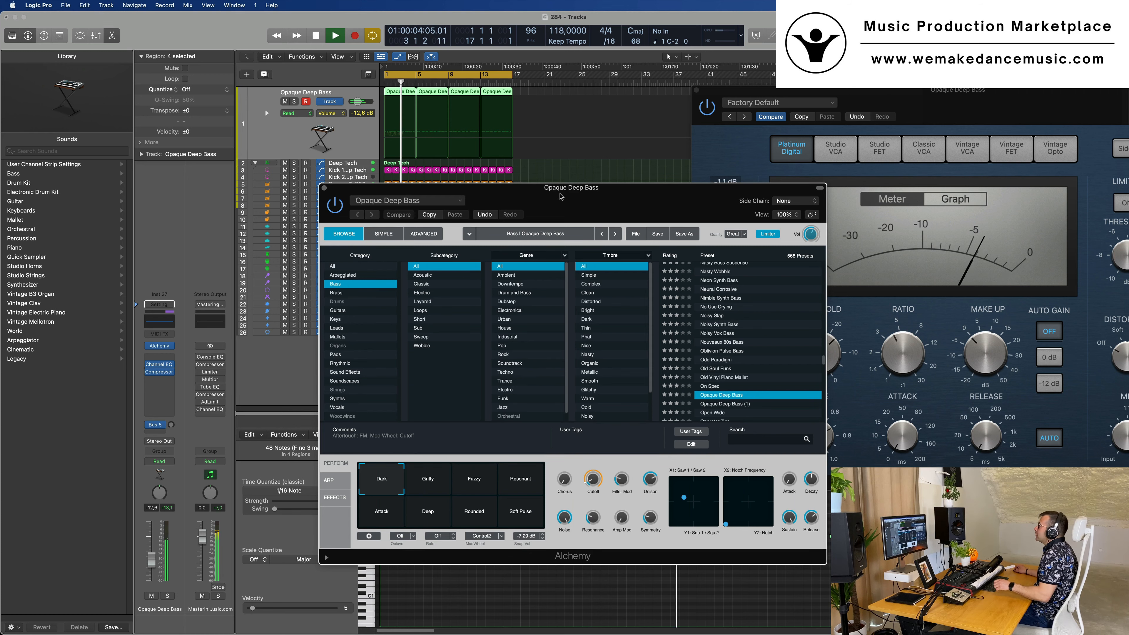
pyautogui.moveTo(561, 196)
pyautogui.mouseDown()
pyautogui.moveTo(536, 184)
pyautogui.moveTo(555, 180)
pyautogui.mouseUp()
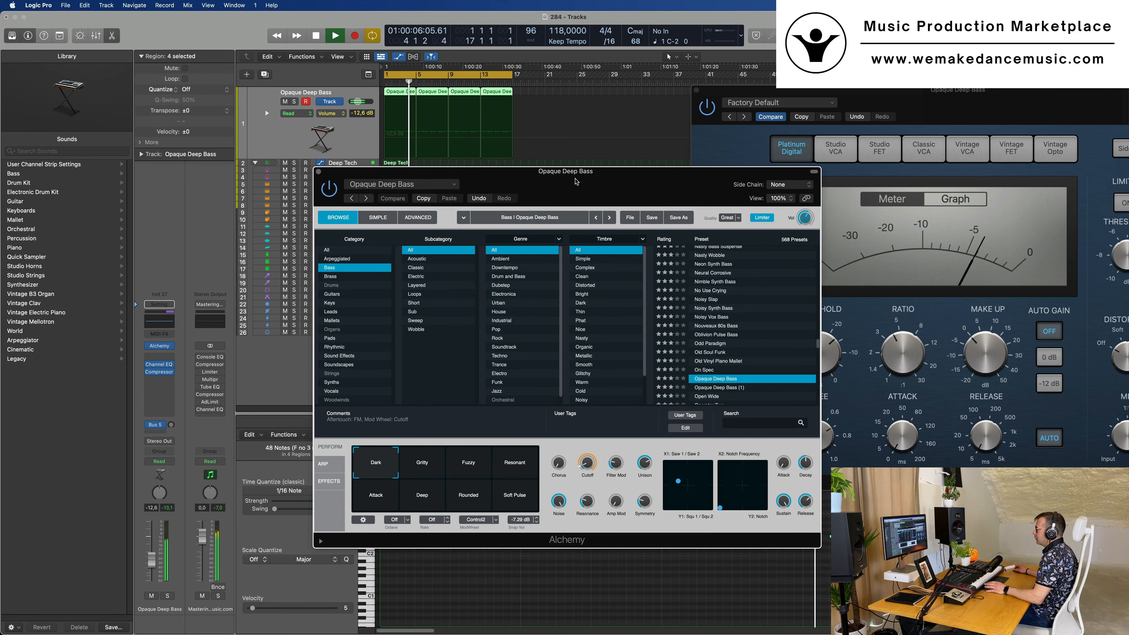
pyautogui.click(407, 218)
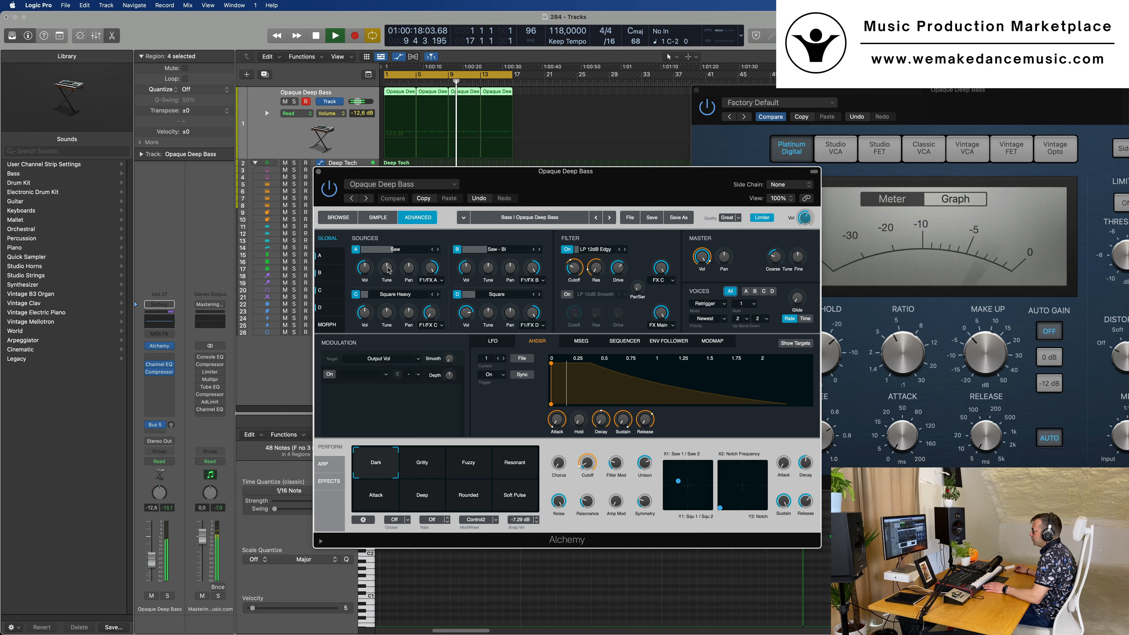
pyautogui.moveTo(389, 269); pyautogui.dragTo(389, 268)
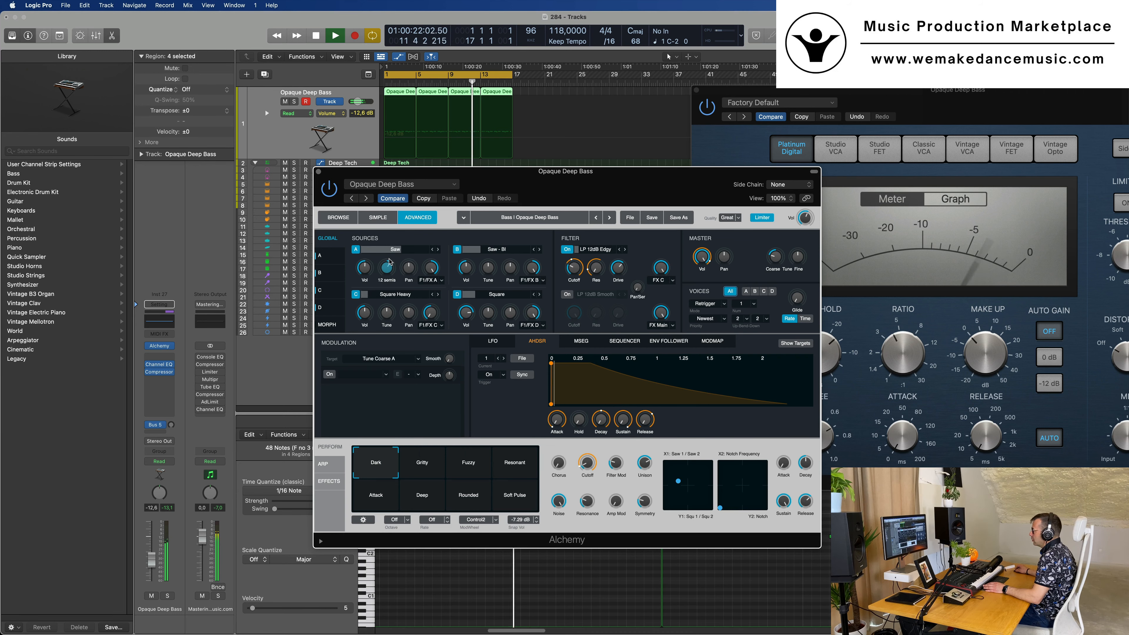
pyautogui.moveTo(389, 258); pyautogui.dragTo(389, 258)
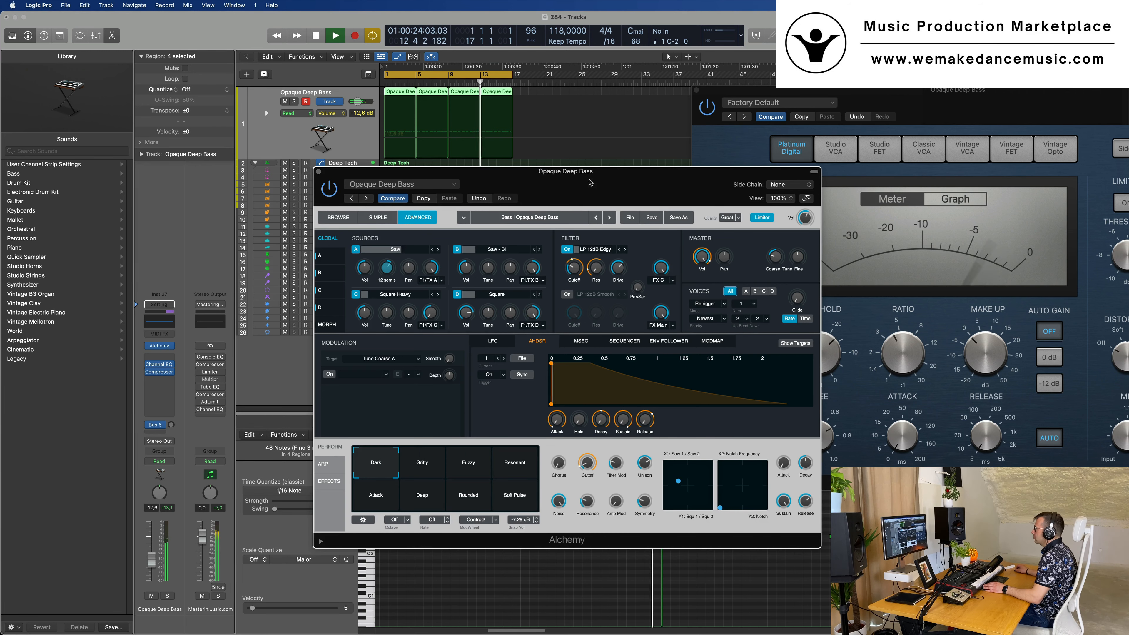
# Move the Alchemy window down and try different coarse tunings on sources B, C and D
pyautogui.moveTo(585, 179); pyautogui.dragTo(562, 232)
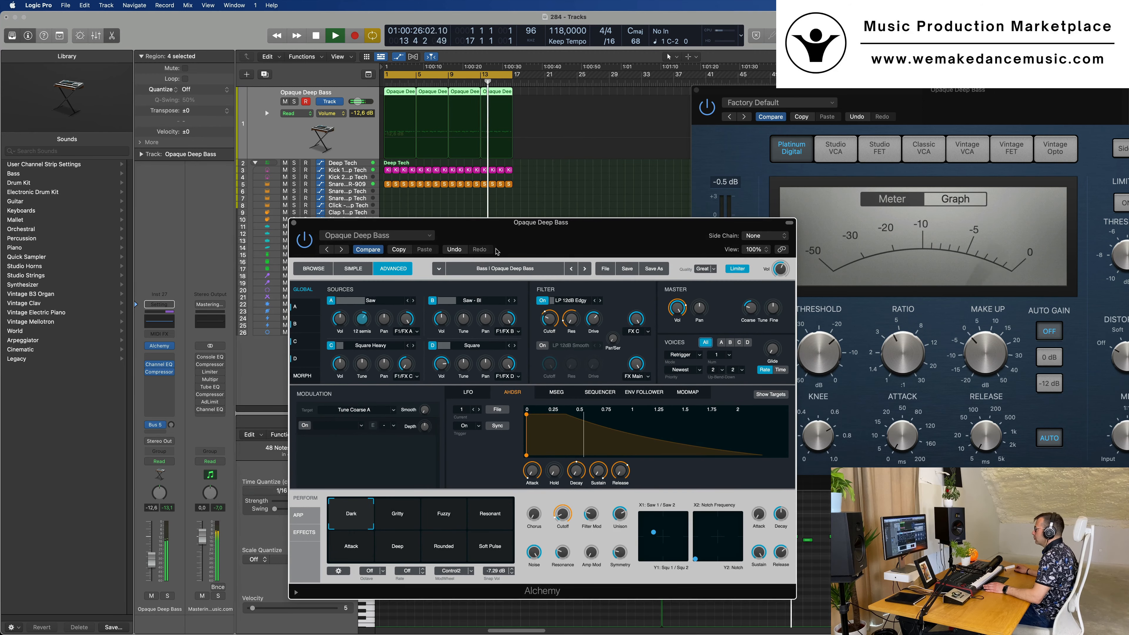
pyautogui.moveTo(464, 321)
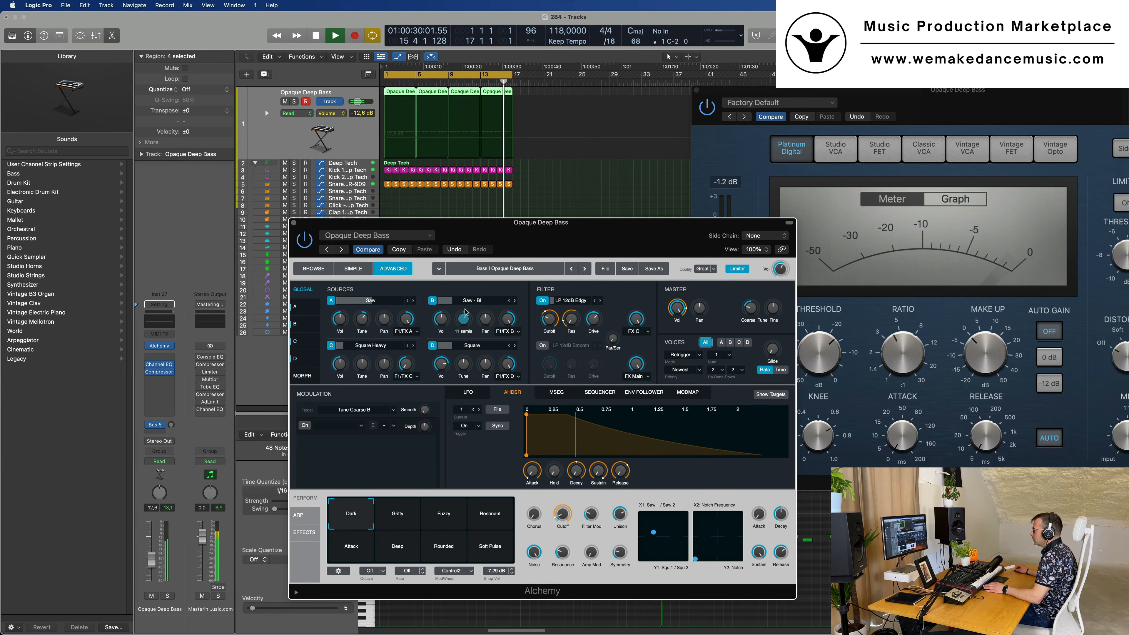
pyautogui.moveTo(466, 315); pyautogui.dragTo(469, 324)
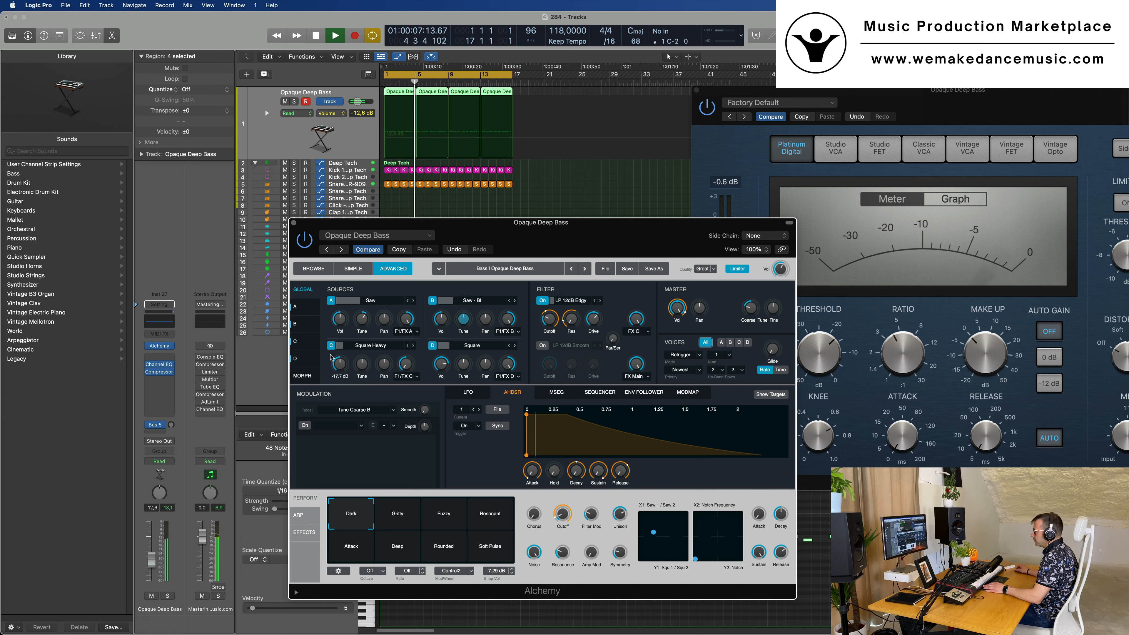
pyautogui.moveTo(361, 366); pyautogui.dragTo(365, 382)
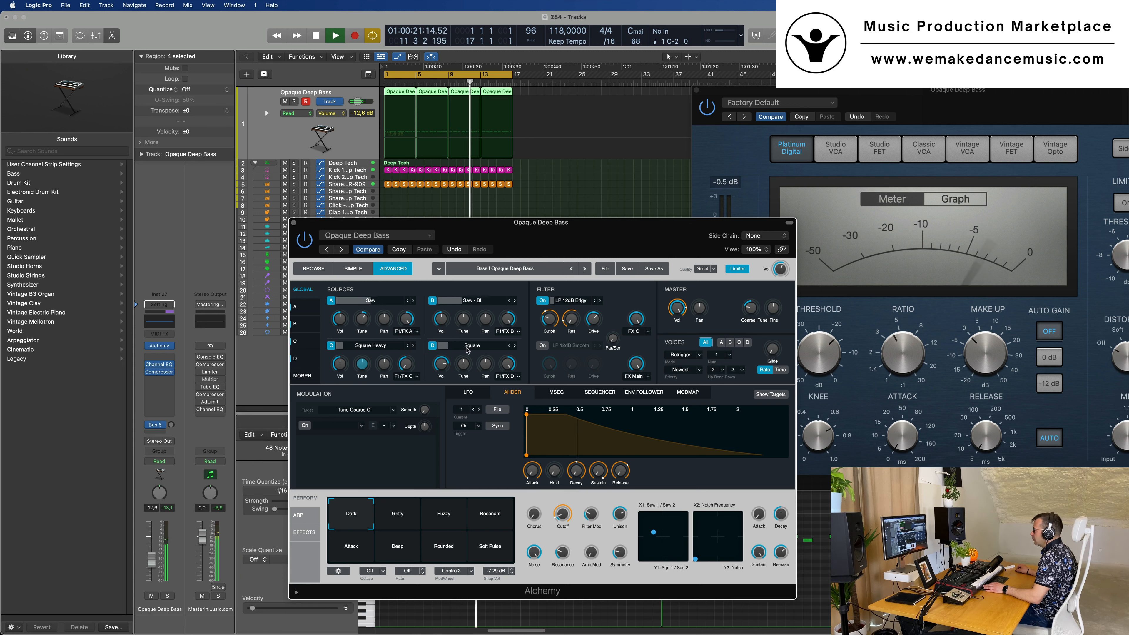
pyautogui.moveTo(465, 368); pyautogui.dragTo(466, 362)
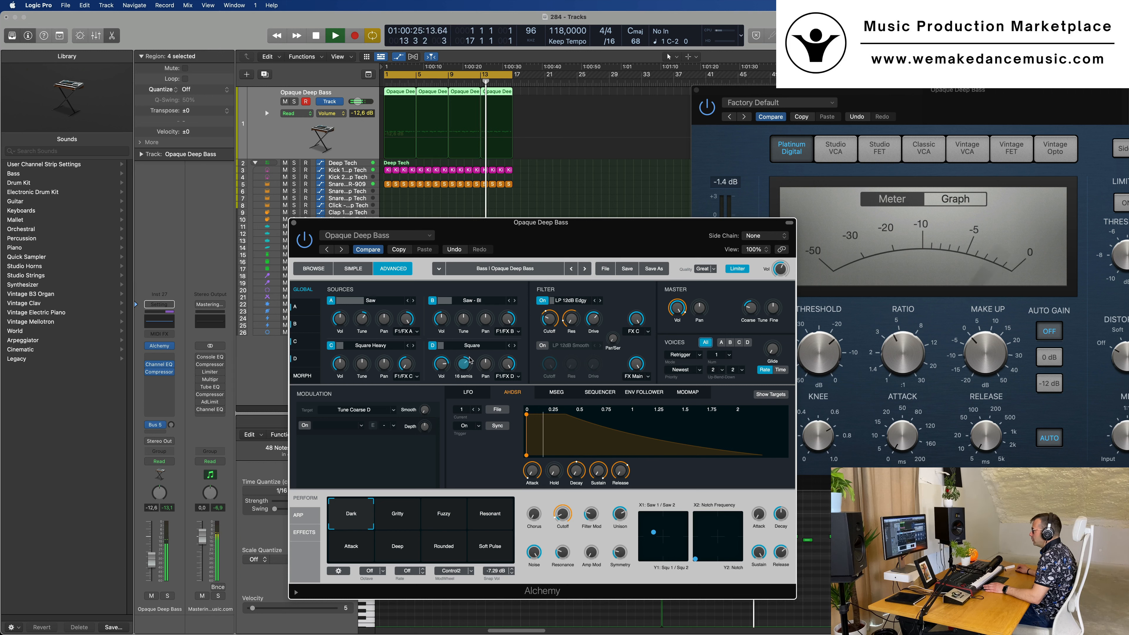
pyautogui.moveTo(471, 365); pyautogui.dragTo(468, 373)
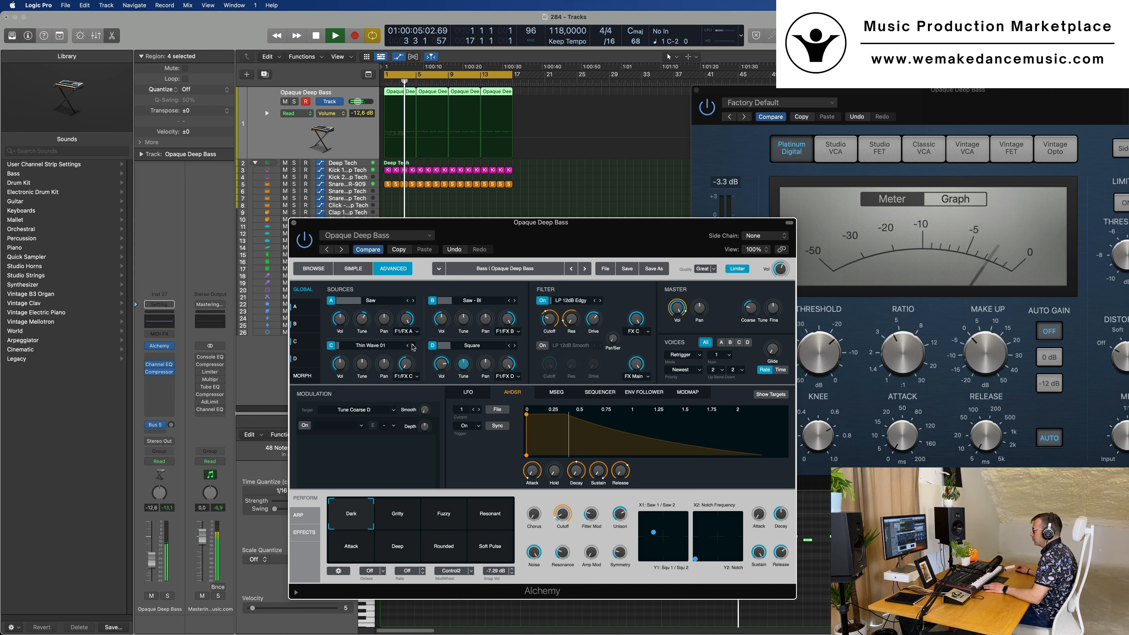
# Try Thin Wave and Thin Plastic waveforms on source C, return to Square Heavy and browse the VA presets without loading one
pyautogui.click(413, 346)
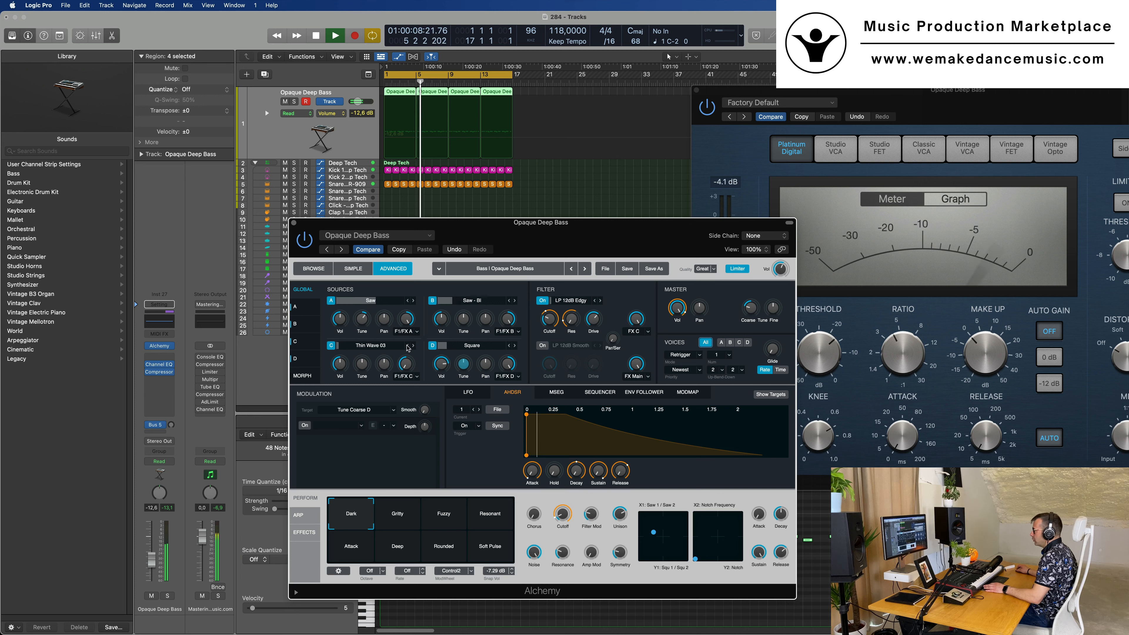
pyautogui.click(409, 347)
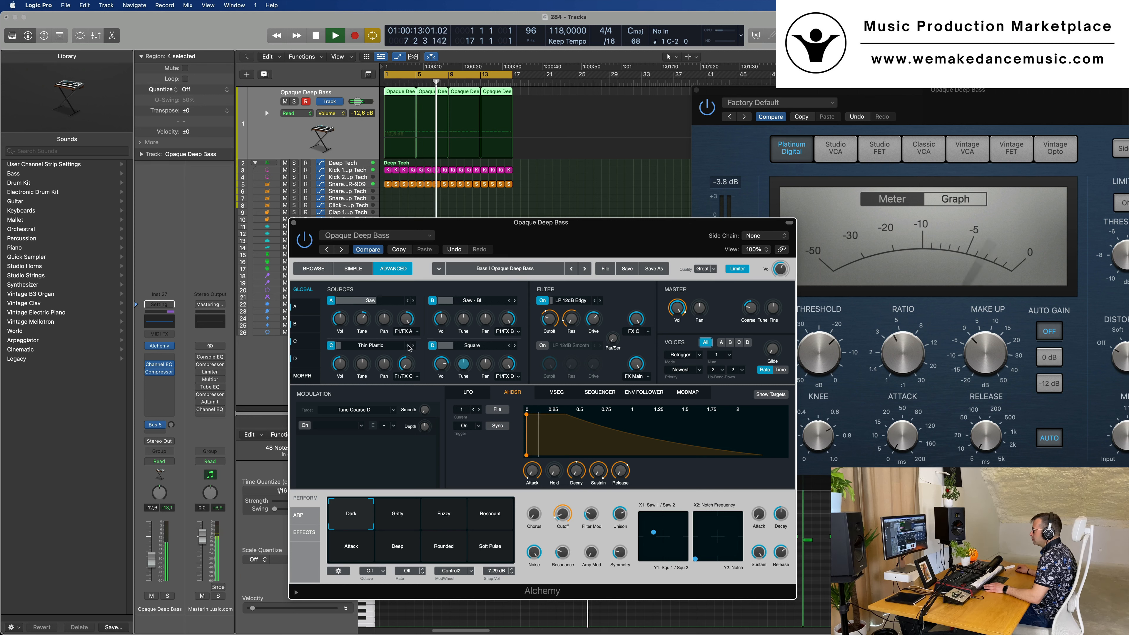
pyautogui.click(371, 345)
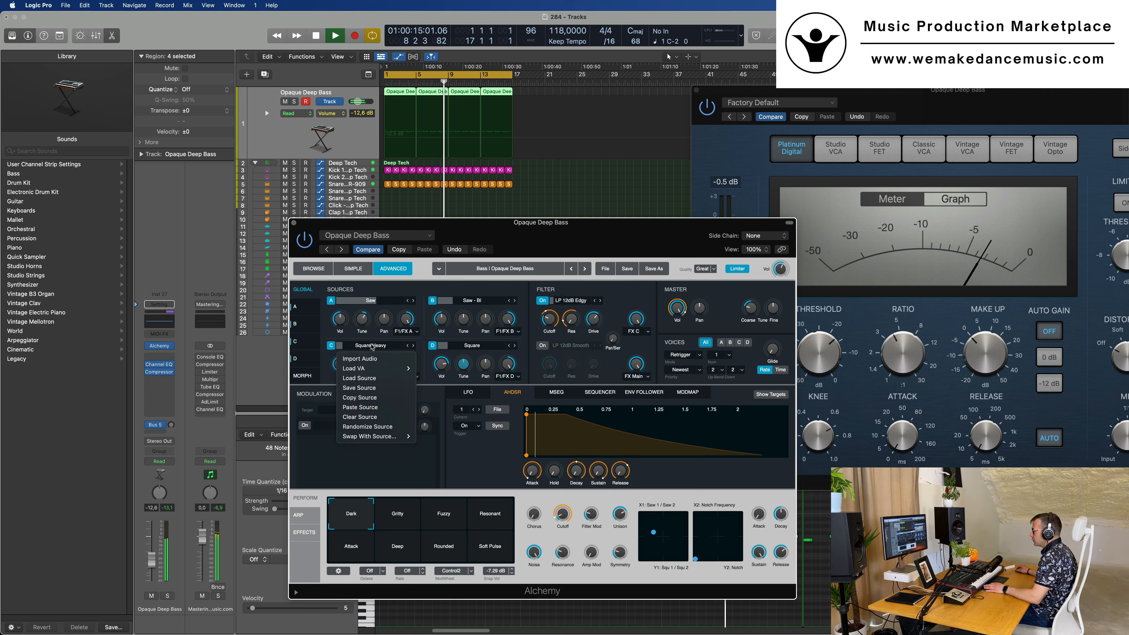
pyautogui.moveTo(391, 368)
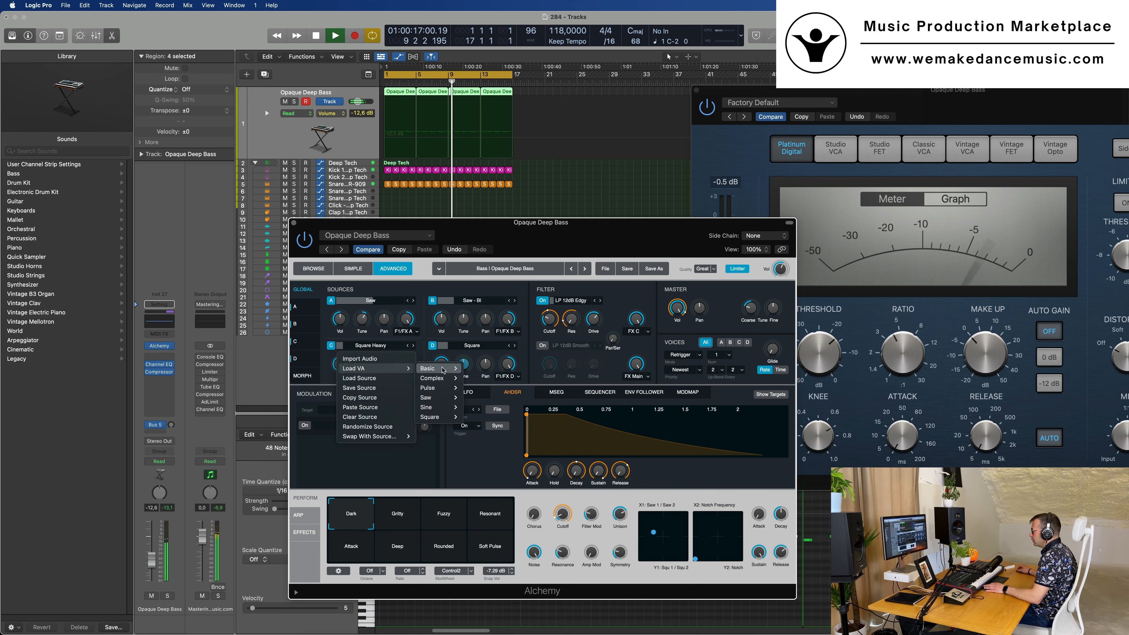
pyautogui.moveTo(443, 369)
pyautogui.moveTo(443, 417)
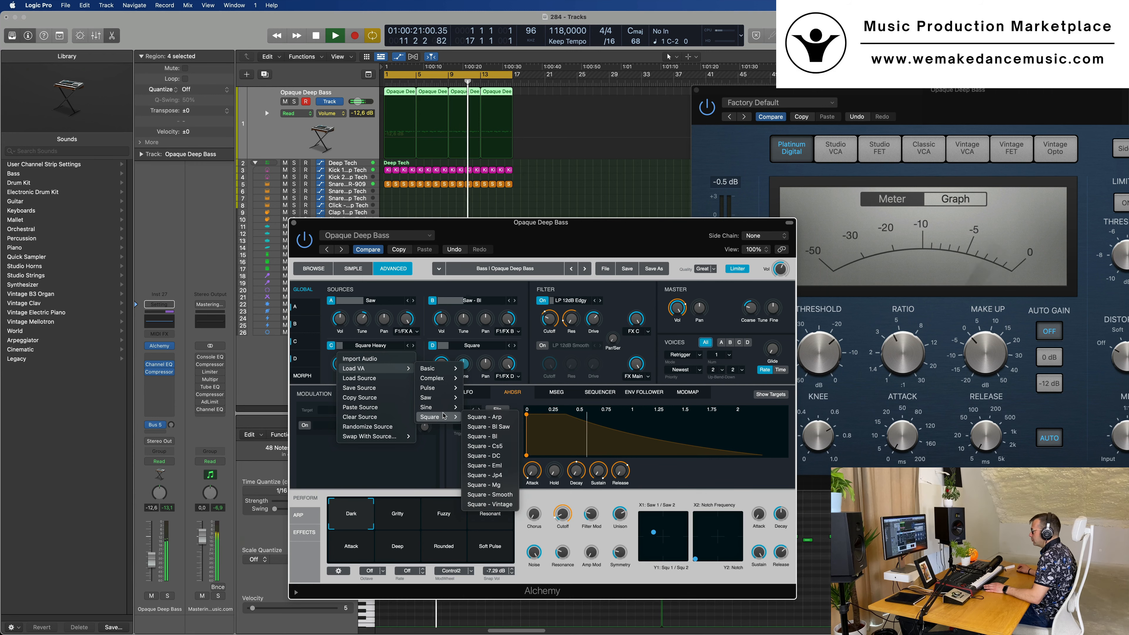
pyautogui.click(600, 241)
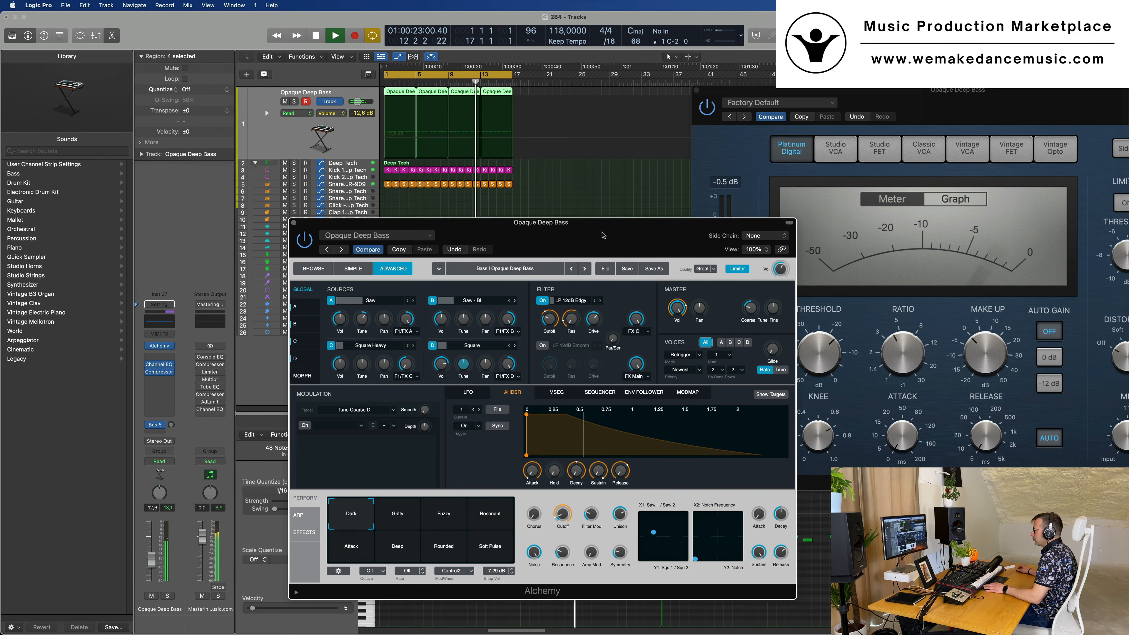
# Move the Alchemy window up and raise the Cutoff performance control to 37.5%
pyautogui.moveTo(599, 242); pyautogui.dragTo(613, 142)
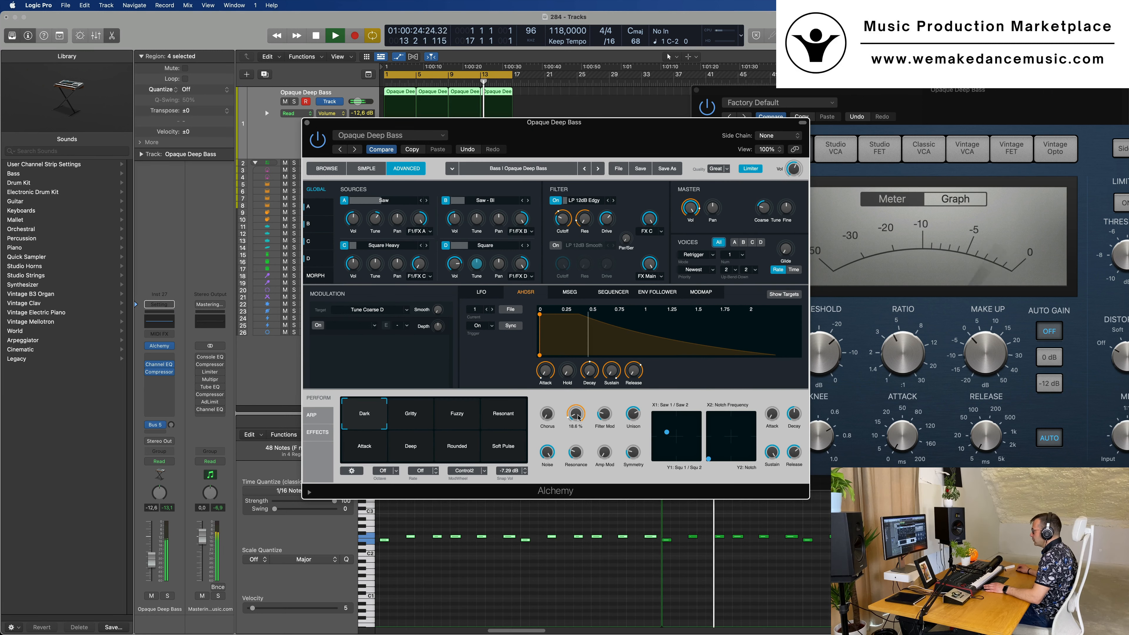
pyautogui.moveTo(578, 406)
pyautogui.moveTo(578, 405); pyautogui.dragTo(577, 427)
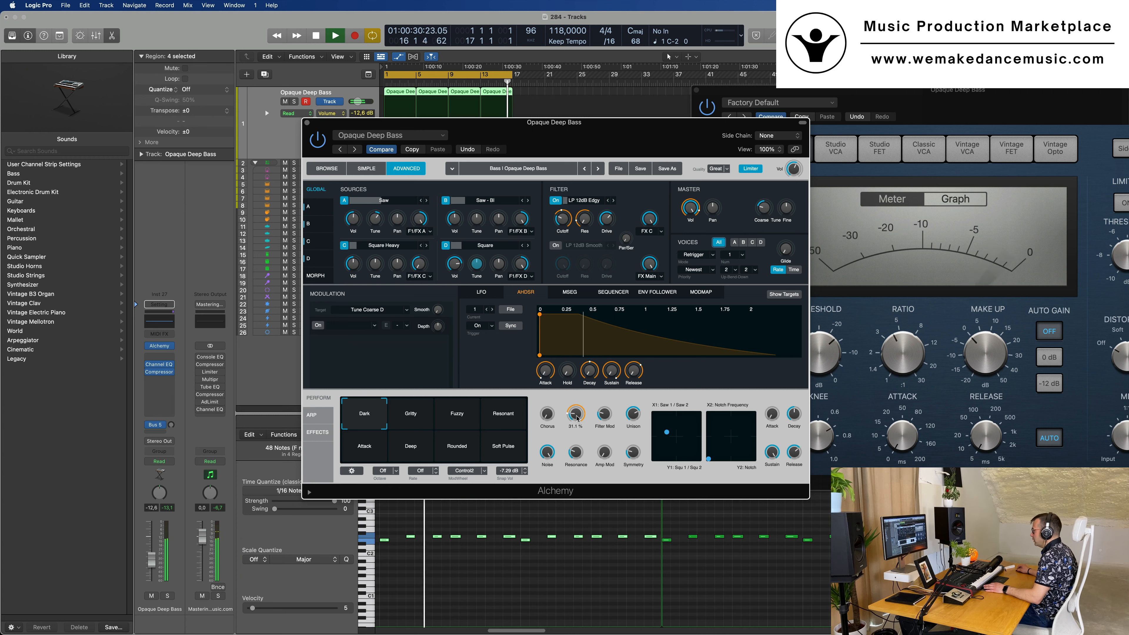
pyautogui.moveTo(577, 418); pyautogui.dragTo(578, 417)
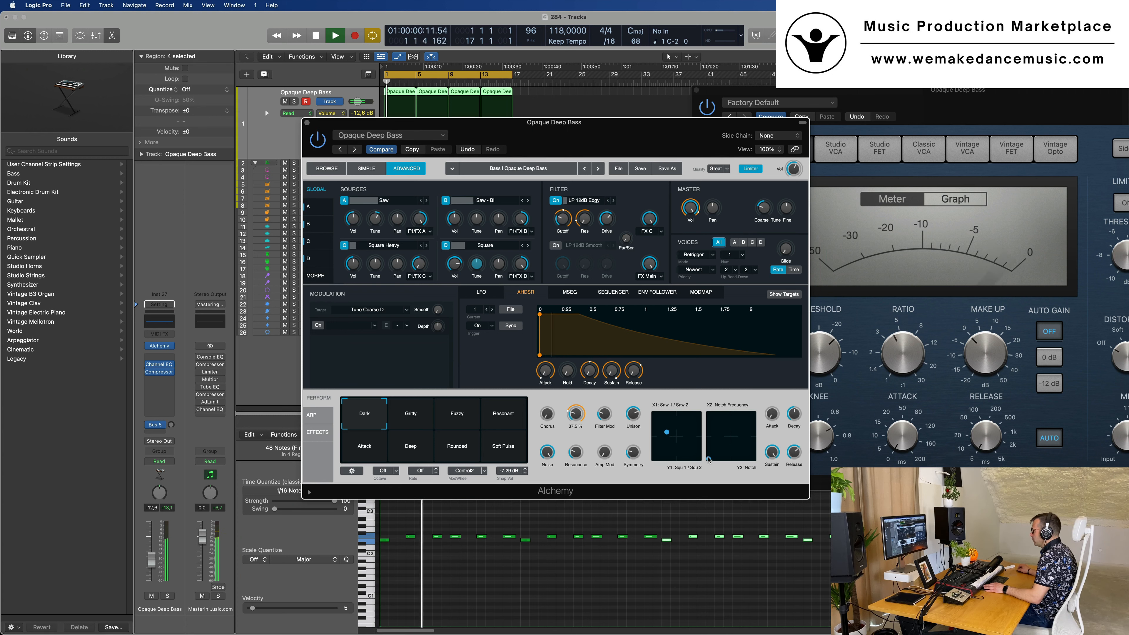
# Shift the Saw/Square XY pad point toward its lower-left area and set the Cutoff performance control to 28.4%
pyautogui.moveTo(755, 451); pyautogui.dragTo(727, 438)
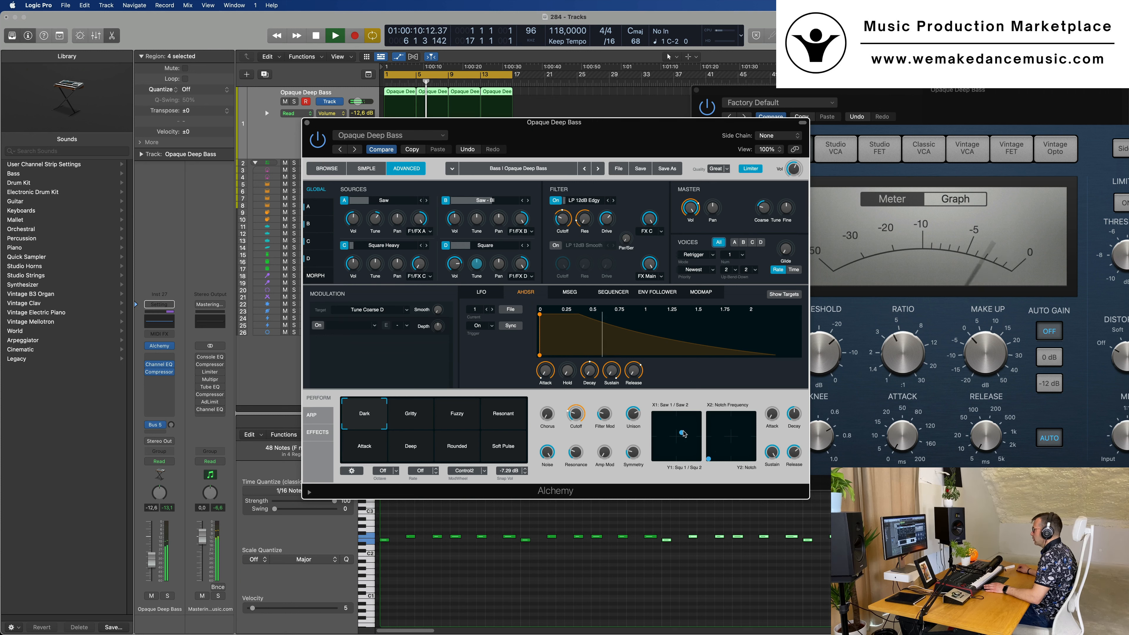
pyautogui.moveTo(684, 434); pyautogui.dragTo(659, 442)
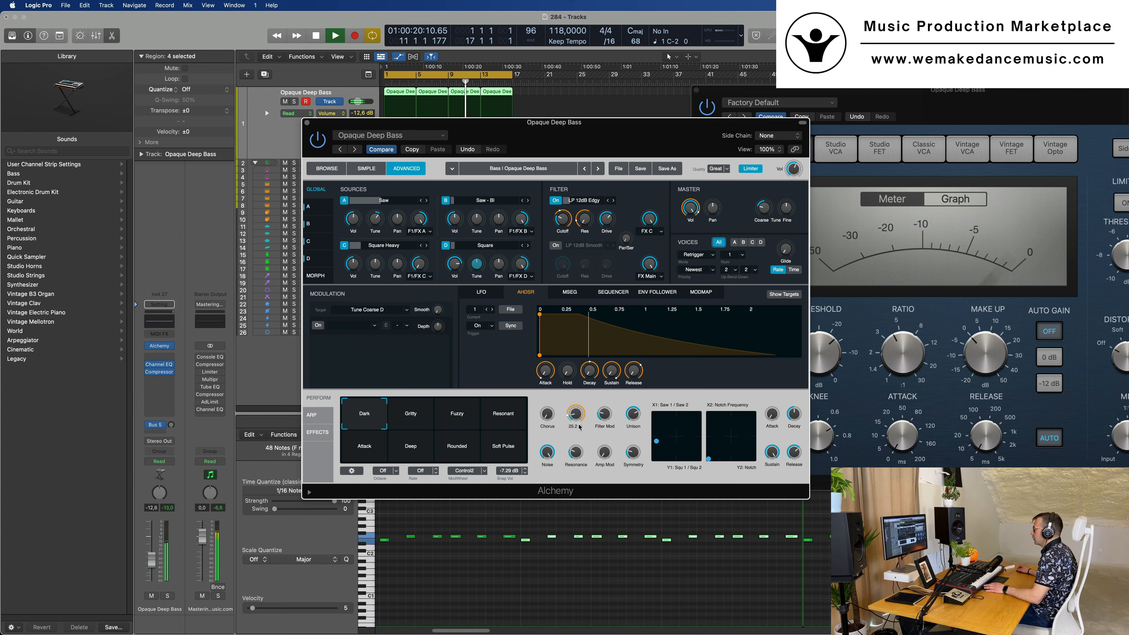
pyautogui.moveTo(579, 427); pyautogui.dragTo(574, 418)
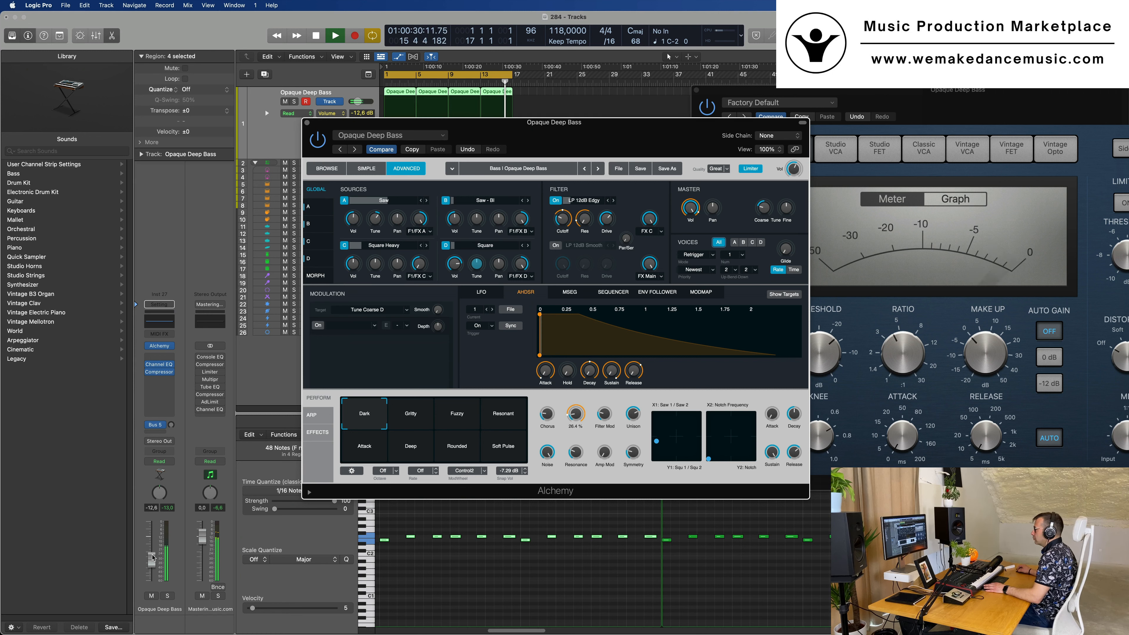
# Raise the bass channel volume to -11.2 dB and try the Noise performance control
pyautogui.moveTo(153, 554); pyautogui.dragTo(153, 559)
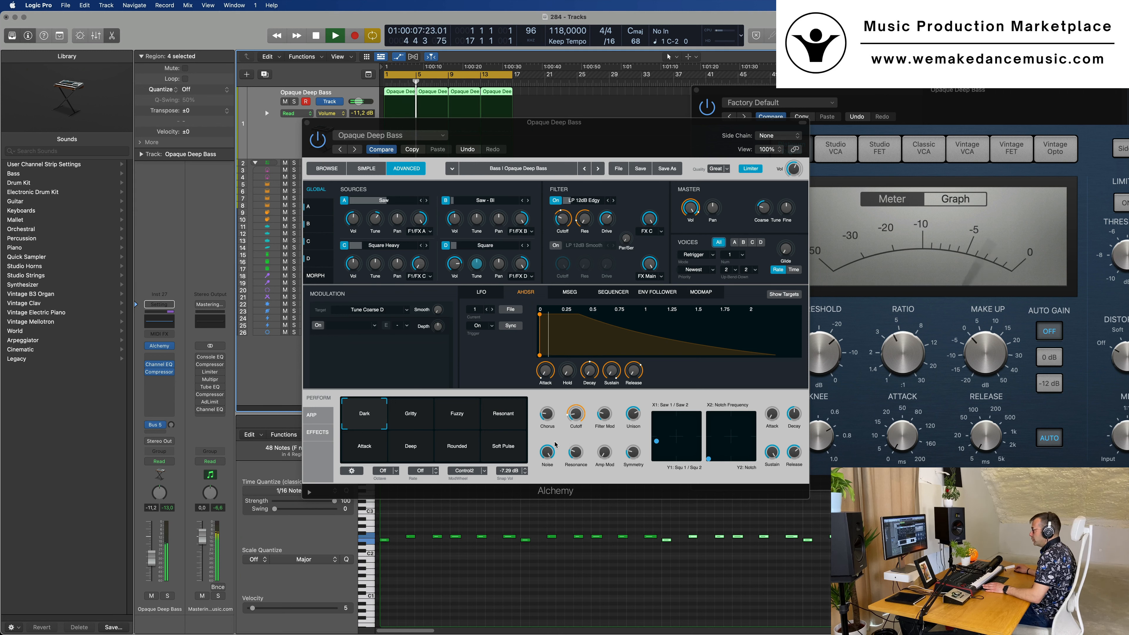
pyautogui.moveTo(548, 454); pyautogui.dragTo(562, 433)
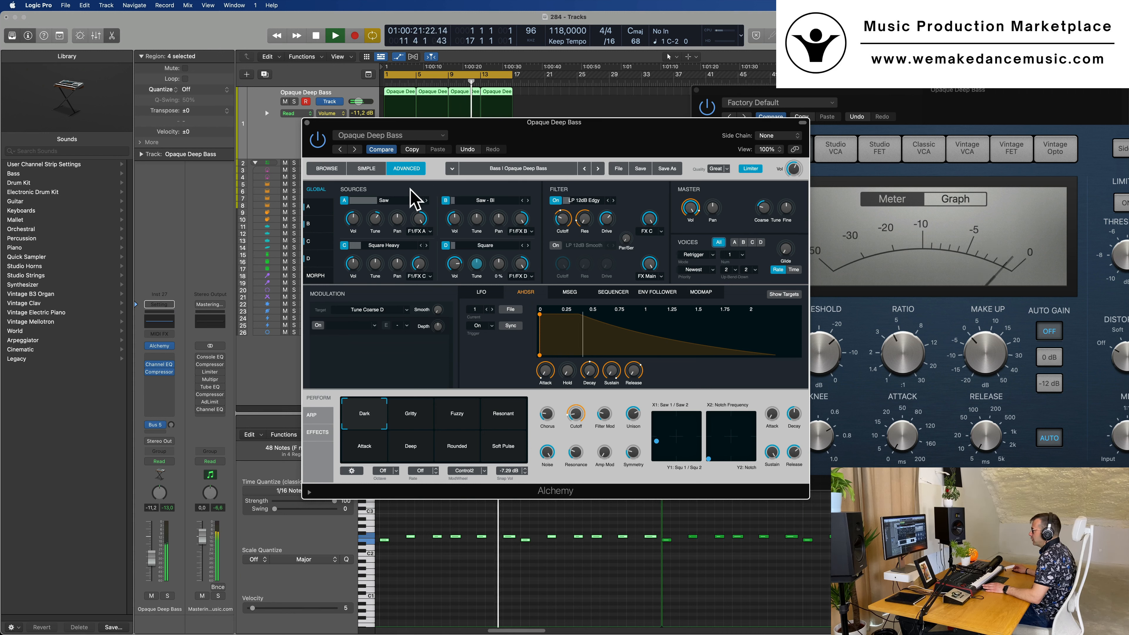
# Try different volumes for source C and set the volume of source A to -18.5 dB
pyautogui.click(354, 260)
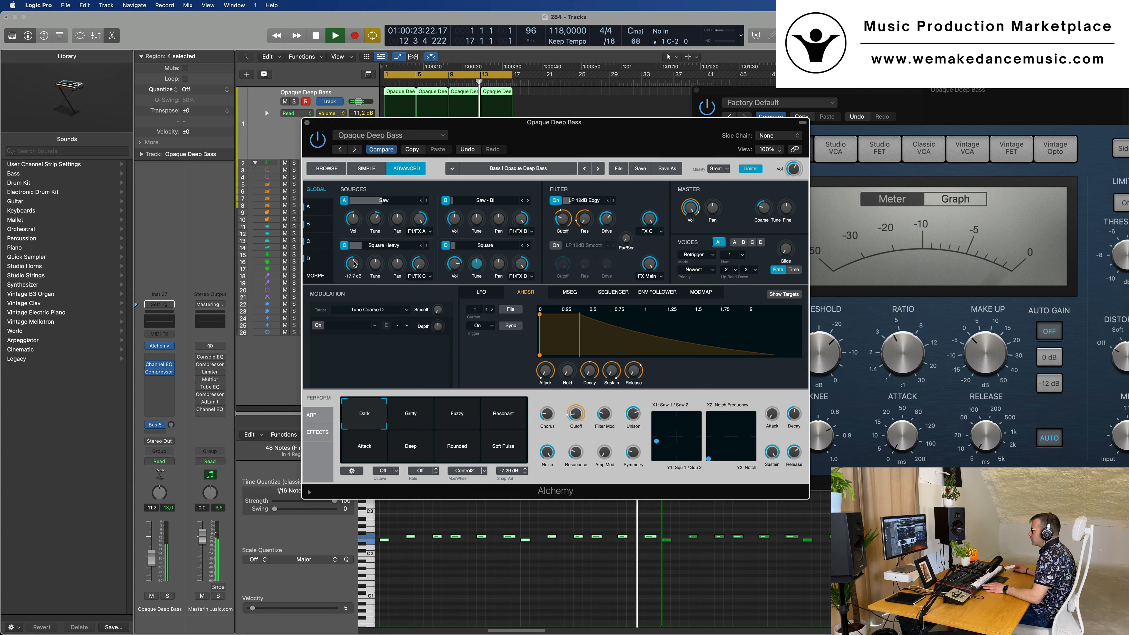
pyautogui.moveTo(355, 254); pyautogui.dragTo(359, 234)
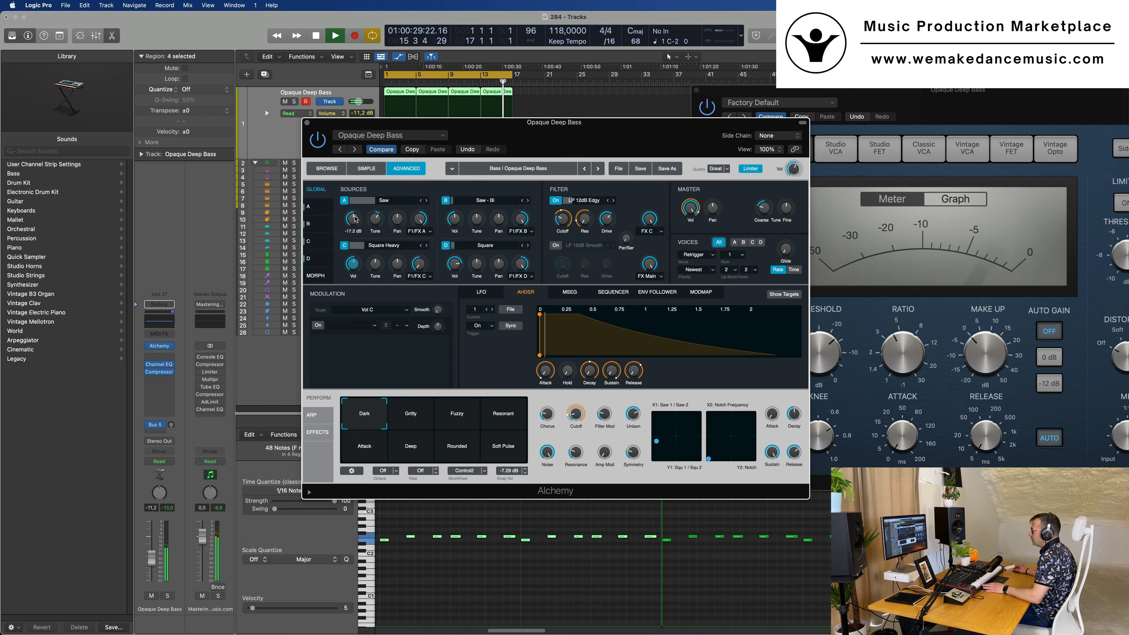
pyautogui.moveTo(361, 192); pyautogui.dragTo(360, 222)
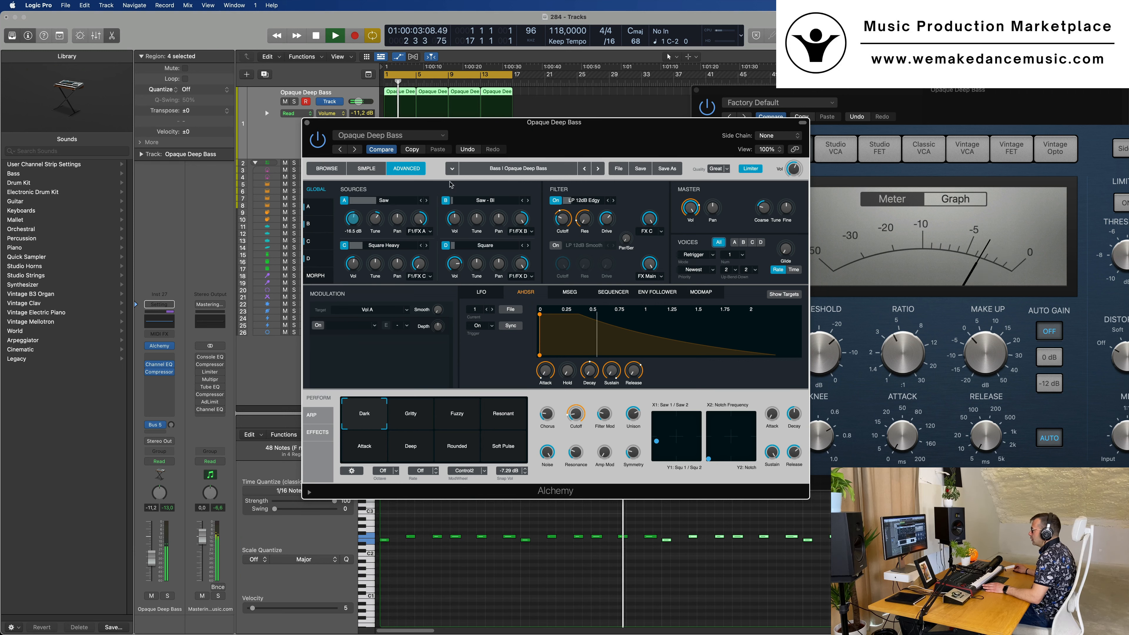
# Examine source A's detailed settings and the MSEG, sequencer, envelope follower, ModMap, LFO and AHDSR modulators
pyautogui.click(317, 207)
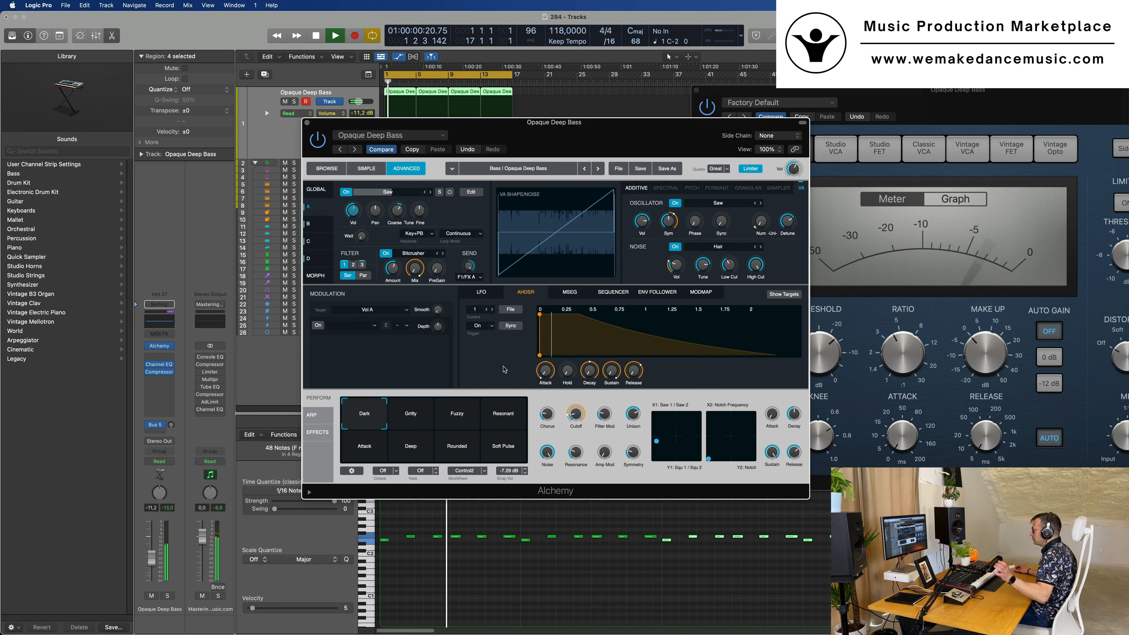
pyautogui.click(569, 291)
pyautogui.click(613, 292)
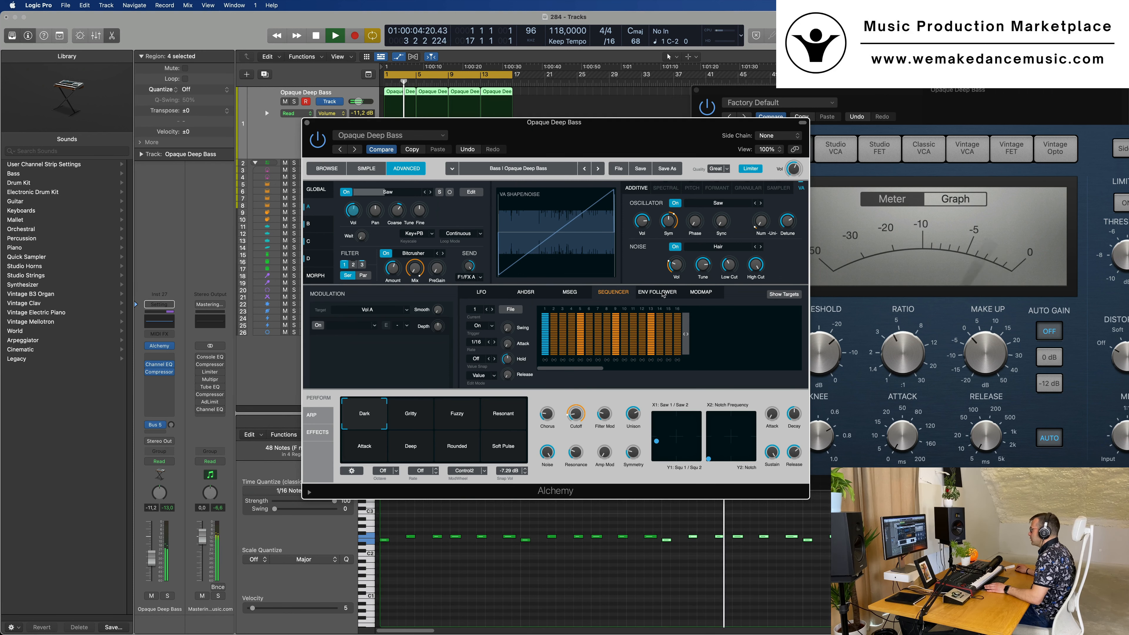
pyautogui.click(660, 293)
pyautogui.click(701, 292)
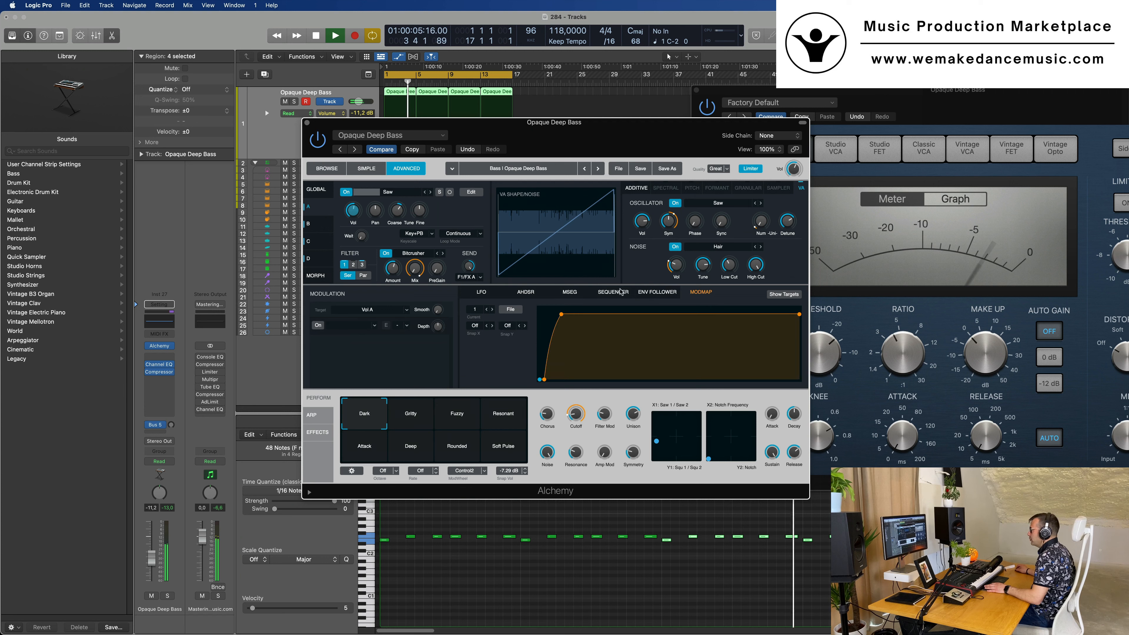
pyautogui.click(481, 292)
pyautogui.click(525, 292)
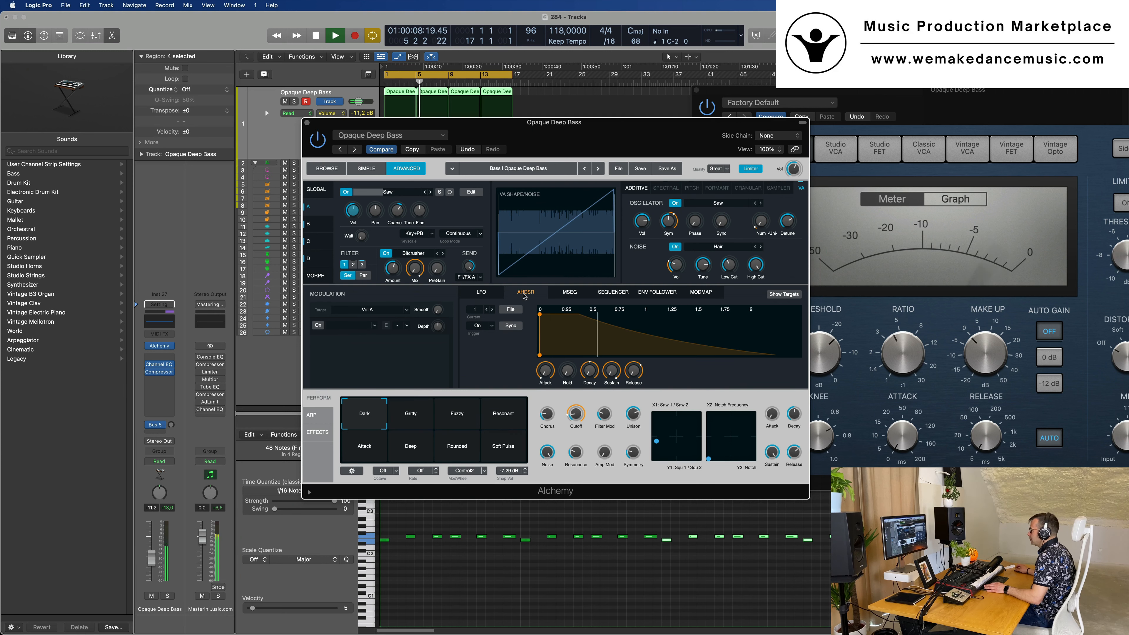
# Try the Cutoff performance control at 37.1%, then return it to 28.4%
pyautogui.moveTo(580, 416); pyautogui.dragTo(607, 392)
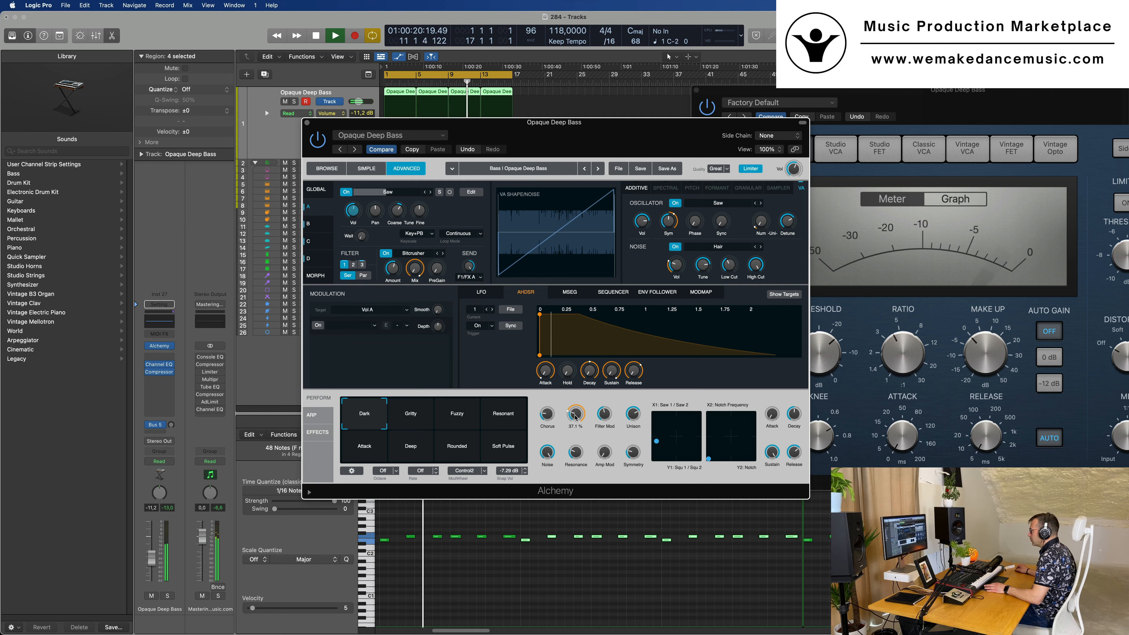
pyautogui.moveTo(575, 417); pyautogui.dragTo(577, 423)
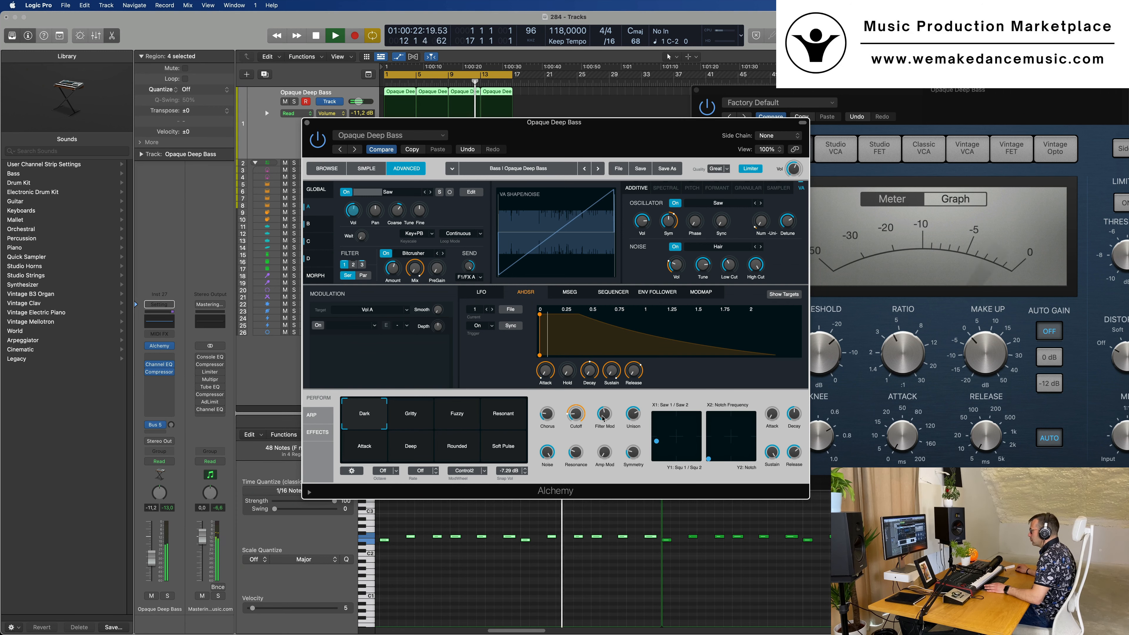
pyautogui.moveTo(604, 416); pyautogui.dragTo(585, 416)
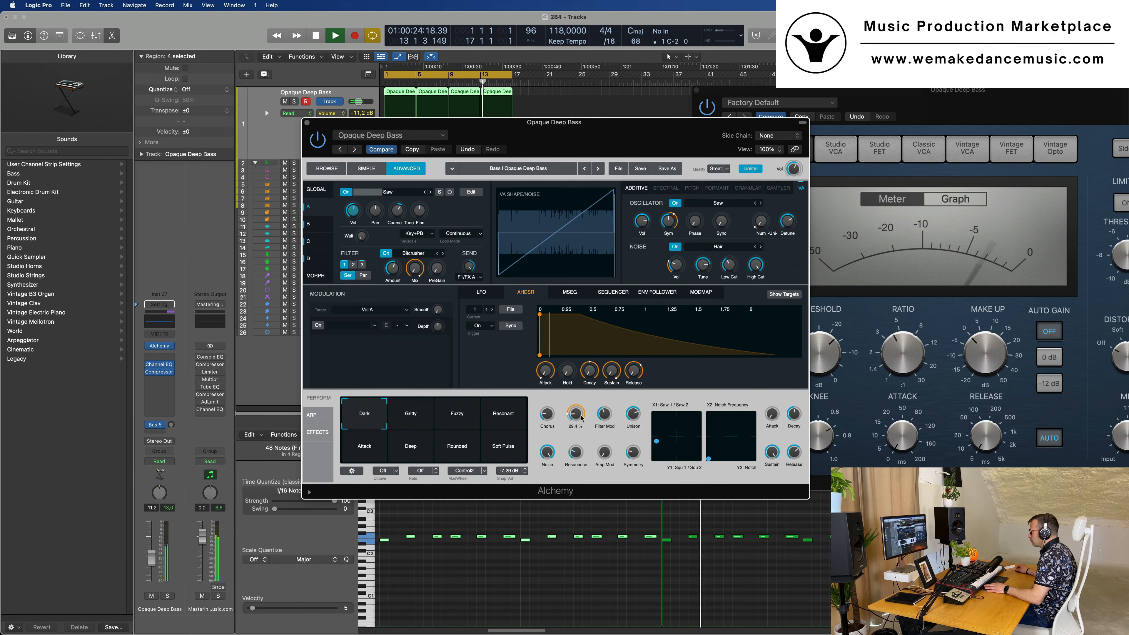
# Load a virtual analog saw into Alchemy's source A and step through the saw variants to Saw - Vintage 2
pyautogui.click(526, 105)
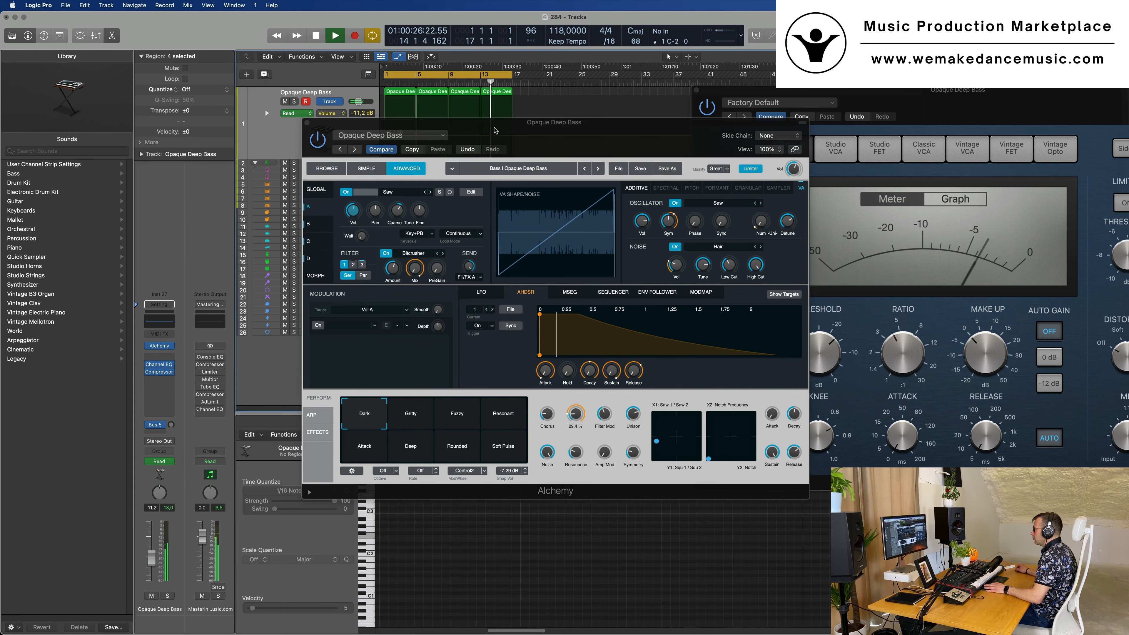
pyautogui.moveTo(495, 130); pyautogui.dragTo(457, 155)
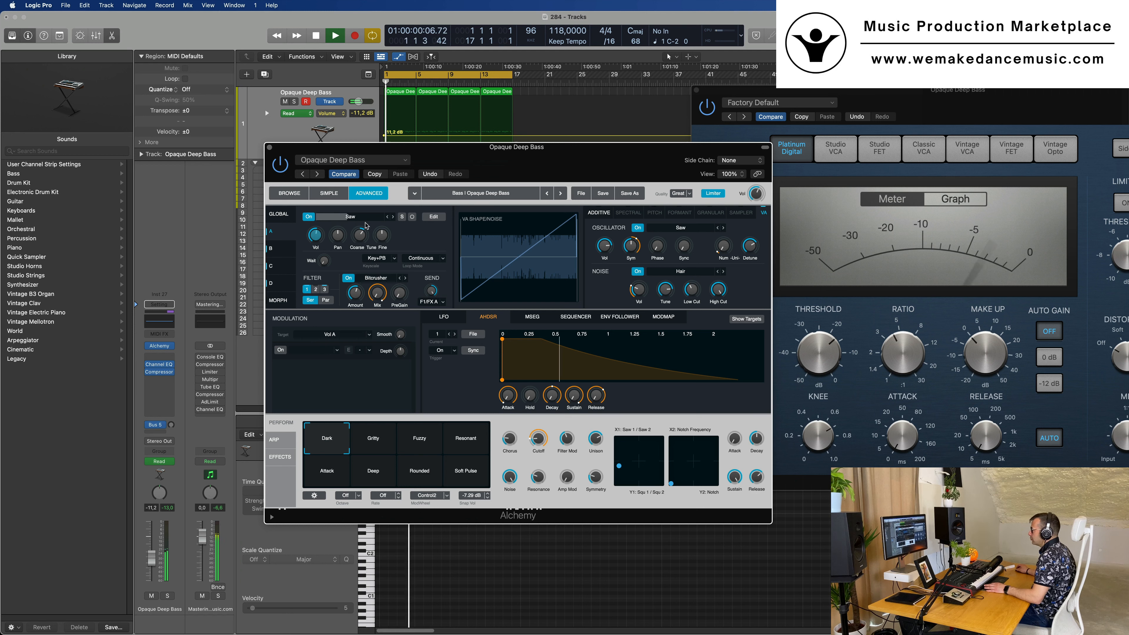
pyautogui.click(279, 215)
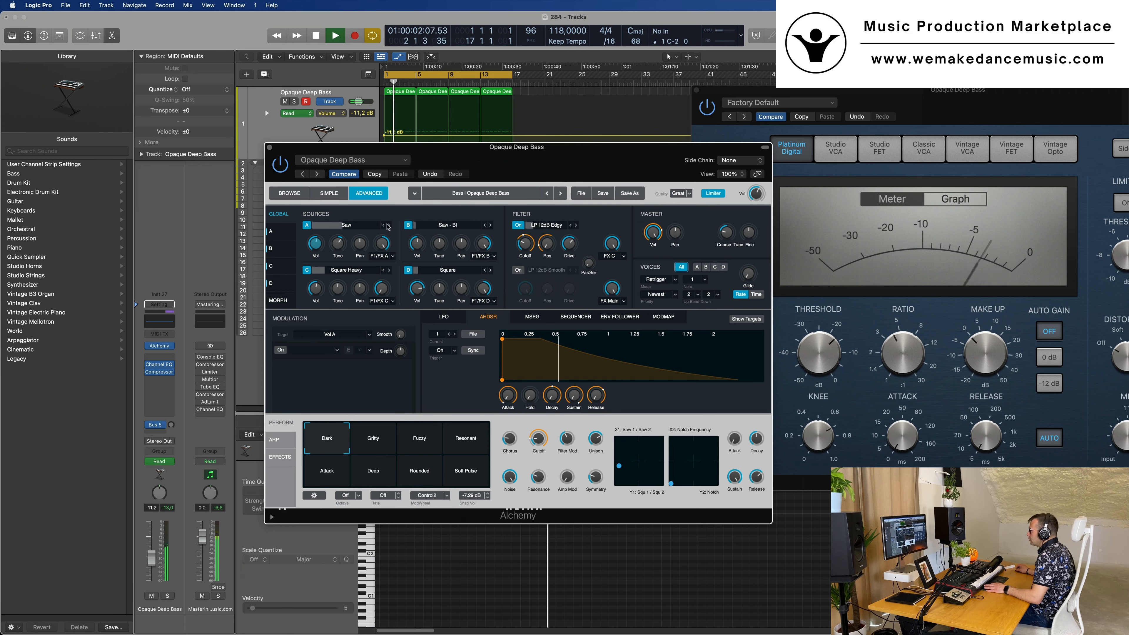
pyautogui.click(347, 225)
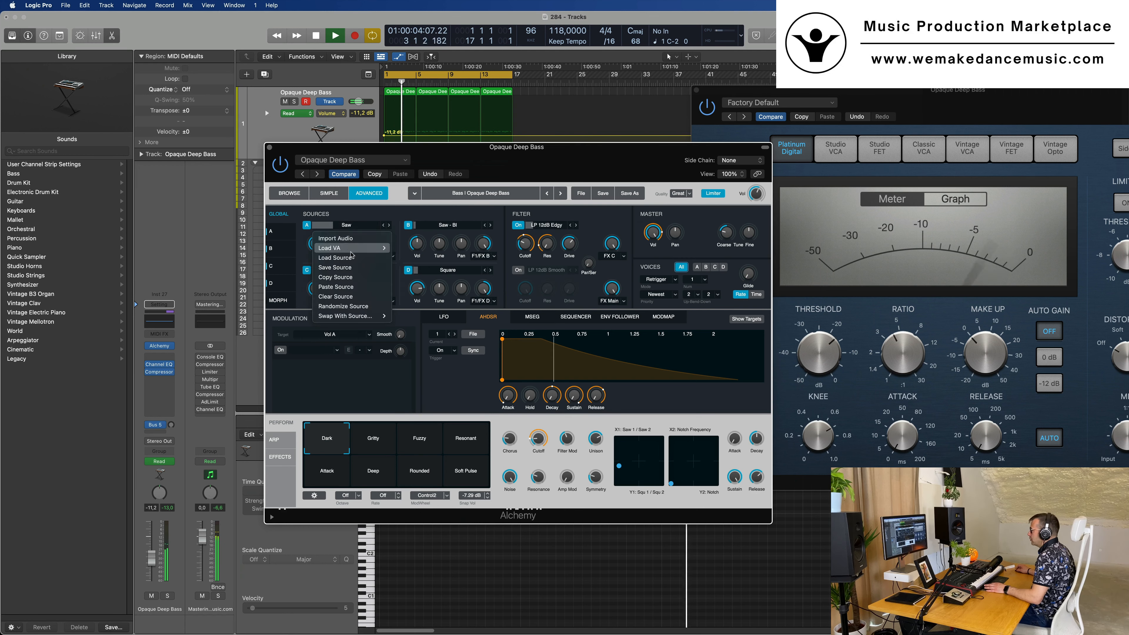
pyautogui.moveTo(351, 247)
pyautogui.moveTo(413, 277)
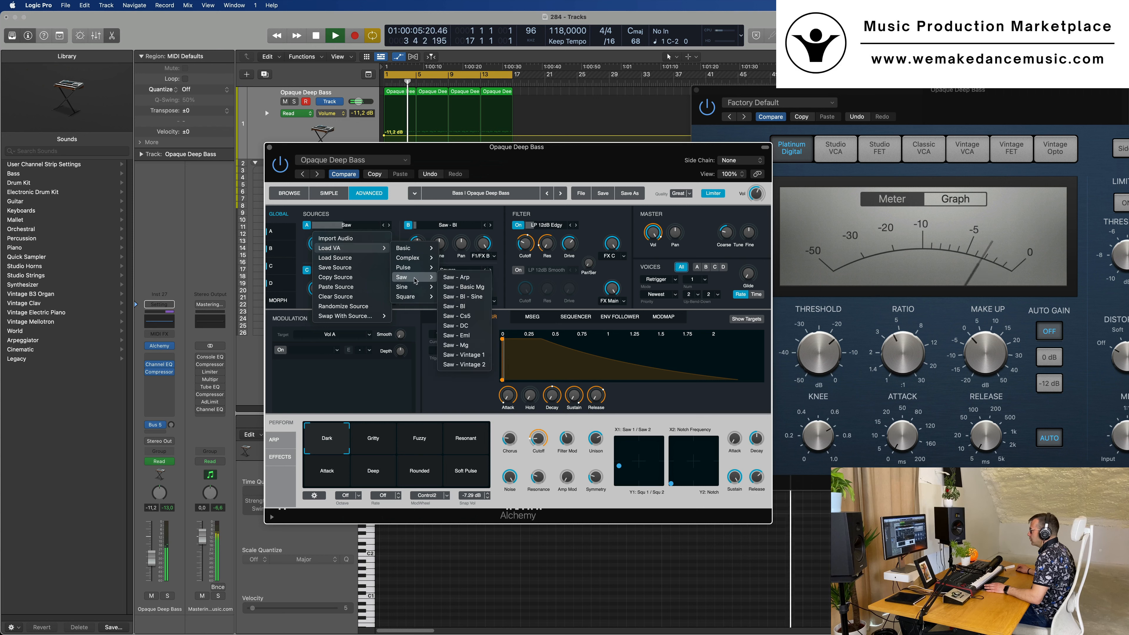
pyautogui.click(461, 277)
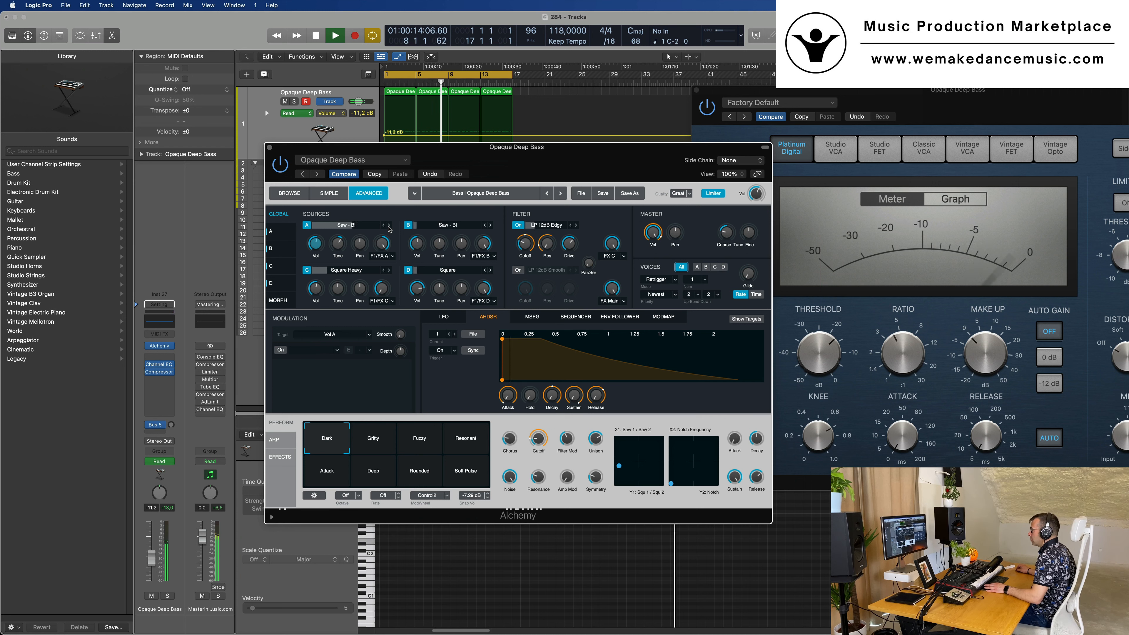
pyautogui.click(389, 225)
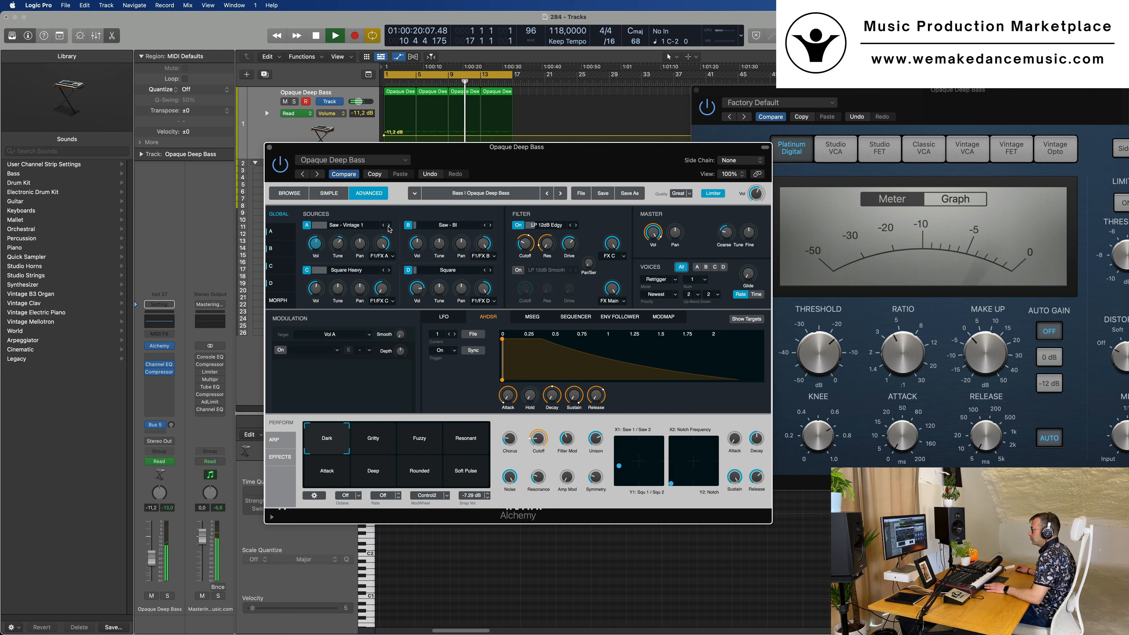
pyautogui.click(389, 226)
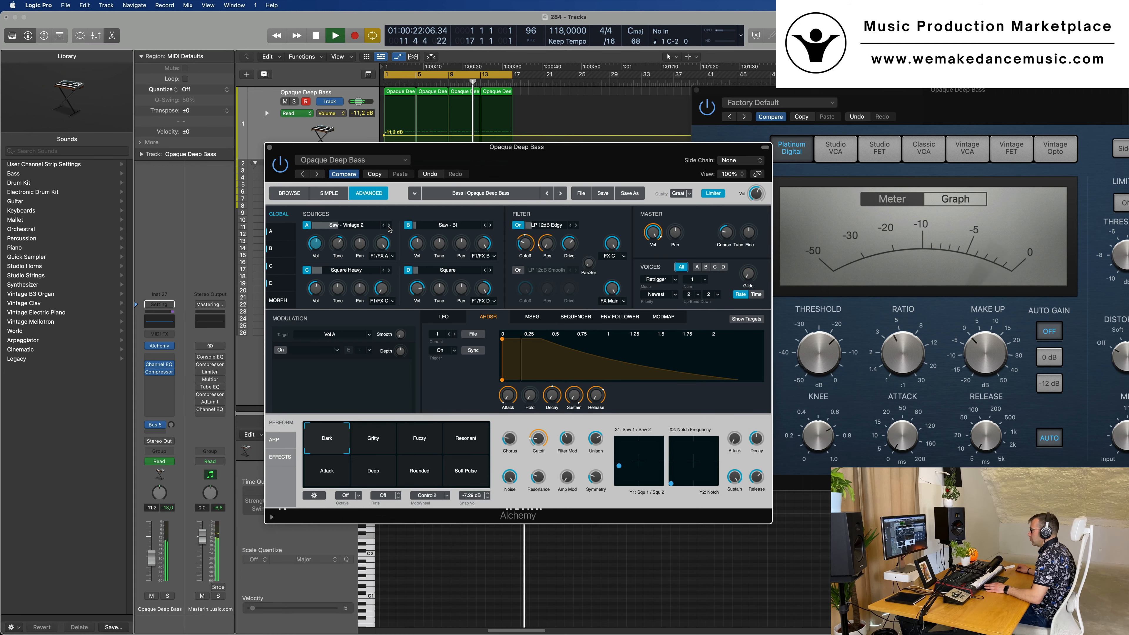
# Try the Chorus performance control and close the Alchemy window
pyautogui.moveTo(559, 146); pyautogui.dragTo(640, 188)
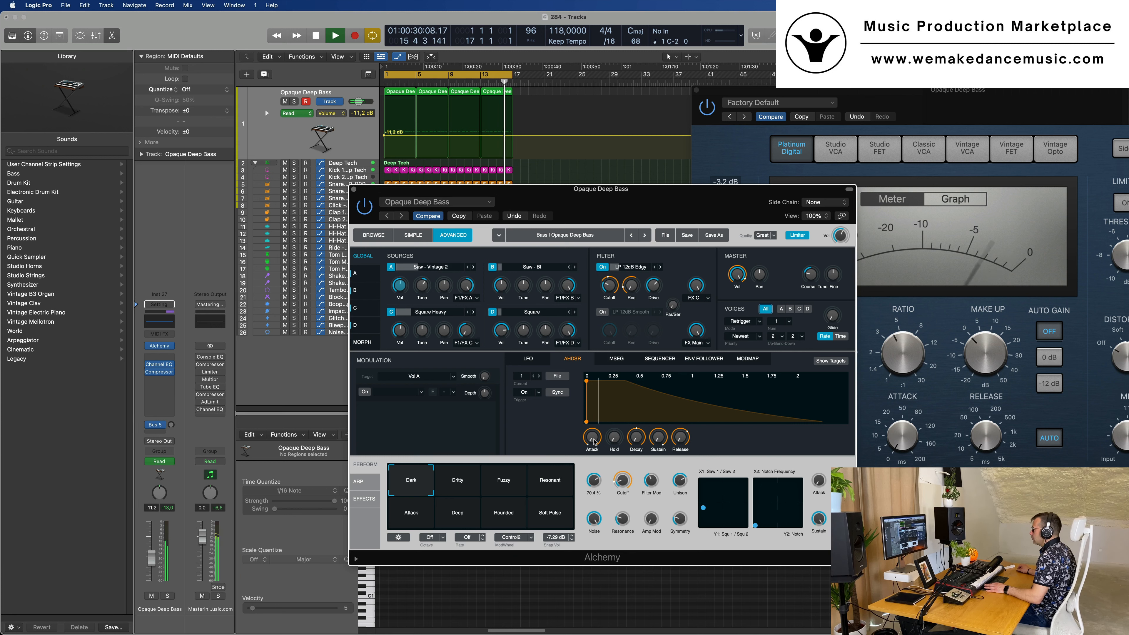
pyautogui.moveTo(594, 439); pyautogui.dragTo(598, 485)
pyautogui.moveTo(603, 198); pyautogui.dragTo(490, 222)
pyautogui.click(240, 213)
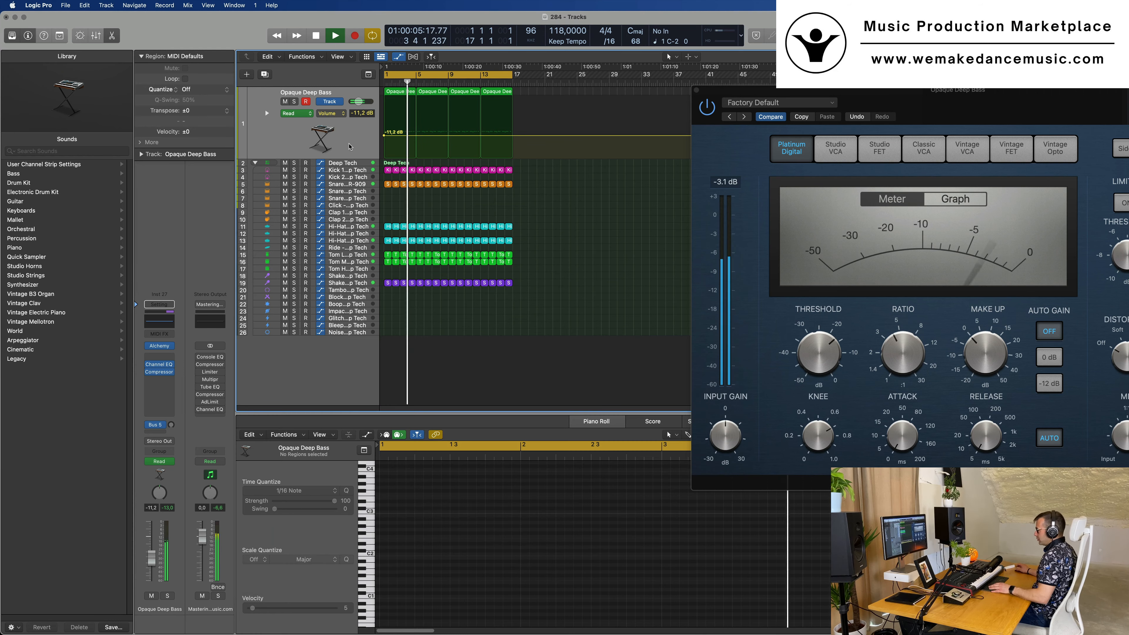
# Set the bass track's automation mode to Touch and record a Cutoff change up to 31.1% in Alchemy during playback
pyautogui.click(349, 147)
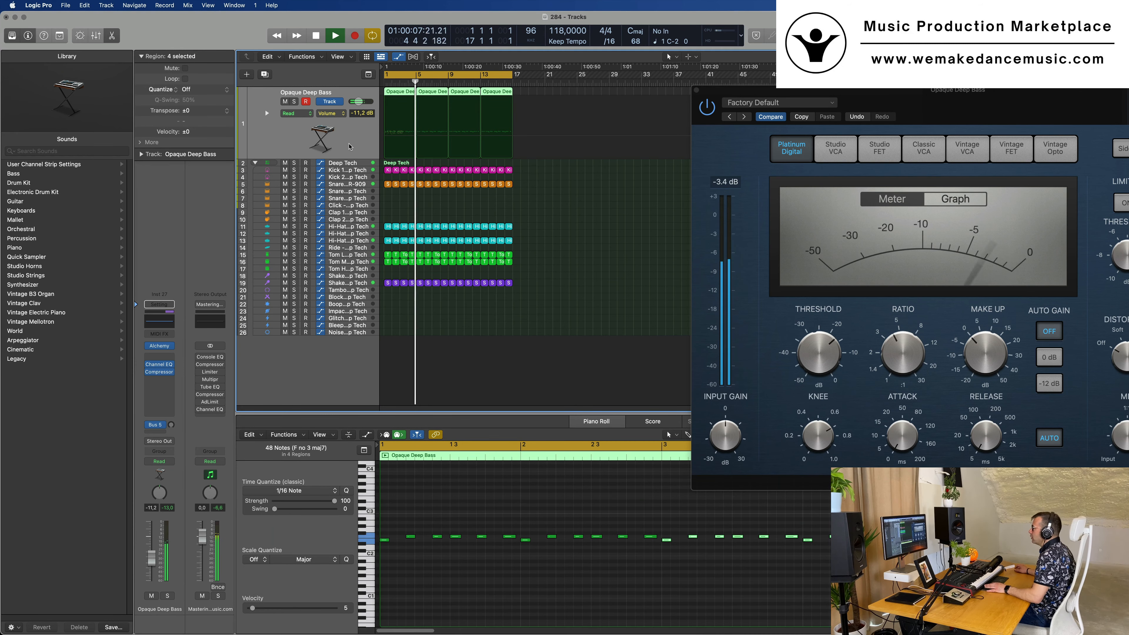
pyautogui.press('Return')
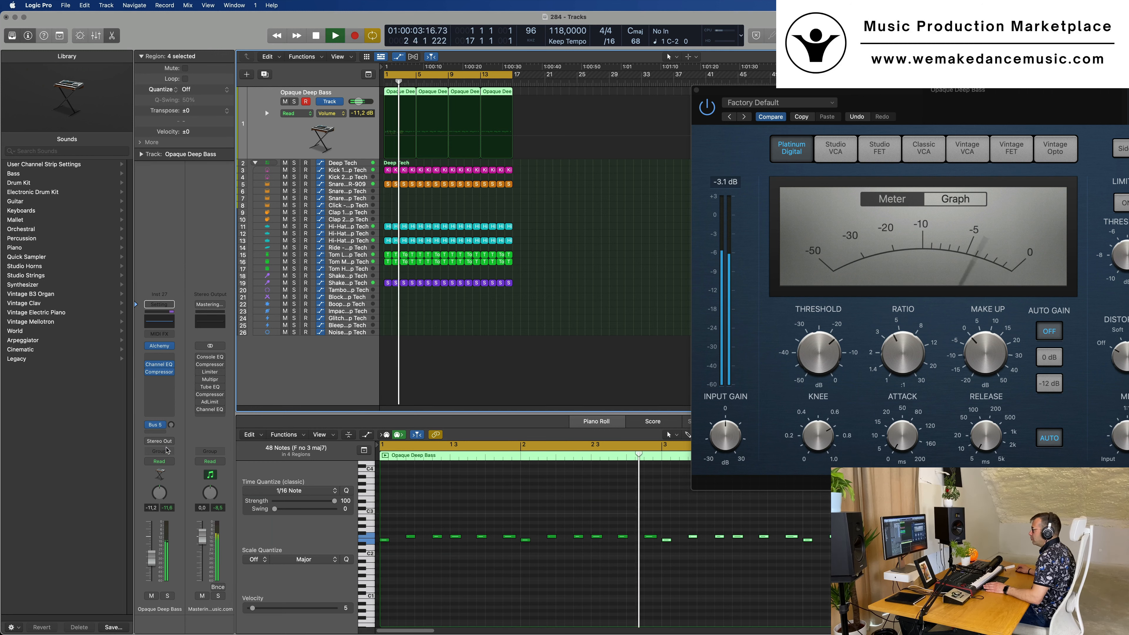
pyautogui.click(162, 464)
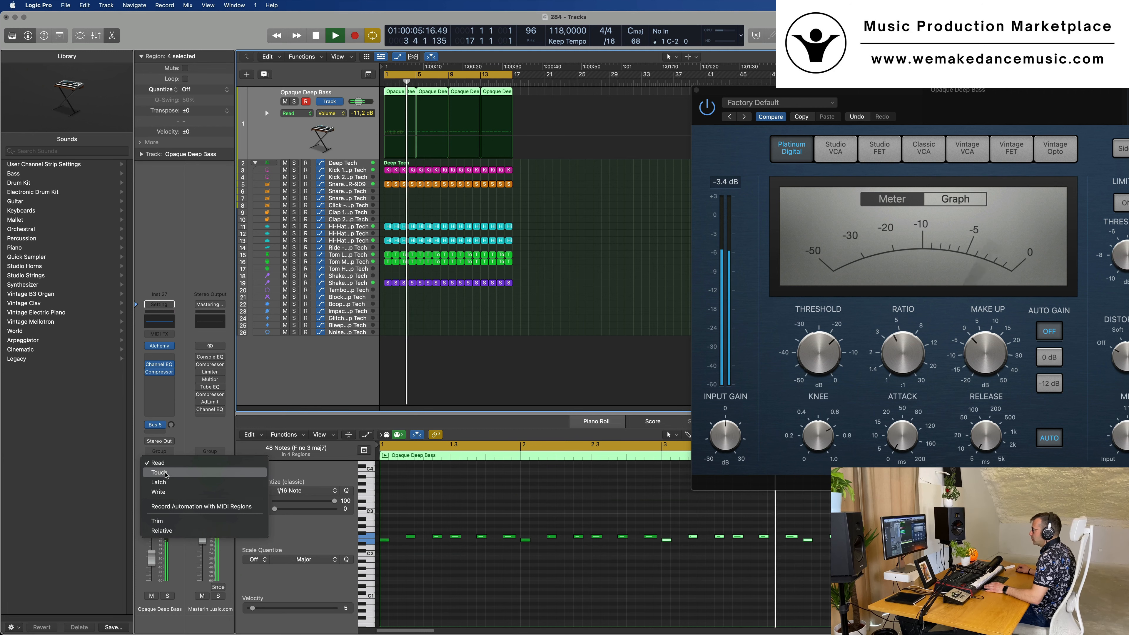
pyautogui.click(160, 471)
pyautogui.click(161, 349)
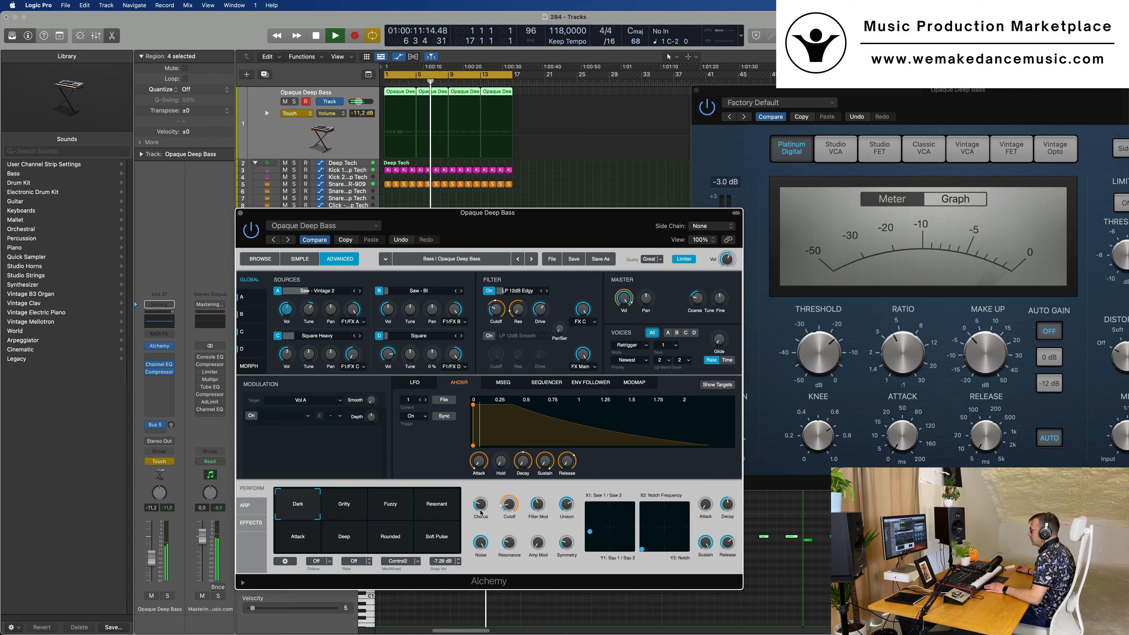
pyautogui.moveTo(509, 505); pyautogui.dragTo(509, 497)
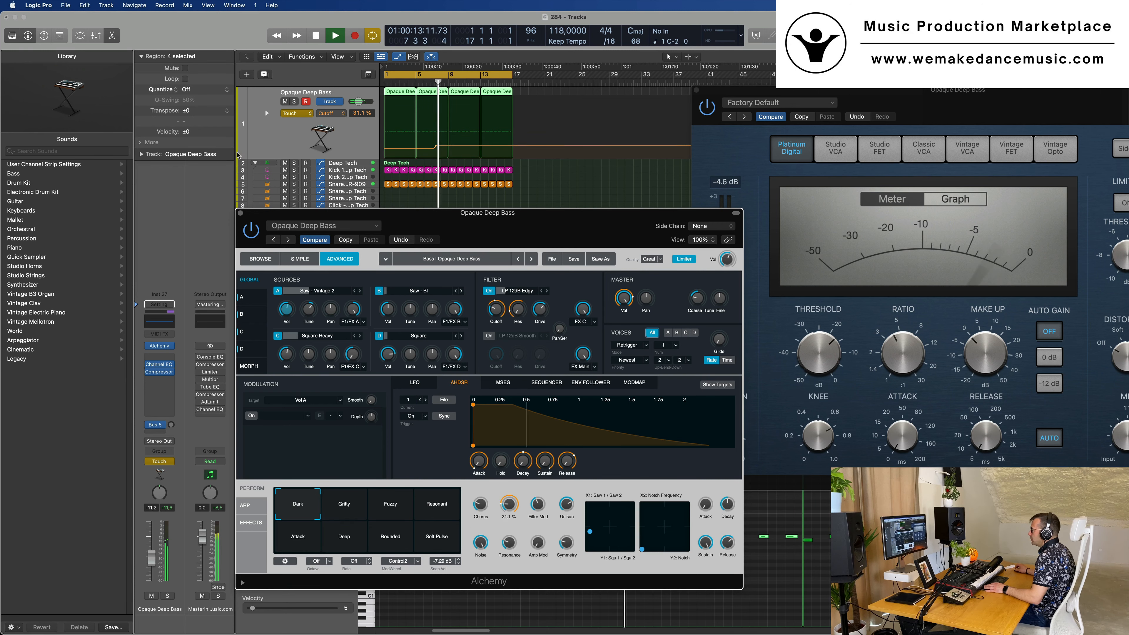
# Shape the Cutoff automation to rise from about 12% to about 25% at bar 9 and fall back by bar 17
pyautogui.click(240, 213)
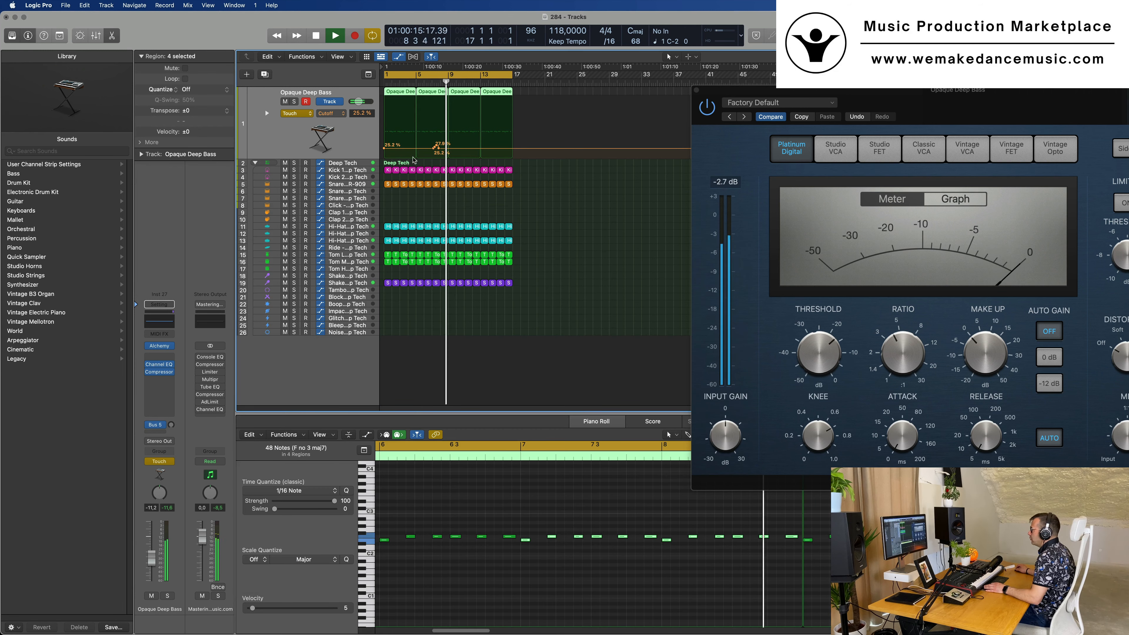
pyautogui.moveTo(439, 148); pyautogui.dragTo(513, 154)
pyautogui.click(446, 149)
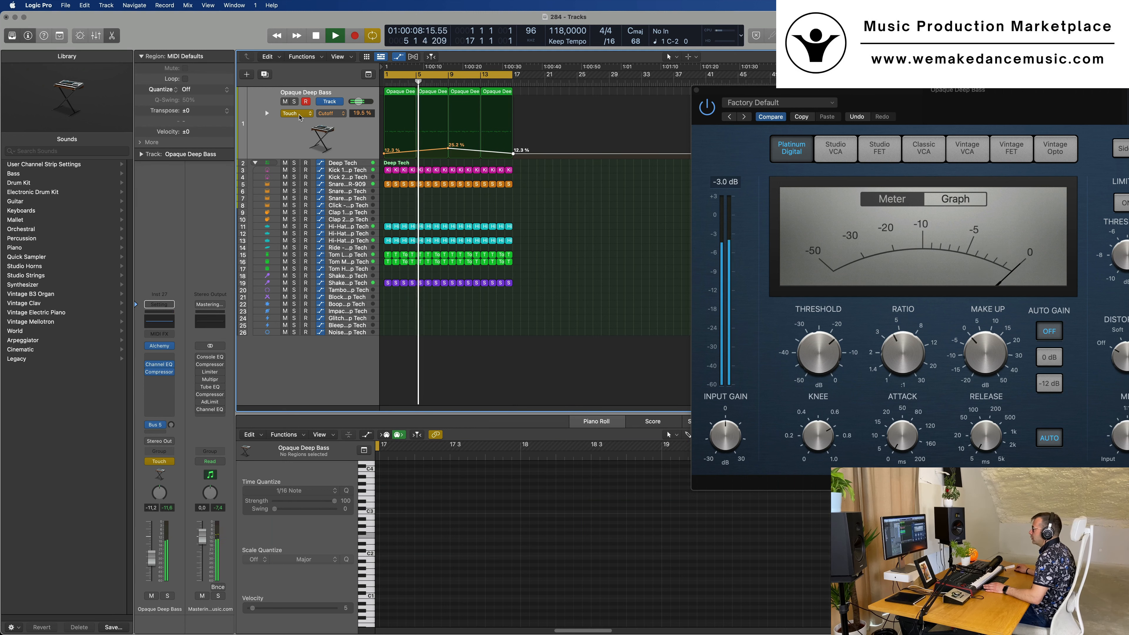
# Return the bass track's automation mode to Read and raise the Cutoff peak near bar 9 to 28%
pyautogui.click(299, 114)
pyautogui.click(295, 104)
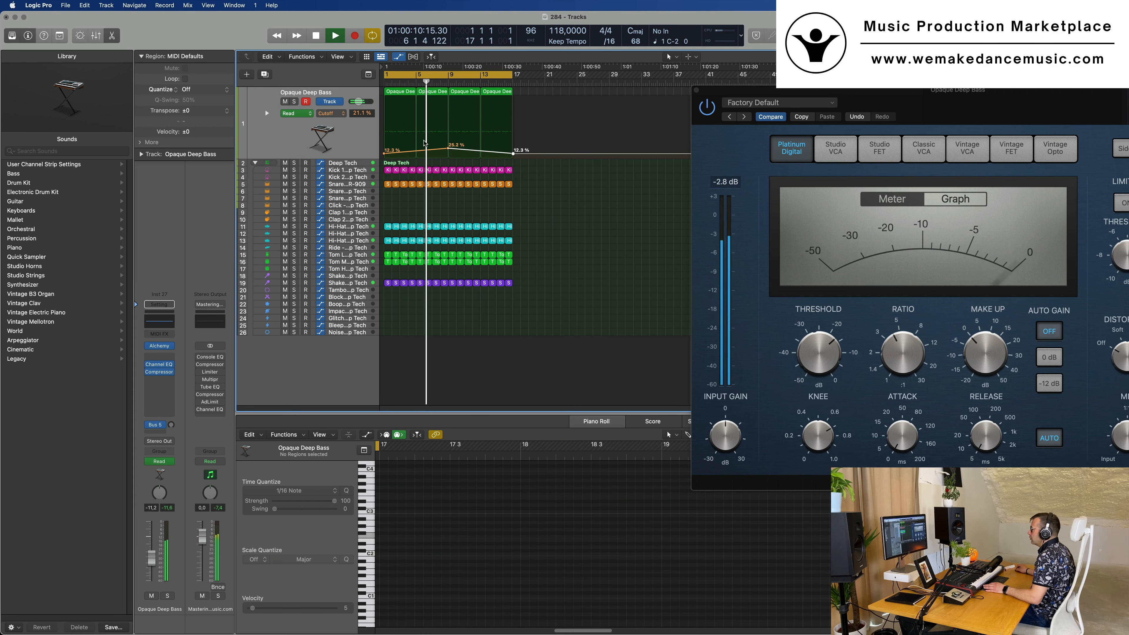
pyautogui.moveTo(448, 148); pyautogui.dragTo(447, 147)
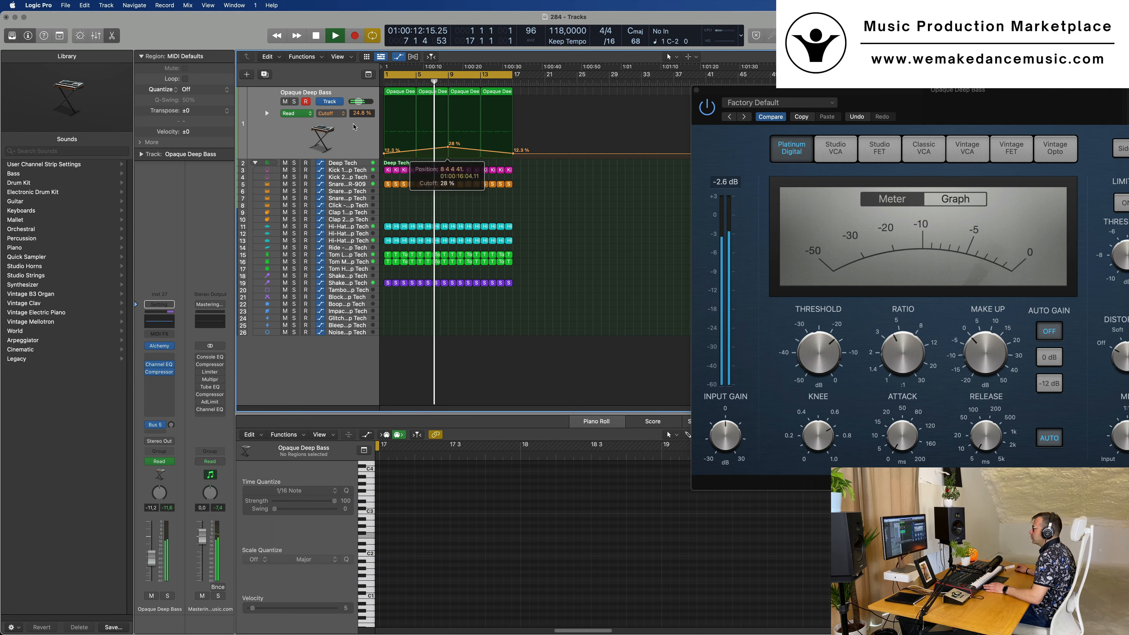
# Duplicate the Opaque Deep Bass track with its settings and restart playback from the beginning
pyautogui.click(354, 127)
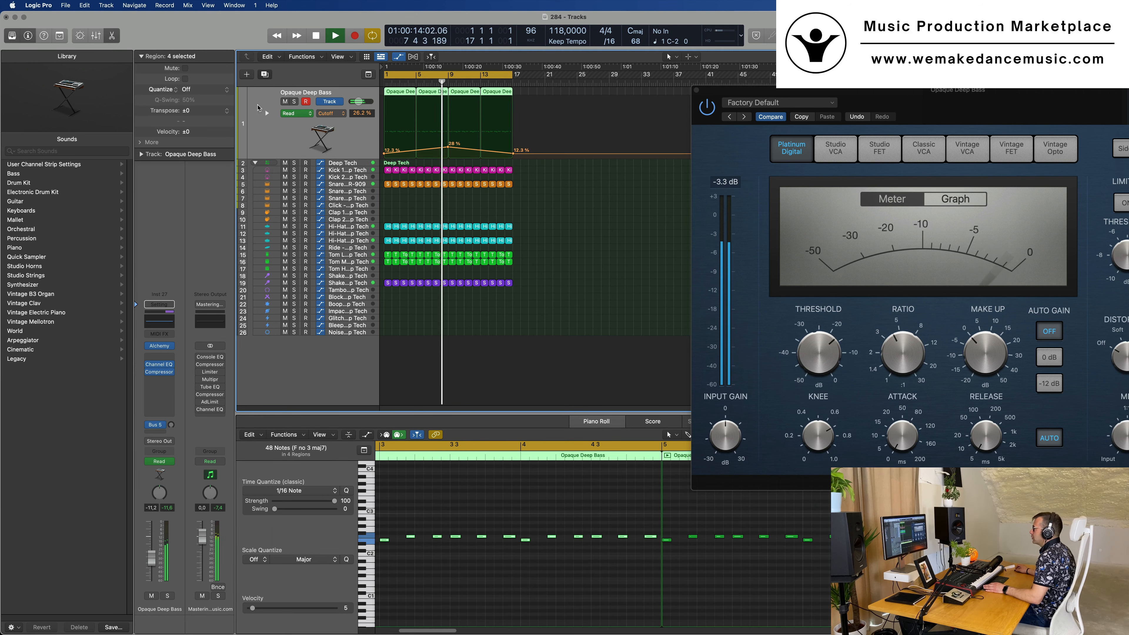
pyautogui.press('super+d')
pyautogui.press('Return')
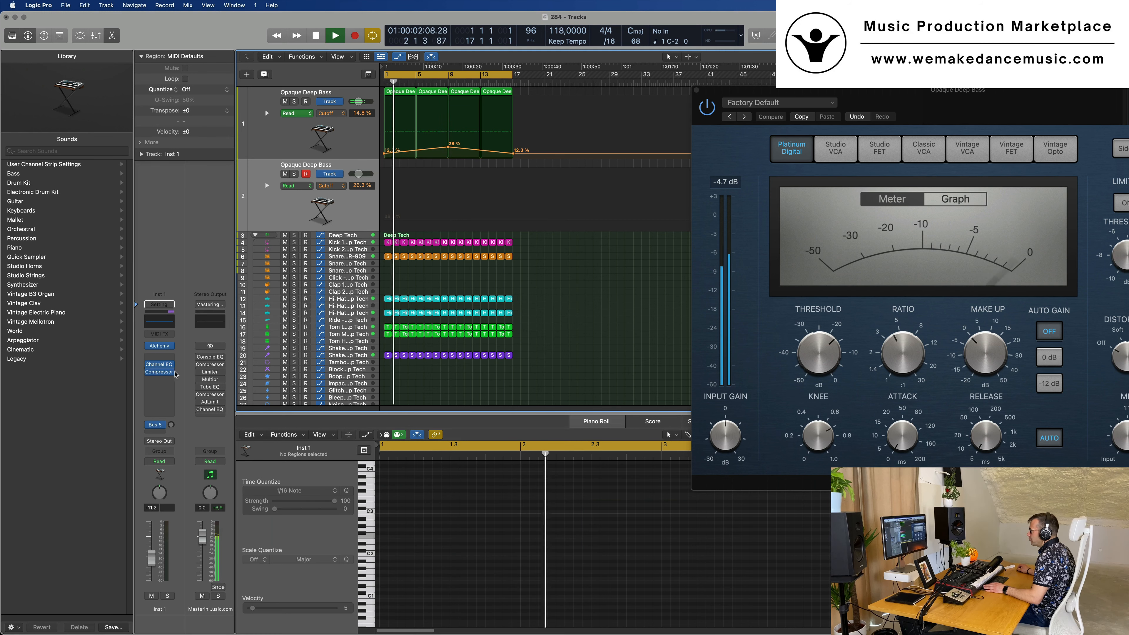
# Turn up the Bus 5 reverb send on the duplicated track and lower its channel volume to -15.6 dB
pyautogui.moveTo(171, 425); pyautogui.dragTo(173, 386)
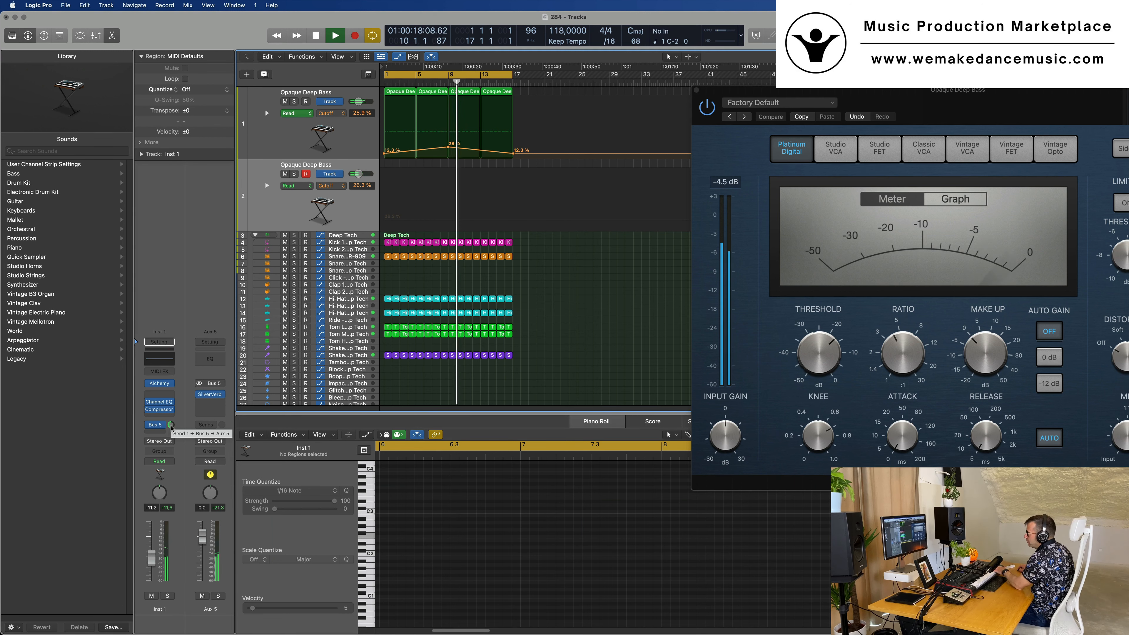
pyautogui.moveTo(172, 424); pyautogui.dragTo(173, 433)
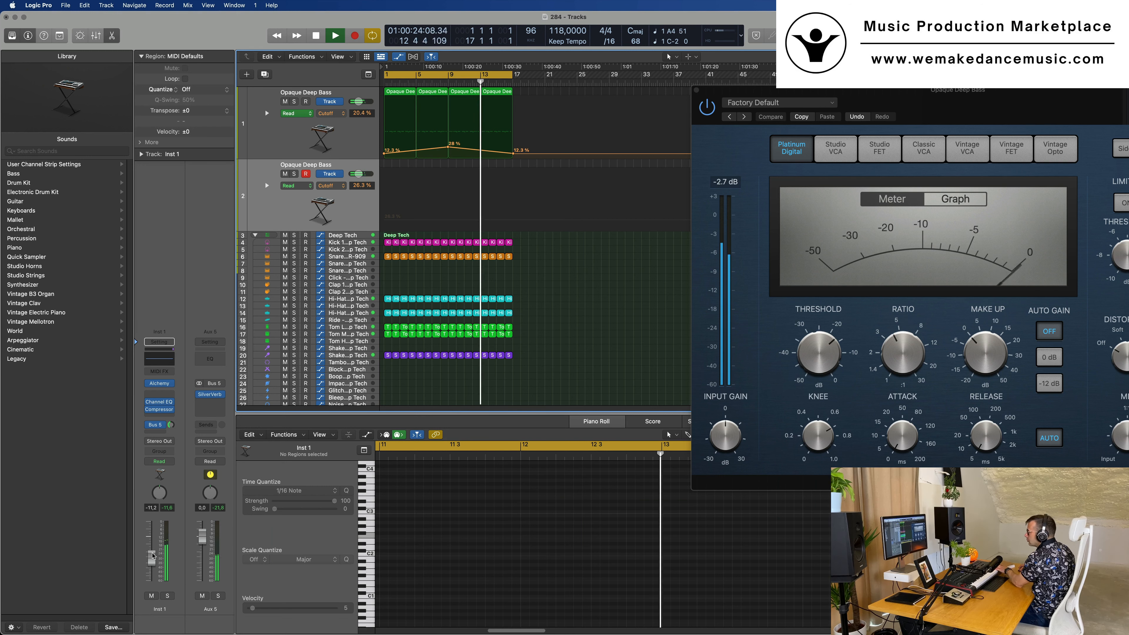
pyautogui.moveTo(153, 566); pyautogui.dragTo(152, 563)
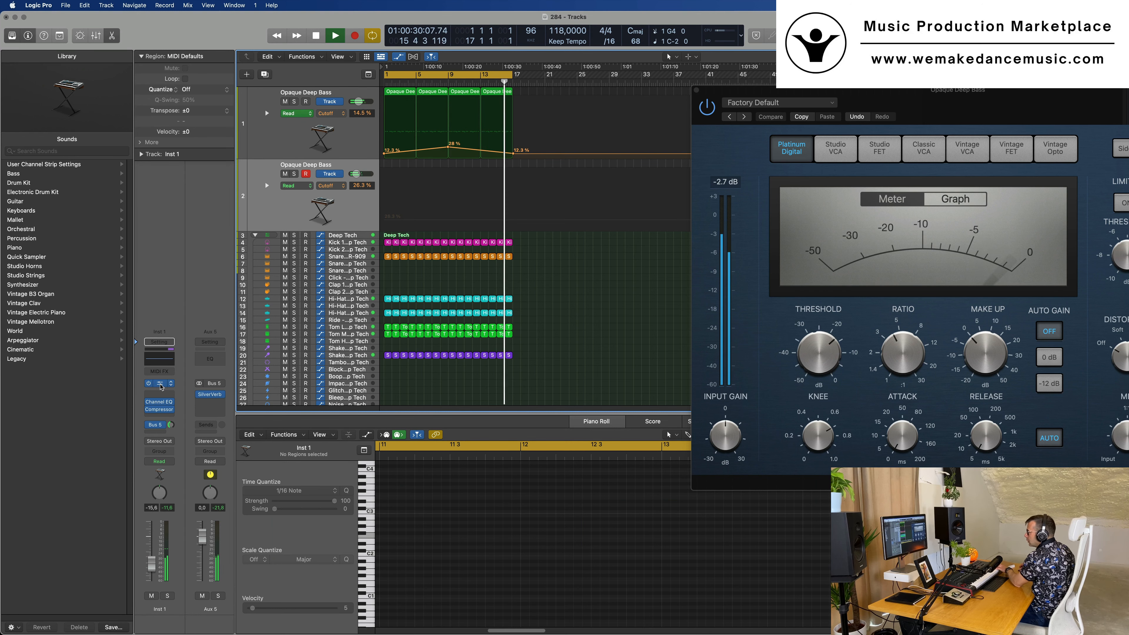
# Switch on the arpeggiator in the duplicated track's Alchemy with the mode set to Up and adjust its rate
pyautogui.click(161, 385)
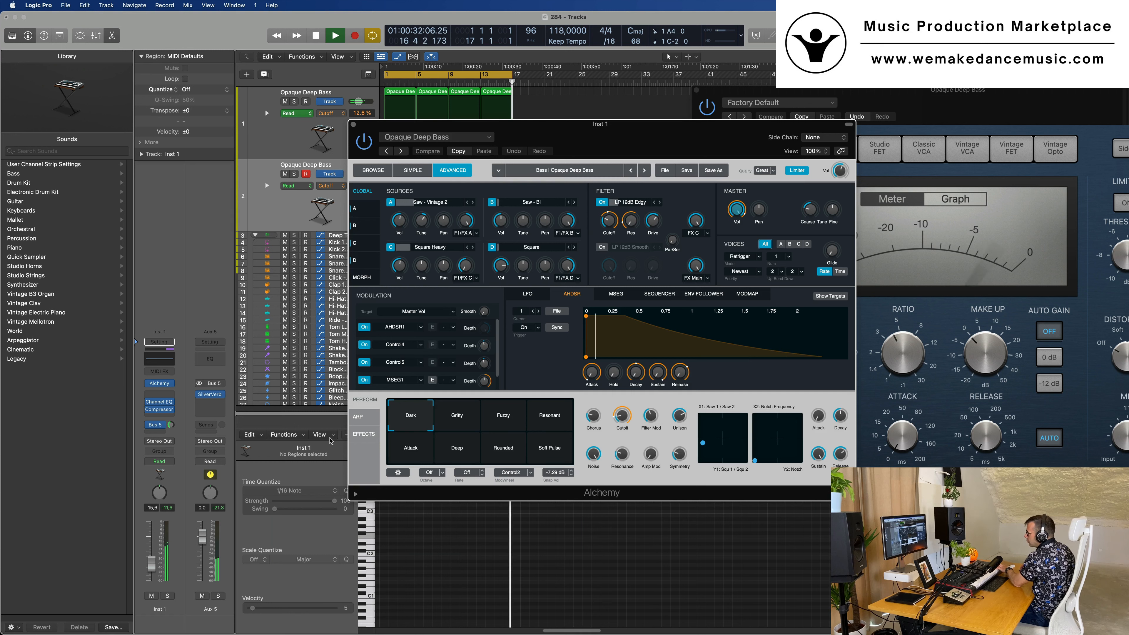
pyautogui.click(357, 416)
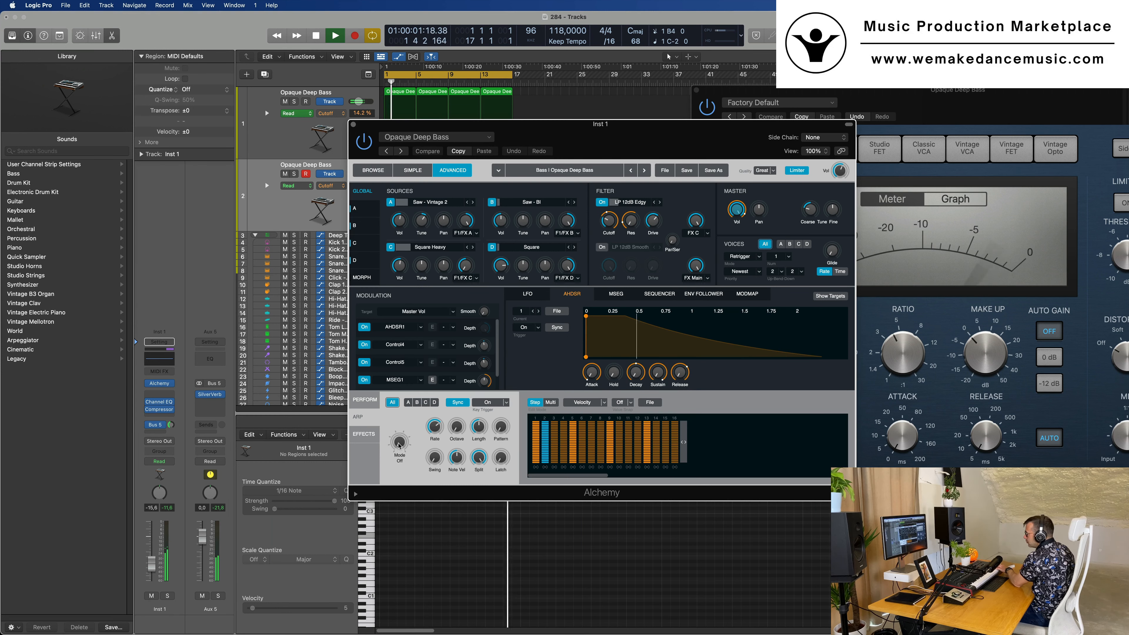
pyautogui.moveTo(398, 446); pyautogui.dragTo(400, 434)
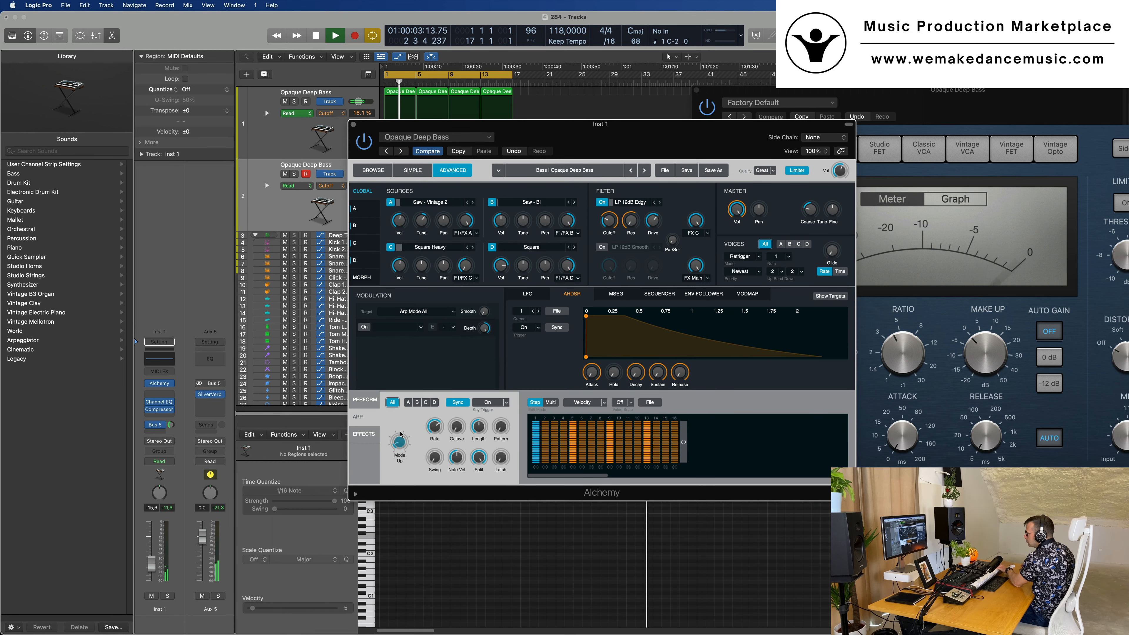
pyautogui.moveTo(443, 432)
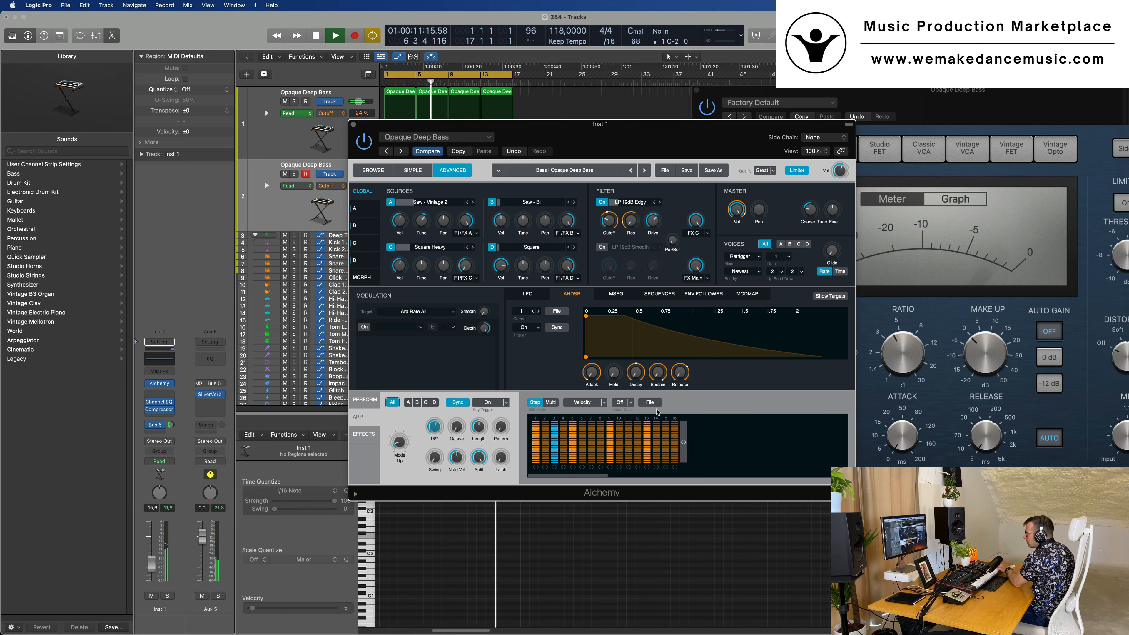
# Try the Pulsing Suspense preset for the arpeggiator's velocity pattern
pyautogui.click(649, 402)
pyautogui.moveTo(667, 416)
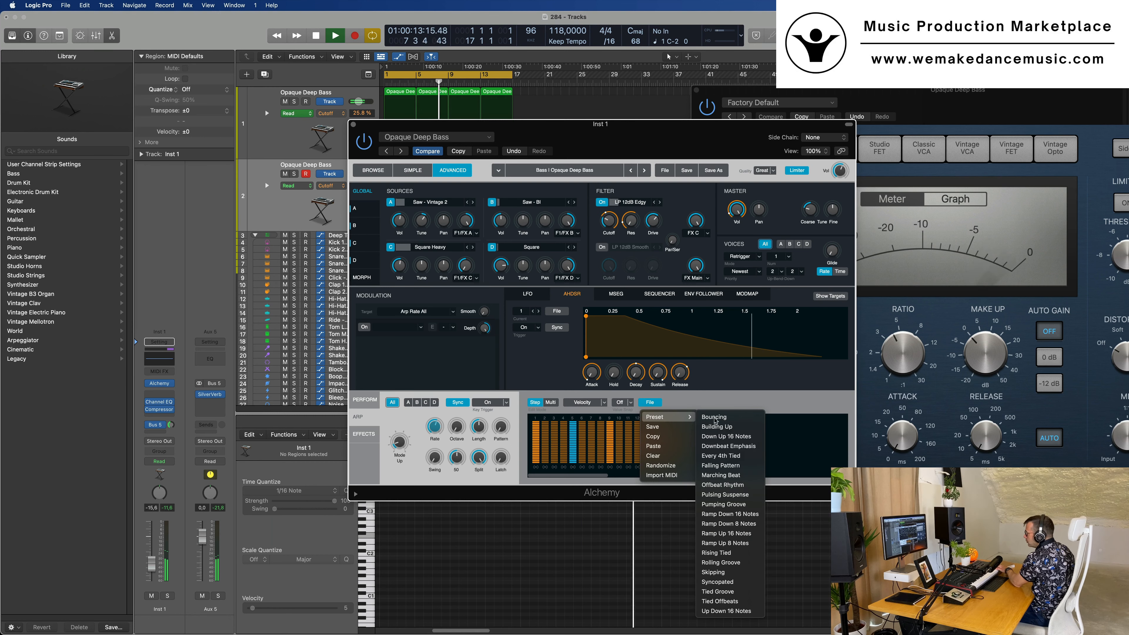
pyautogui.click(729, 495)
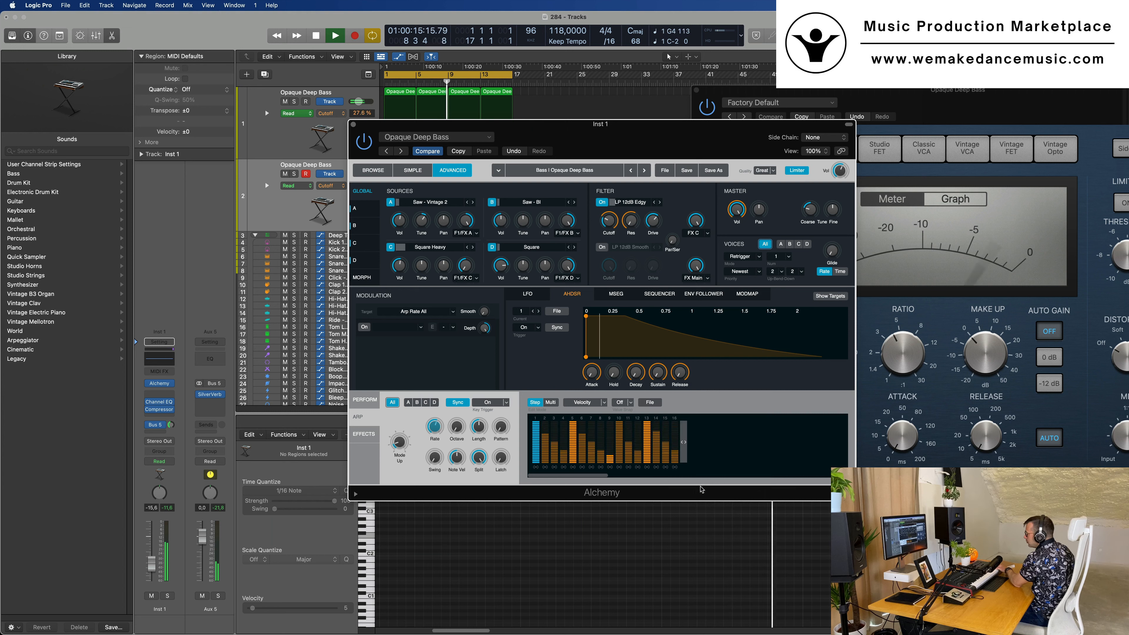
# Check the arpeggiator pattern's snap values without changing them and load the Ramp Down 16 Notes preset
pyautogui.click(629, 403)
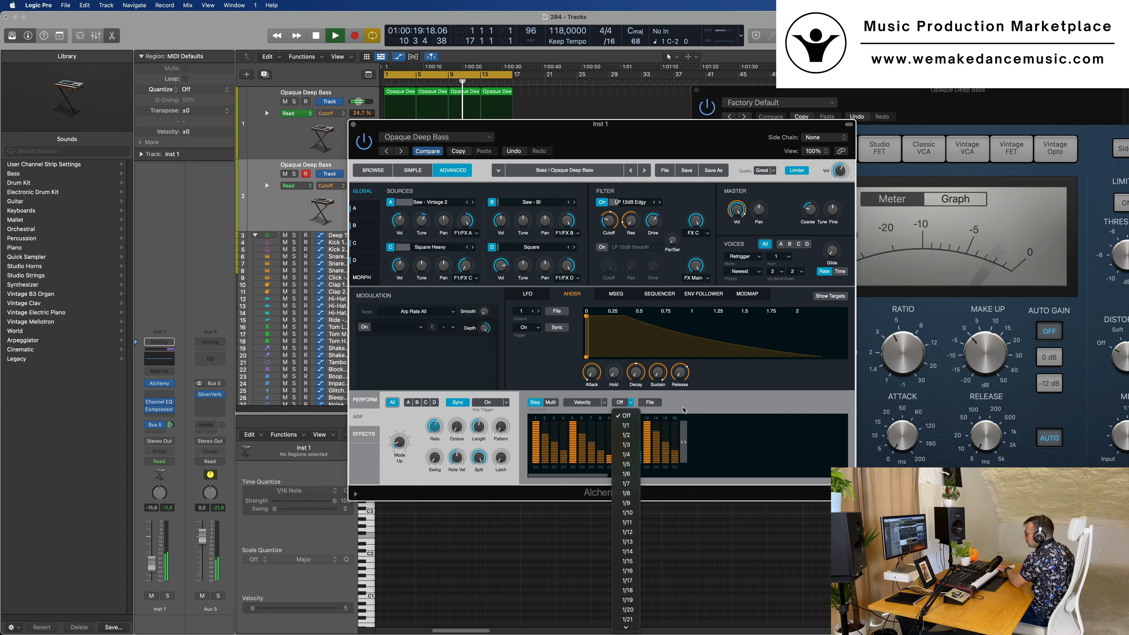
pyautogui.click(650, 402)
pyautogui.click(650, 402)
pyautogui.moveTo(672, 420)
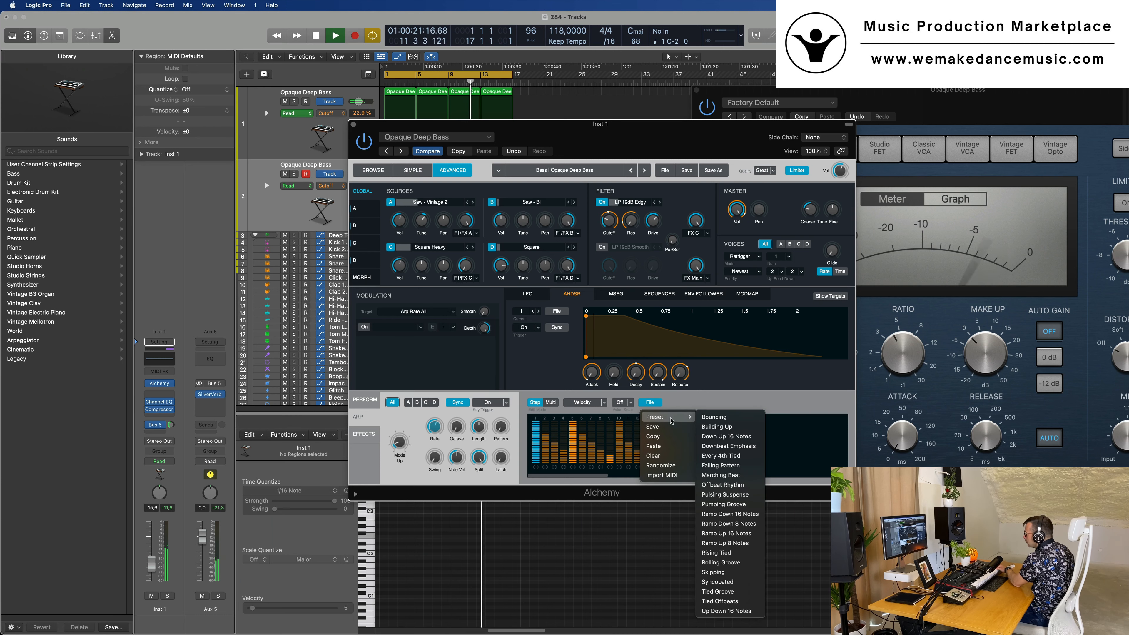
pyautogui.click(717, 517)
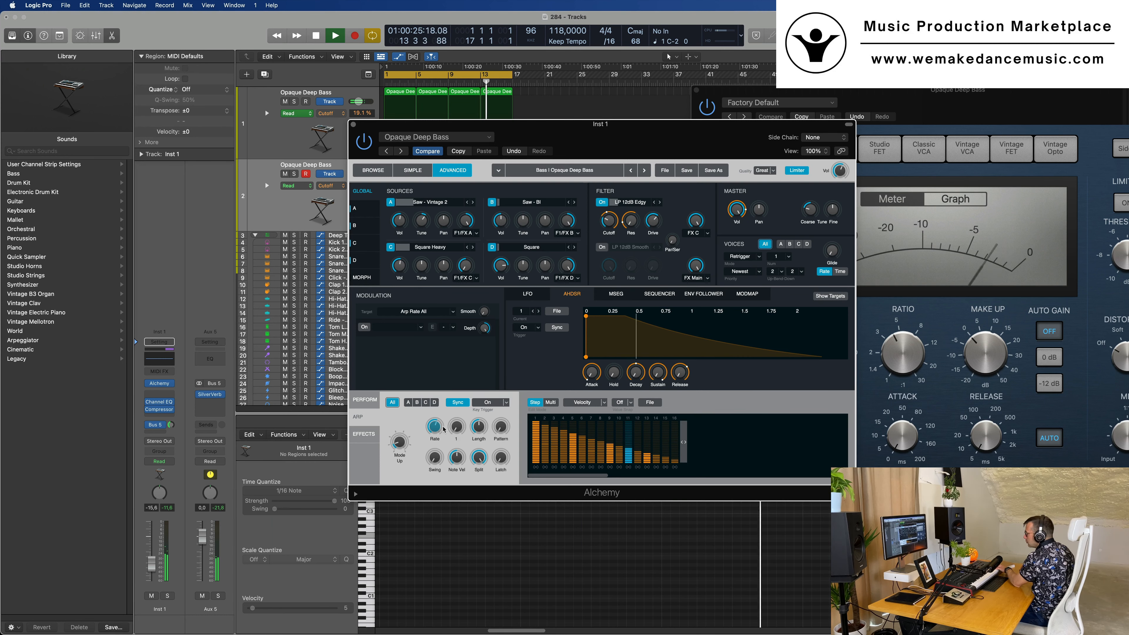
# Adjust the arpeggiator's rate and try the Ramp Up 8 Notes preset for its velocity pattern
pyautogui.moveTo(436, 428); pyautogui.dragTo(436, 424)
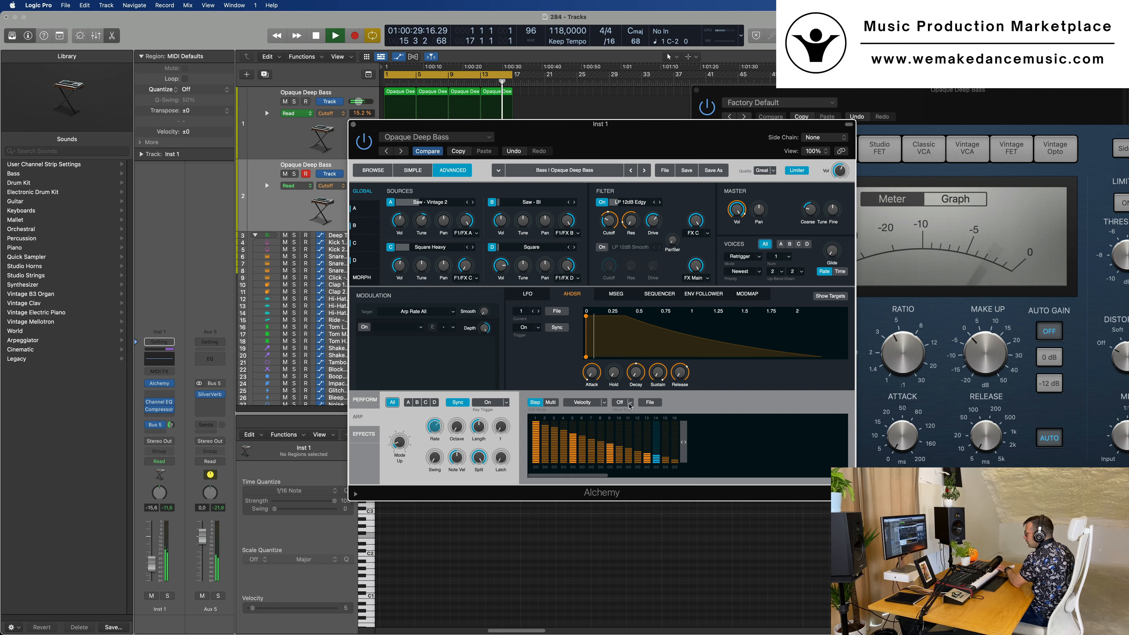
pyautogui.click(650, 402)
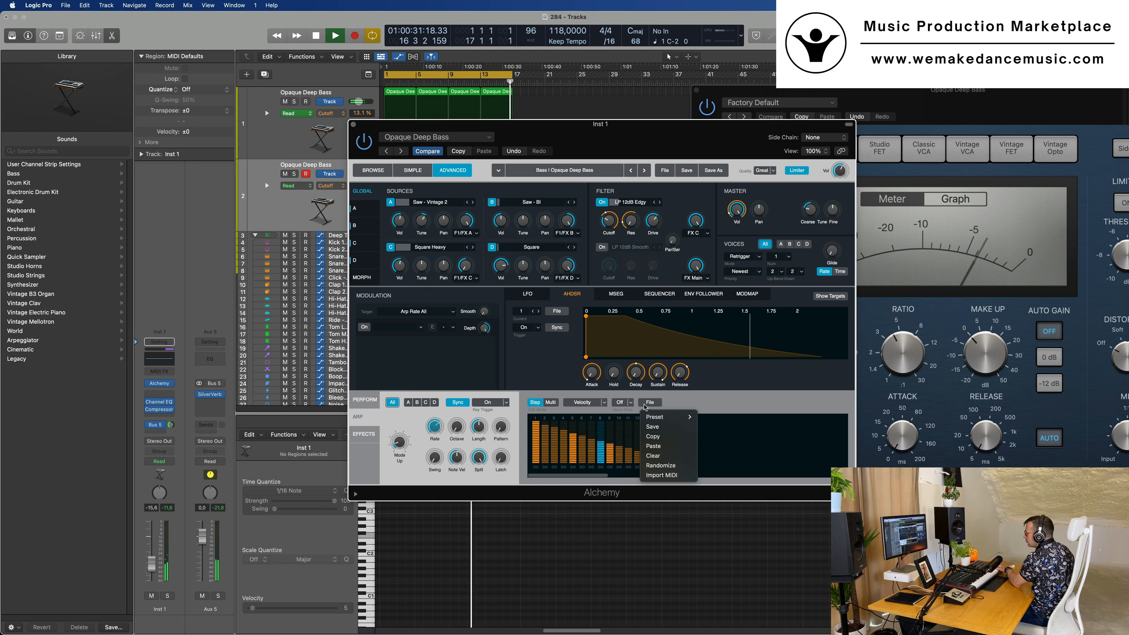
pyautogui.moveTo(662, 420)
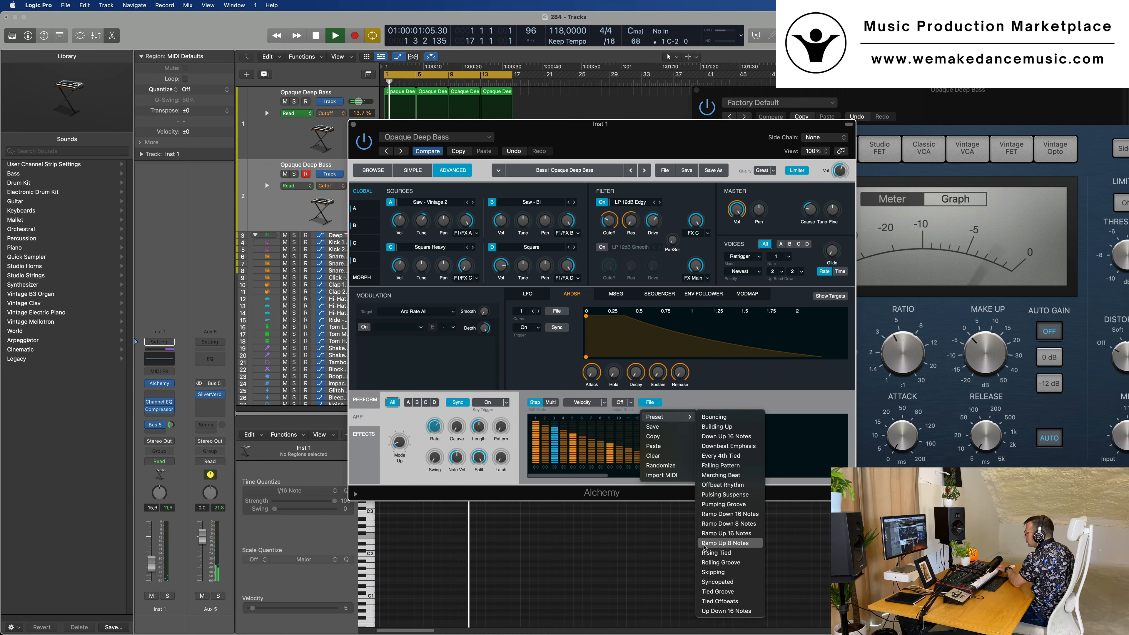
pyautogui.click(718, 543)
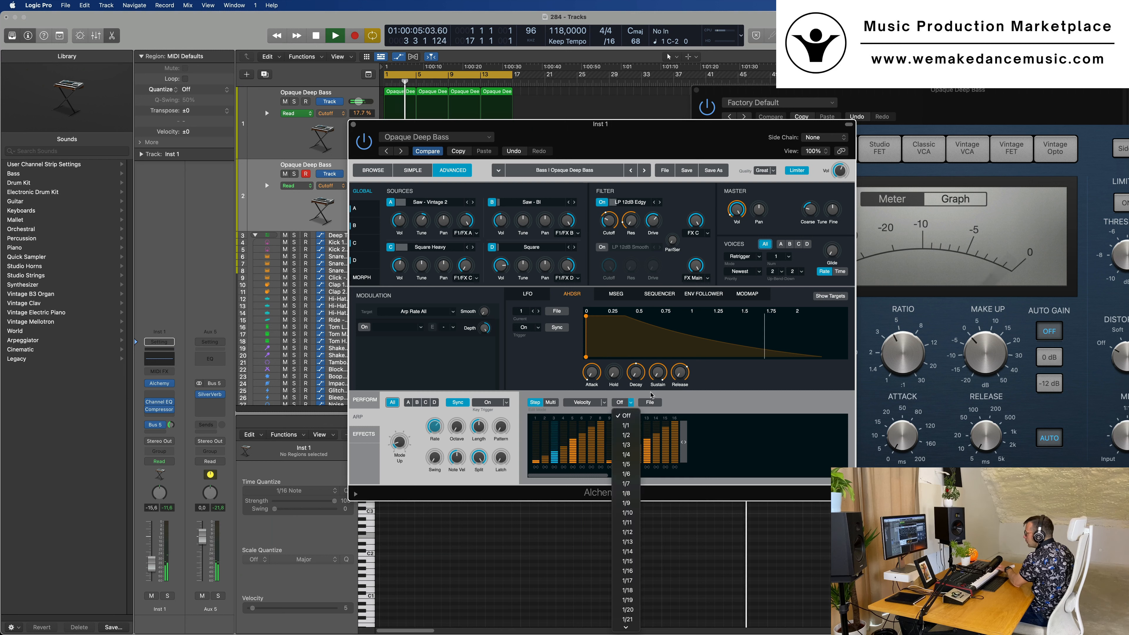
# Load another velocity pattern preset and set the arpeggiator mode to Off
pyautogui.click(653, 403)
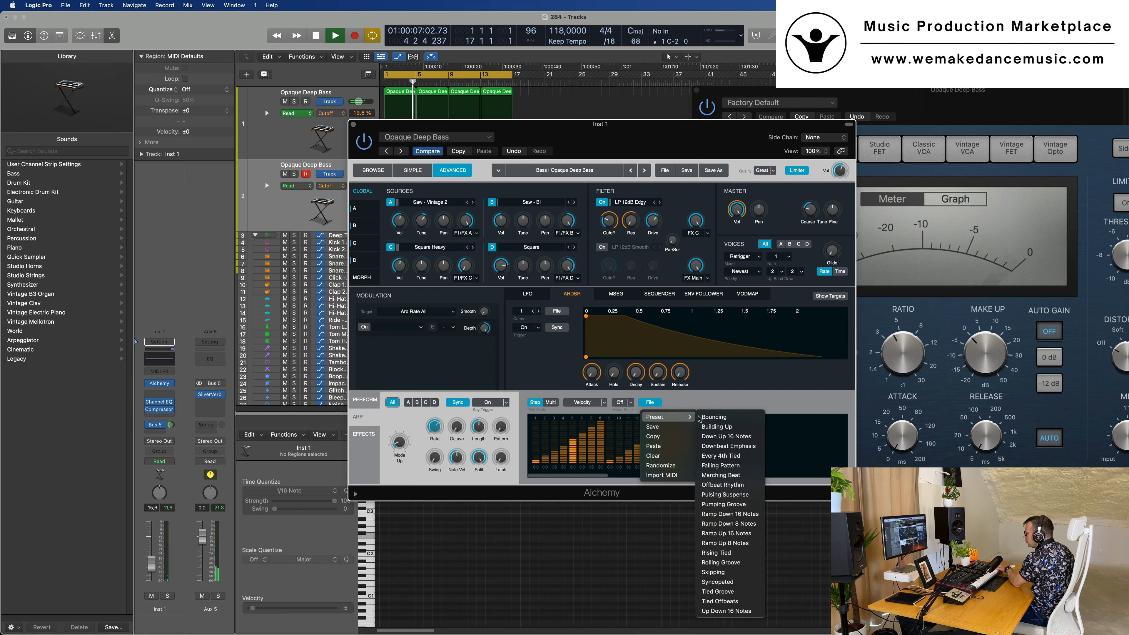
pyautogui.click(712, 403)
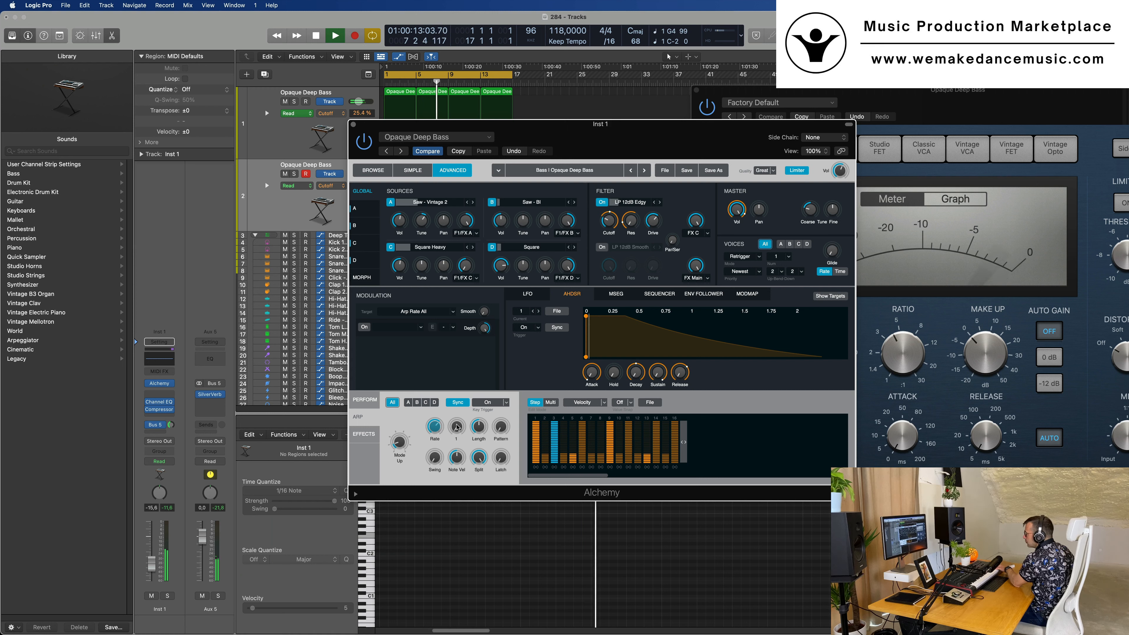
pyautogui.moveTo(461, 435); pyautogui.dragTo(421, 432)
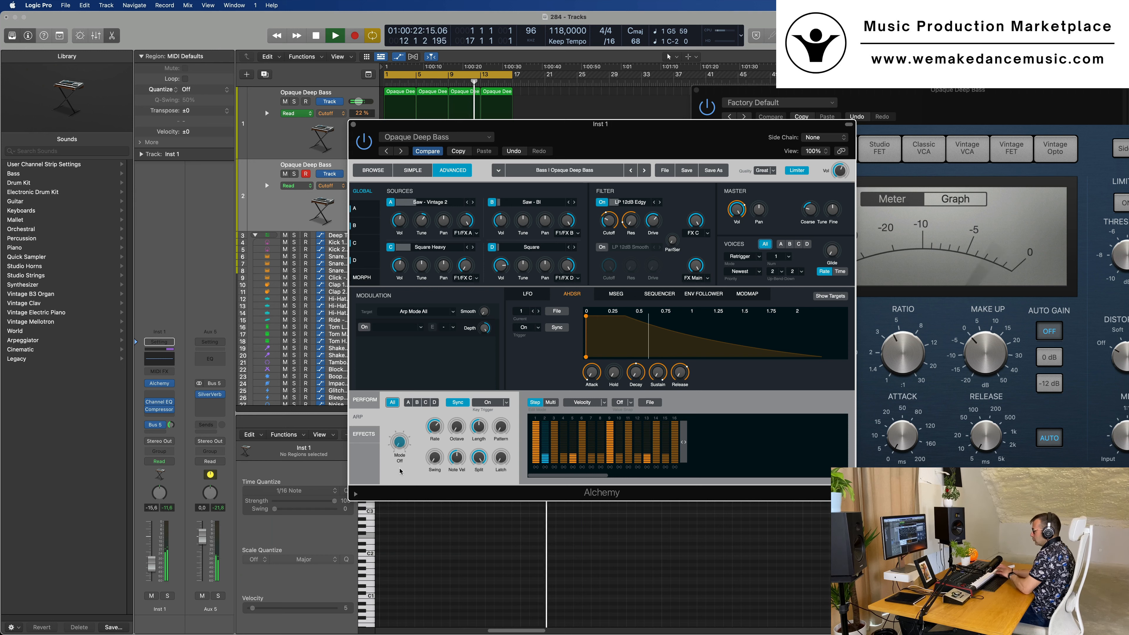
# Record a new MIDI bass part on the duplicated Opaque Deep Bass track
pyautogui.press('r')
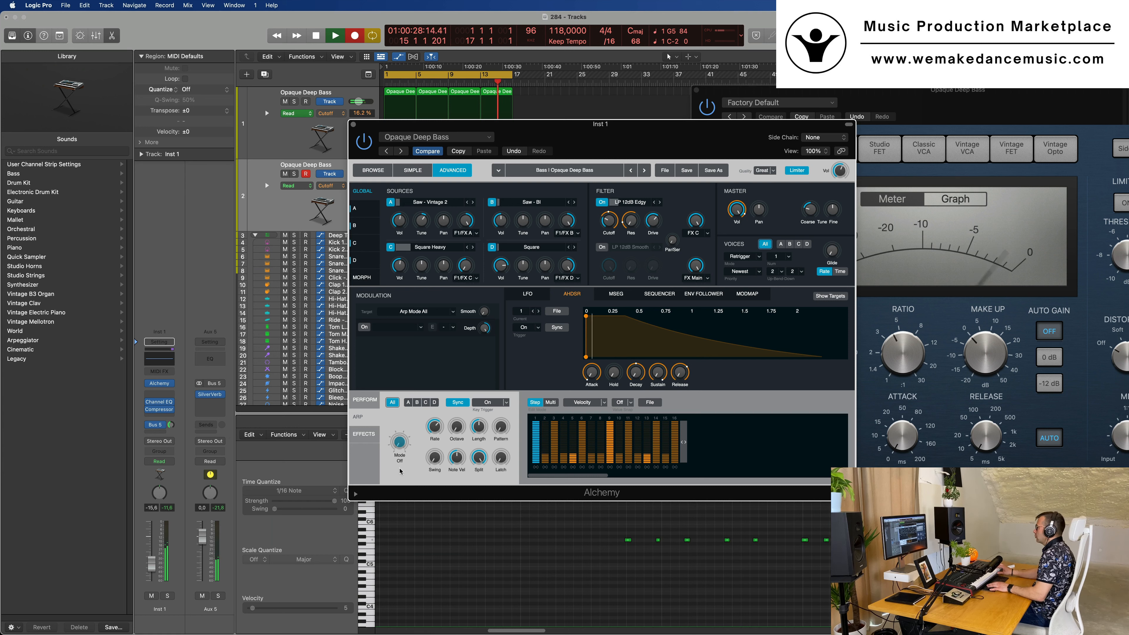
pyautogui.press('space')
pyautogui.press('space')
# Move the newly recorded region to bar 1 and play it back against the drums
pyautogui.moveTo(636, 125); pyautogui.dragTo(894, 115)
pyautogui.press('space')
pyautogui.moveTo(485, 165); pyautogui.dragTo(404, 171)
pyautogui.press('space')
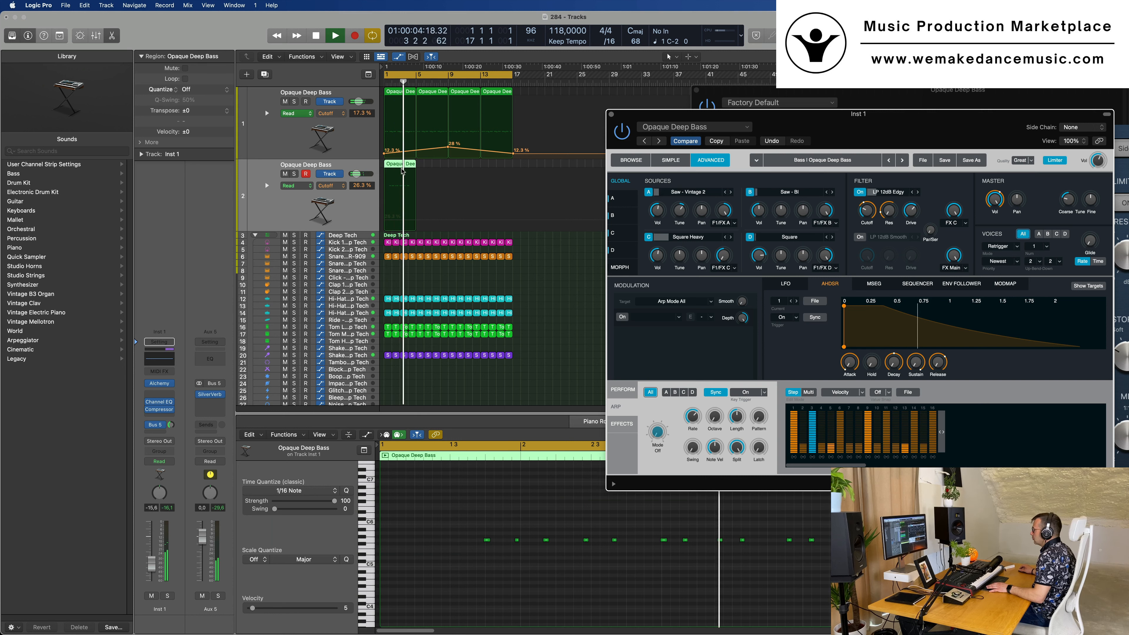
pyautogui.press('space')
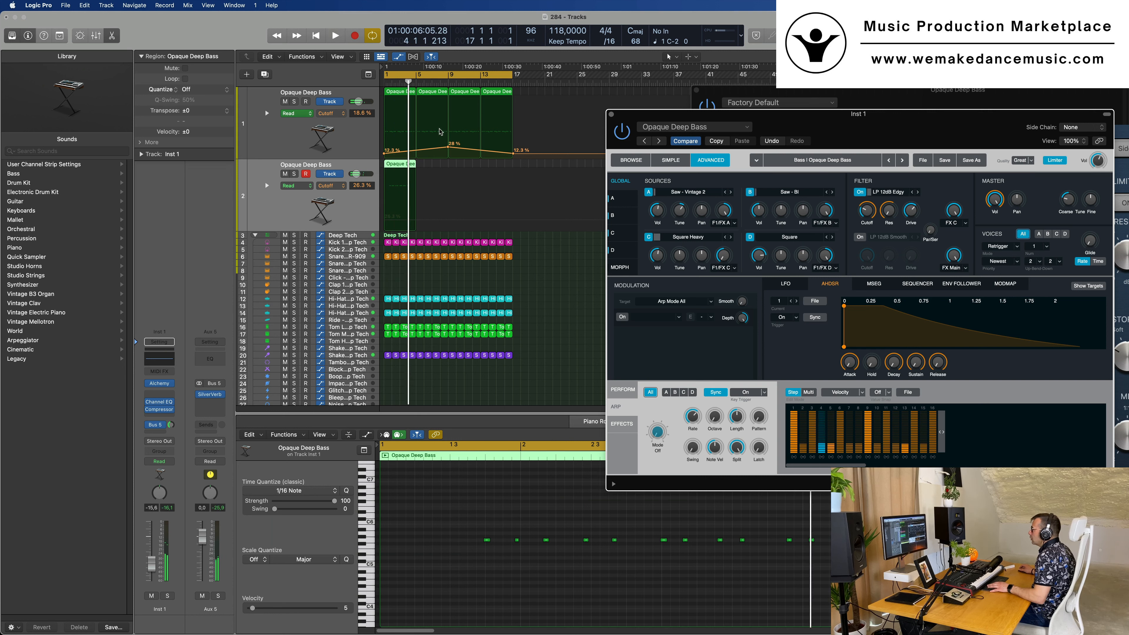
# Split the recorded region at about bar 3, using the Split option for the notes crossing the cut
pyautogui.press('super+Right')
pyautogui.press('super+Right')
pyautogui.press('super+Right')
pyautogui.press('super+Right')
pyautogui.press('super+Right')
pyautogui.press('super+Right')
pyautogui.press('super+Right')
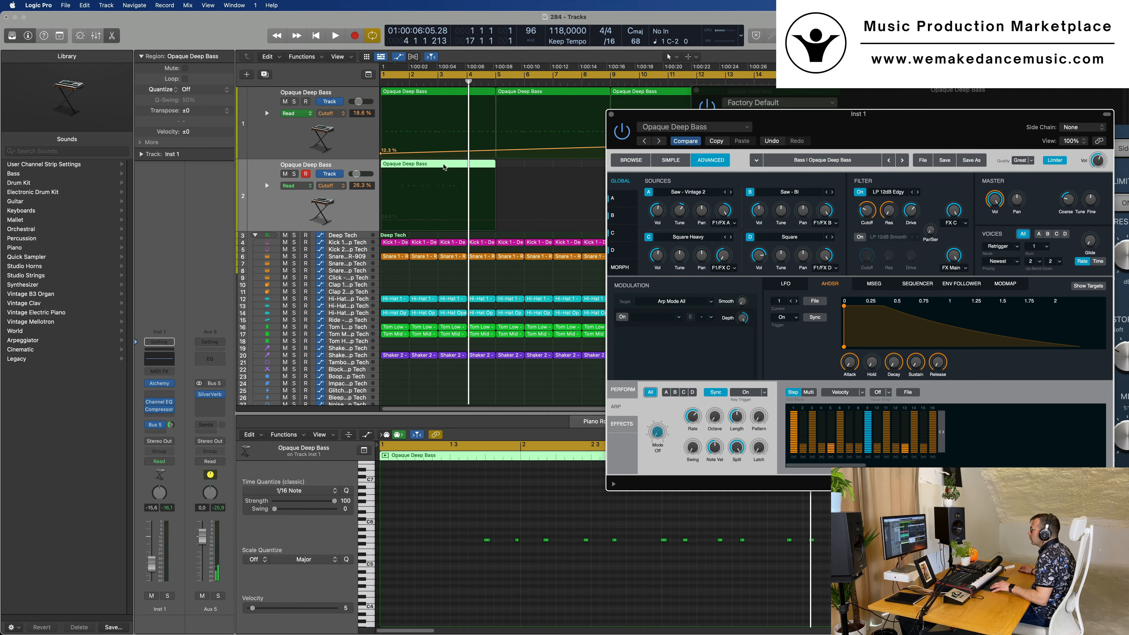
pyautogui.click(441, 165)
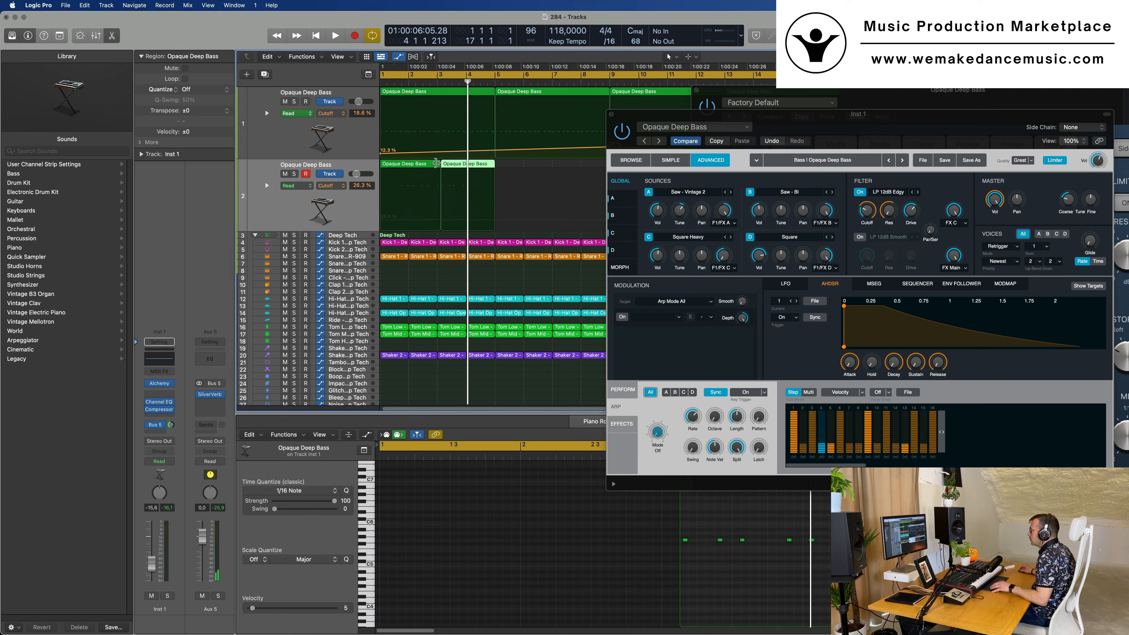
pyautogui.press('super+z')
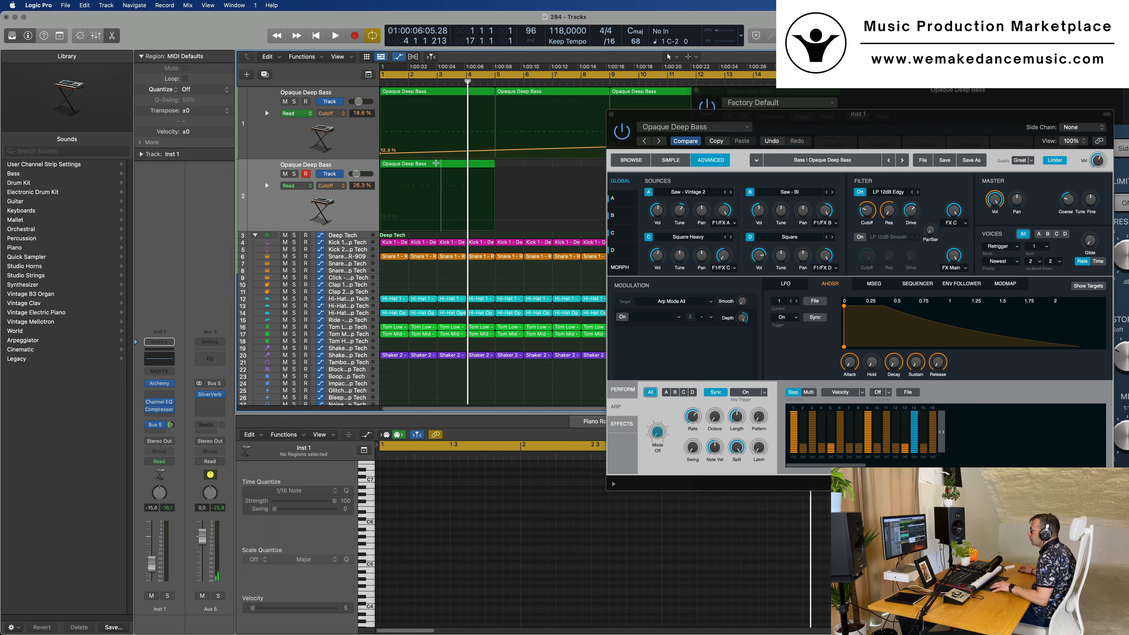
pyautogui.click(436, 163)
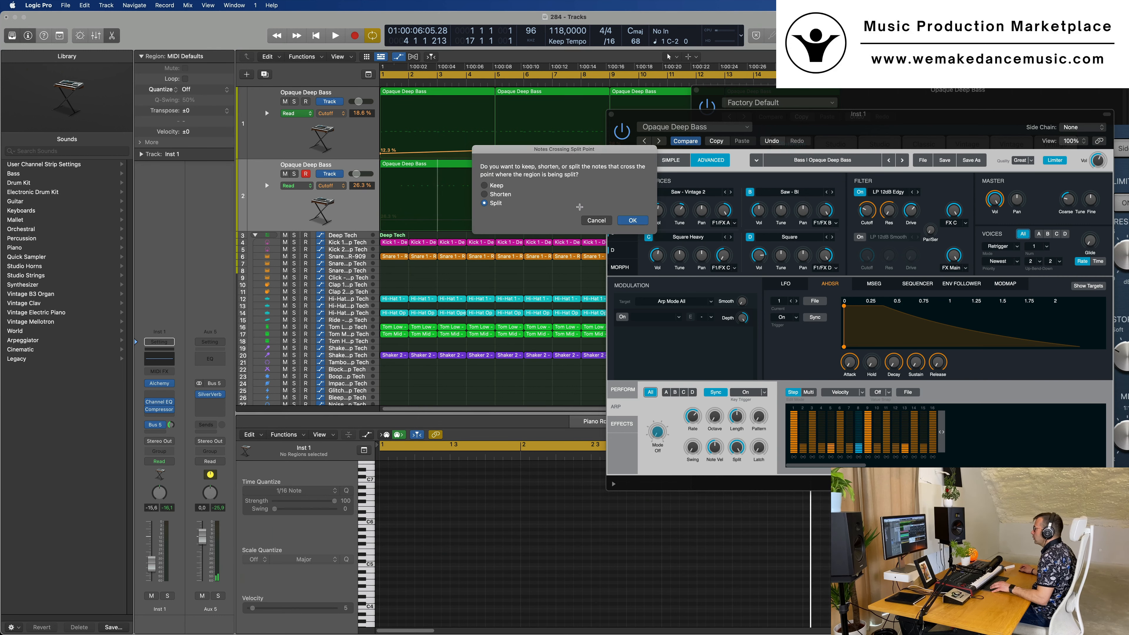
pyautogui.press('Return')
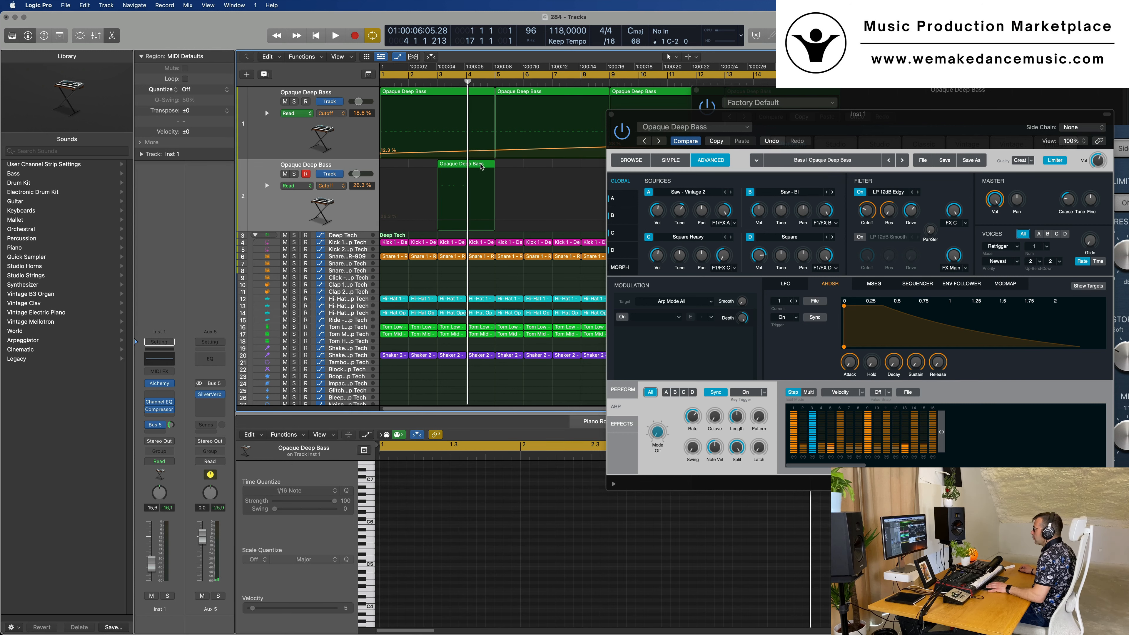
# Remove the region's first half, move the remaining half to bar 1 and play it
pyautogui.click(482, 166)
pyautogui.press('Delete')
pyautogui.press('space')
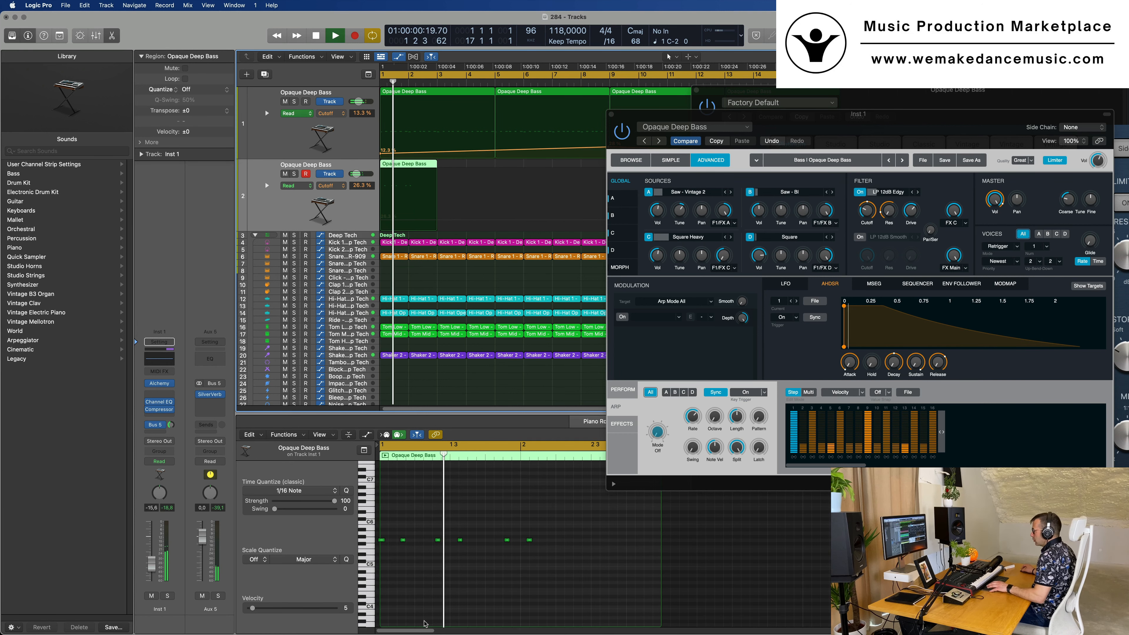
# Quantize all notes of the two-bar region to 1/16 Note and play it from the start
pyautogui.press('space')
pyautogui.click(422, 566)
pyautogui.press('q')
pyautogui.press('Return')
pyautogui.press('space')
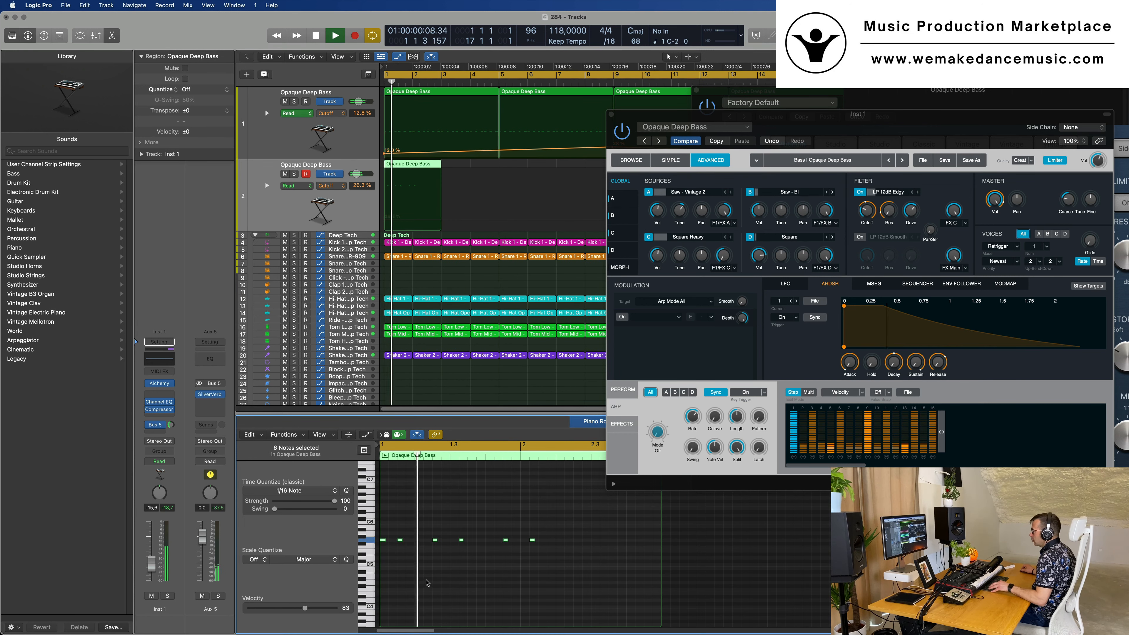
# Split the quantized region at about bar 2 and delete its second half
pyautogui.press('super+Right')
pyautogui.press('super+Left')
pyautogui.press('Return')
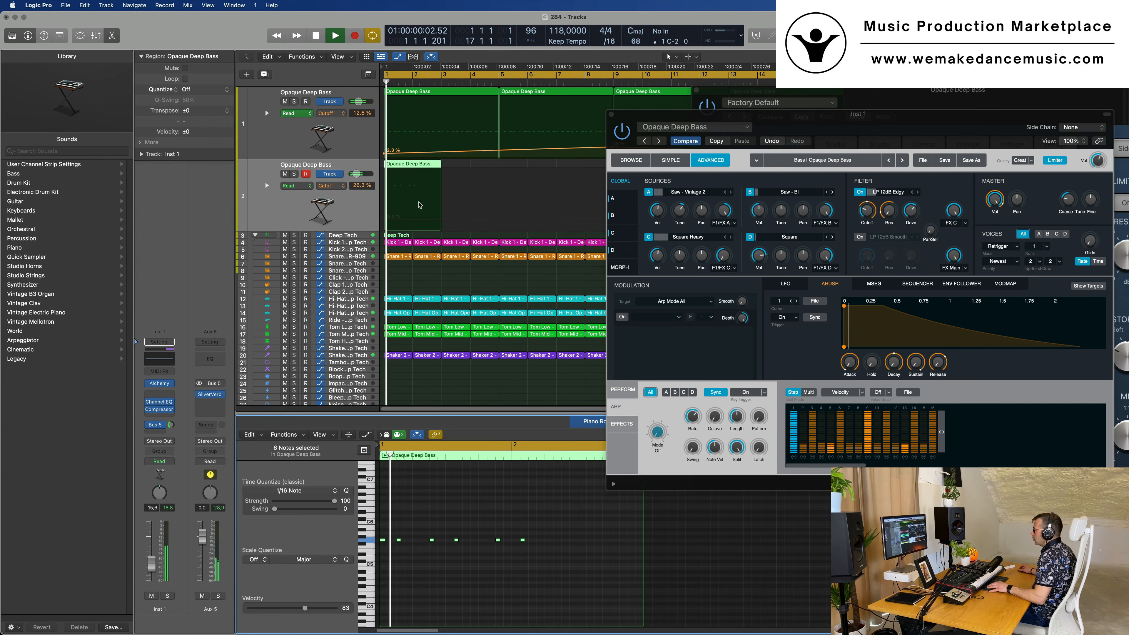
pyautogui.scroll(2, 423, 173)
pyautogui.press('space')
pyautogui.hscroll(-2, 424, 175)
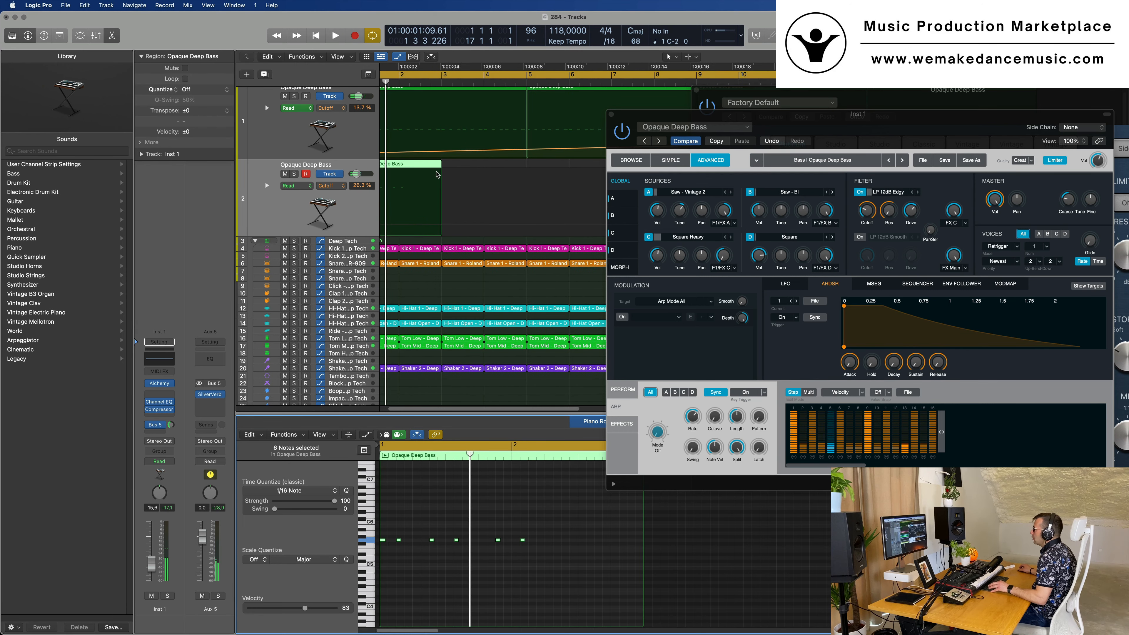
pyautogui.scroll(3, 427, 173)
pyautogui.hscroll(1, 431, 160)
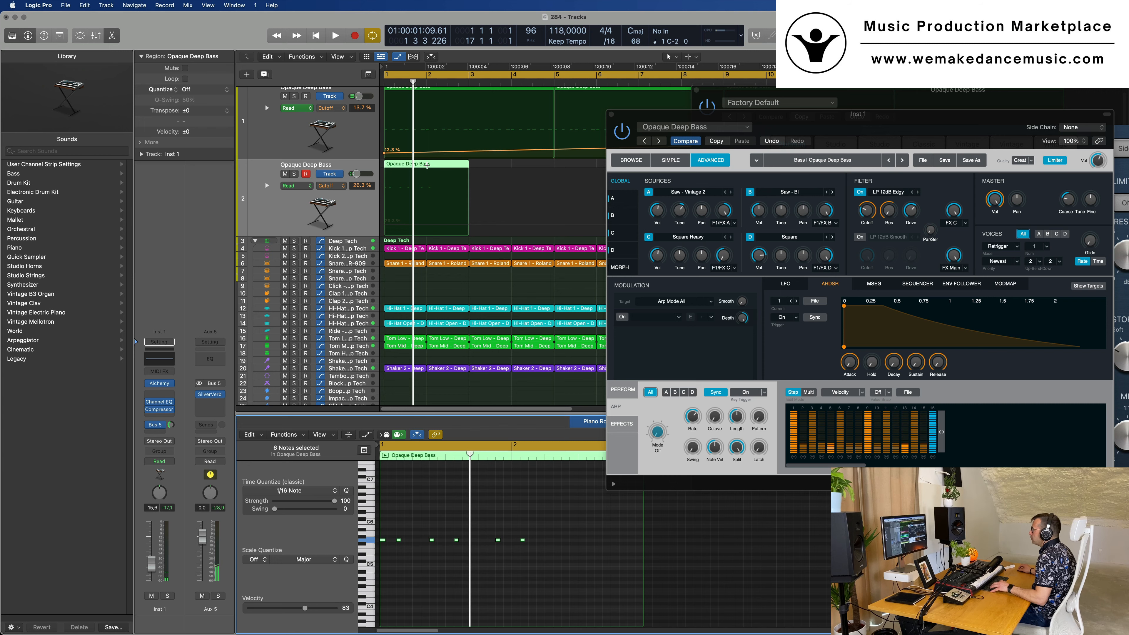
pyautogui.click(426, 166)
pyautogui.press('Delete')
pyautogui.press('space')
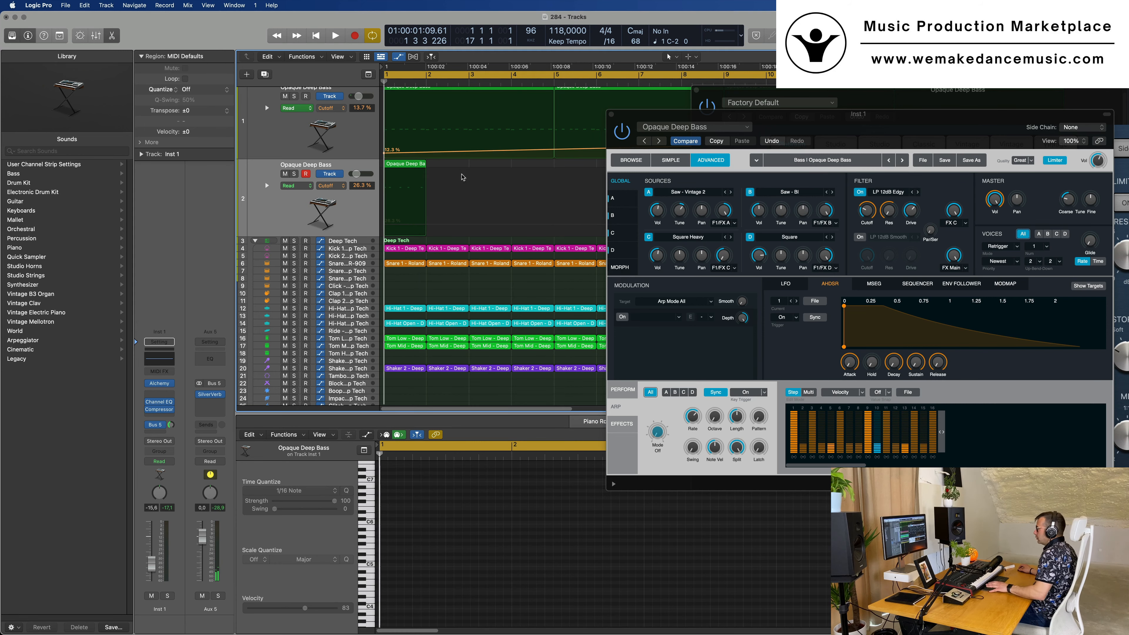
# Repeat the one-bar region on the duplicated track until the copies fill it up to bar 17
pyautogui.moveTo(850, 116); pyautogui.dragTo(547, 289)
pyautogui.press('space')
pyautogui.moveTo(862, 107); pyautogui.dragTo(834, 255)
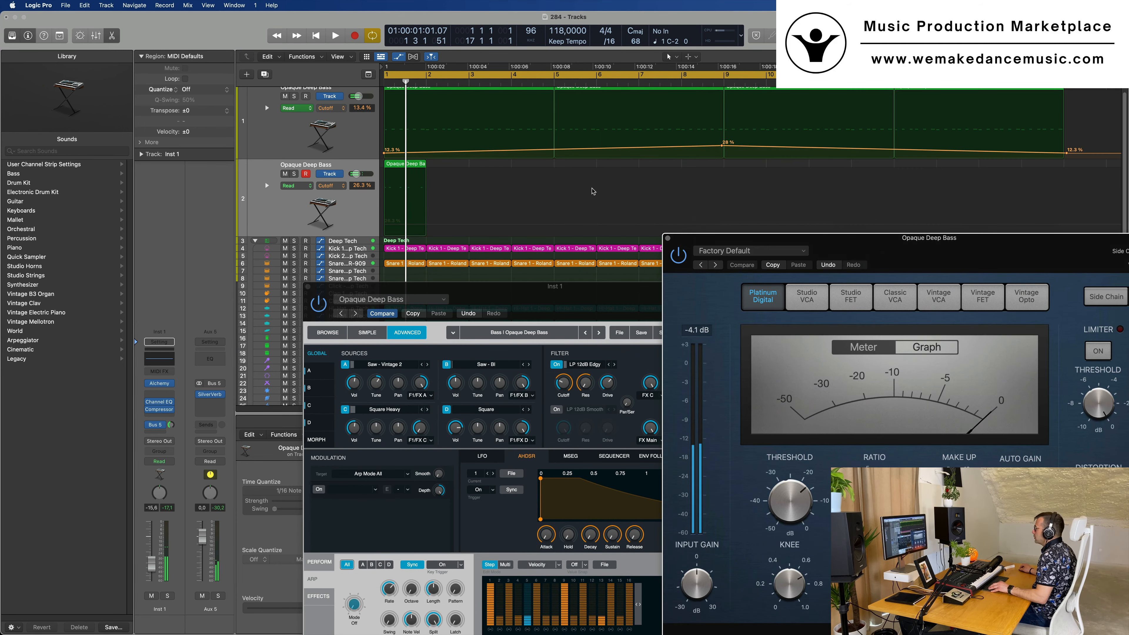
pyautogui.press('super+Left')
pyautogui.click(400, 166)
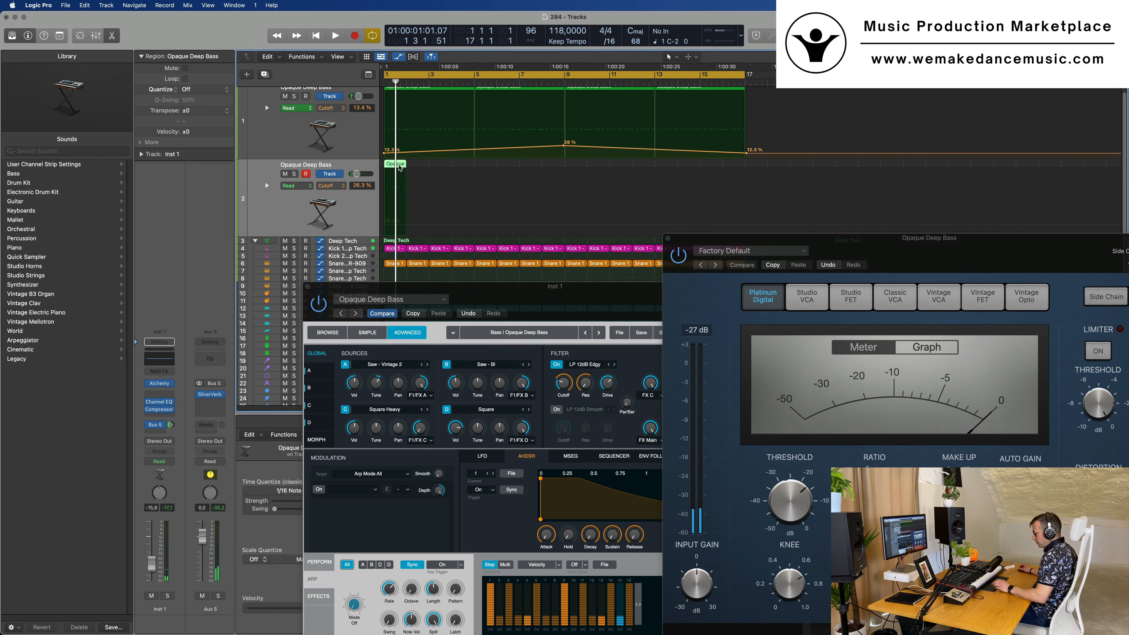
pyautogui.press('super+r')
pyautogui.press('super+r')
pyautogui.press('super+r')
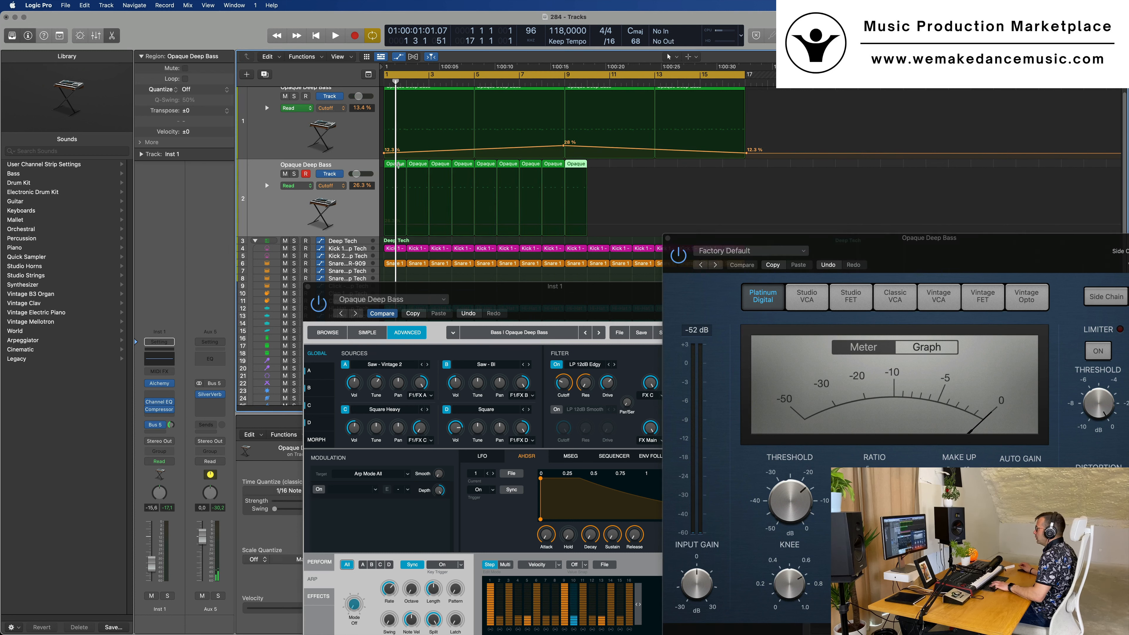
pyautogui.press('super+r')
pyautogui.press('super+r')
pyautogui.press('super+r')
pyautogui.press('super+r')
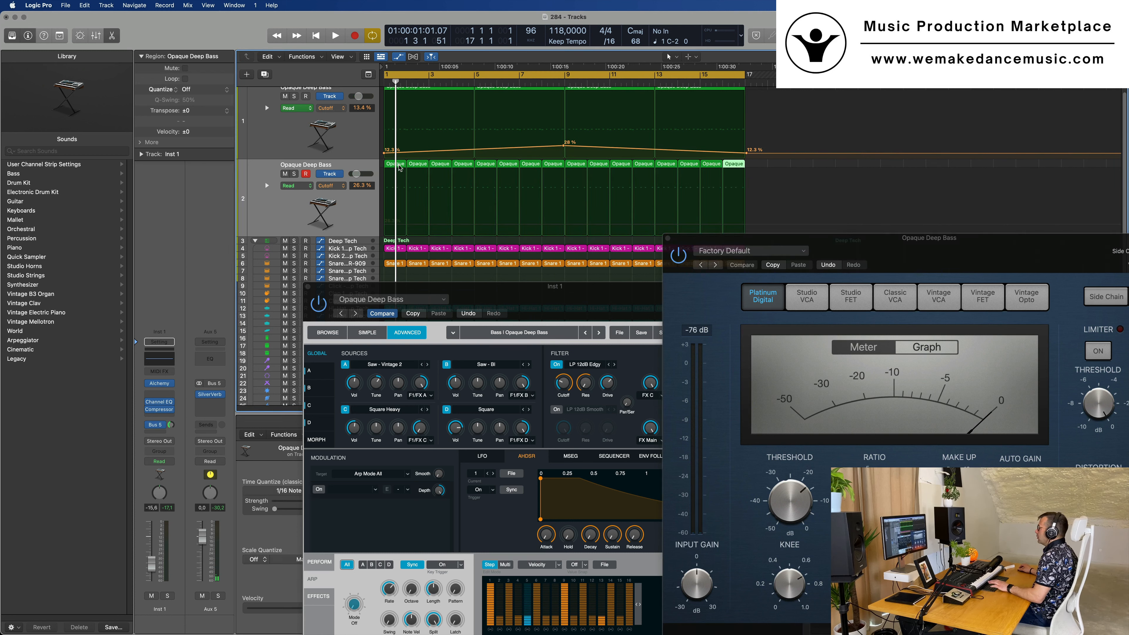
# Select all sixteen regions on the duplicated track and lower its channel volume to -17.2 dB during playback
pyautogui.press('space')
pyautogui.click(369, 209)
pyautogui.press('space')
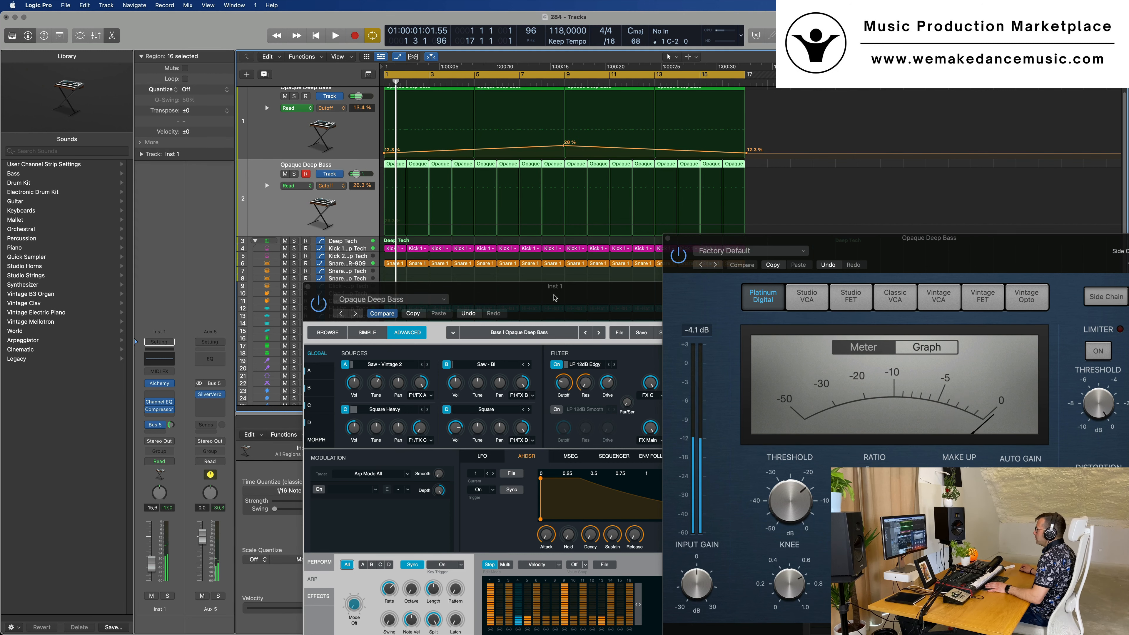
pyautogui.moveTo(555, 297); pyautogui.dragTo(620, 232)
pyautogui.press('space')
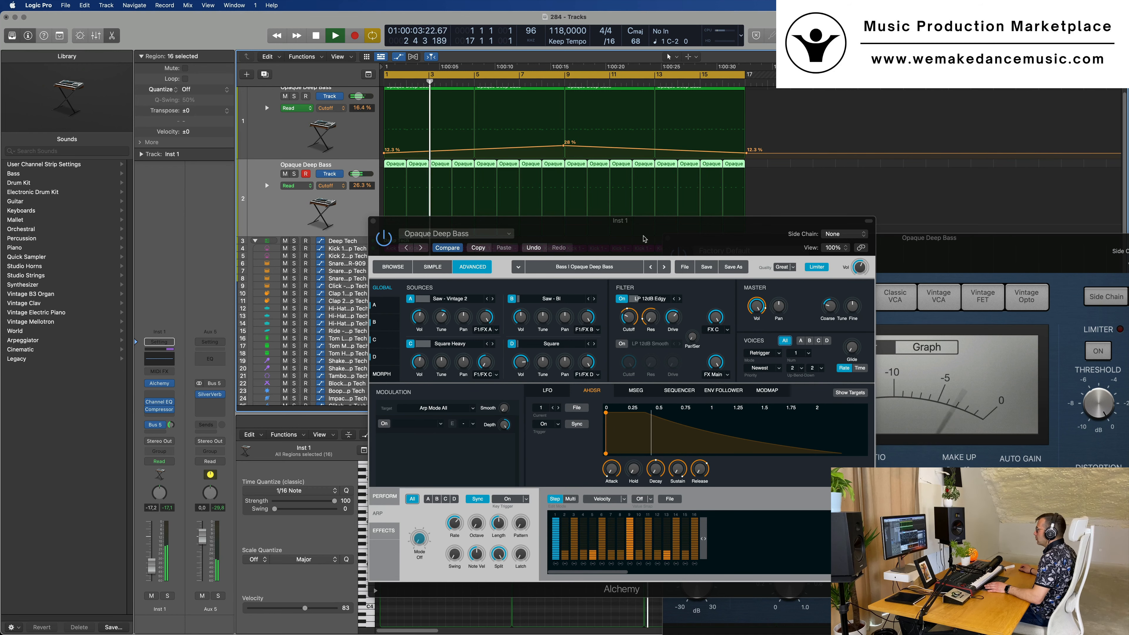
pyautogui.moveTo(645, 238); pyautogui.dragTo(718, 221)
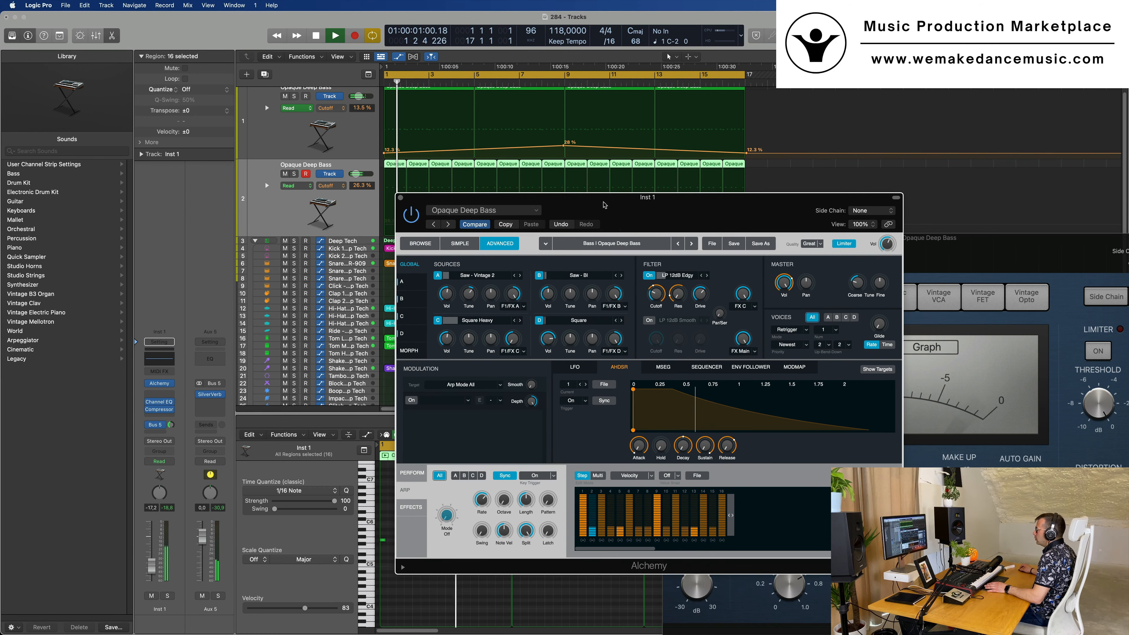
# Reopen the duplicated track's Alchemy and show its preset browser while playing from the start
pyautogui.click(294, 205)
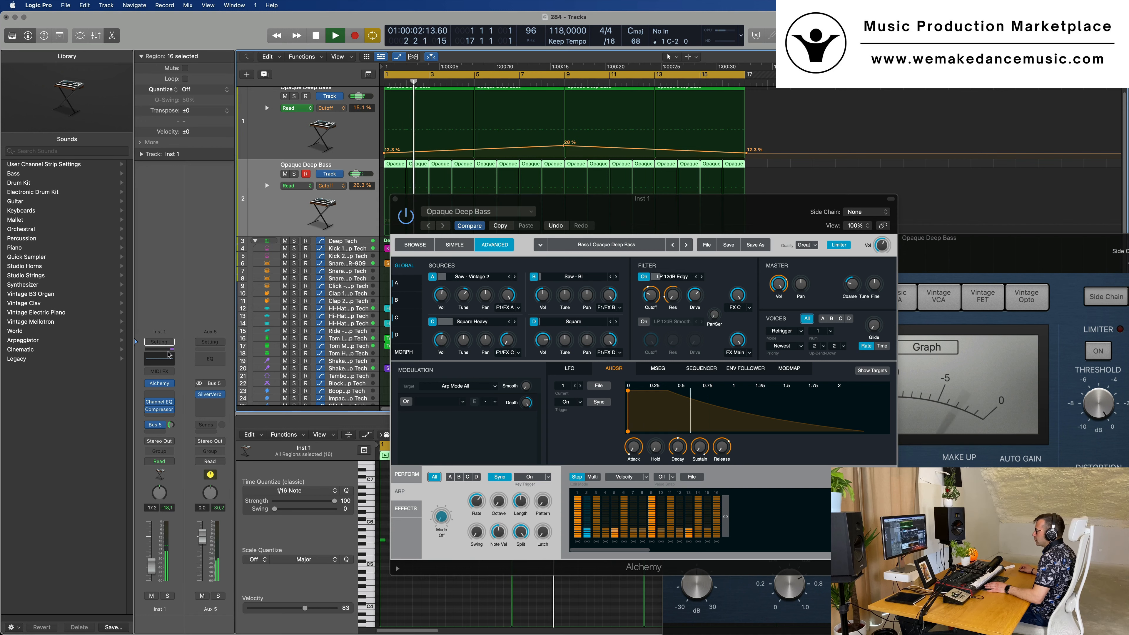
pyautogui.click(159, 384)
pyautogui.click(159, 384)
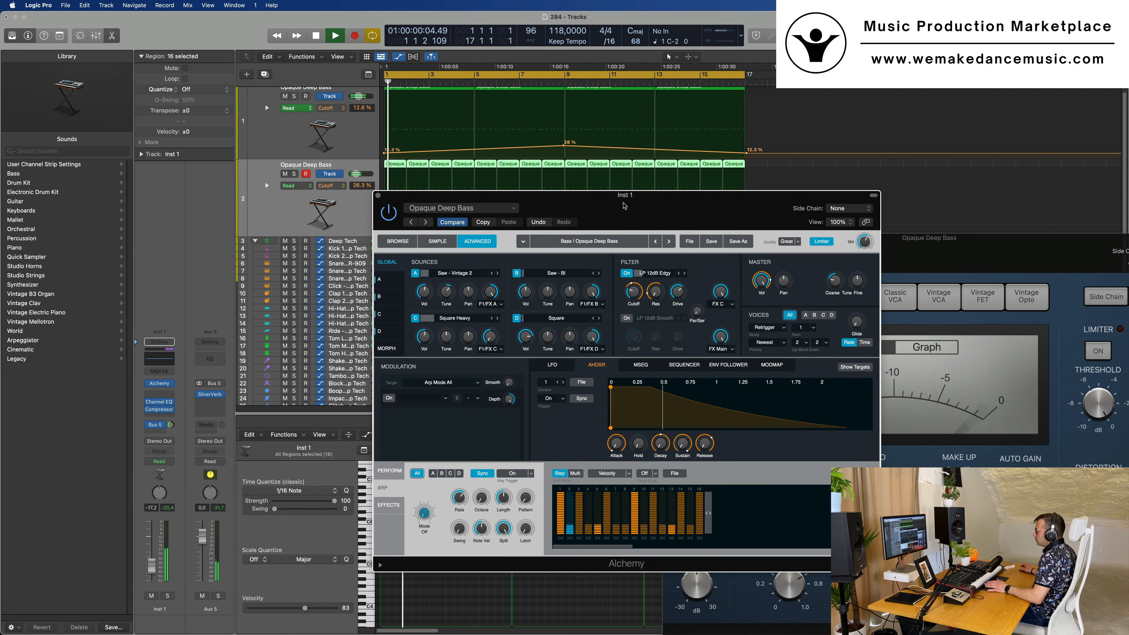
pyautogui.click(398, 242)
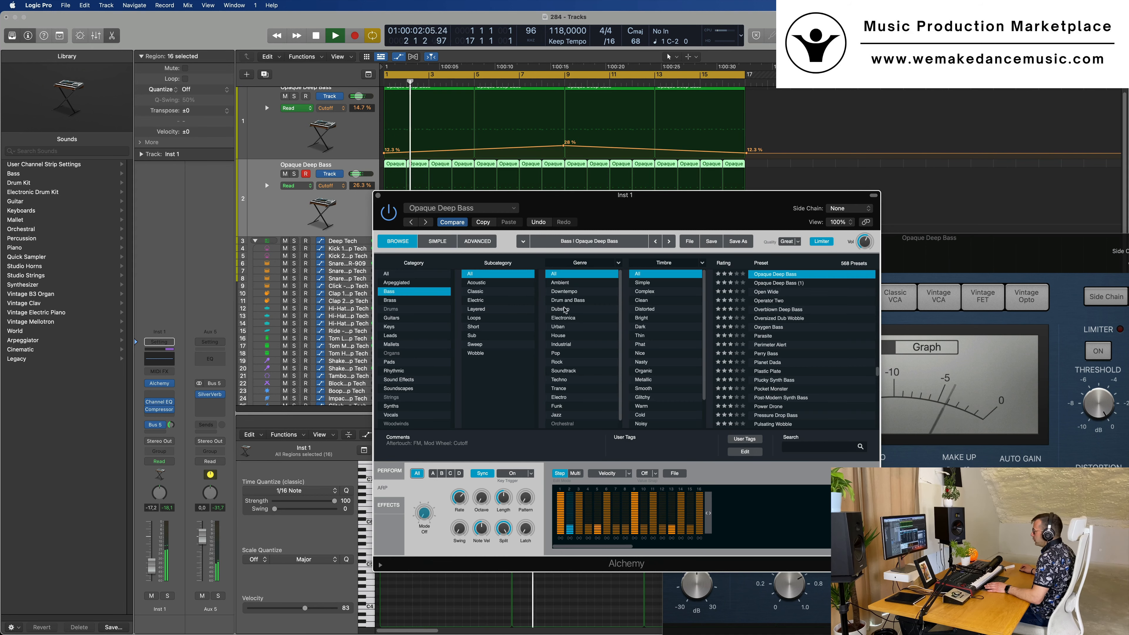
pyautogui.press('Return')
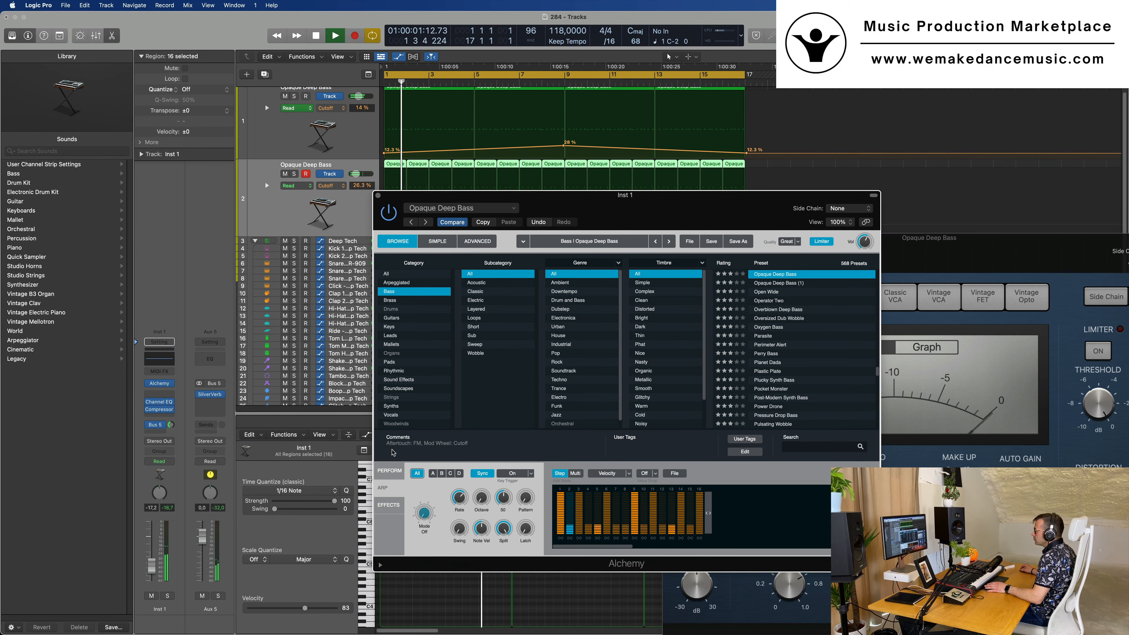
# In Alchemy's performance controls, set the Cutoff to 28 % and adjust the Chorus amount
pyautogui.click(385, 472)
pyautogui.moveTo(650, 491)
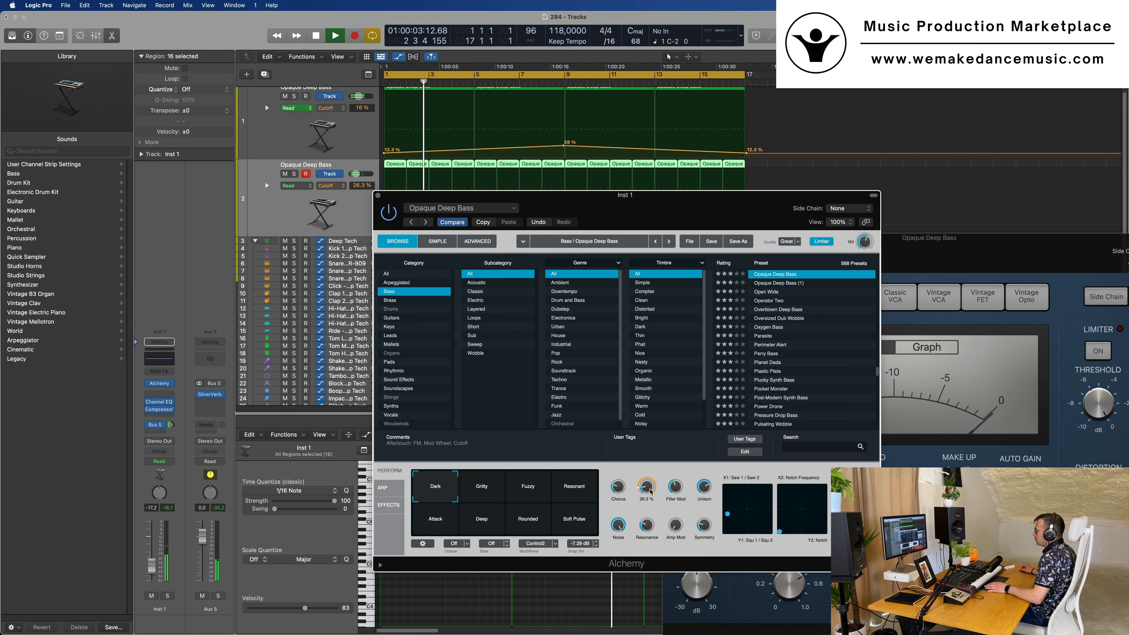
pyautogui.moveTo(650, 482); pyautogui.dragTo(650, 474)
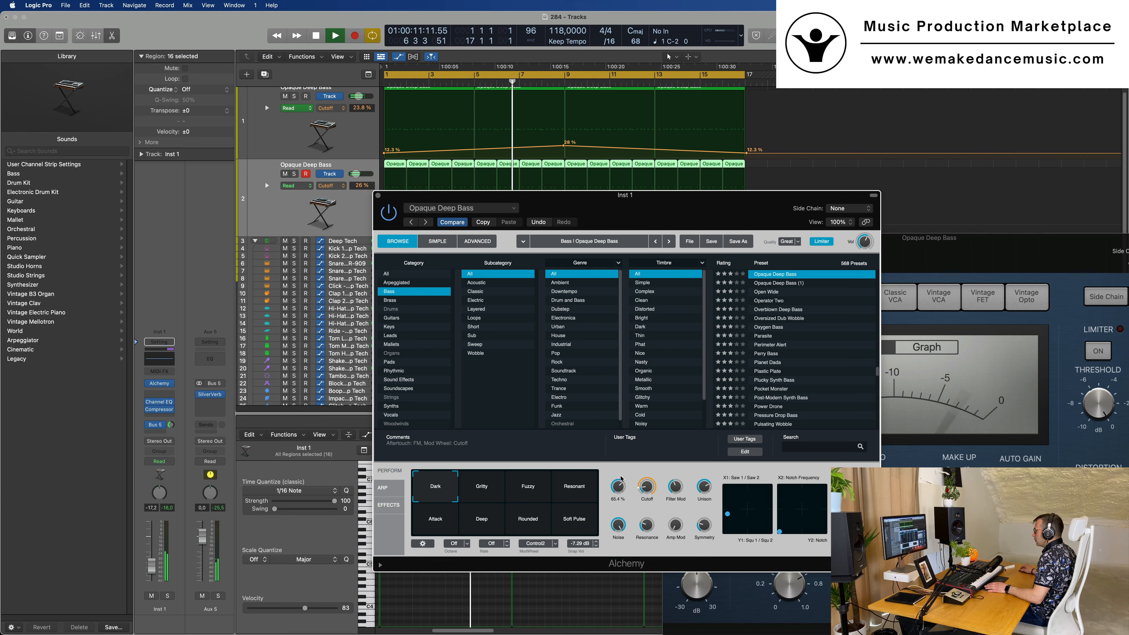
pyautogui.moveTo(618, 488); pyautogui.dragTo(629, 486)
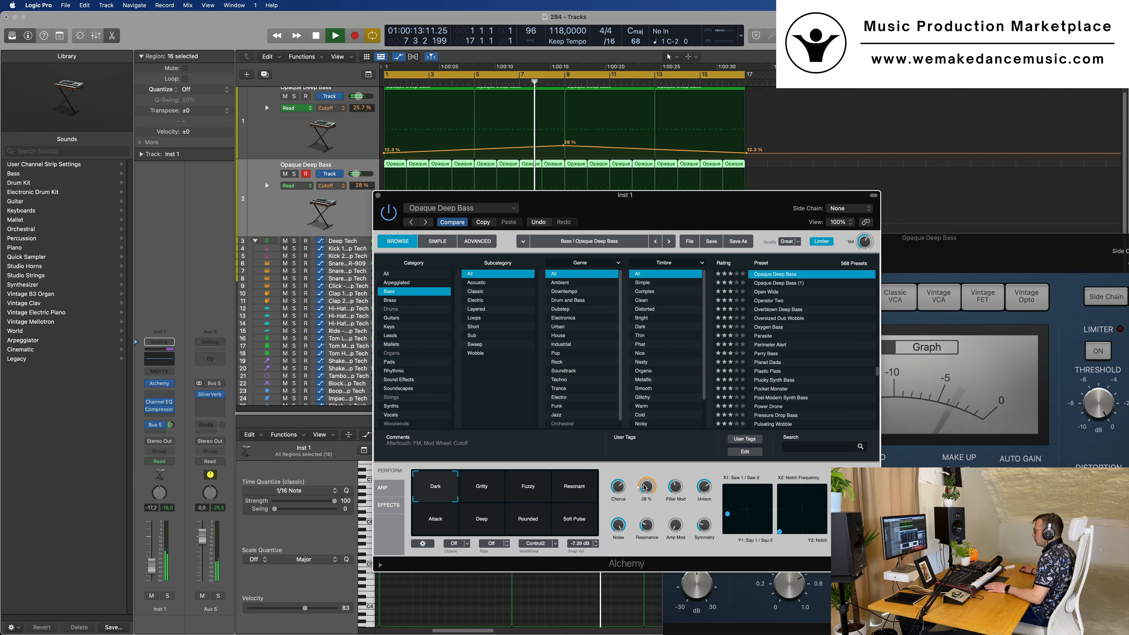
# On the first track's Cutoff automation, raise the point at bar 9 to 34.5 % and set the end point at bar 17 to 18 %
pyautogui.click(155, 571)
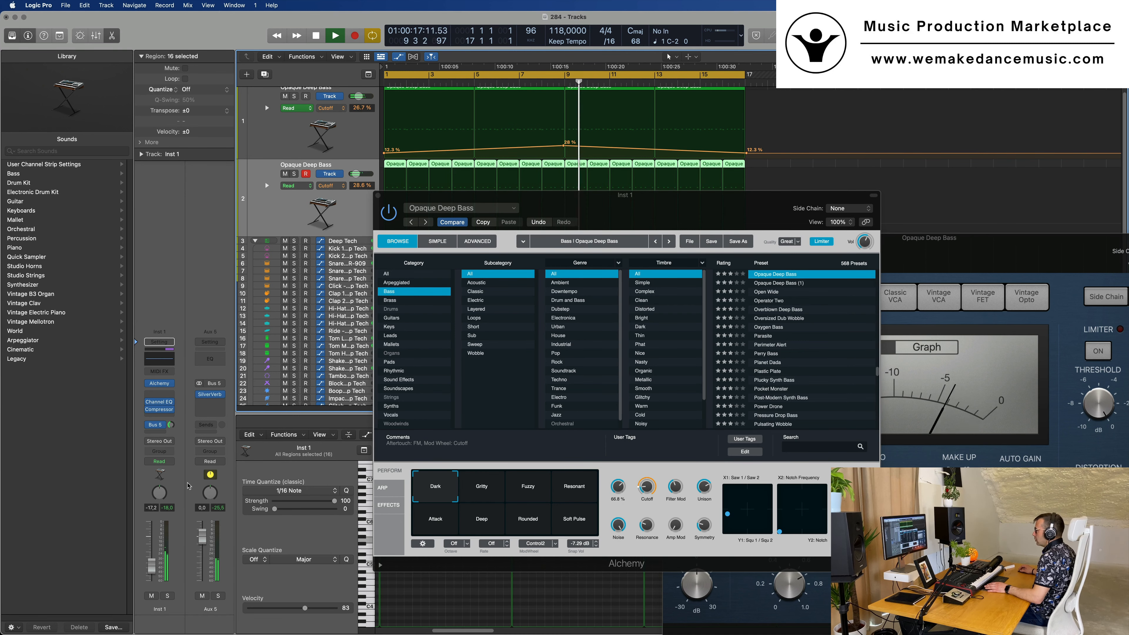
pyautogui.moveTo(642, 206); pyautogui.dragTo(713, 219)
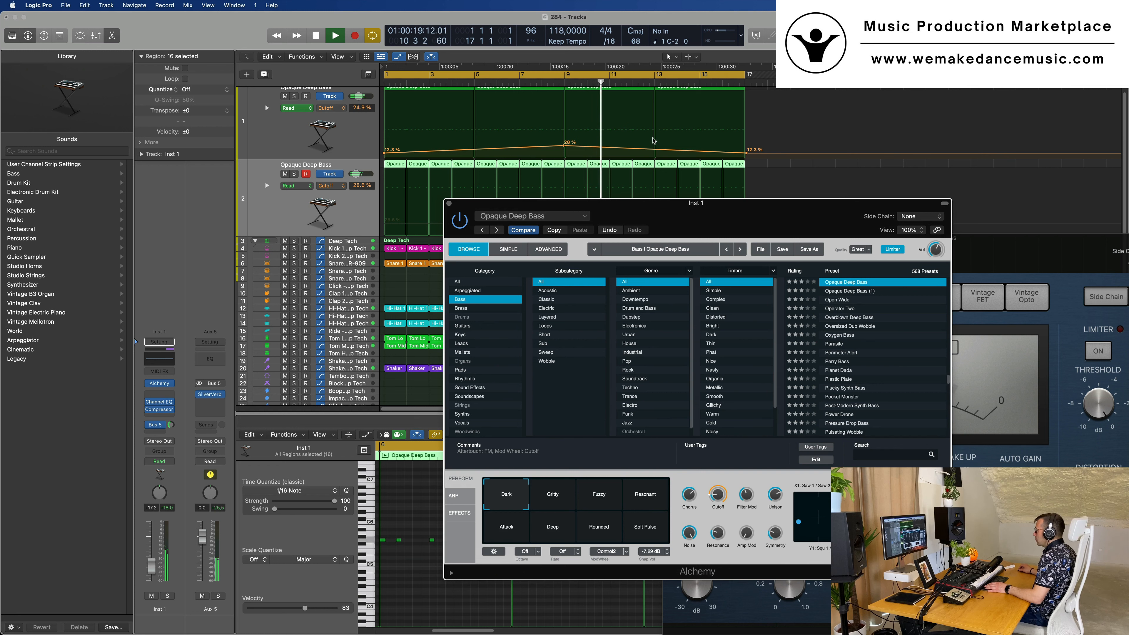
pyautogui.moveTo(566, 147); pyautogui.dragTo(566, 145)
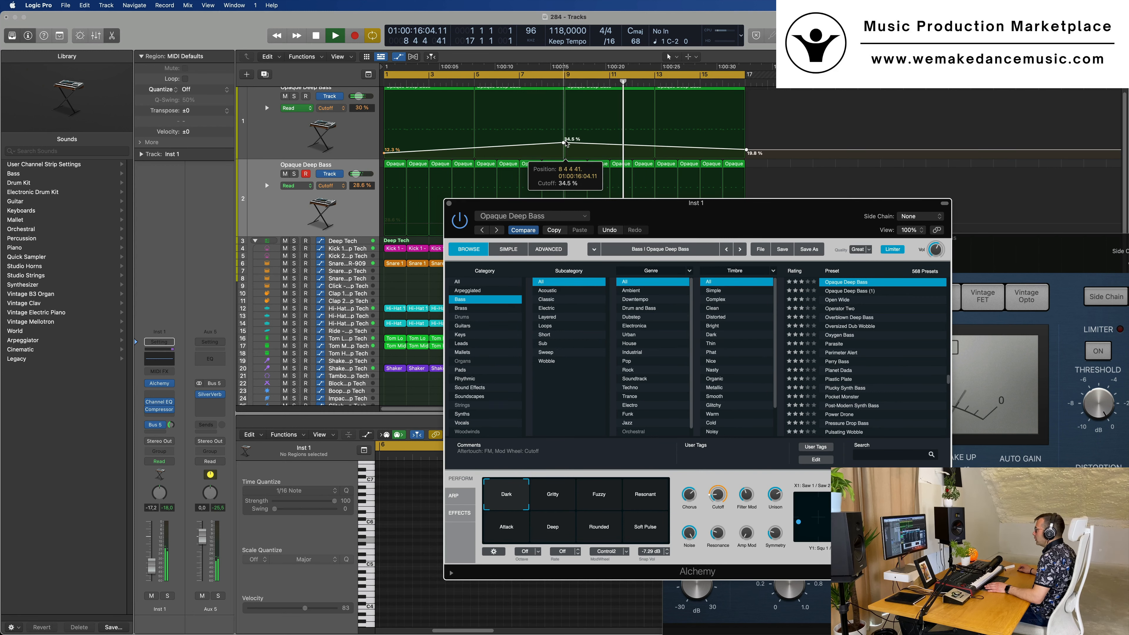
pyautogui.click(609, 144)
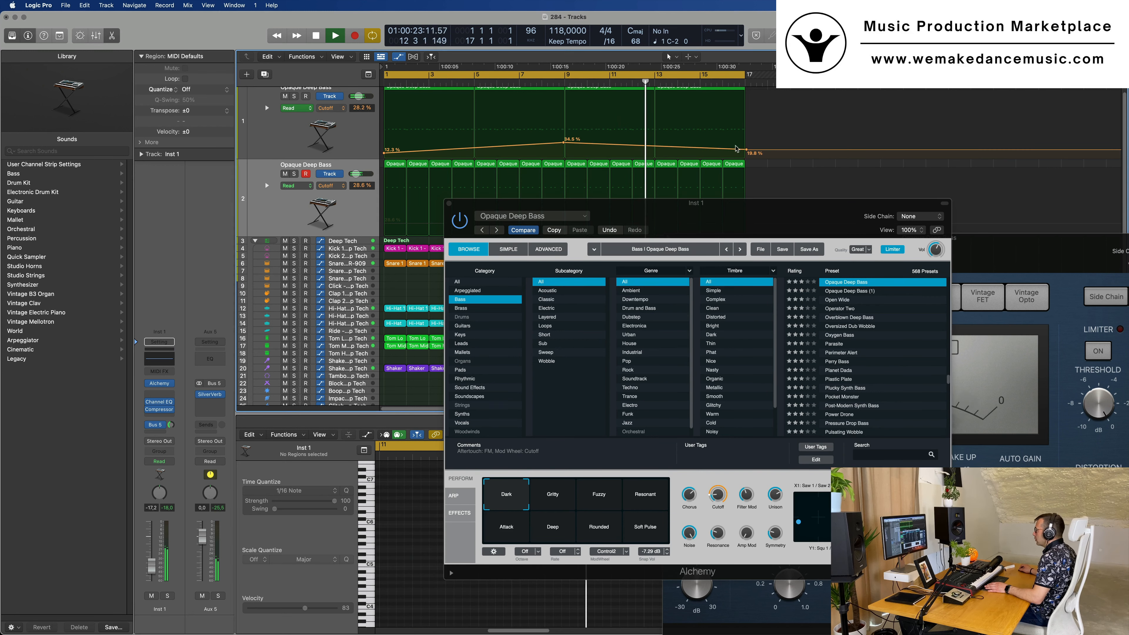
pyautogui.moveTo(747, 150); pyautogui.dragTo(747, 150)
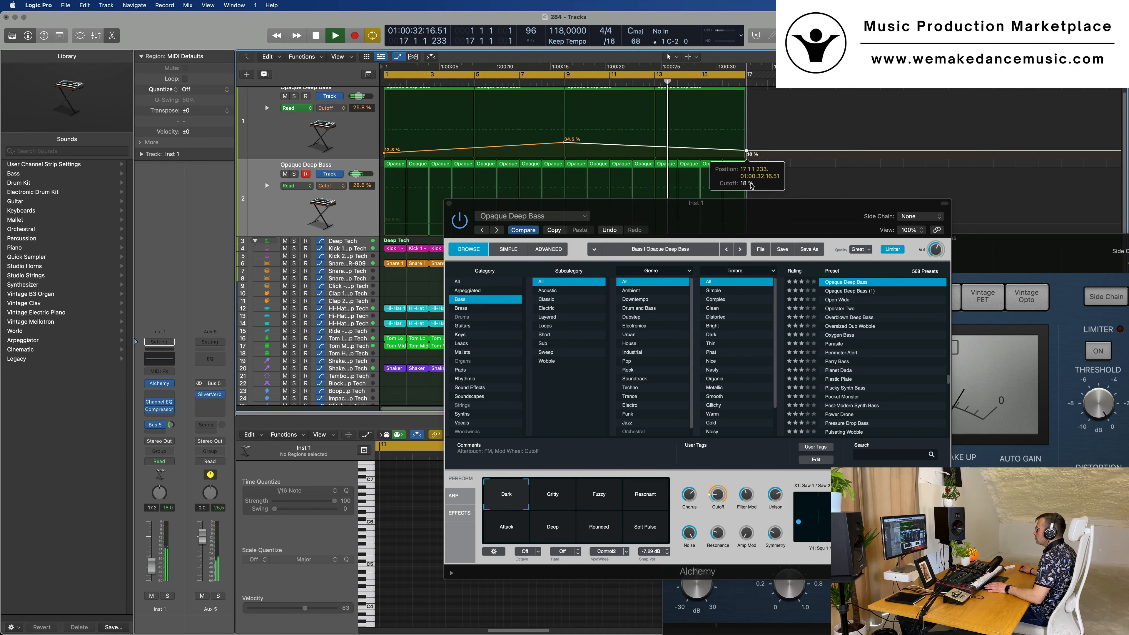
pyautogui.moveTo(503, 205); pyautogui.dragTo(706, 206)
# Enable a 12 dB/Oct low cut at 322 Hz in the second track's Channel EQ while playing from the start
pyautogui.click(257, 220)
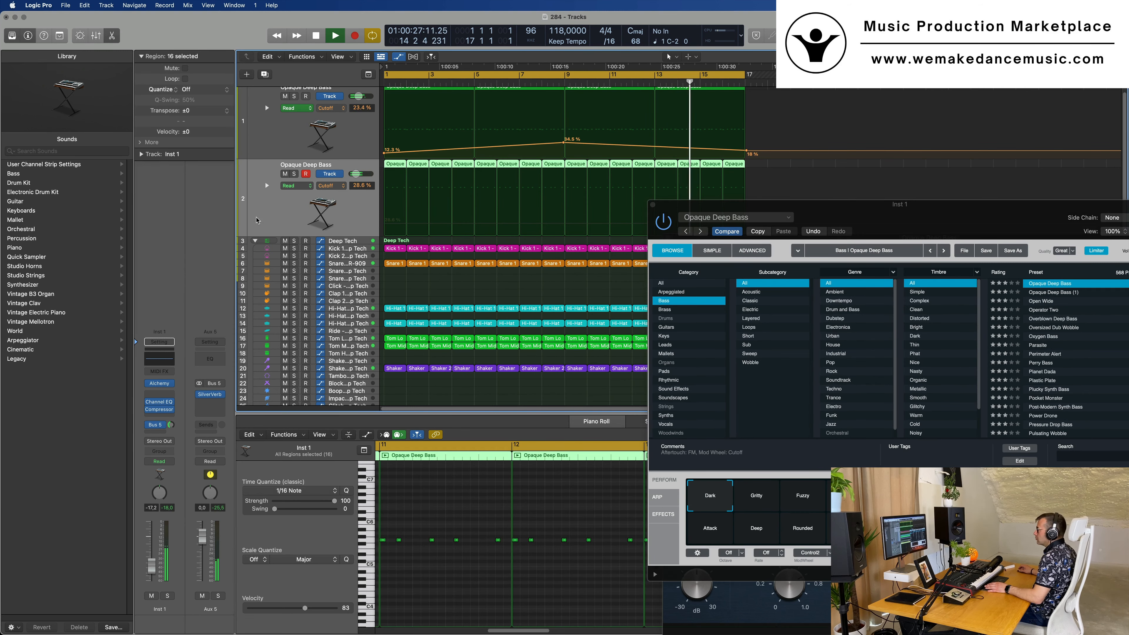
pyautogui.press('space')
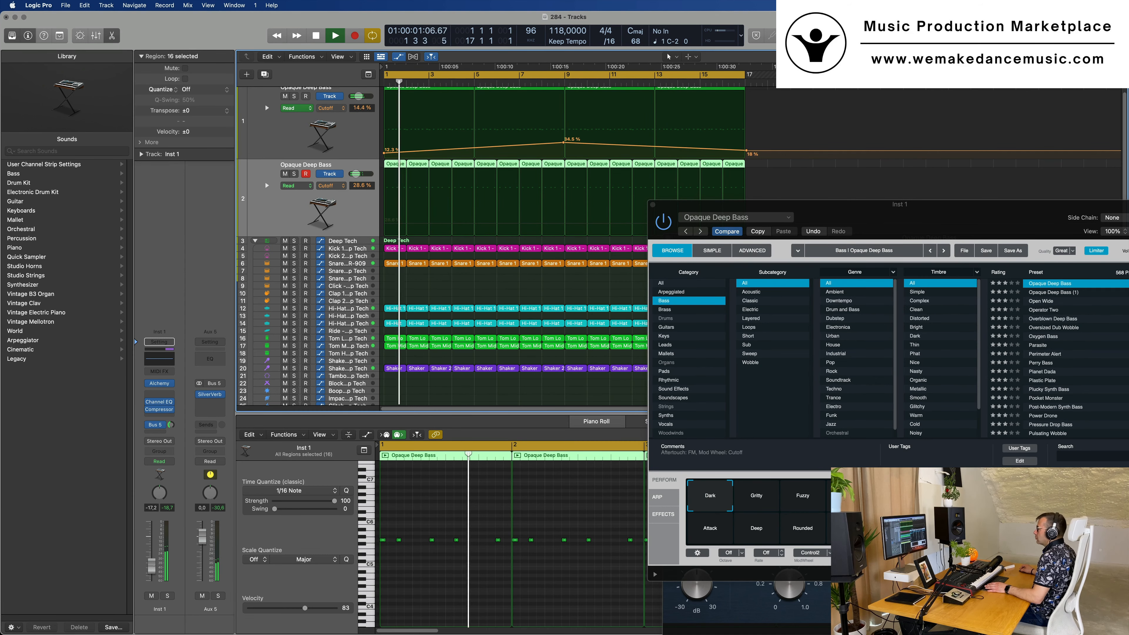
pyautogui.click(159, 359)
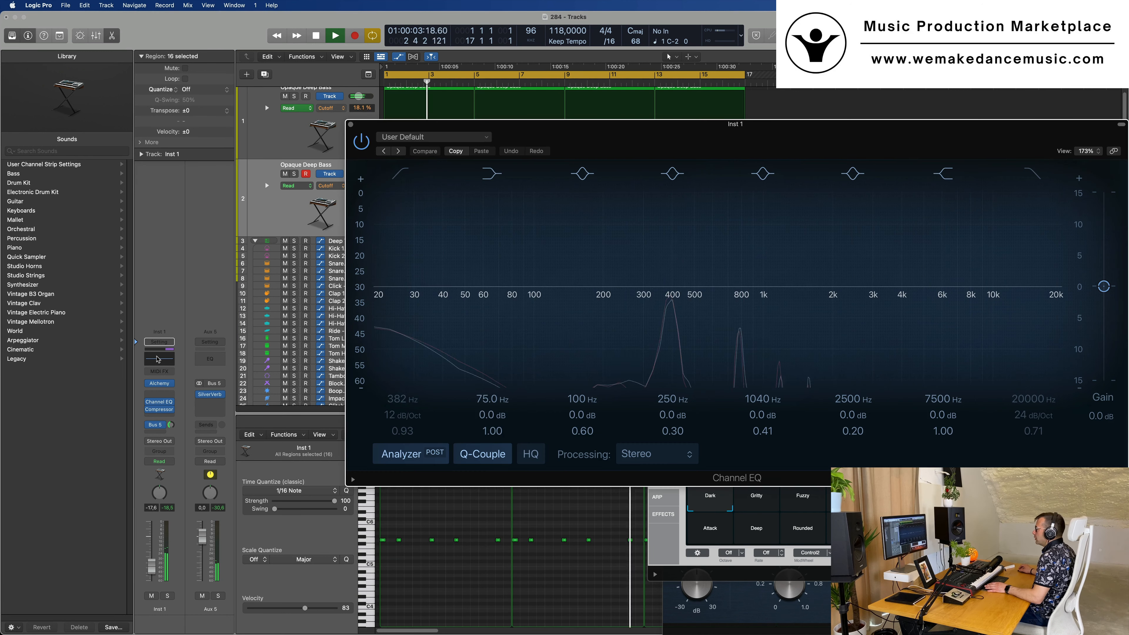
pyautogui.click(397, 171)
pyautogui.moveTo(649, 304); pyautogui.dragTo(610, 304)
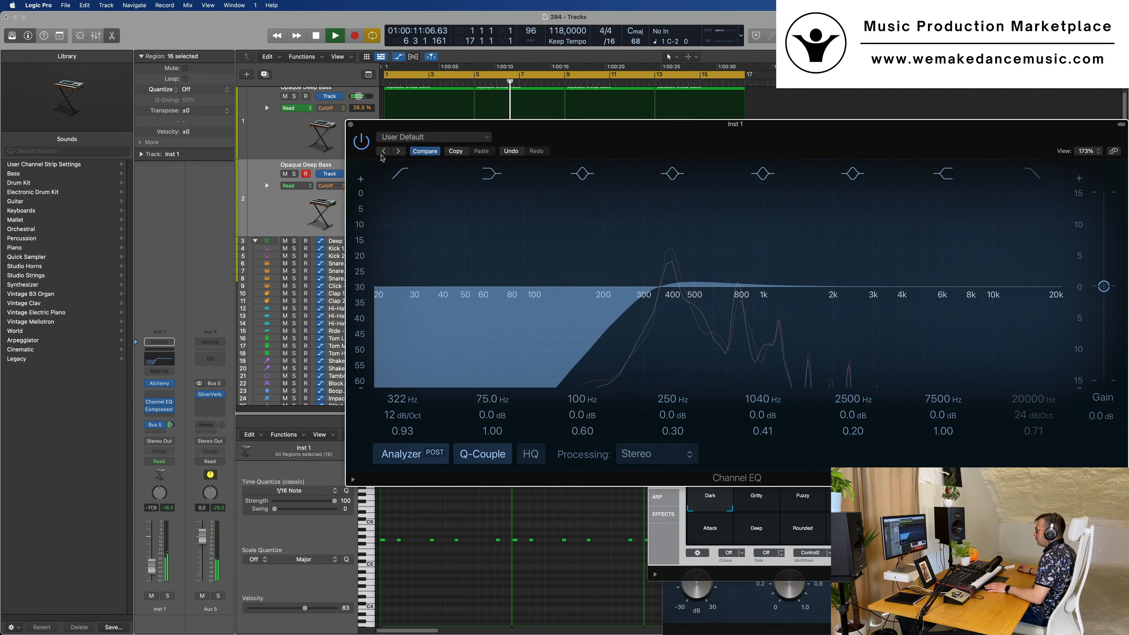
pyautogui.click(351, 128)
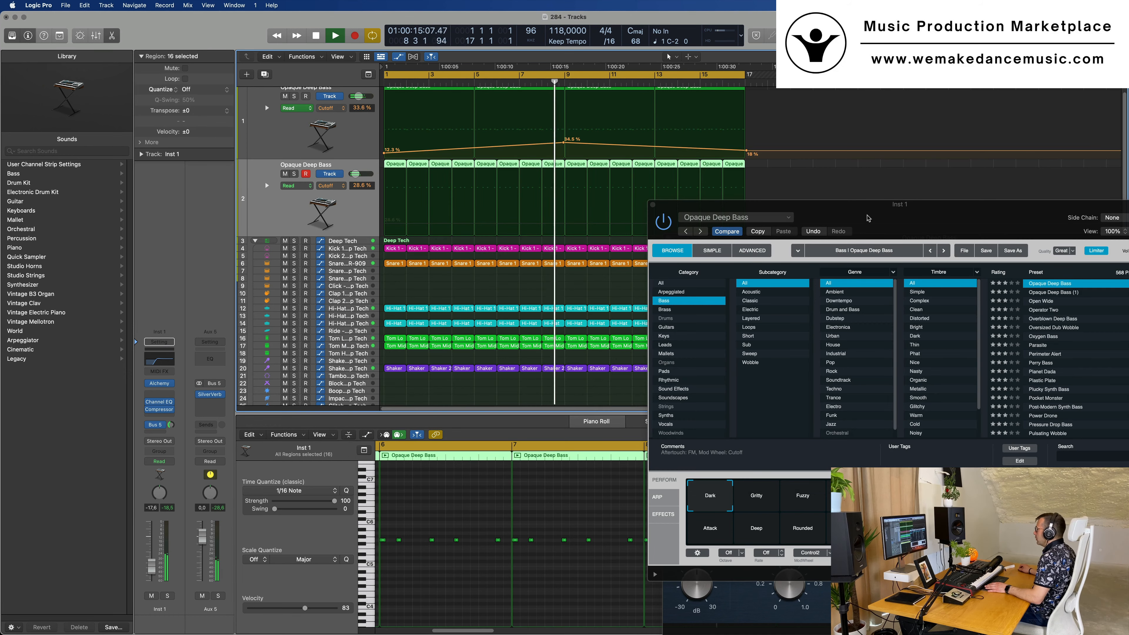
# Solo the second bass track briefly to audition it, and move its Alchemy window clear of the tracks
pyautogui.moveTo(859, 216); pyautogui.dragTo(573, 236)
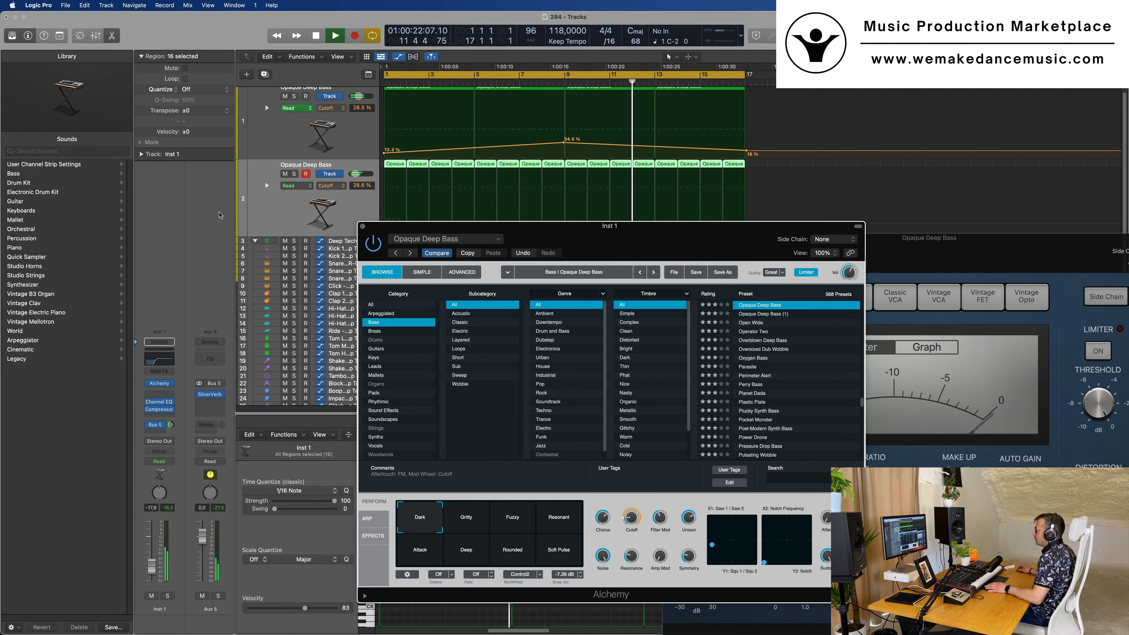
pyautogui.click(293, 174)
pyautogui.click(294, 174)
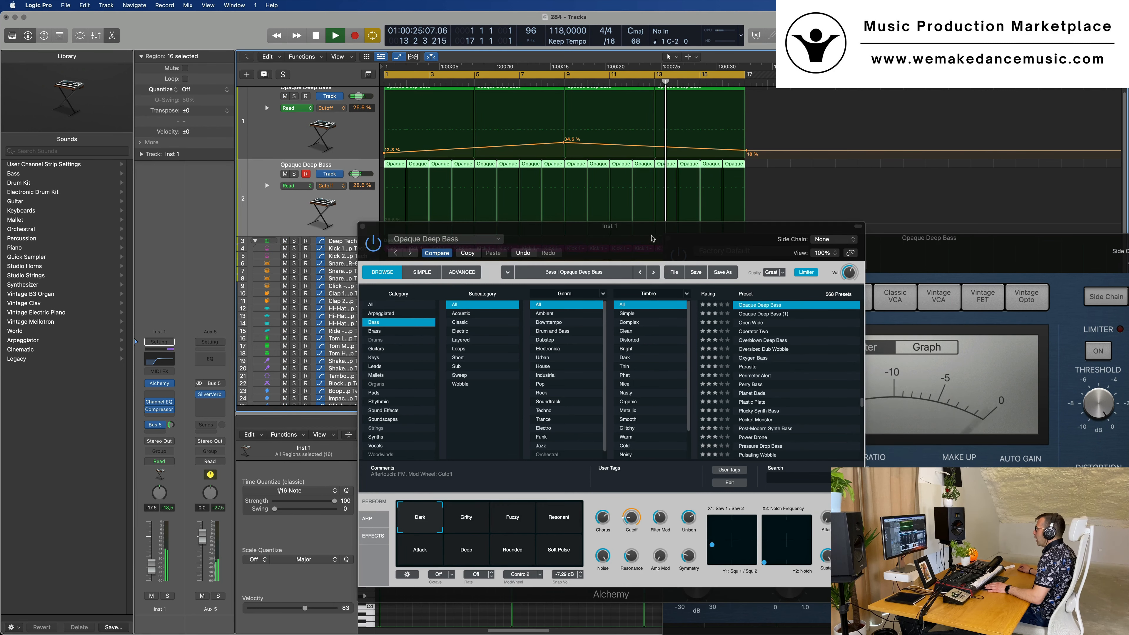
pyautogui.moveTo(653, 239); pyautogui.dragTo(759, 233)
# Duplicate the second bass track with its instrument and plug-ins, and select the new third track
pyautogui.click(271, 220)
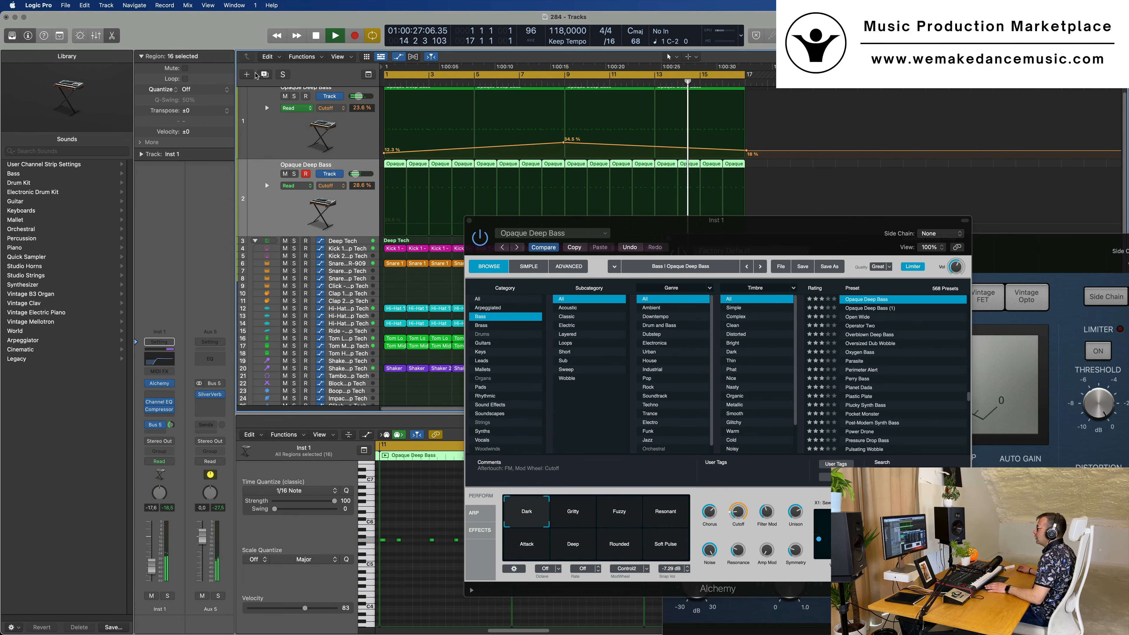
pyautogui.press('super+d')
pyautogui.moveTo(755, 233); pyautogui.dragTo(1009, 243)
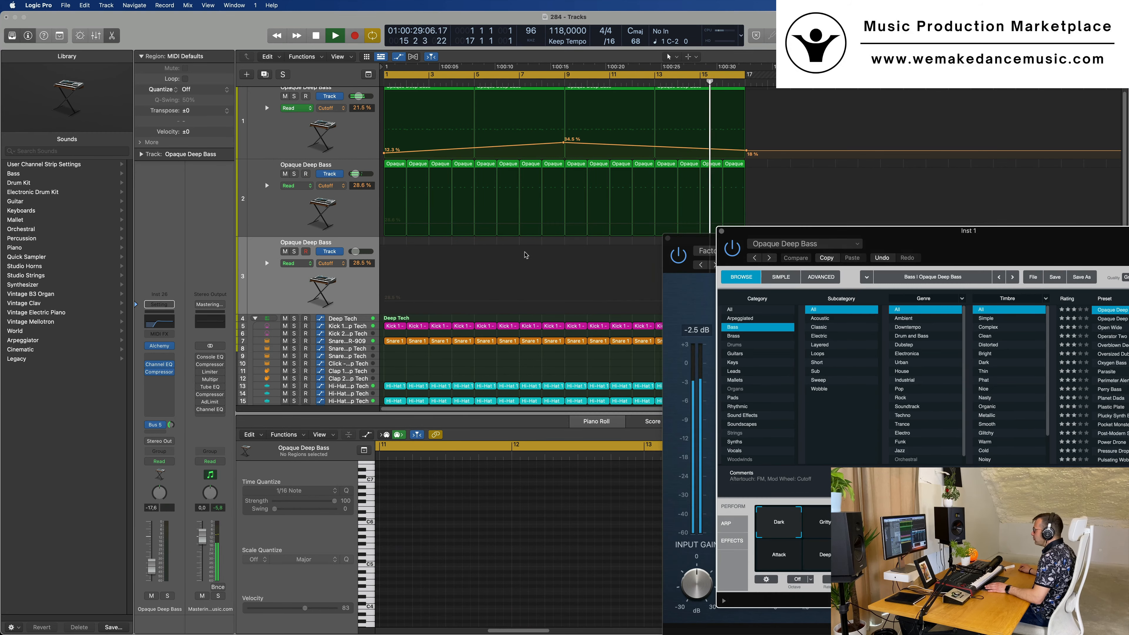
pyautogui.click(345, 290)
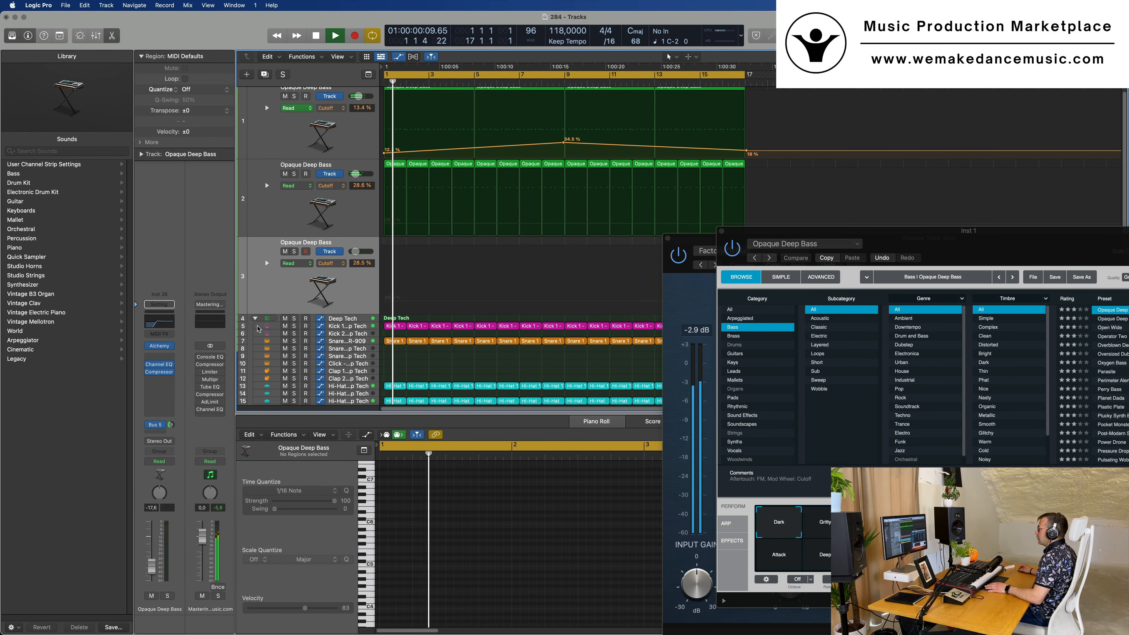
# In the third track's Channel EQ, move the 250 Hz band to 550 Hz with +0.2 dB gain, and select the track for playing
pyautogui.click(159, 365)
pyautogui.moveTo(809, 147); pyautogui.dragTo(854, 210)
pyautogui.moveTo(705, 388); pyautogui.dragTo(780, 387)
pyautogui.moveTo(801, 220); pyautogui.dragTo(431, 369)
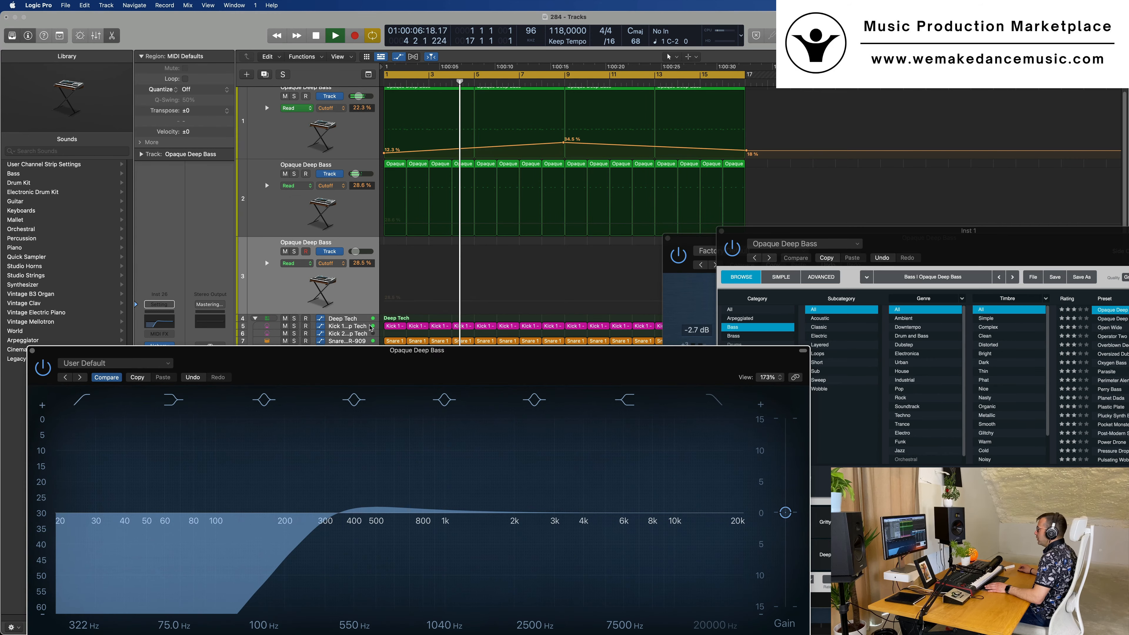
pyautogui.click(330, 292)
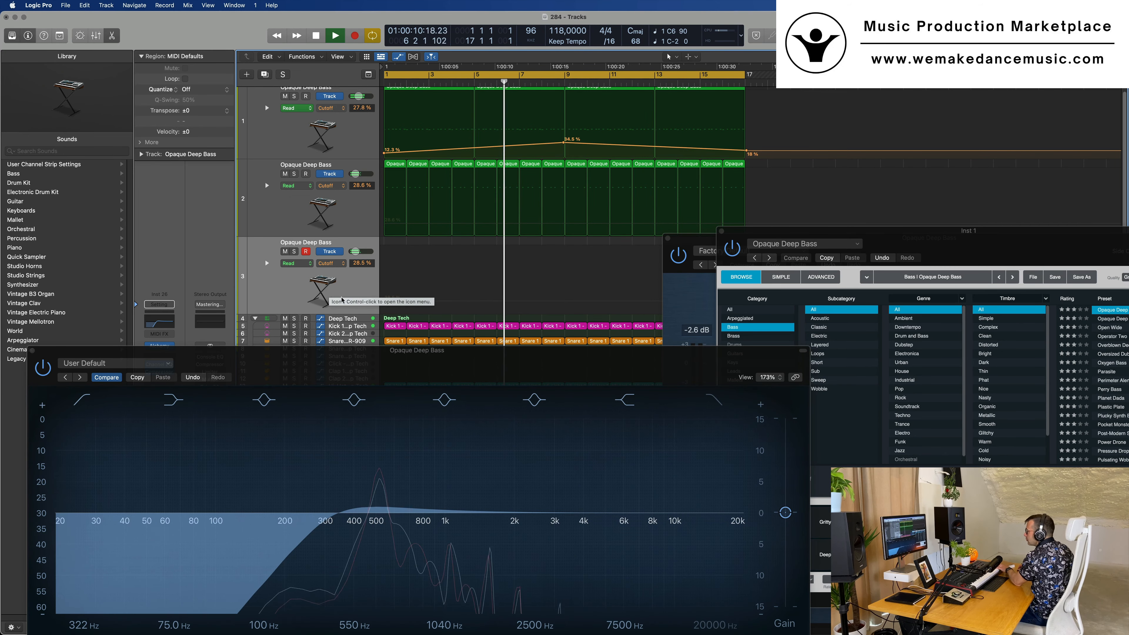
pyautogui.moveTo(415, 375); pyautogui.dragTo(752, 310)
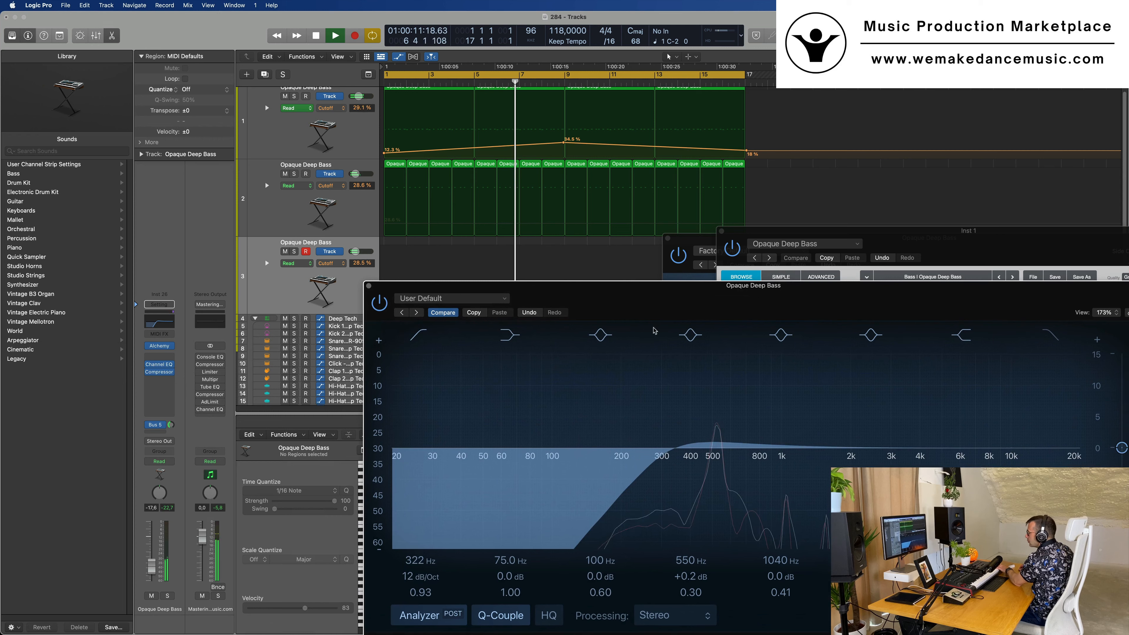
pyautogui.click(283, 292)
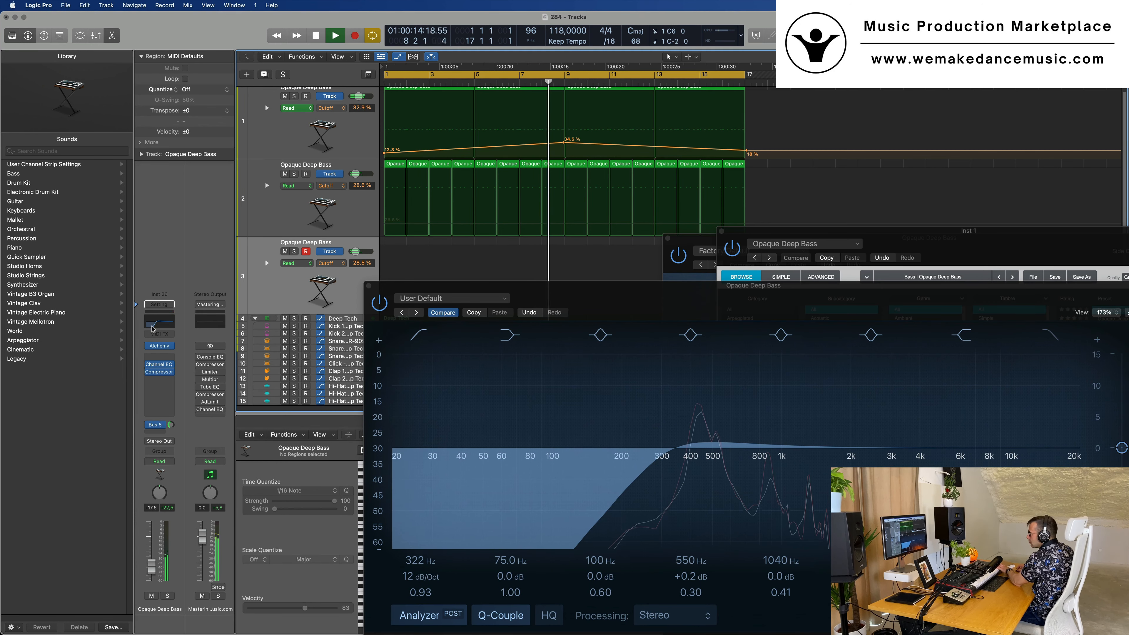
# Open the third track's Alchemy, compare the Gritty snapshot with Dark, and show the synth's advanced view
pyautogui.click(159, 346)
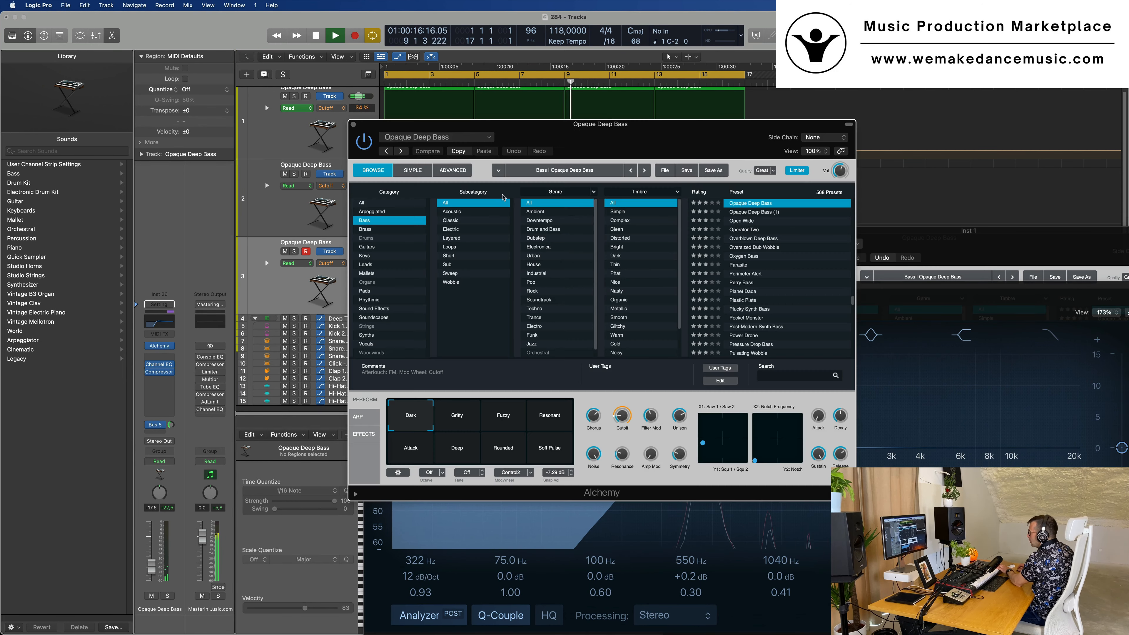
pyautogui.moveTo(646, 141); pyautogui.dragTo(711, 196)
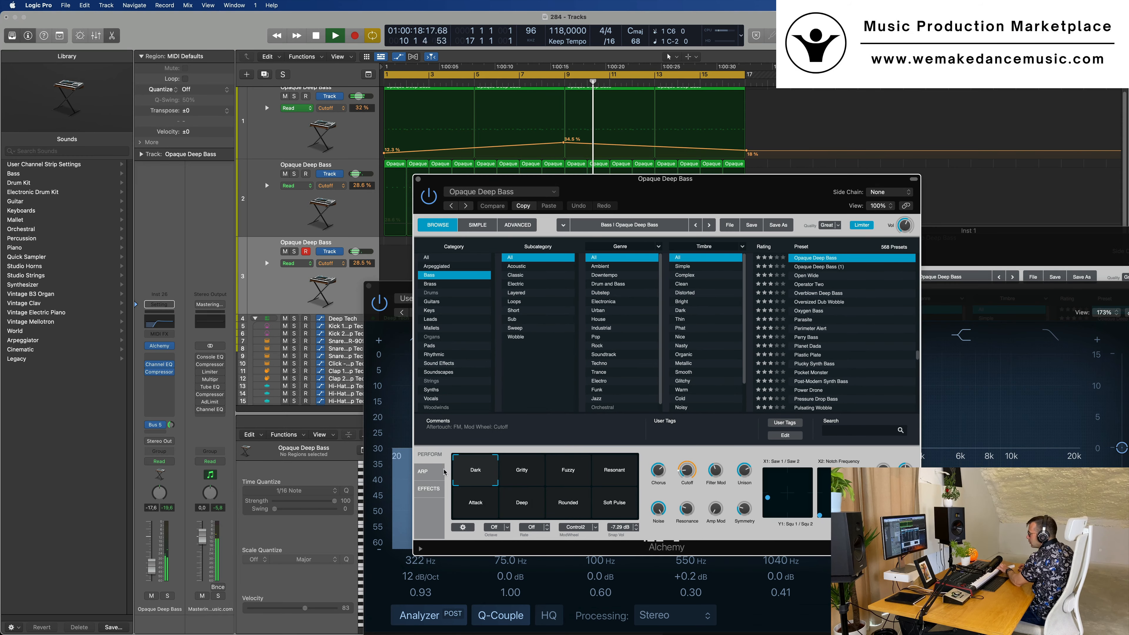
pyautogui.click(521, 477)
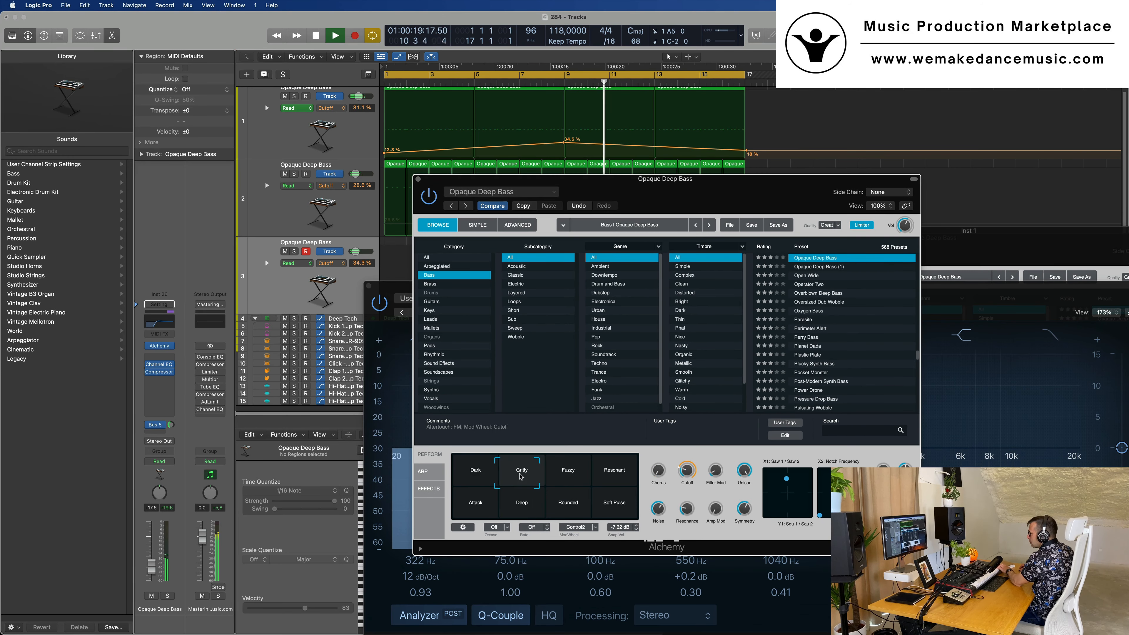
pyautogui.click(467, 474)
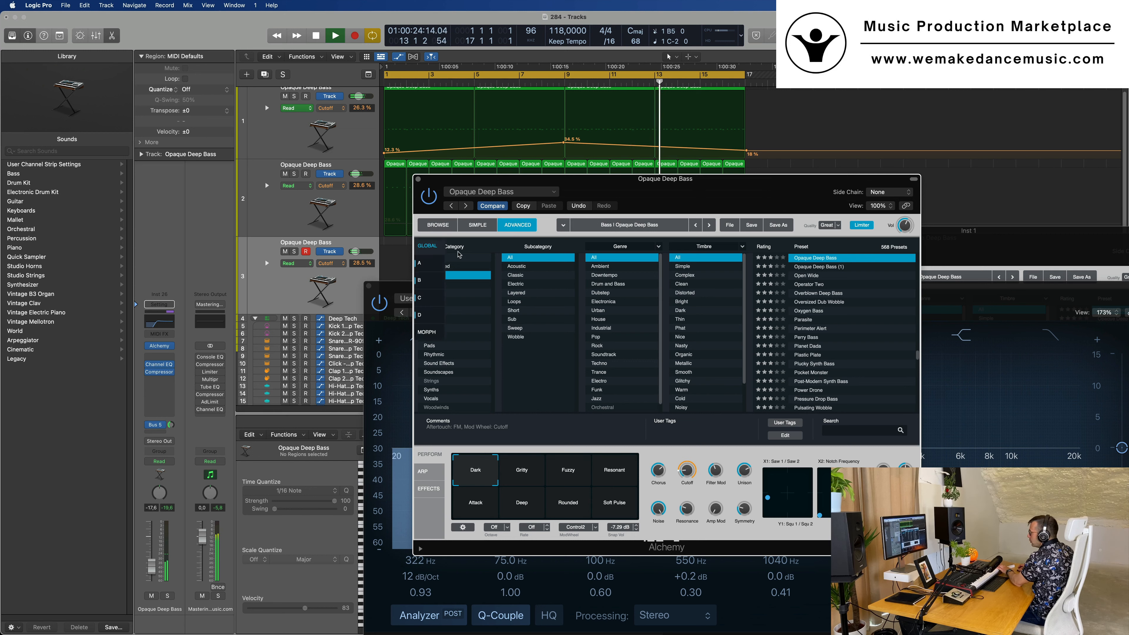
pyautogui.click(517, 225)
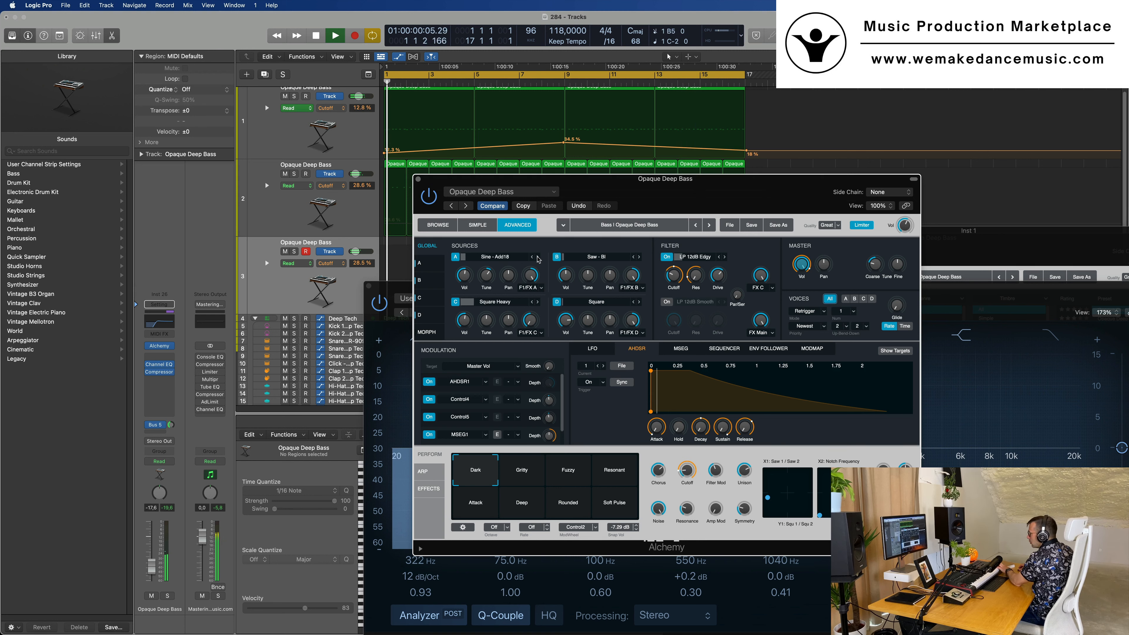
# Raise the third track's volume to -14.0 dB, end the recording of its part, and restart playback
pyautogui.click(151, 561)
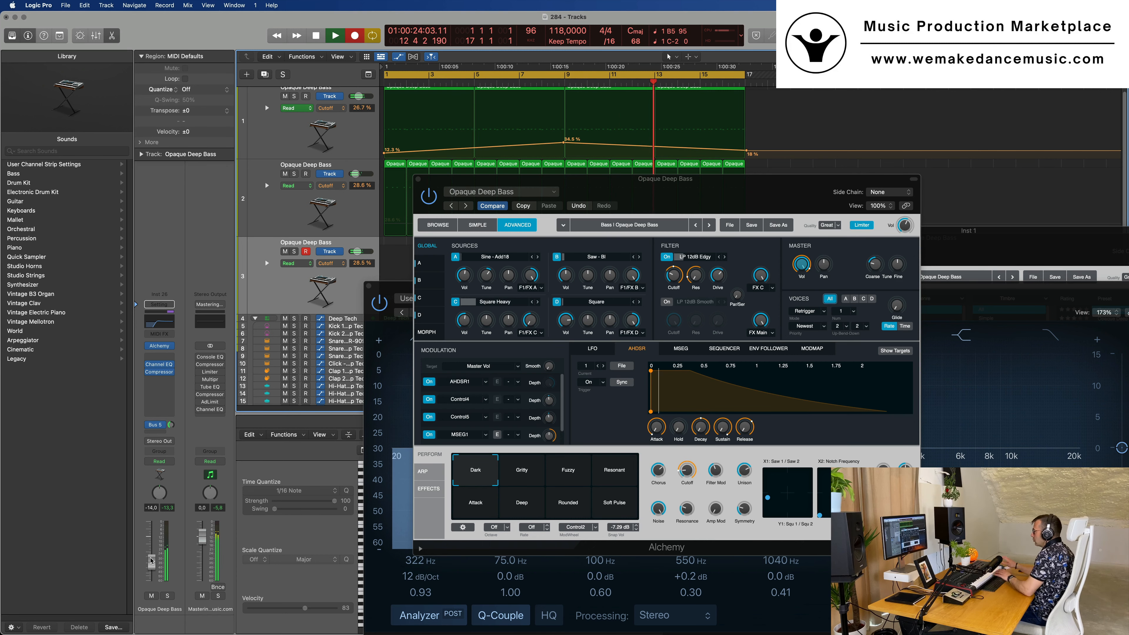
pyautogui.press('space')
# Move the recorded region on the third track from bar 9 to bar 1, clearing the plug-in windows out of the way
pyautogui.press('space')
pyautogui.moveTo(538, 179); pyautogui.dragTo(1002, 236)
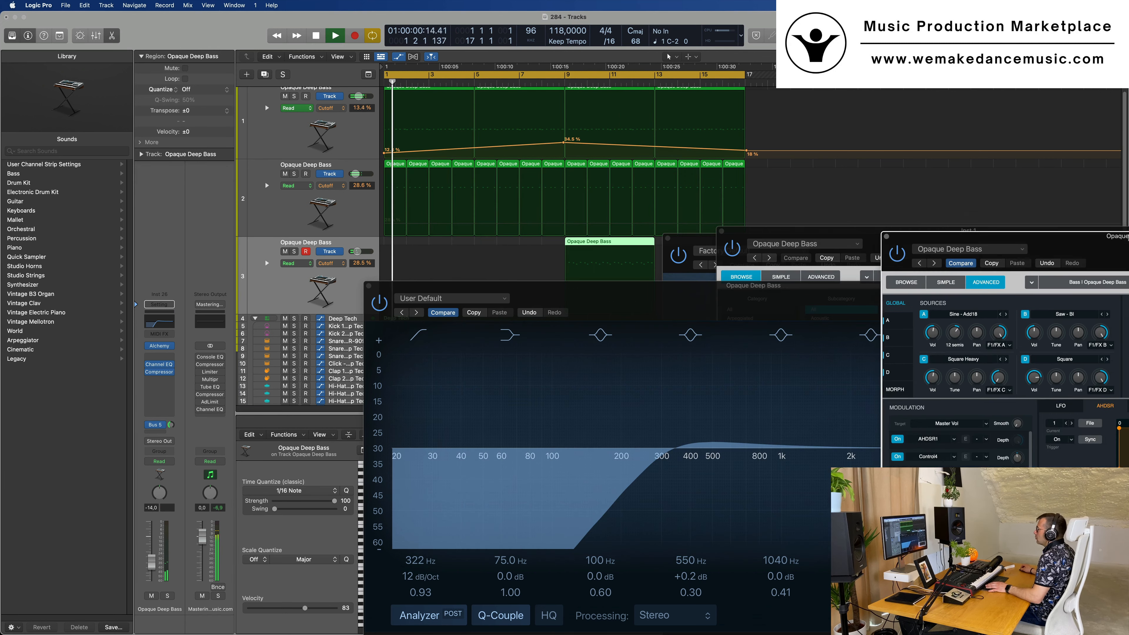
pyautogui.moveTo(627, 244); pyautogui.dragTo(449, 268)
pyautogui.press('space')
pyautogui.moveTo(614, 287); pyautogui.dragTo(1003, 268)
# Select all notes of the recorded region in the Piano Roll and play the part from the start
pyautogui.click(511, 584)
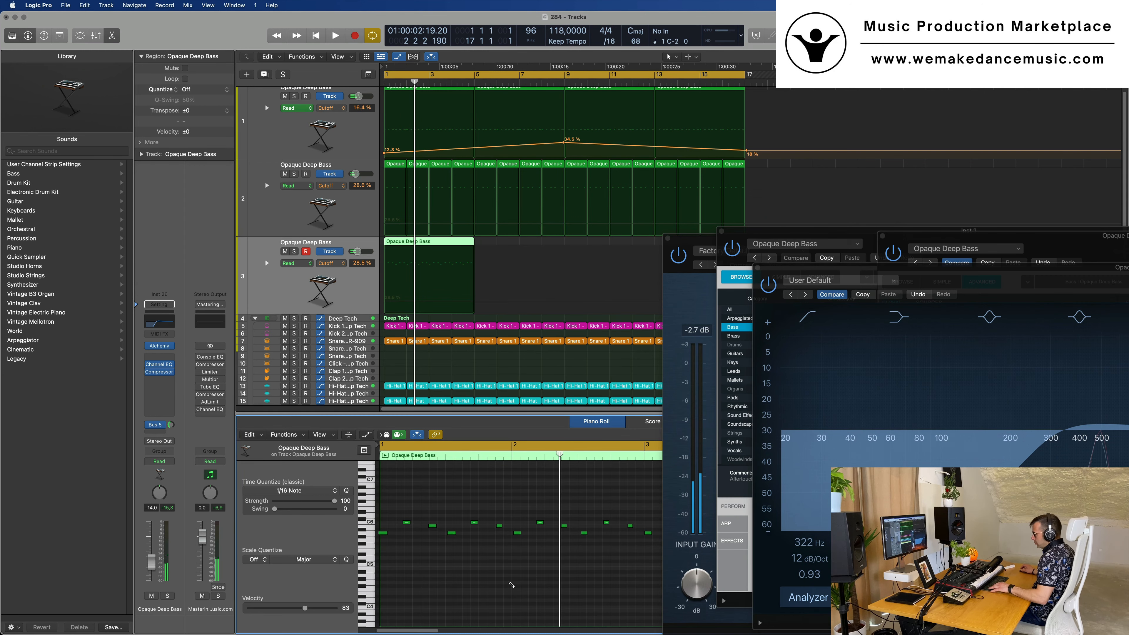
pyautogui.press('space')
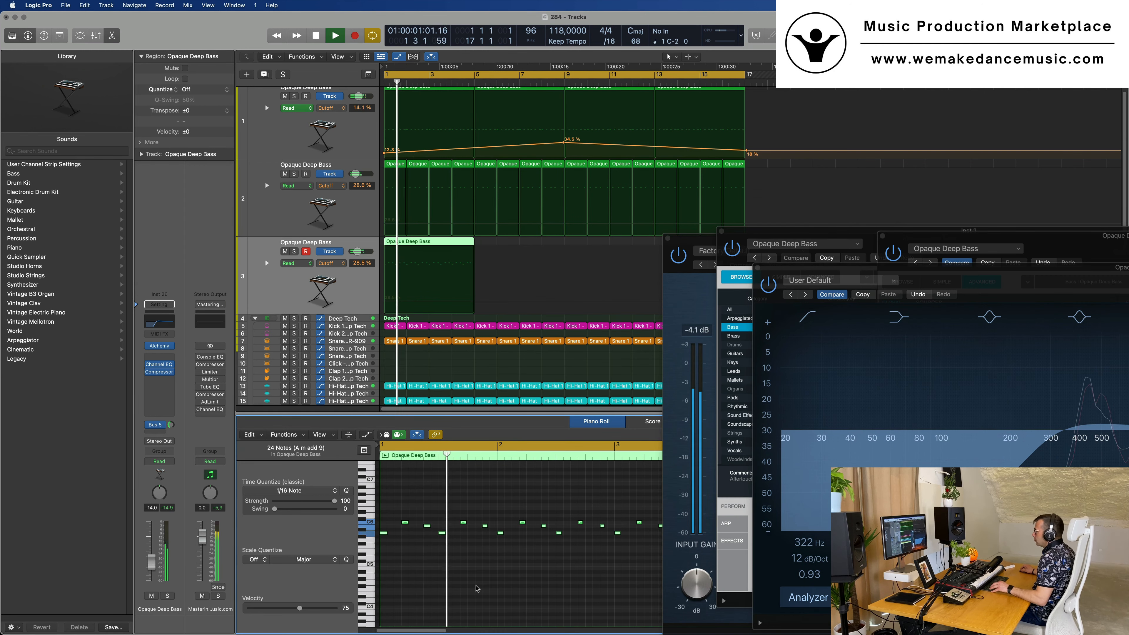
pyautogui.scroll(-2, 477, 587)
pyautogui.scroll(-1, 476, 587)
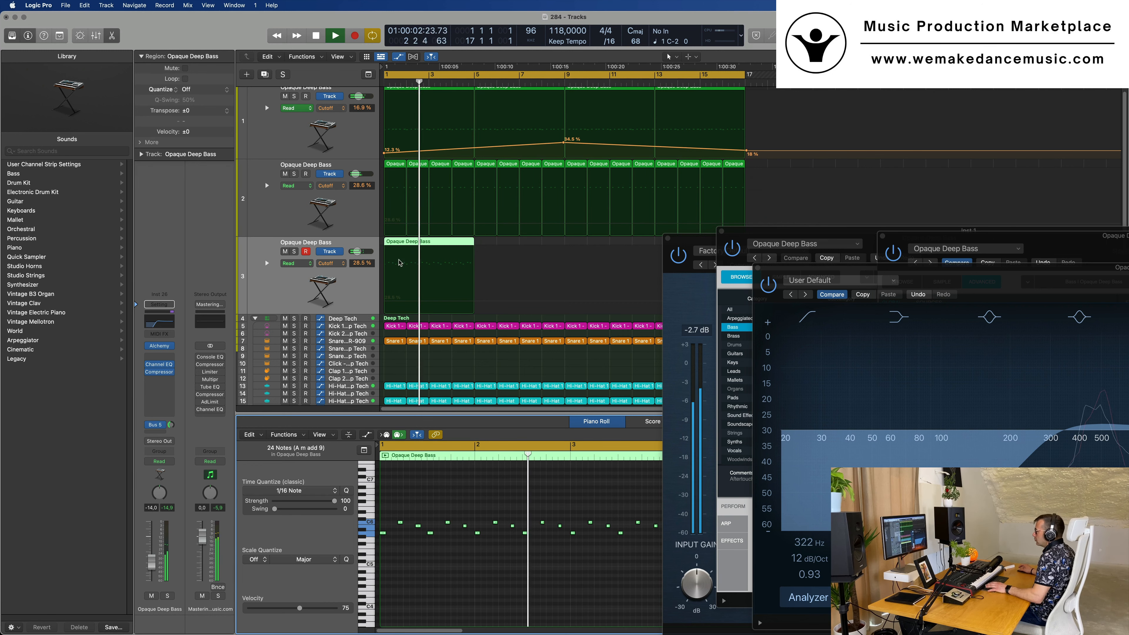
# Split the third track's region at bar 2 and delete everything after its first bar
pyautogui.press('Return')
pyautogui.keyDown('super'); pyautogui.doubleClick(407, 280); pyautogui.keyUp('super')
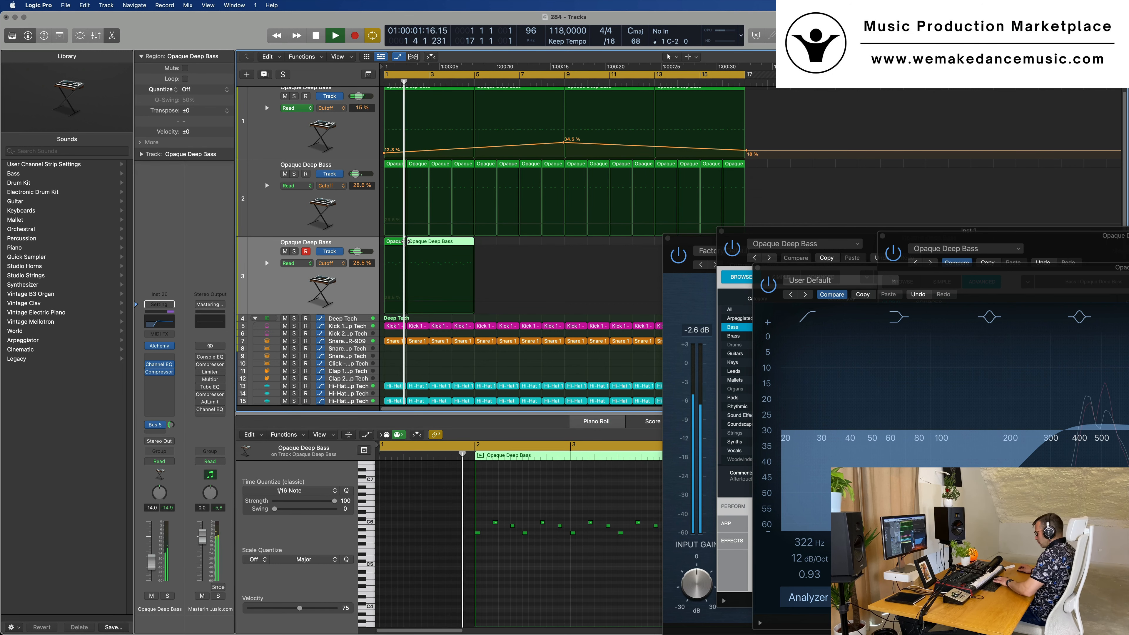
pyautogui.press('Delete')
pyautogui.press('Return')
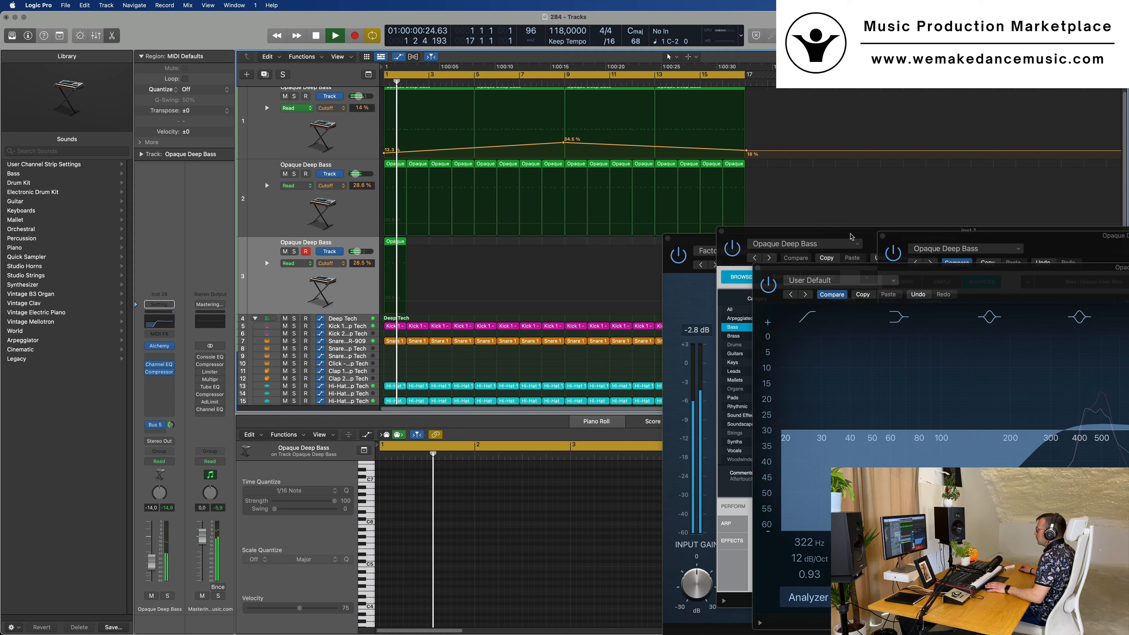
# Repeat the one-bar region on the third track until the copies fill it up to bar 17
pyautogui.moveTo(850, 232); pyautogui.dragTo(547, 267)
pyautogui.press('Return')
pyautogui.click(395, 243)
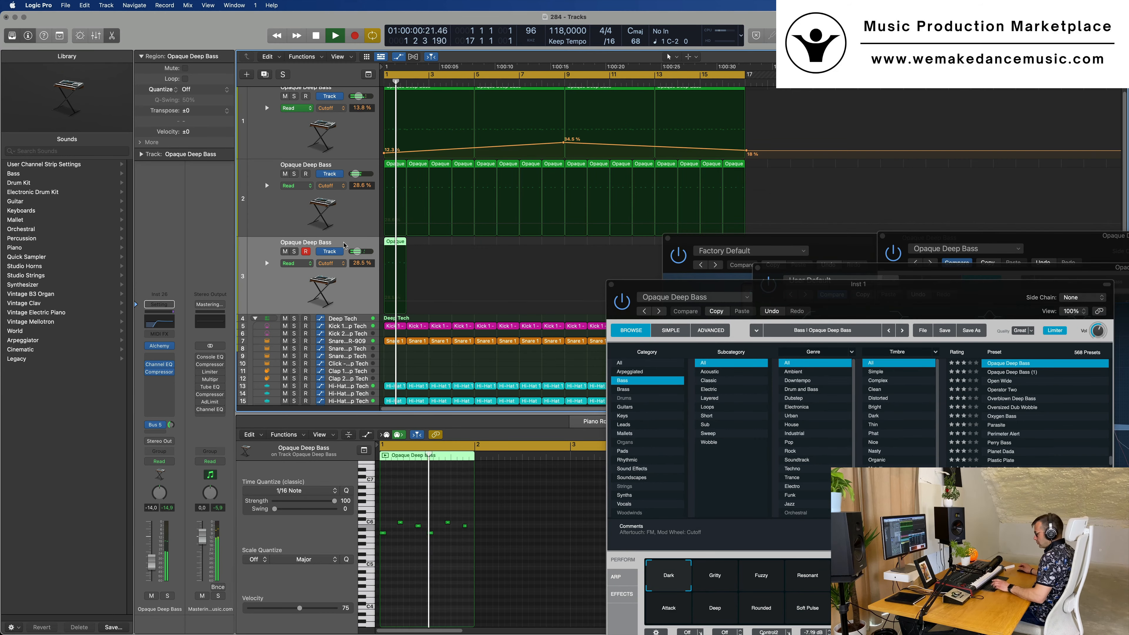
pyautogui.press('super+r')
pyautogui.press('super+r')
pyautogui.press('super+r')
pyautogui.press('super+r')
pyautogui.press('super+r')
pyautogui.press('super+r')
pyautogui.press('super+r')
pyautogui.press('super+r')
pyautogui.press('super+r')
pyautogui.press('super+r')
pyautogui.press('super+r')
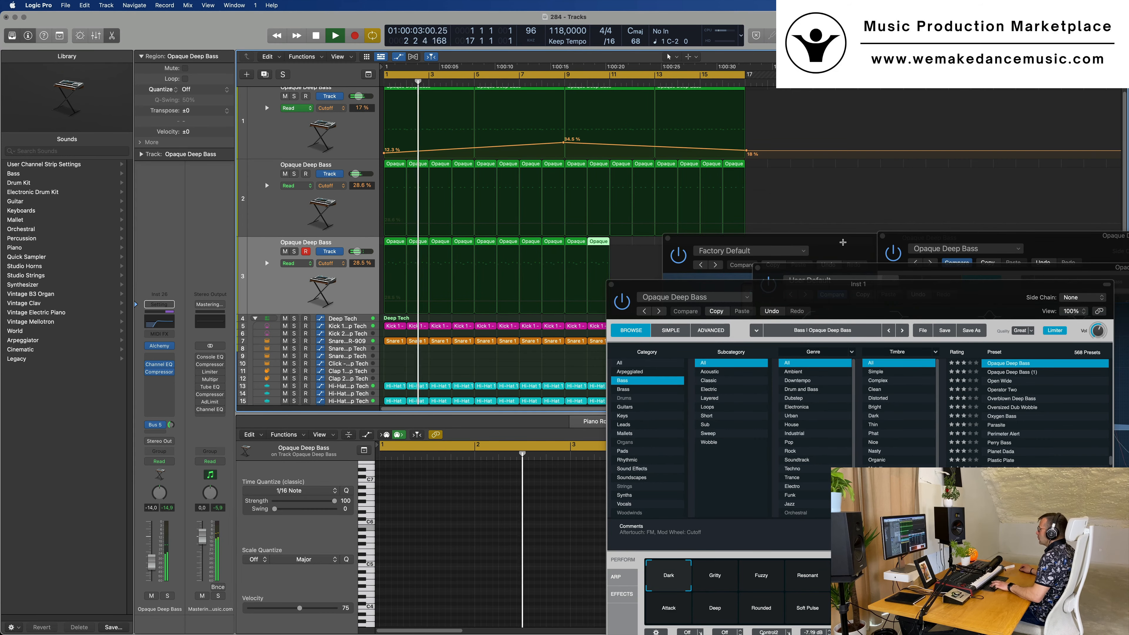
pyautogui.press('super+r')
pyautogui.press('super+r')
pyautogui.press('super+r')
# Move the floating Compressor and Inst 1 Alchemy windows away from the third track's regions during playback
pyautogui.moveTo(836, 244); pyautogui.dragTo(994, 262)
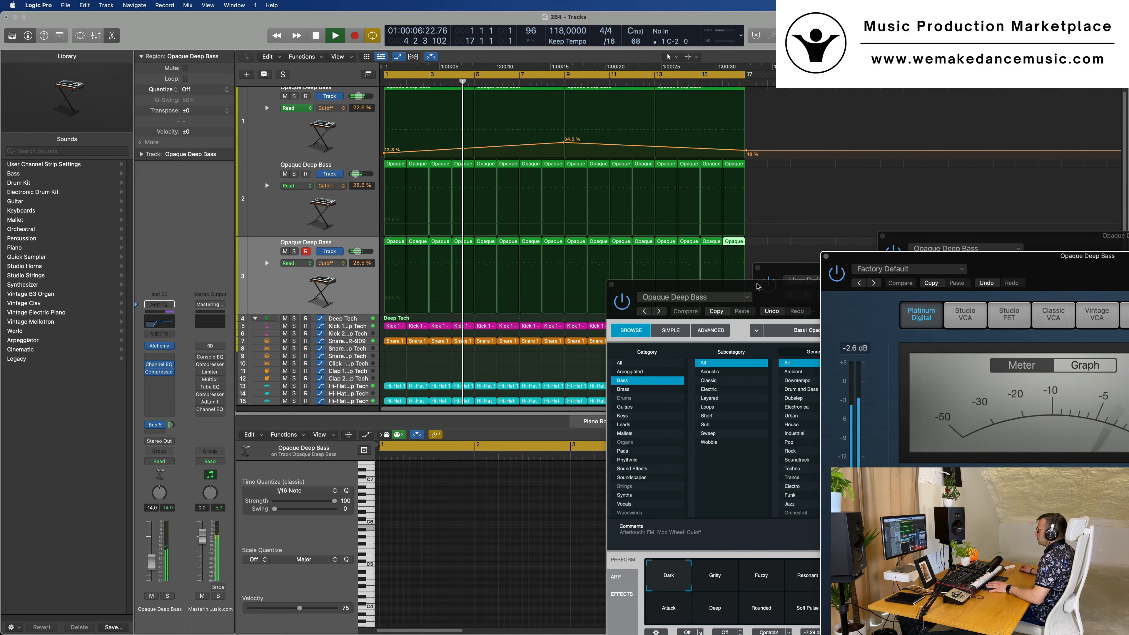
pyautogui.moveTo(759, 284); pyautogui.dragTo(728, 116)
pyautogui.click(581, 115)
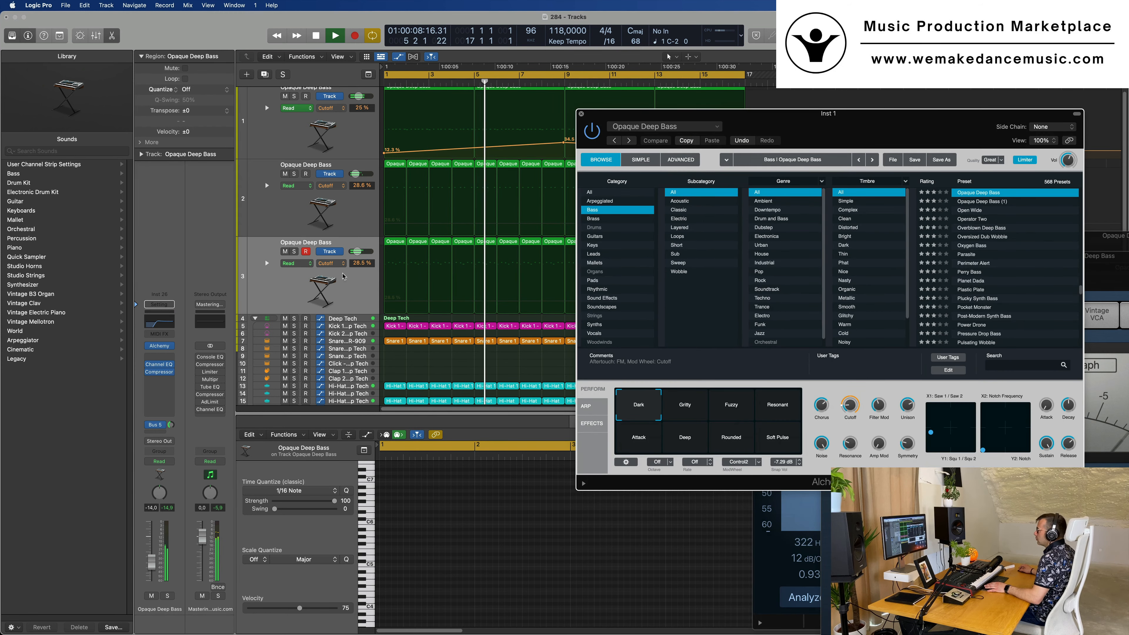
# Set the cutoff to 40% in the third track's Alchemy and move its window aside
pyautogui.click(266, 293)
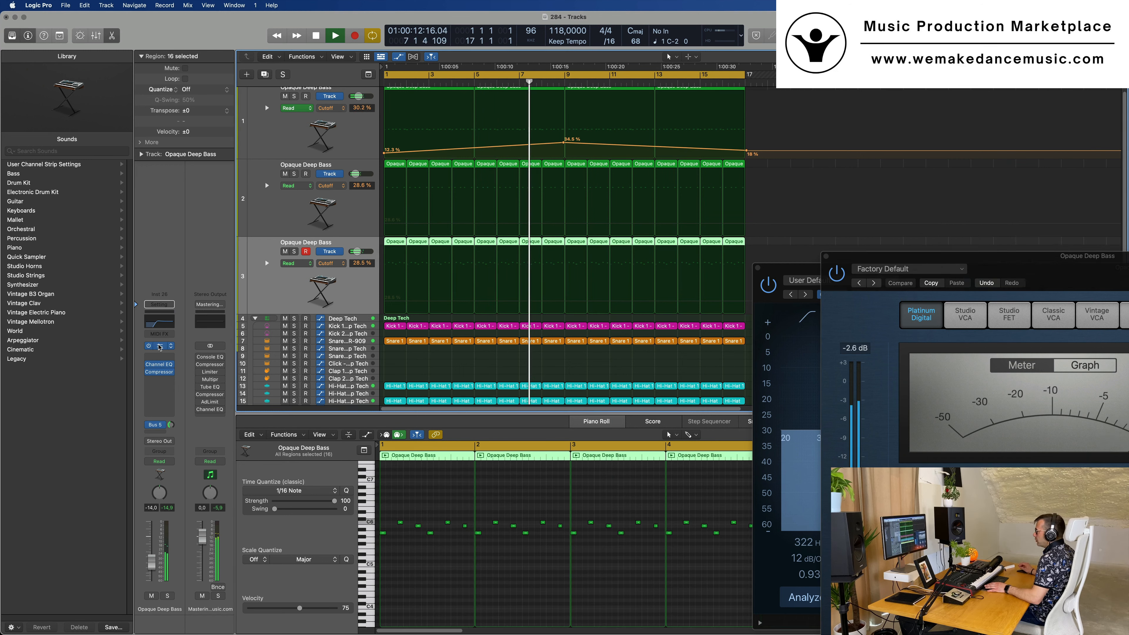
pyautogui.click(160, 347)
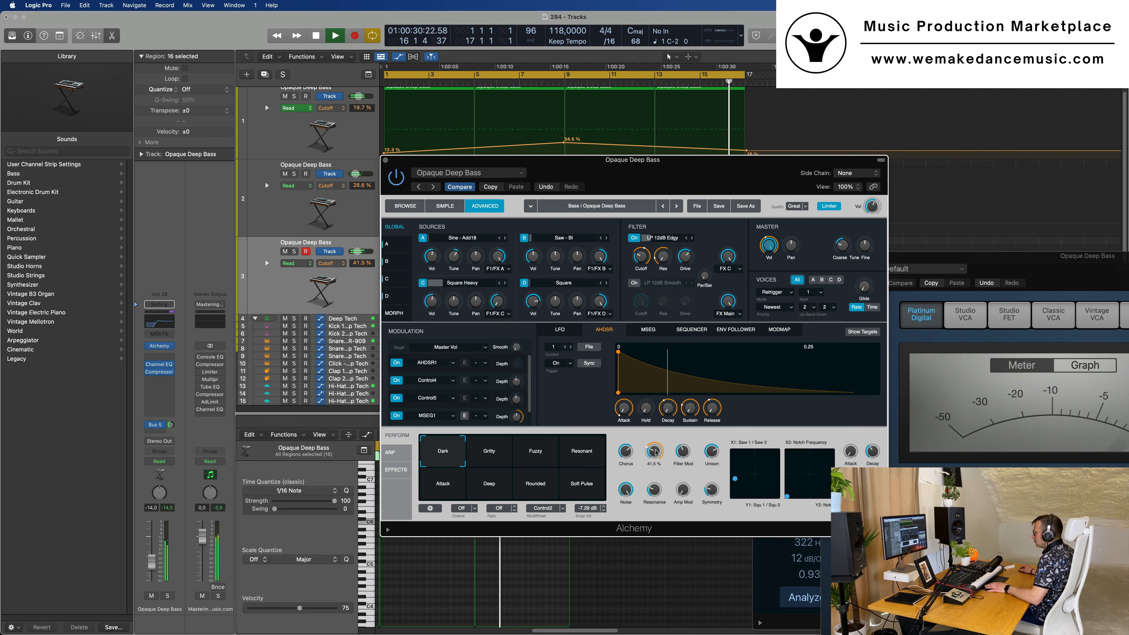
pyautogui.moveTo(697, 184); pyautogui.dragTo(735, 182)
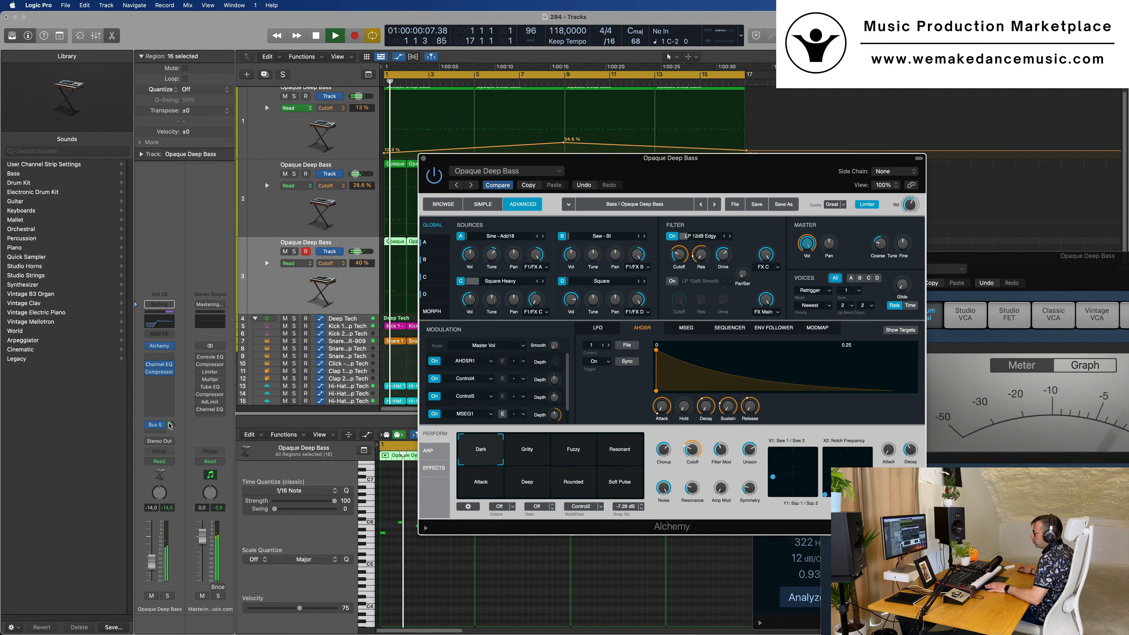
# Set the third track's Bus 5 send to -12.0 and add a Channel EQ to Aux 5 with a 448 Hz low cut
pyautogui.moveTo(172, 422); pyautogui.dragTo(173, 427)
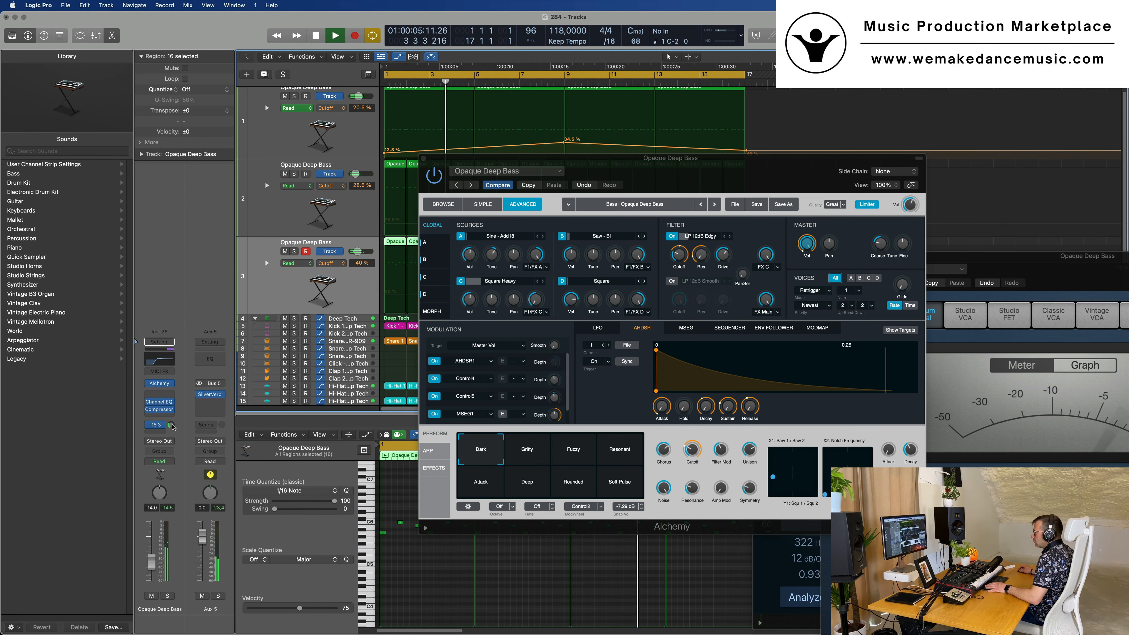
pyautogui.click(210, 358)
pyautogui.moveTo(399, 177); pyautogui.dragTo(685, 217)
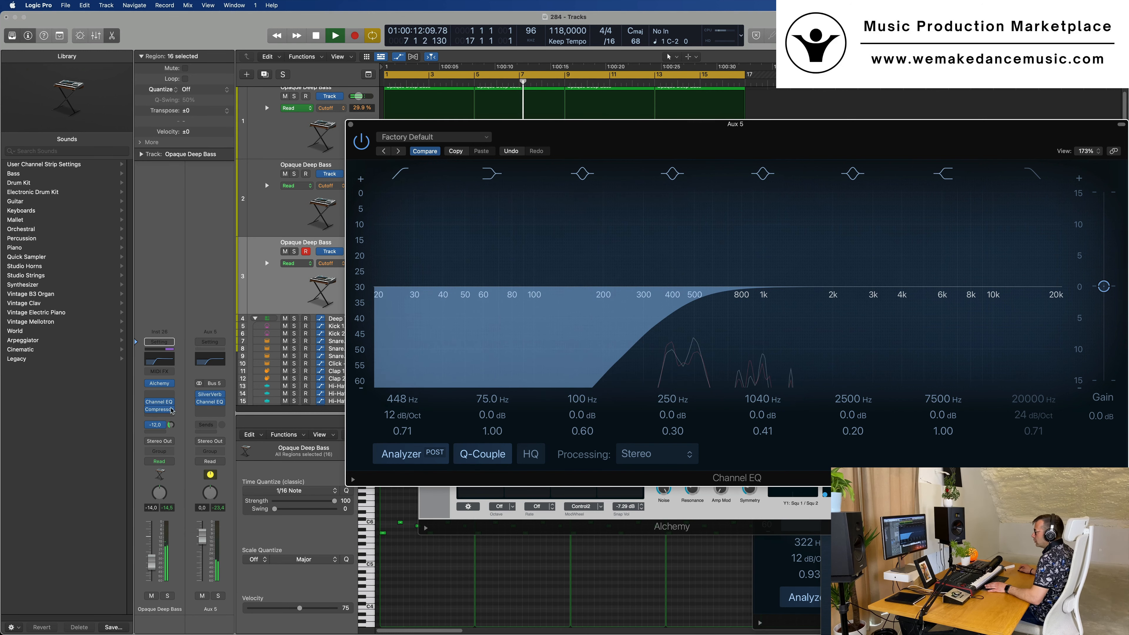
# Copy the third track's Compressor to Aux 5, set the copy's threshold to -23.0 dB and close it
pyautogui.click(161, 410)
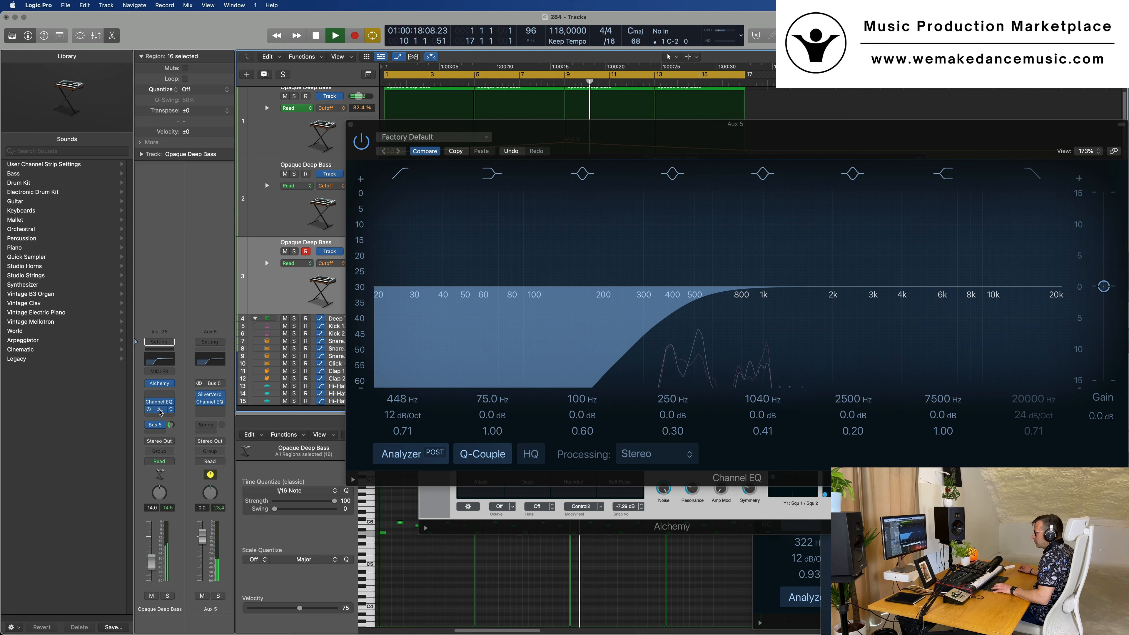
pyautogui.moveTo(161, 410); pyautogui.dragTo(209, 412)
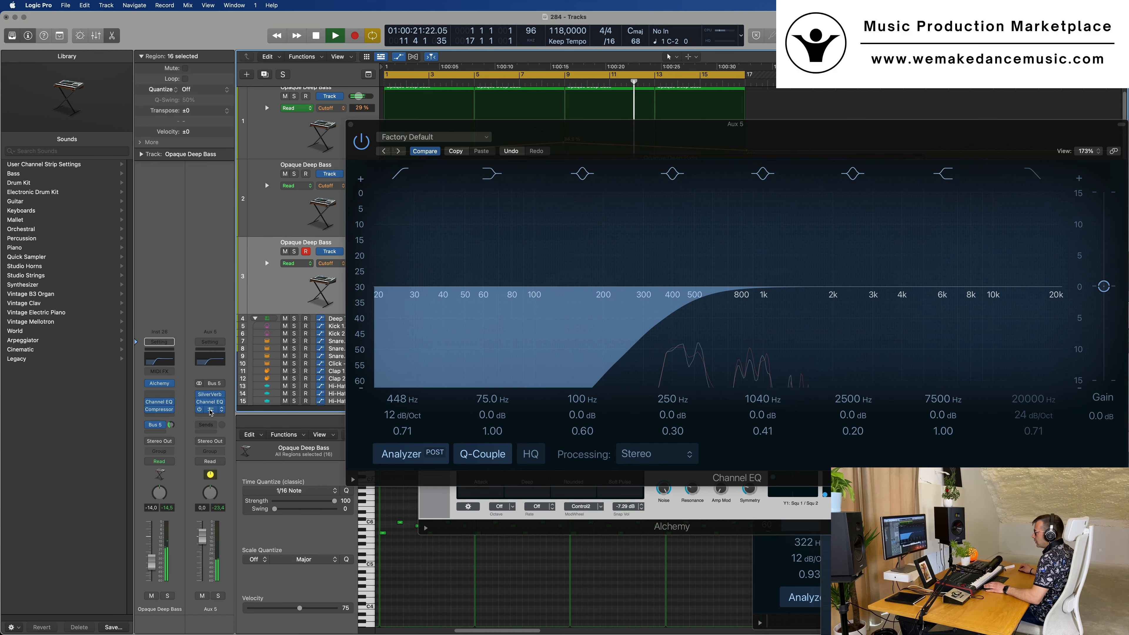
pyautogui.click(211, 410)
pyautogui.moveTo(717, 154); pyautogui.dragTo(729, 156)
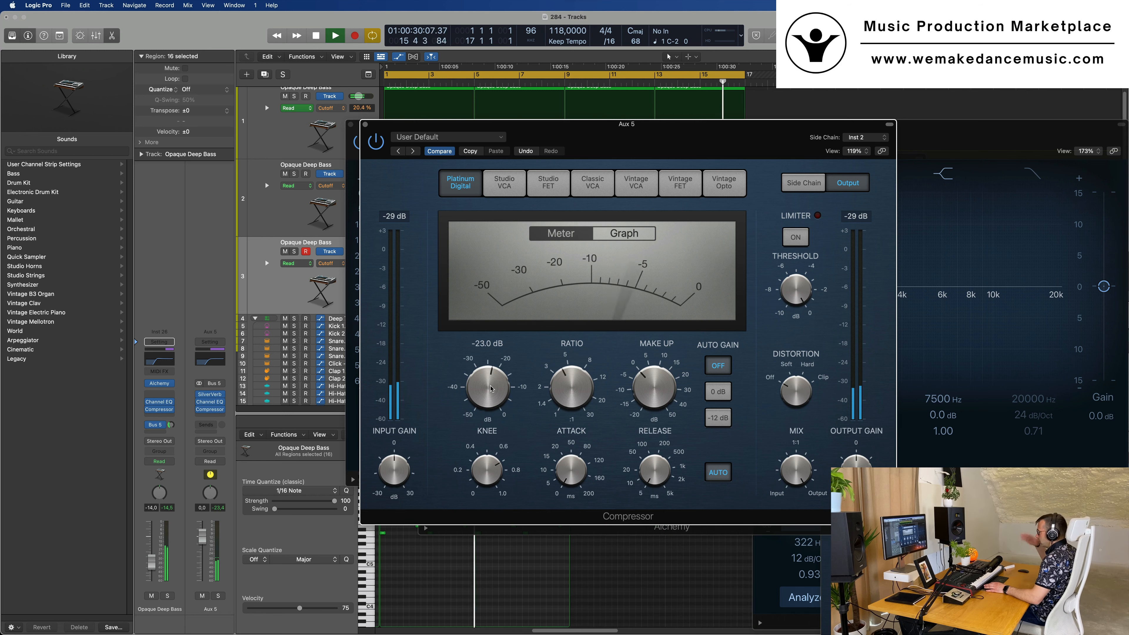
pyautogui.moveTo(705, 144); pyautogui.dragTo(669, 144)
pyautogui.click(329, 124)
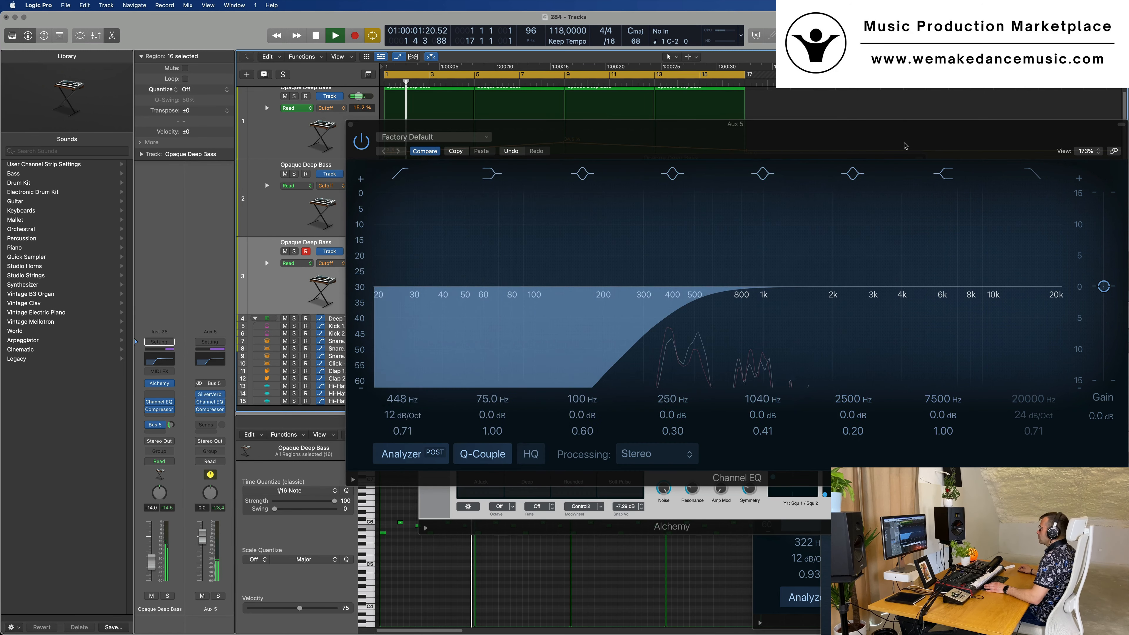
# Close the remaining floating Channel EQ, Alchemy and Compressor windows that cover the tracks
pyautogui.moveTo(351, 126); pyautogui.dragTo(161, 138)
pyautogui.click(161, 135)
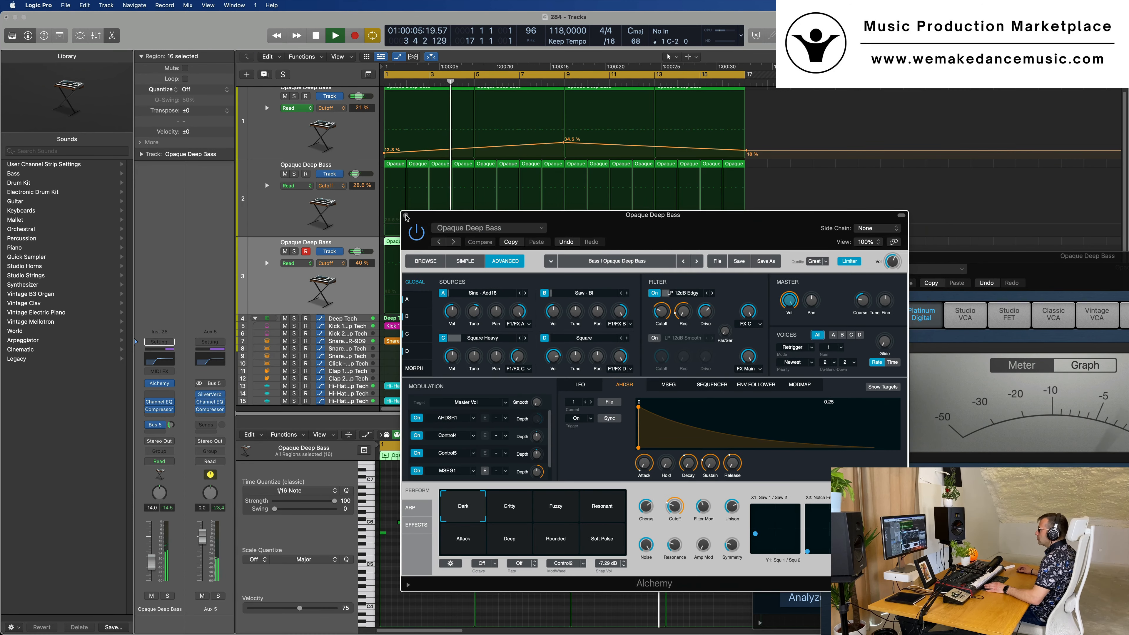
pyautogui.press('super+w')
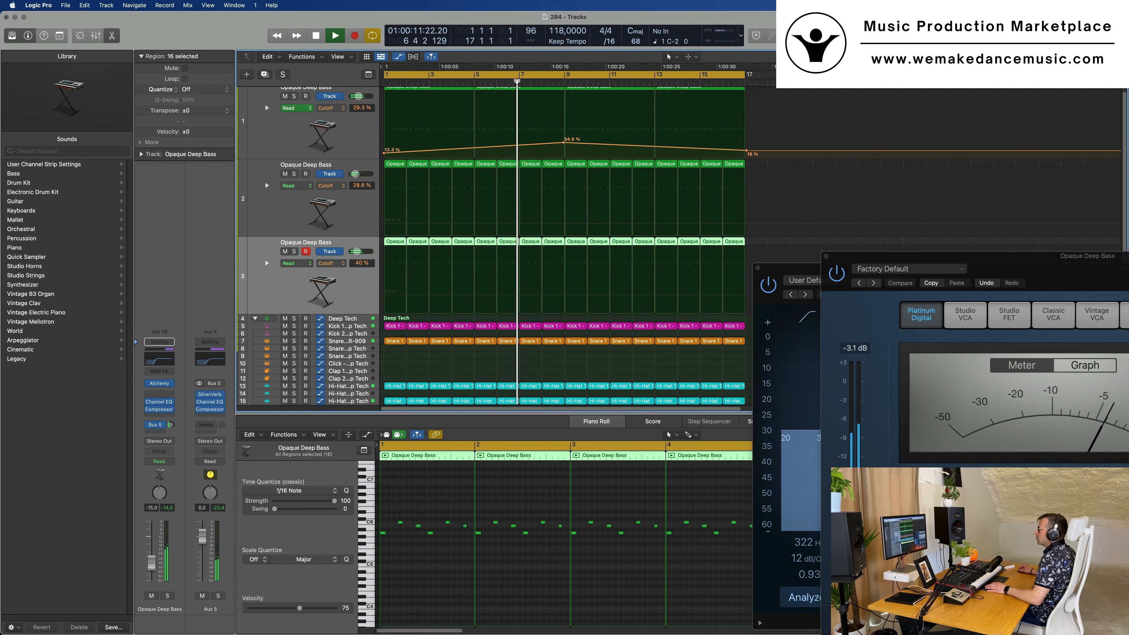
pyautogui.moveTo(827, 258); pyautogui.dragTo(501, 242)
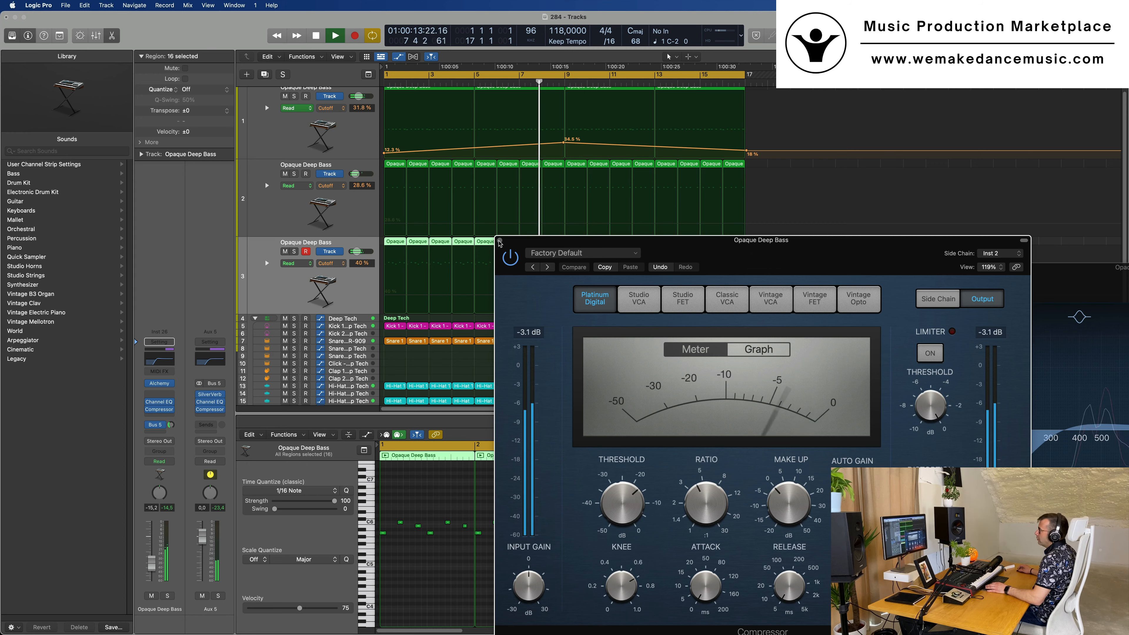
pyautogui.click(499, 241)
pyautogui.moveTo(944, 273); pyautogui.dragTo(498, 206)
pyautogui.click(310, 202)
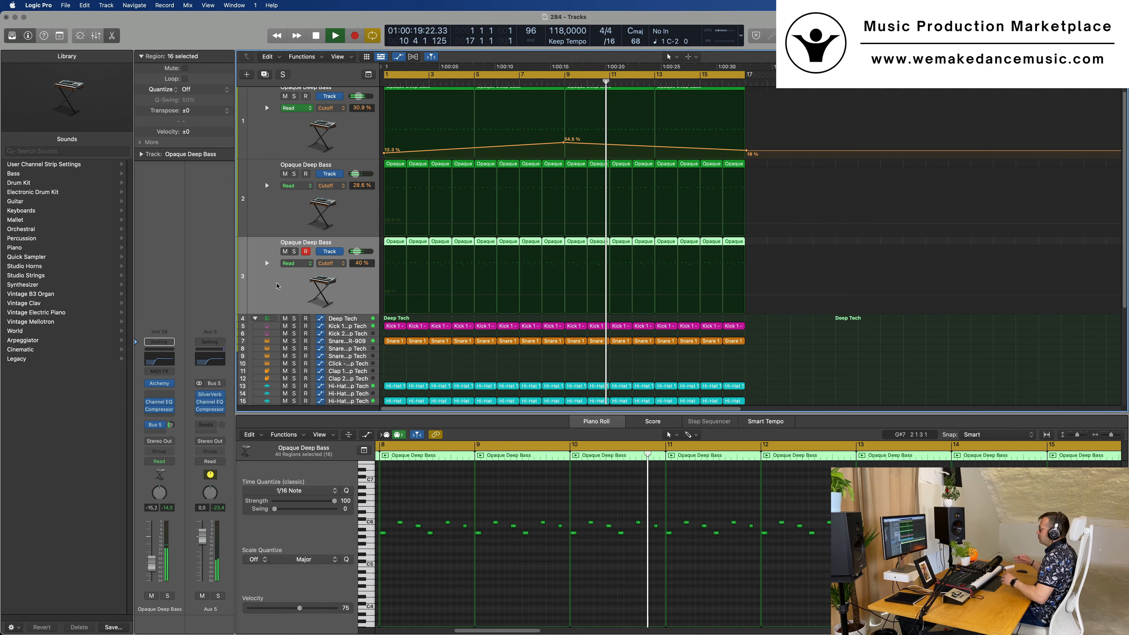
# Duplicate the third and first bass tracks, and set the Alchemy cutoff of the first track's copy to 35.2%
pyautogui.click(265, 75)
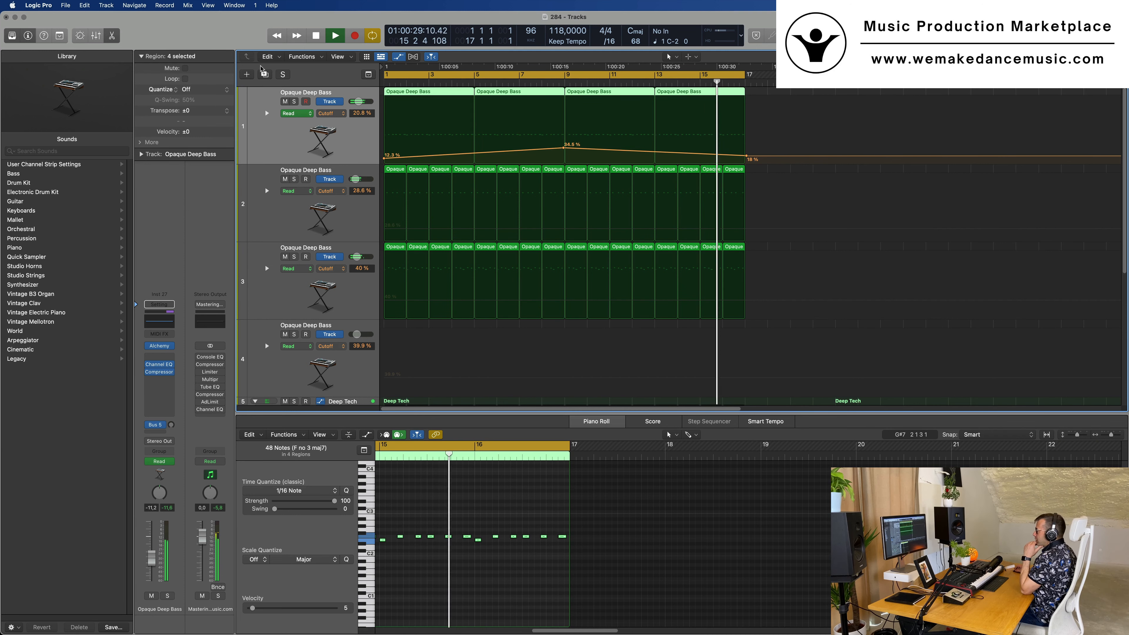
pyautogui.click(265, 75)
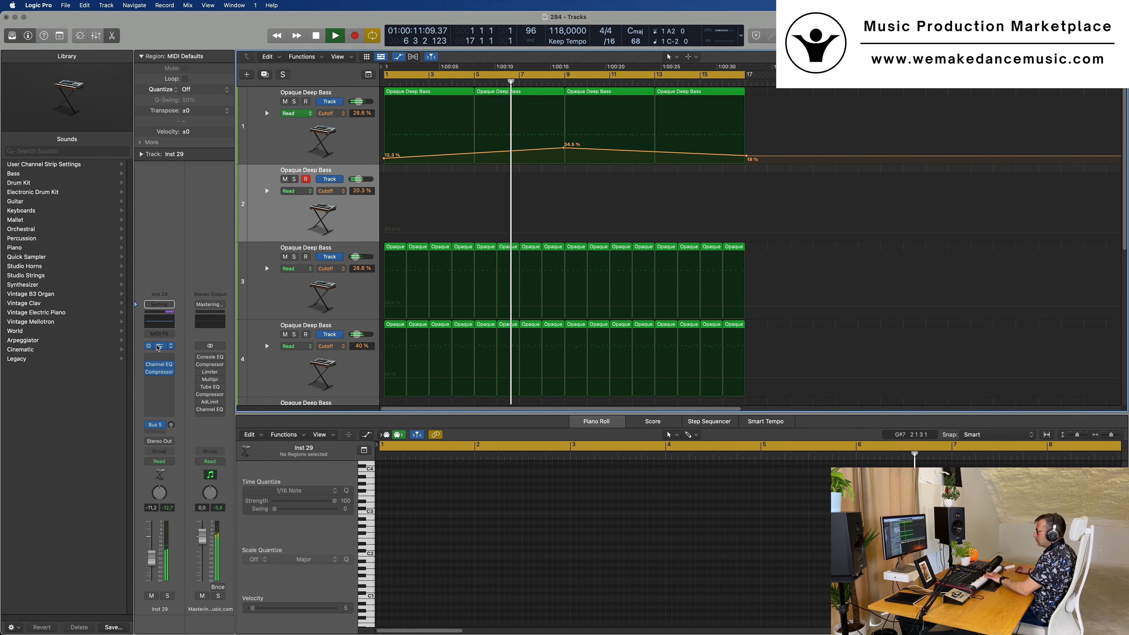
pyautogui.click(159, 346)
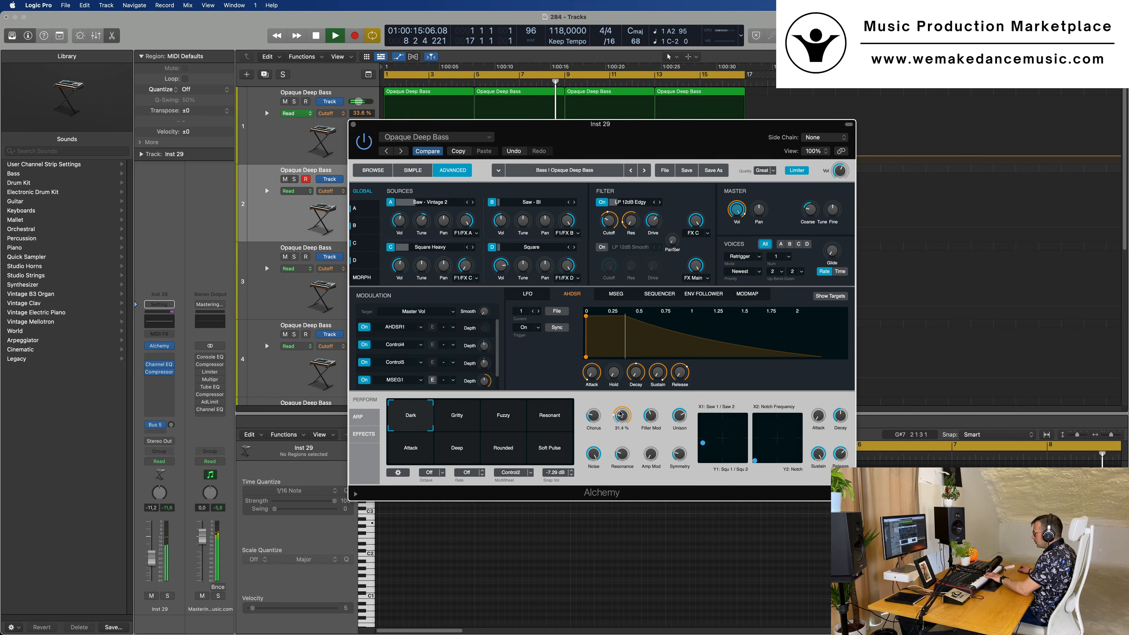
pyautogui.moveTo(620, 414); pyautogui.dragTo(621, 411)
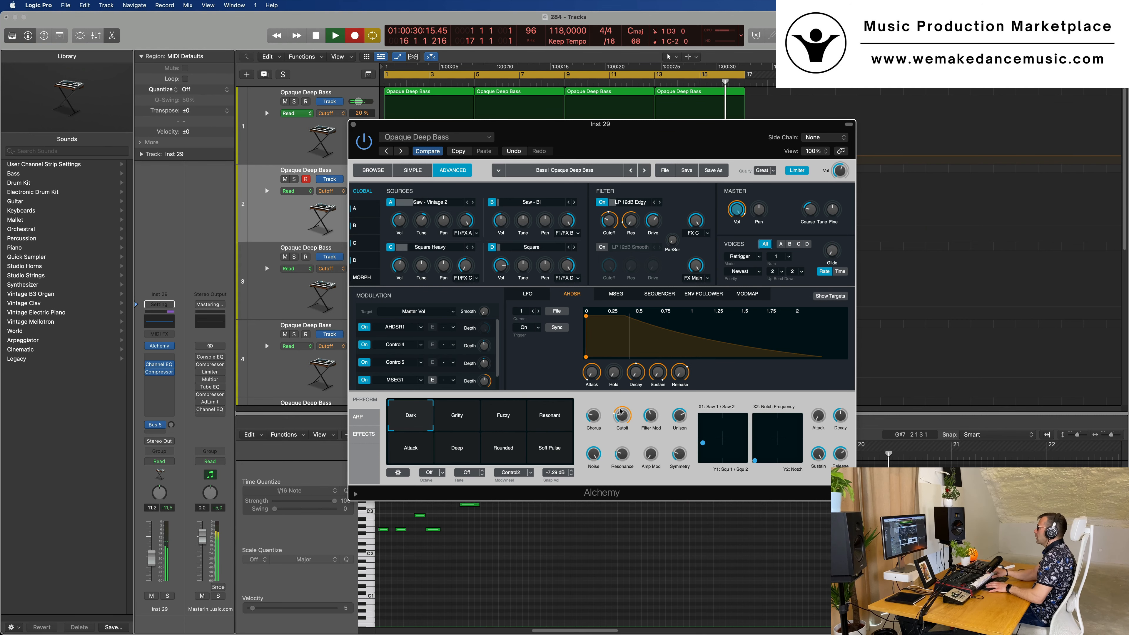
# Delete the recorded 16-bar region from the second track
pyautogui.moveTo(638, 132); pyautogui.dragTo(430, 322)
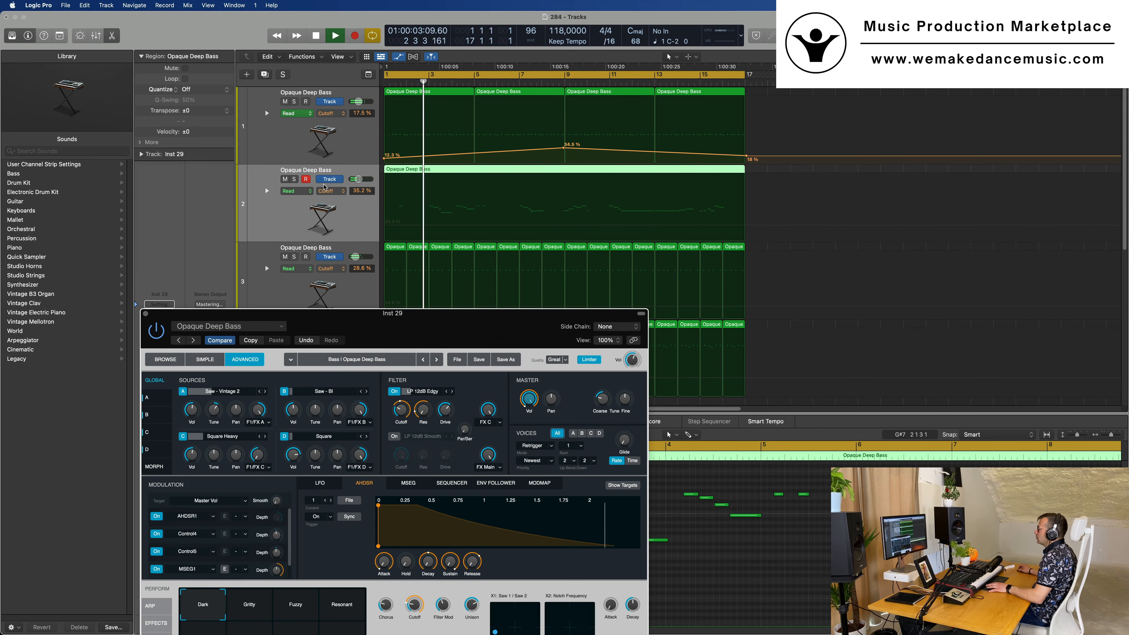
pyautogui.click(772, 172)
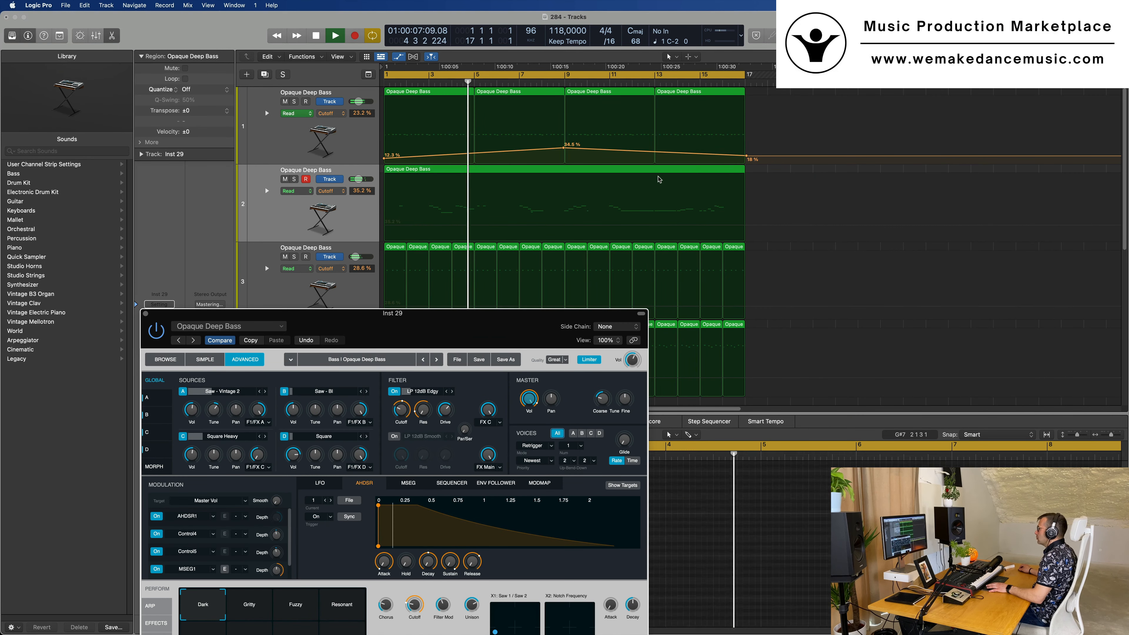
pyautogui.click(659, 180)
pyautogui.press('Delete')
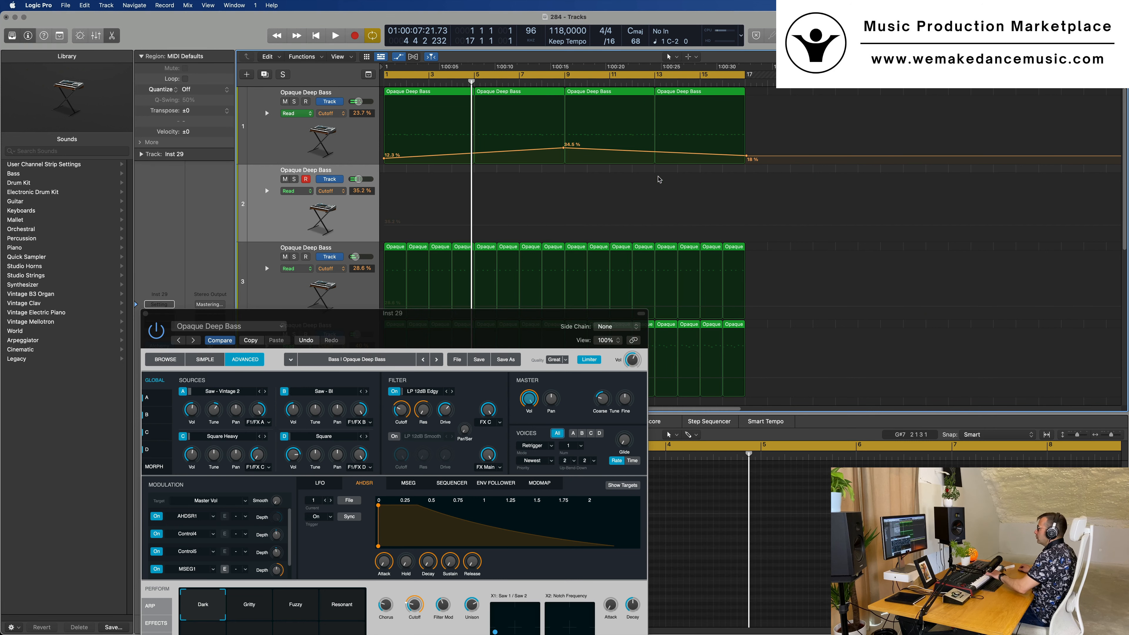
# Set the second track's Bus 5 send to -9.0 and its Alchemy cutoff to 60.6% during playback
pyautogui.press('space')
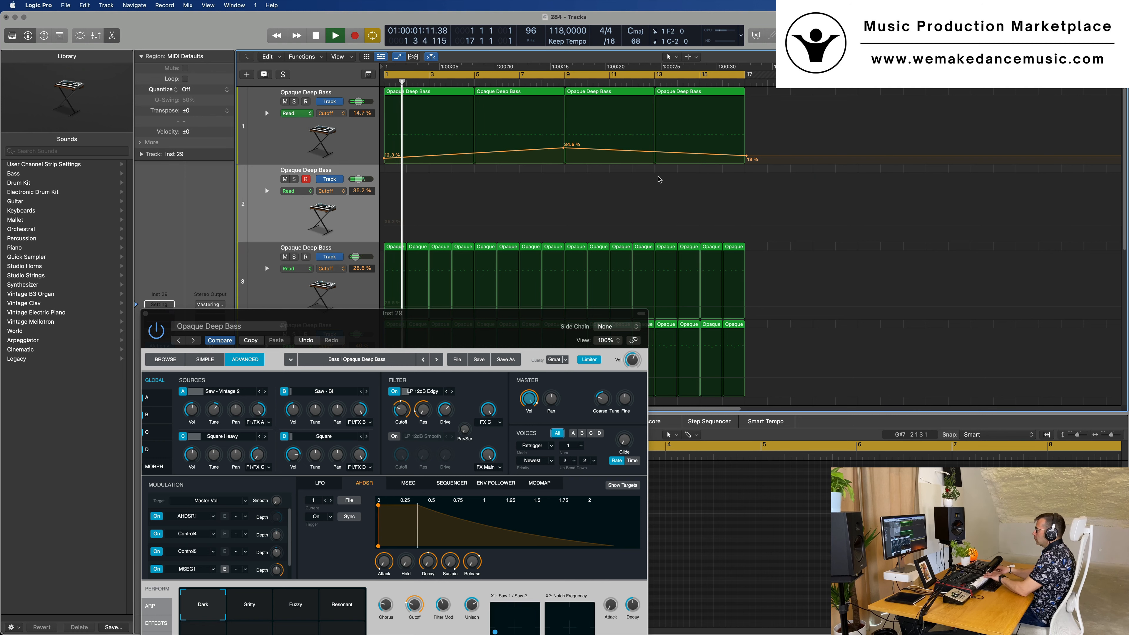
pyautogui.moveTo(513, 319); pyautogui.dragTo(651, 134)
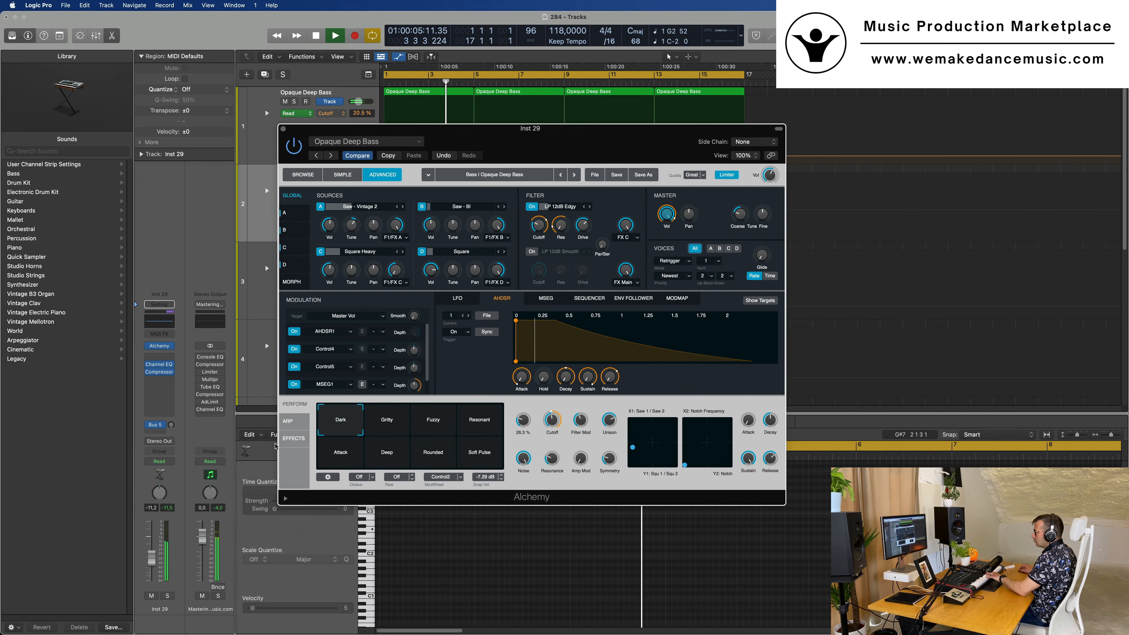
pyautogui.moveTo(171, 425); pyautogui.dragTo(171, 398)
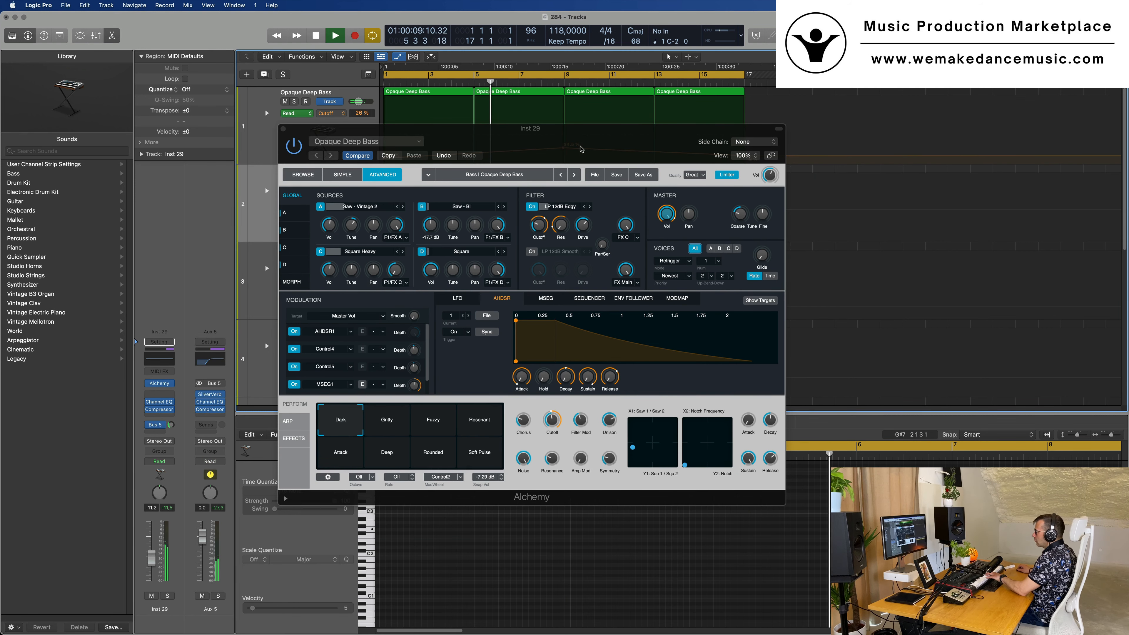
pyautogui.moveTo(583, 147); pyautogui.dragTo(718, 175)
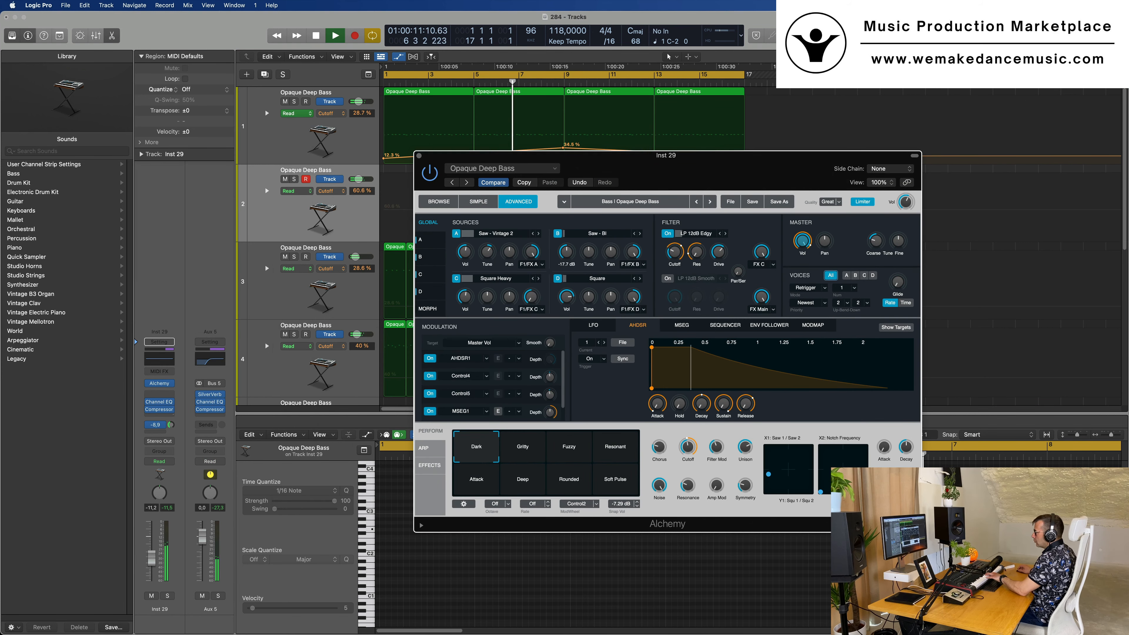
pyautogui.press('super+w')
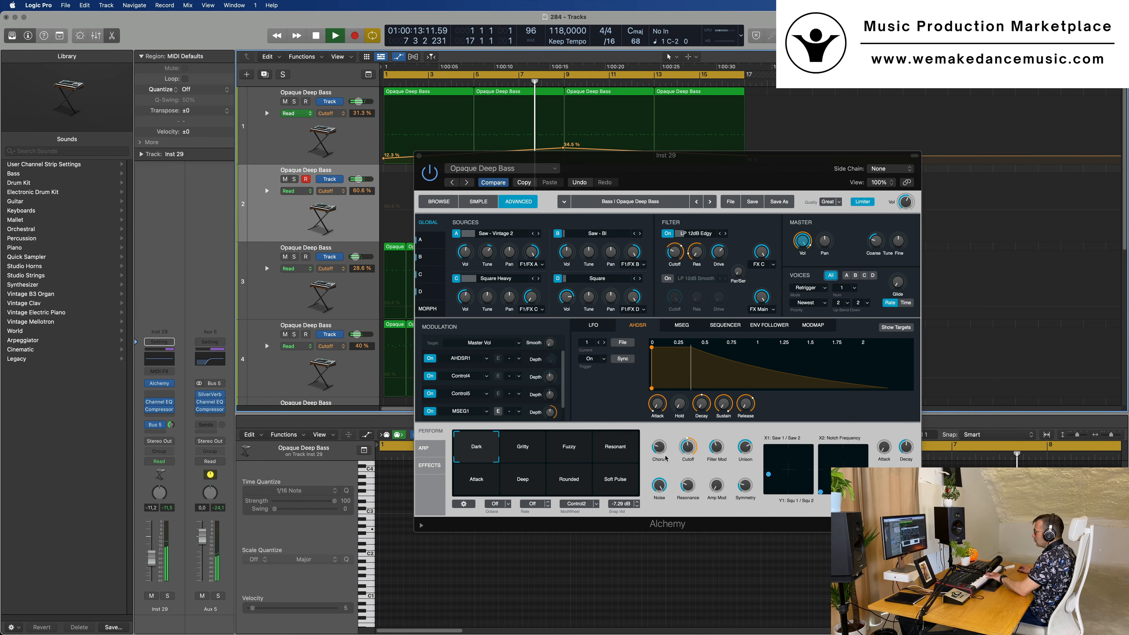
# Turn Alchemy's Filter Mod down and switch source A to Sine - AddP32 on the second track
pyautogui.moveTo(717, 443); pyautogui.dragTo(723, 578)
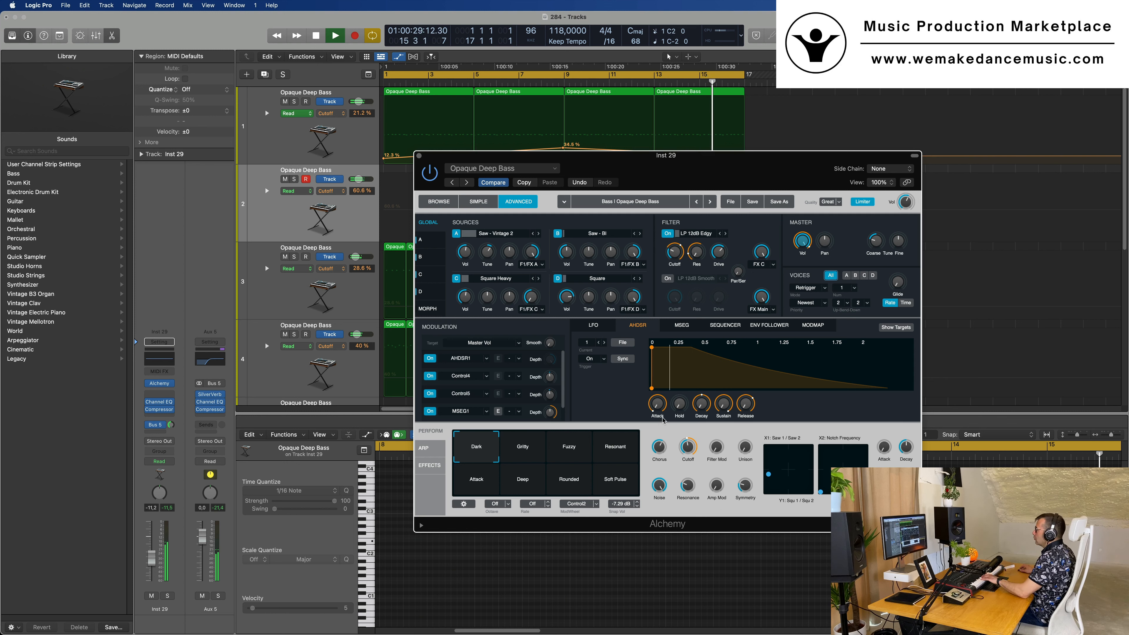
pyautogui.click(539, 233)
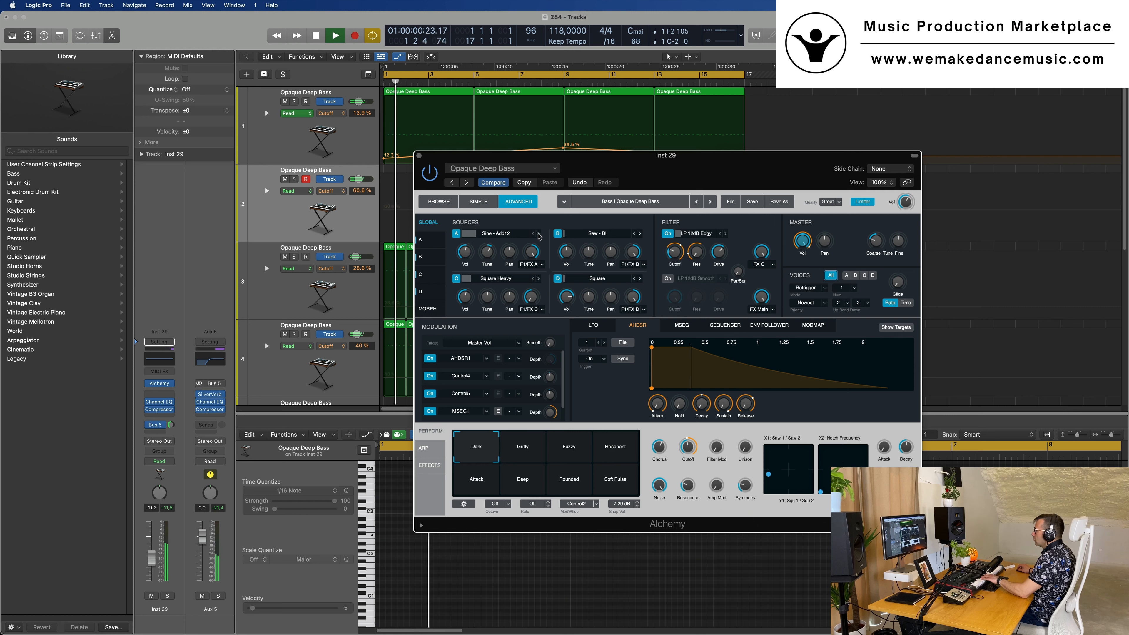
pyautogui.click(539, 234)
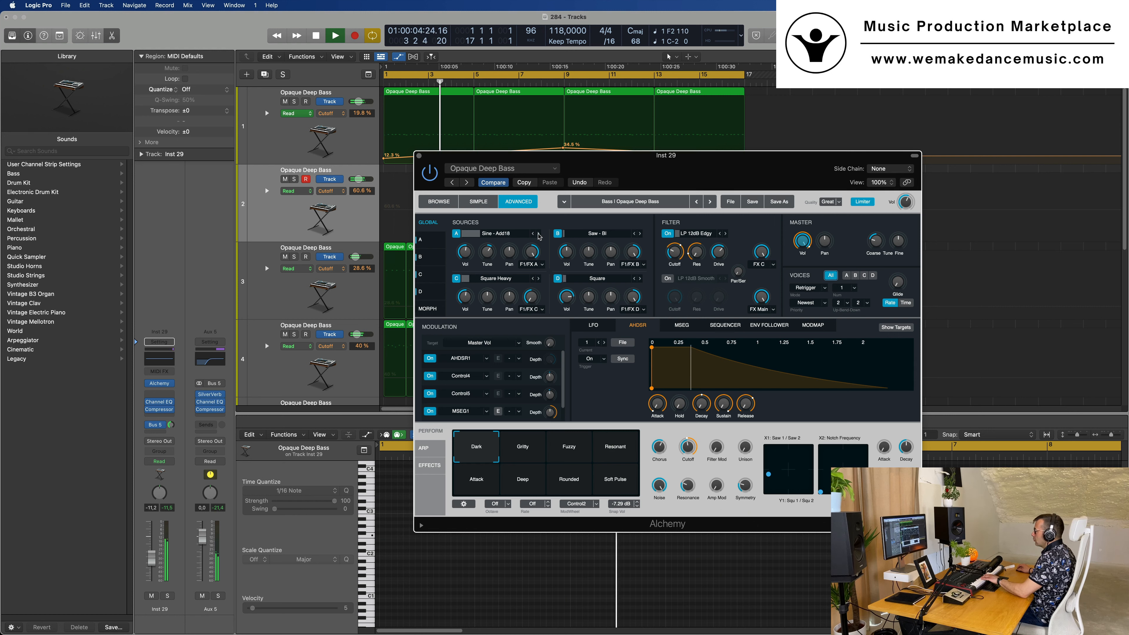
pyautogui.click(539, 234)
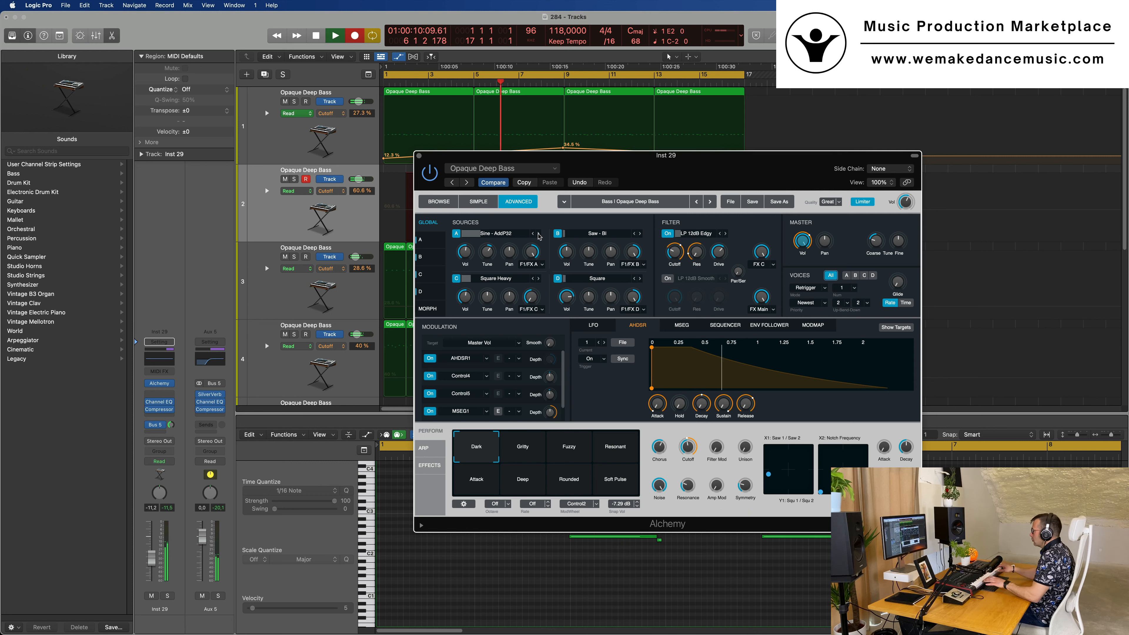
# Stop recording on the second track and move the newly recorded region to bar 1
pyautogui.press('space')
pyautogui.press('space')
pyautogui.moveTo(698, 168); pyautogui.dragTo(1121, 183)
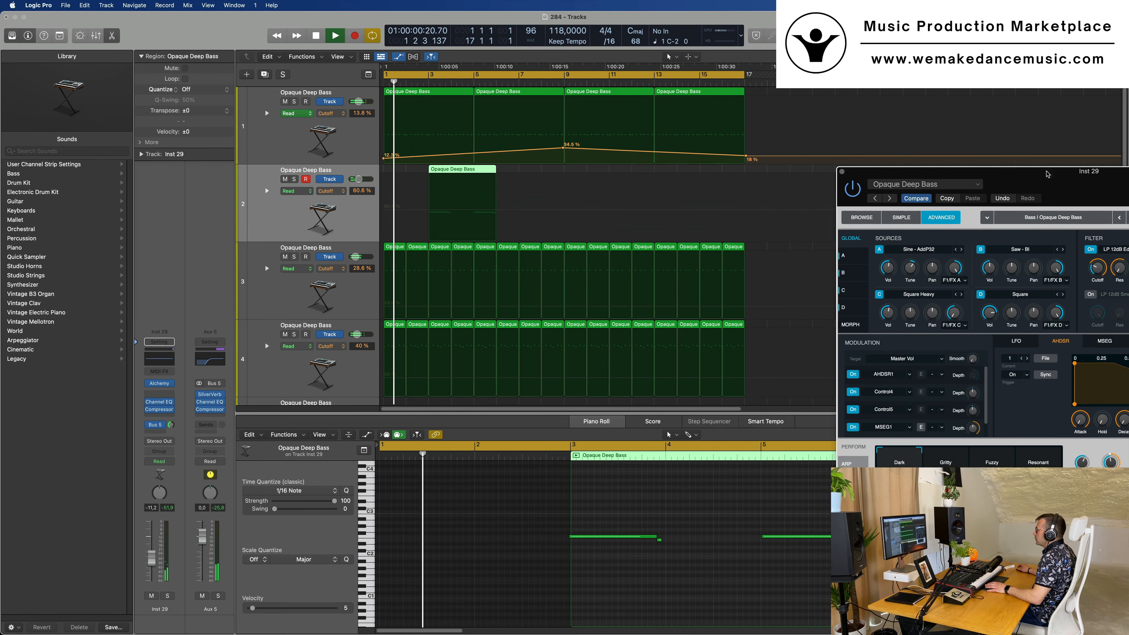
pyautogui.moveTo(462, 205); pyautogui.dragTo(418, 205)
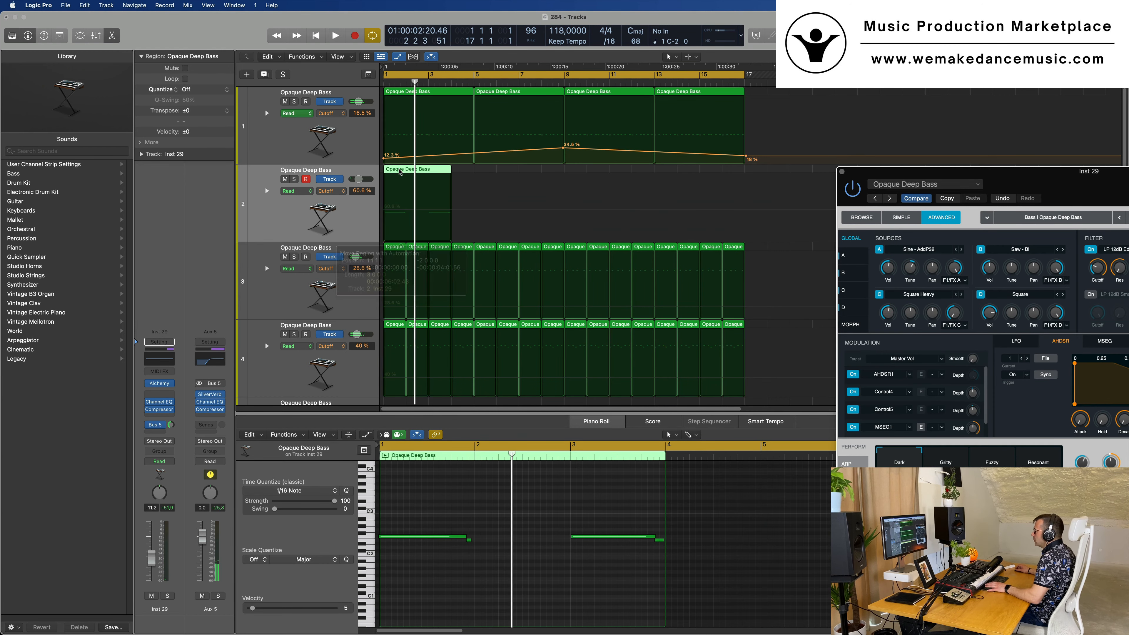
# Select all notes of the second track's region in the Piano Roll and play it from the start
pyautogui.click(469, 574)
pyautogui.press('space')
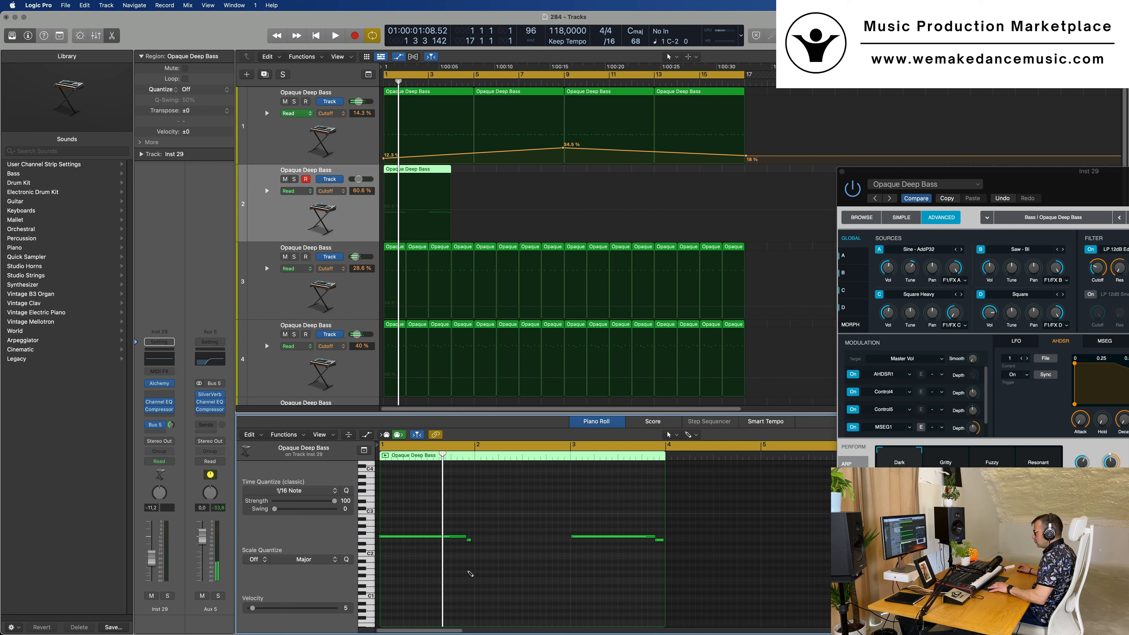
pyautogui.press('super+a')
pyautogui.press('space')
pyautogui.scroll(2, 523, 573)
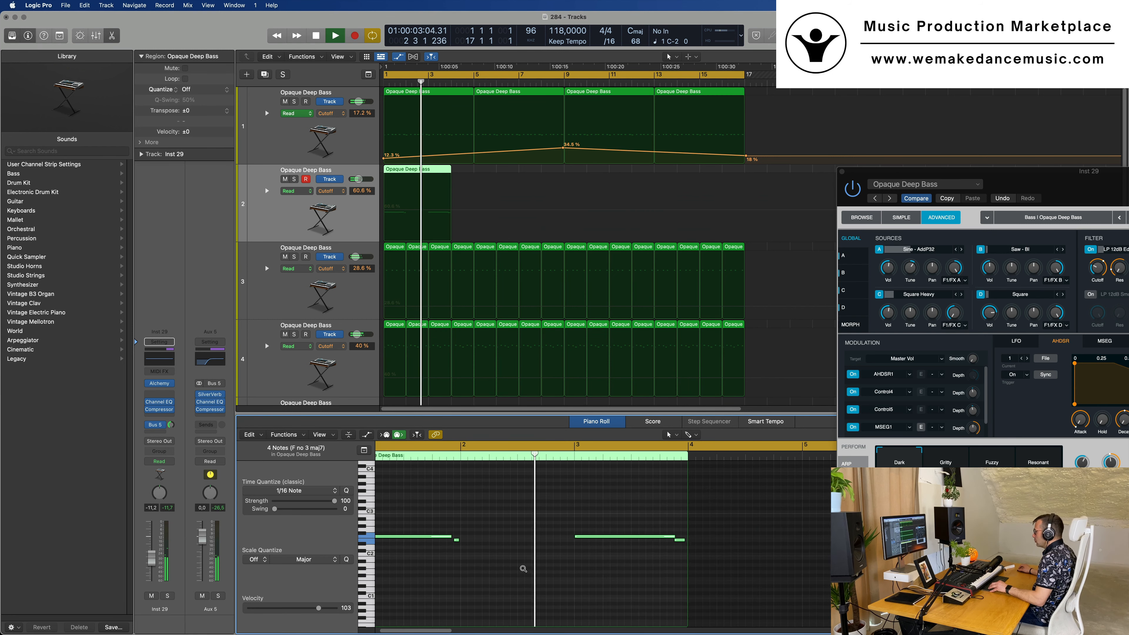
pyautogui.scroll(2, 529, 570)
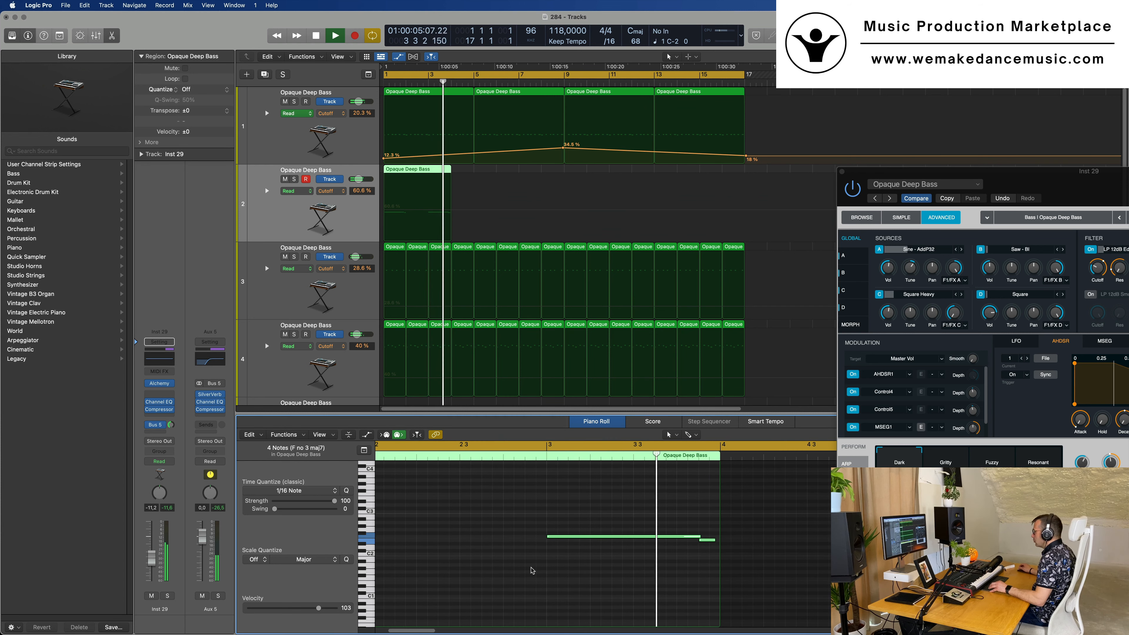
pyautogui.press('super+Left')
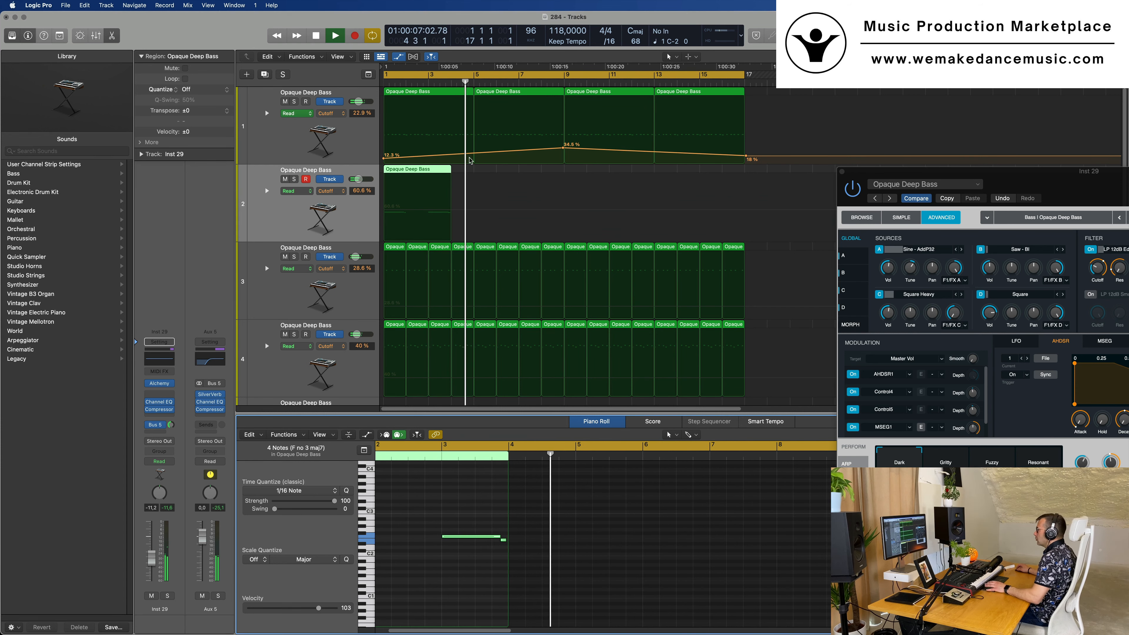
# Try repeating the second track's region three times at its current length, and delete the copies
pyautogui.press('Return')
pyautogui.click(400, 172)
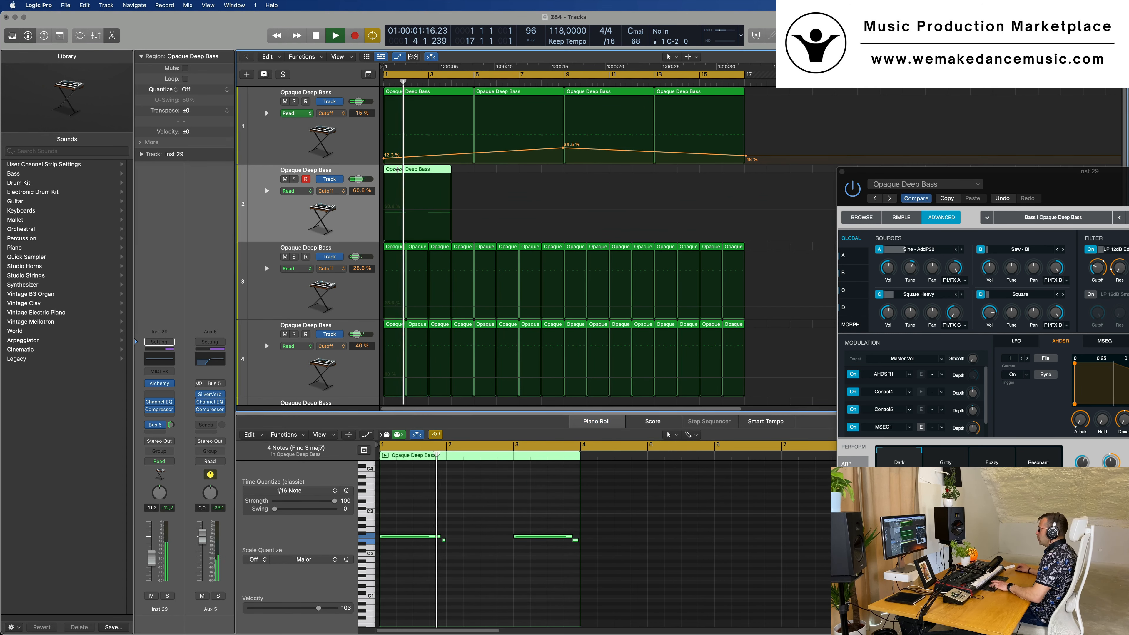
pyautogui.press('super+r')
pyautogui.press('super+r')
pyautogui.press('super+r')
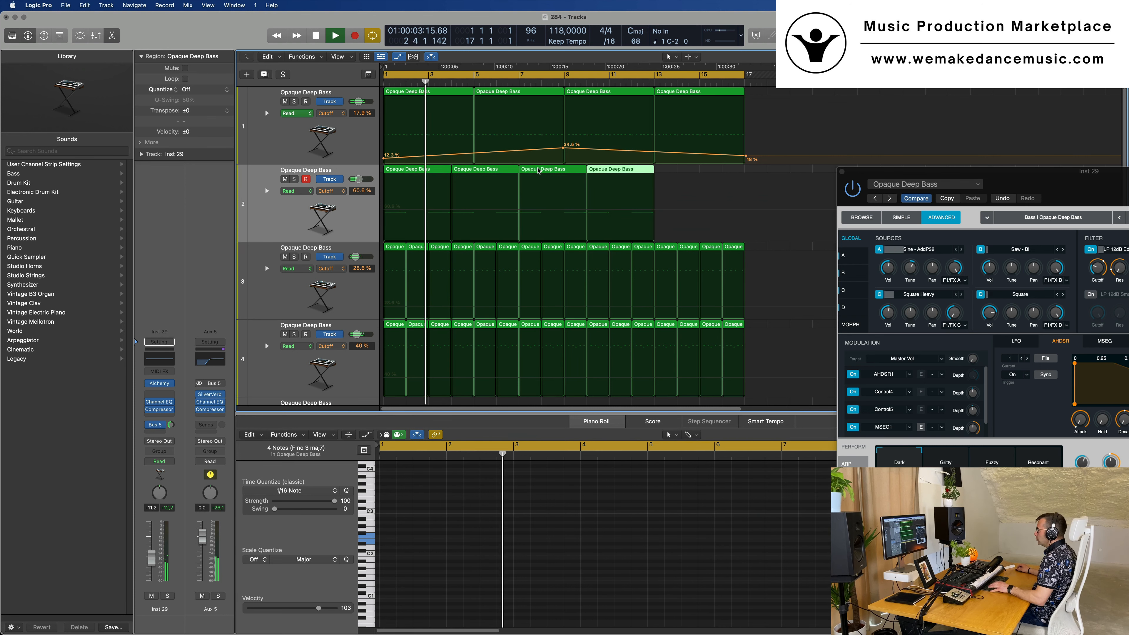
pyautogui.press('space')
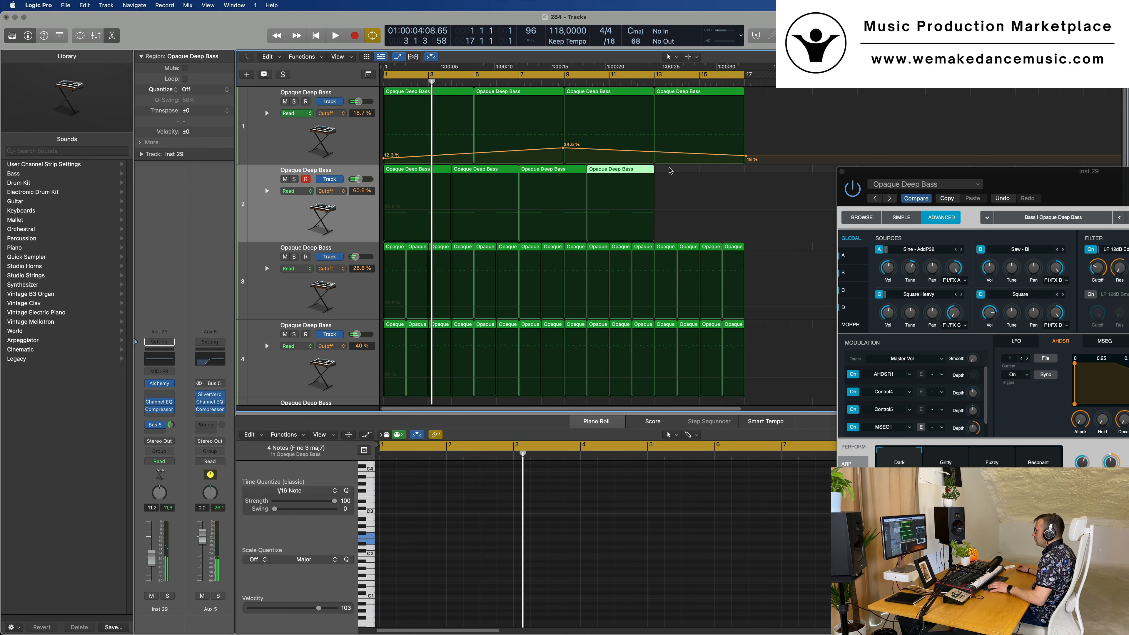
pyautogui.moveTo(670, 170); pyautogui.dragTo(508, 172)
pyautogui.press('Delete')
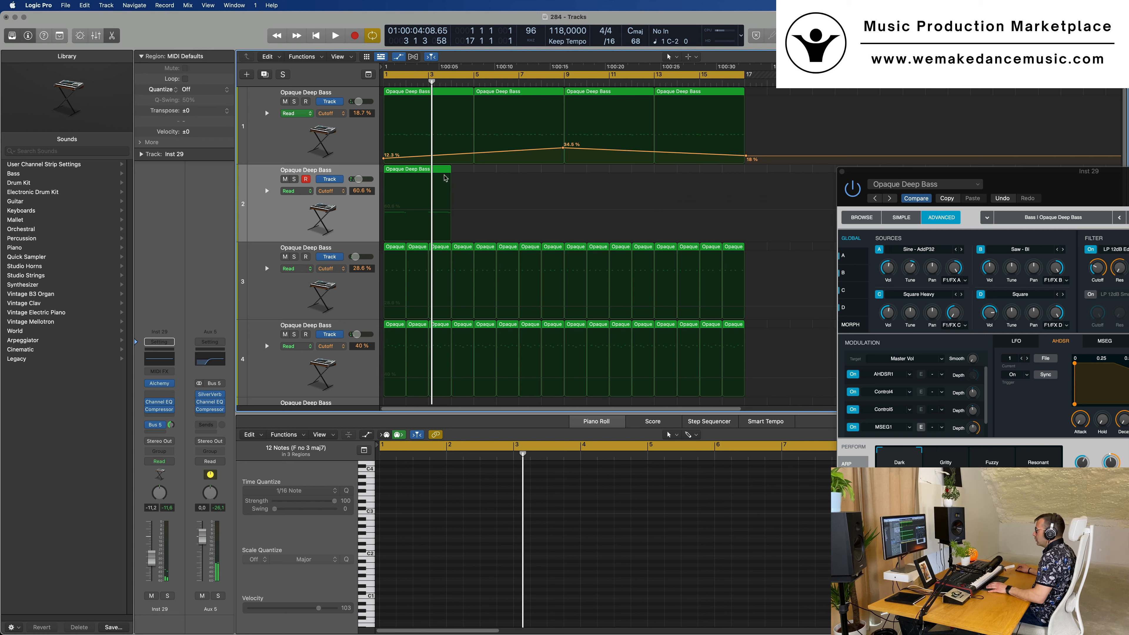
# Extend the second track's region to four bars and repeat it three times to fill the section up to bar 17
pyautogui.moveTo(449, 170); pyautogui.dragTo(473, 170)
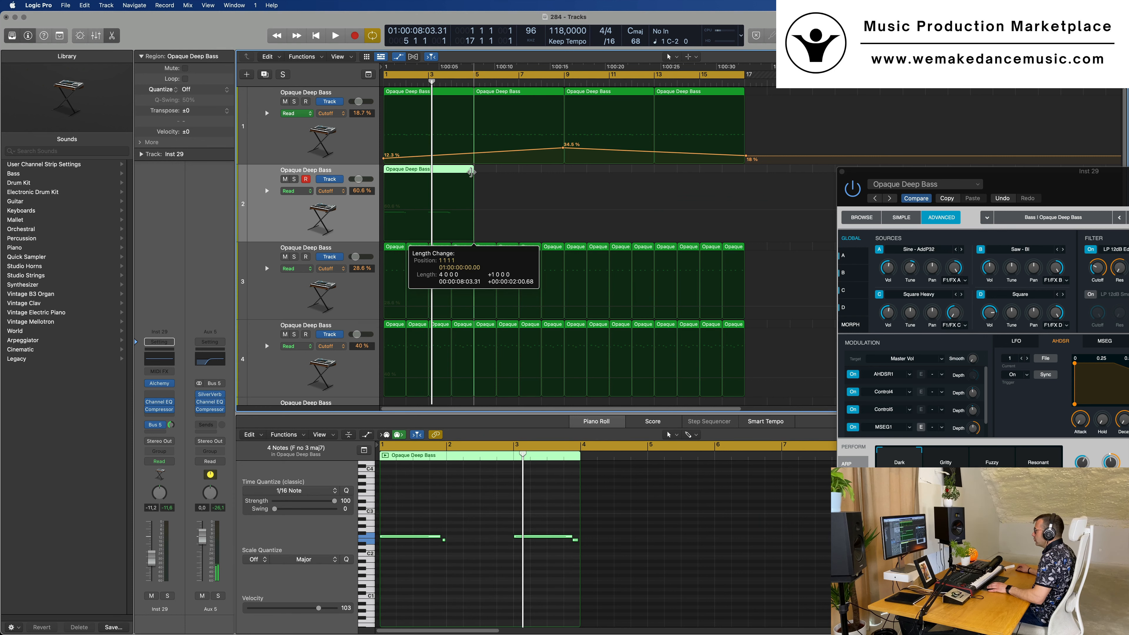
pyautogui.press('space')
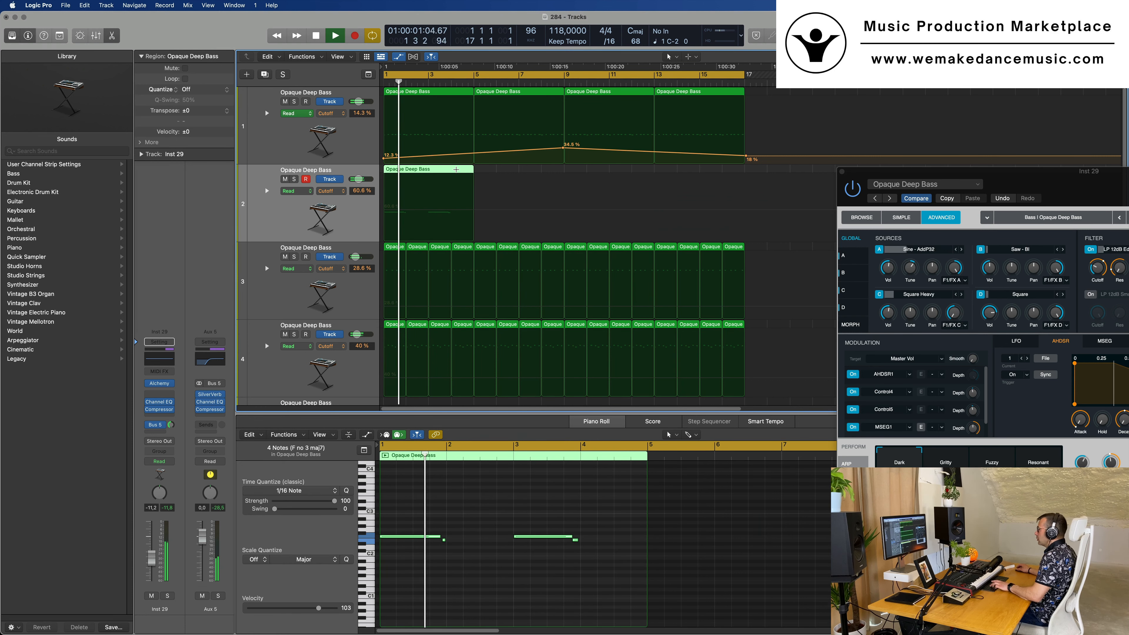
pyautogui.press('super+r')
pyautogui.press('super+r')
pyautogui.press('super+r')
# Audition the Sine - Arp and Sine - DC waveforms for Alchemy's source A on the second track, replaying from the start
pyautogui.moveTo(1032, 180); pyautogui.dragTo(544, 239)
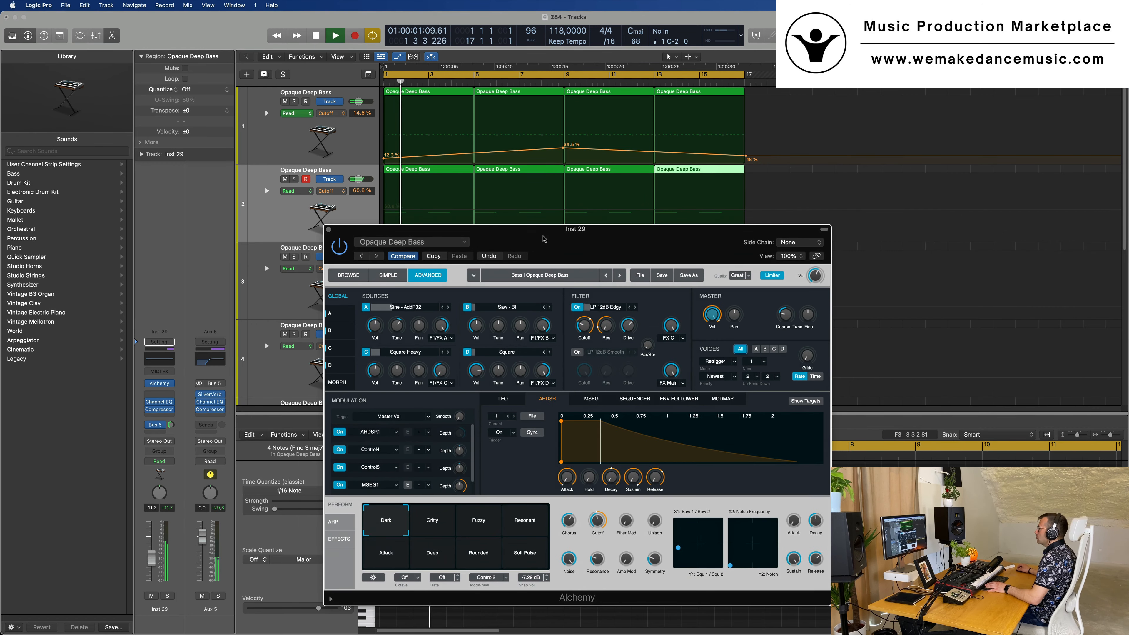
pyautogui.press('space')
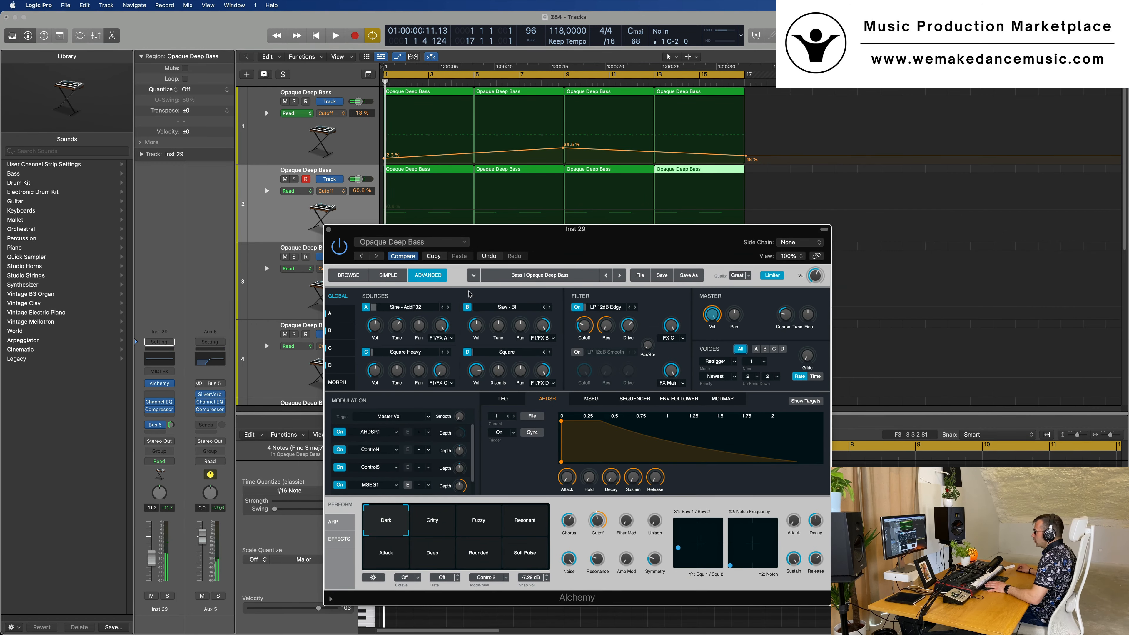
pyautogui.press('space')
pyautogui.moveTo(592, 240); pyautogui.dragTo(543, 240)
pyautogui.press('space')
pyautogui.press('space')
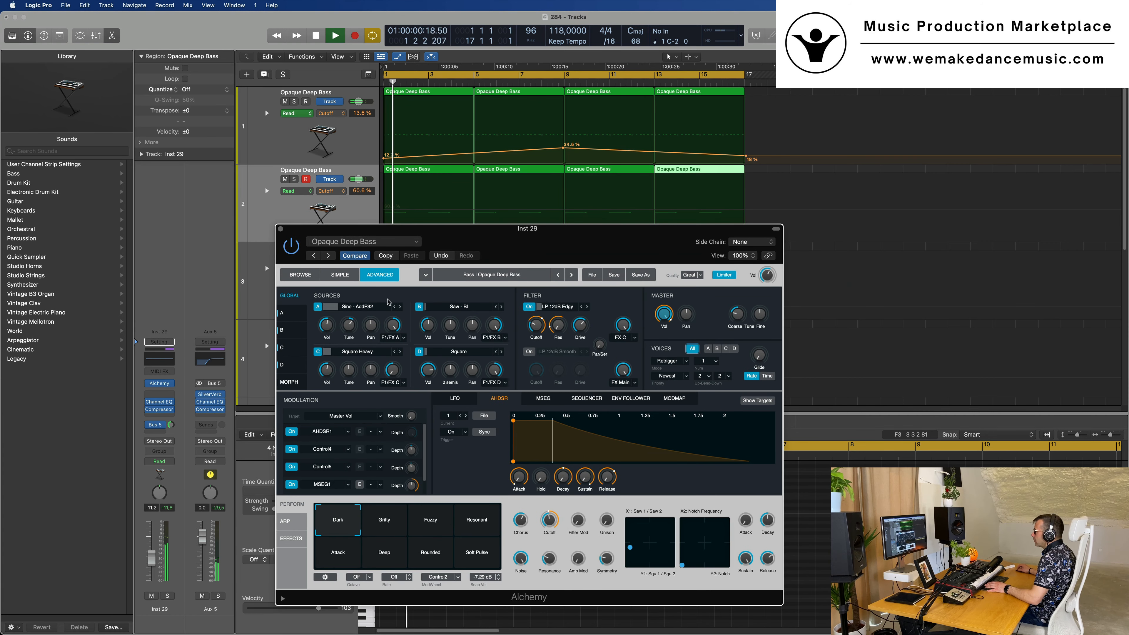
pyautogui.press('space')
pyautogui.press('space')
pyautogui.click(399, 307)
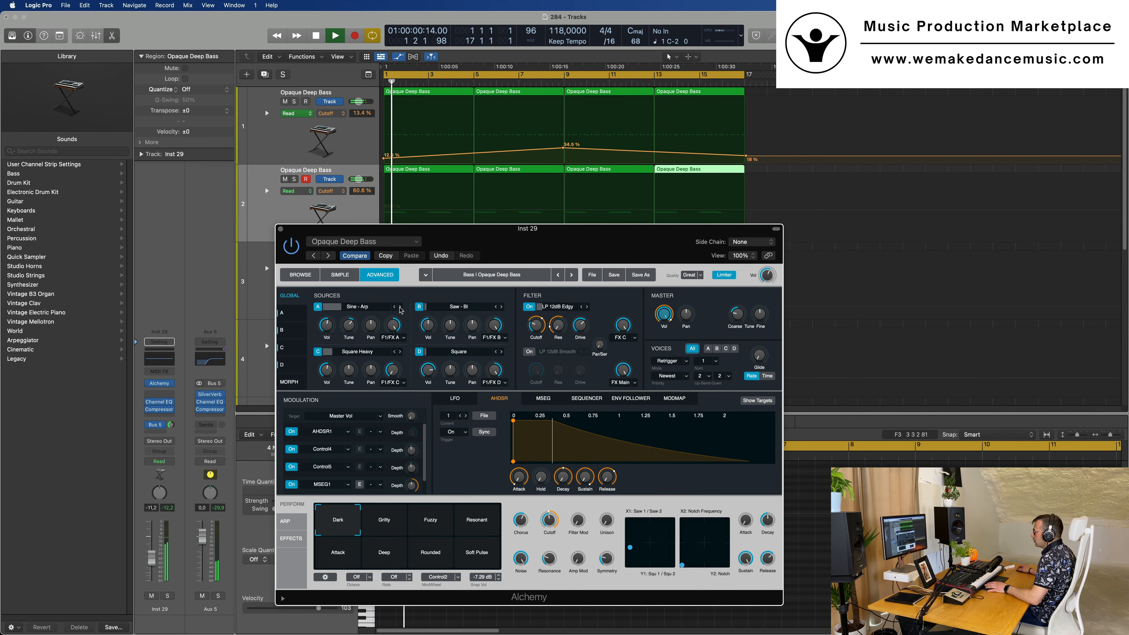
pyautogui.press('space')
pyautogui.press('space')
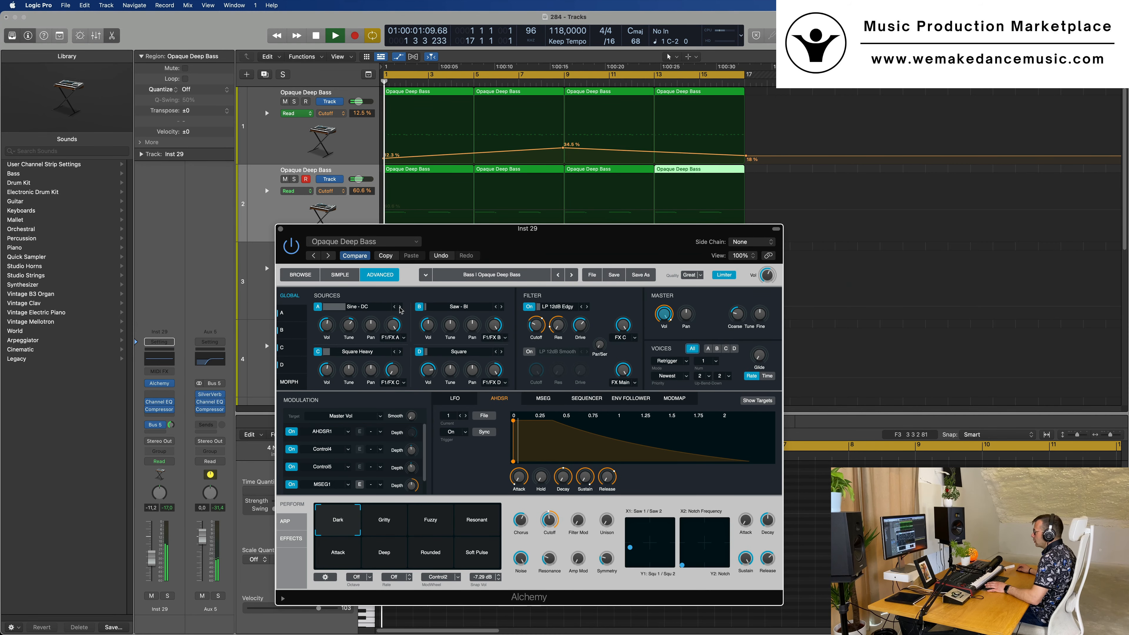
# Turn off Alchemy's sources C, B and D so that only source A plays
pyautogui.click(318, 352)
pyautogui.press('space')
pyautogui.press('space')
pyautogui.click(420, 306)
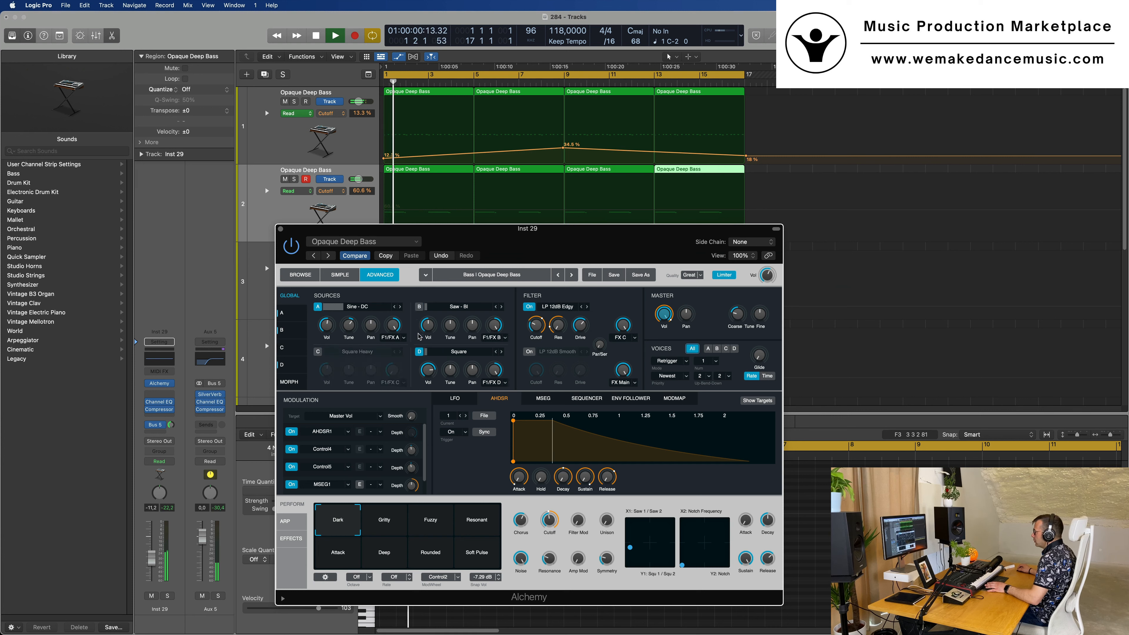
pyautogui.click(419, 352)
# Try further sine variants such as FM7006 and Mg for source A, and load the complex VA waveform Metallic 09
pyautogui.press('space')
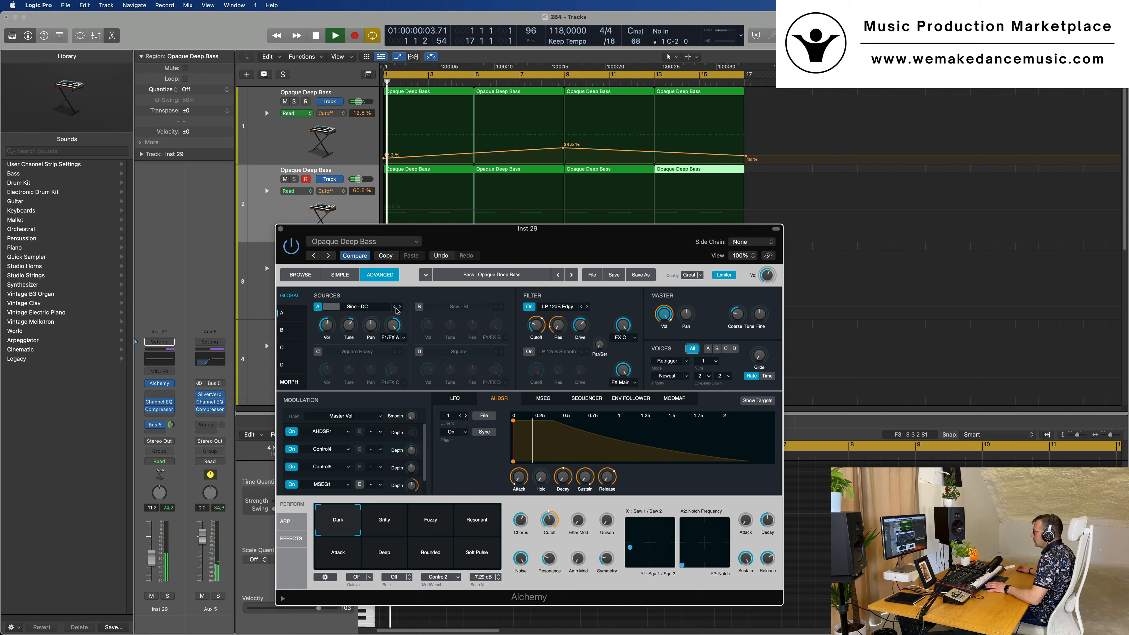
pyautogui.click(400, 307)
pyautogui.press('space')
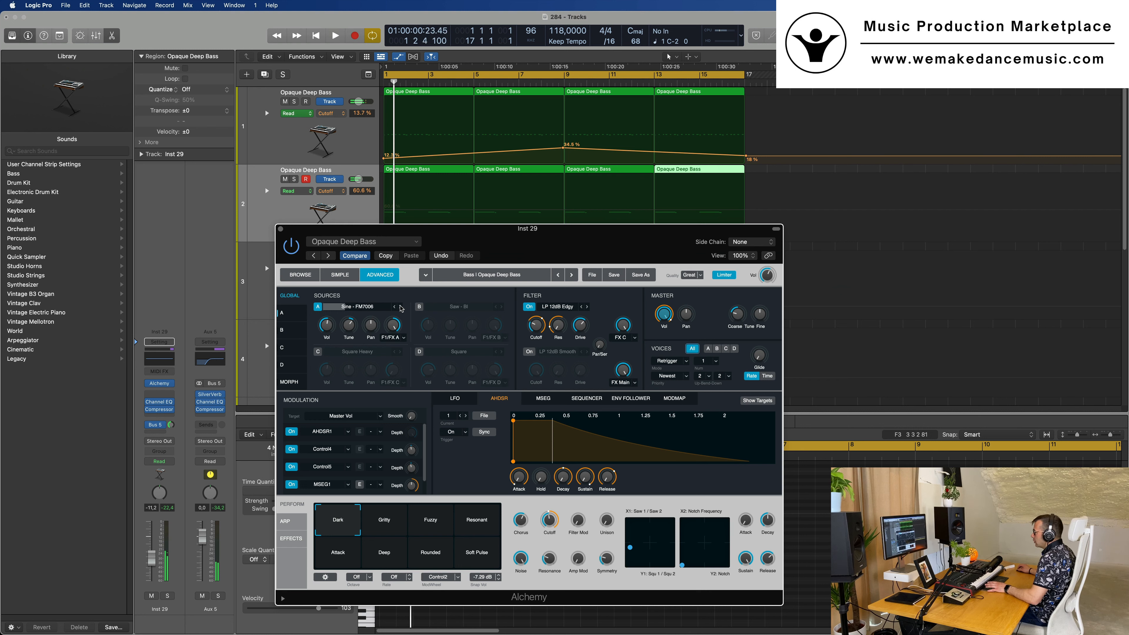
pyautogui.press('space')
pyautogui.click(380, 307)
pyautogui.moveTo(386, 329)
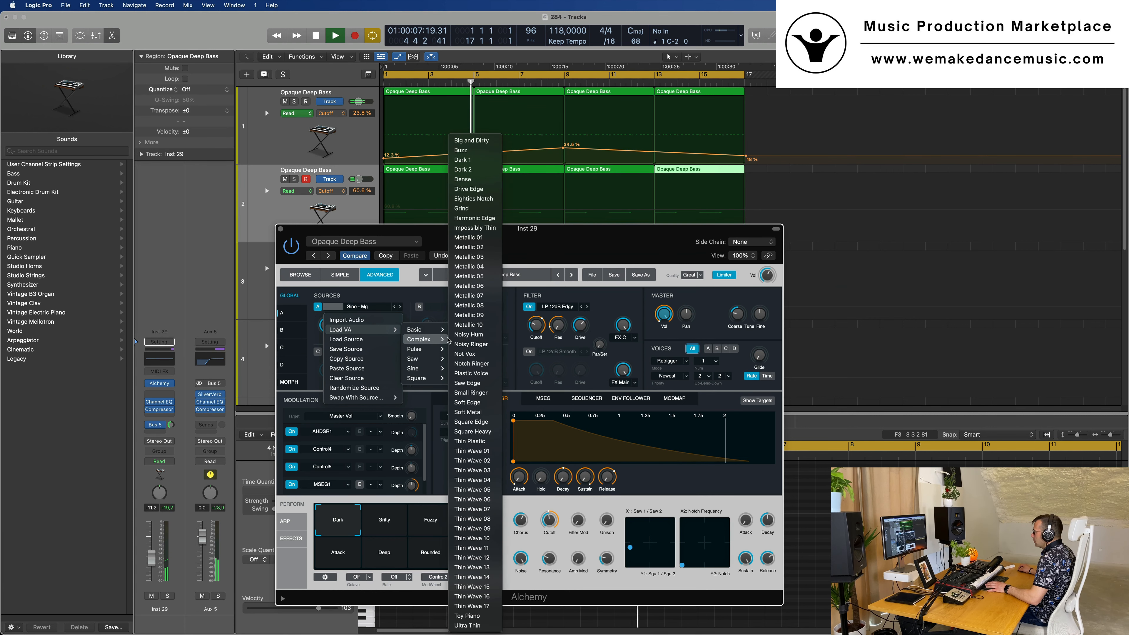
pyautogui.click(476, 315)
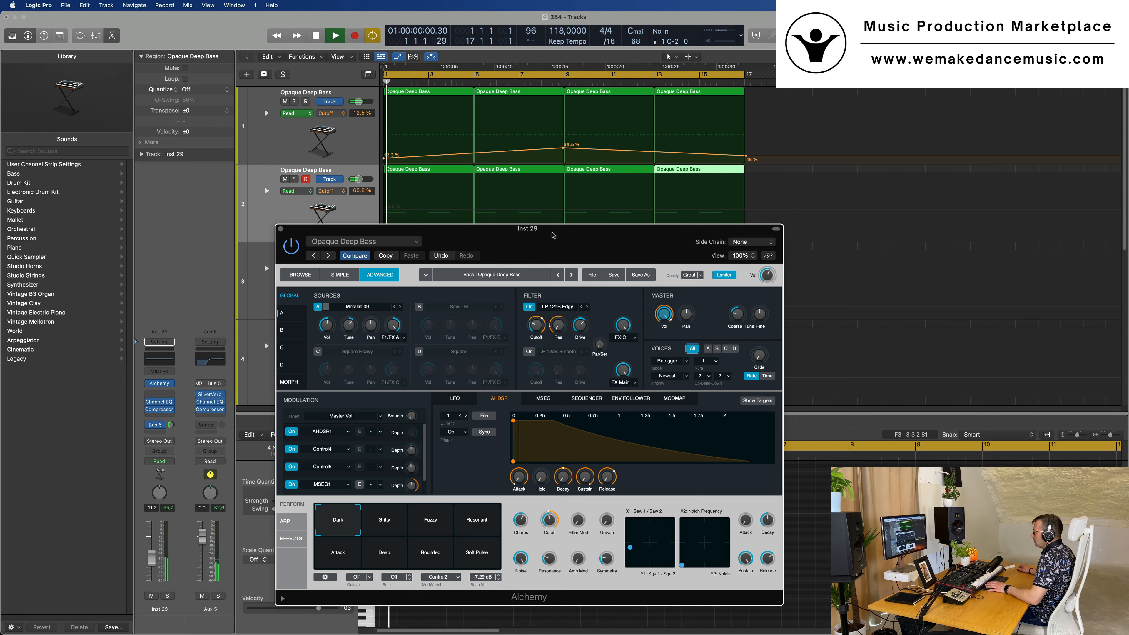
pyautogui.moveTo(505, 237); pyautogui.dragTo(628, 208)
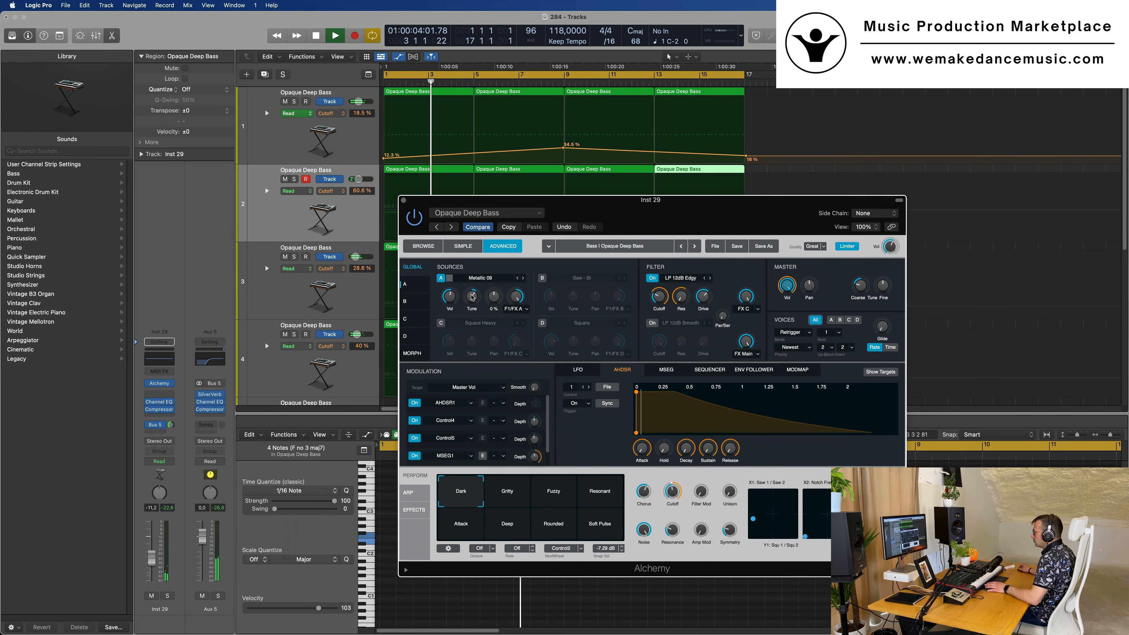
# Raise source A's Tune and replay the bass from the start
pyautogui.moveTo(473, 297); pyautogui.dragTo(494, 281)
pyautogui.press('space')
pyautogui.press('space')
pyautogui.moveTo(669, 206); pyautogui.dragTo(640, 184)
pyautogui.press('space')
pyautogui.press('space')
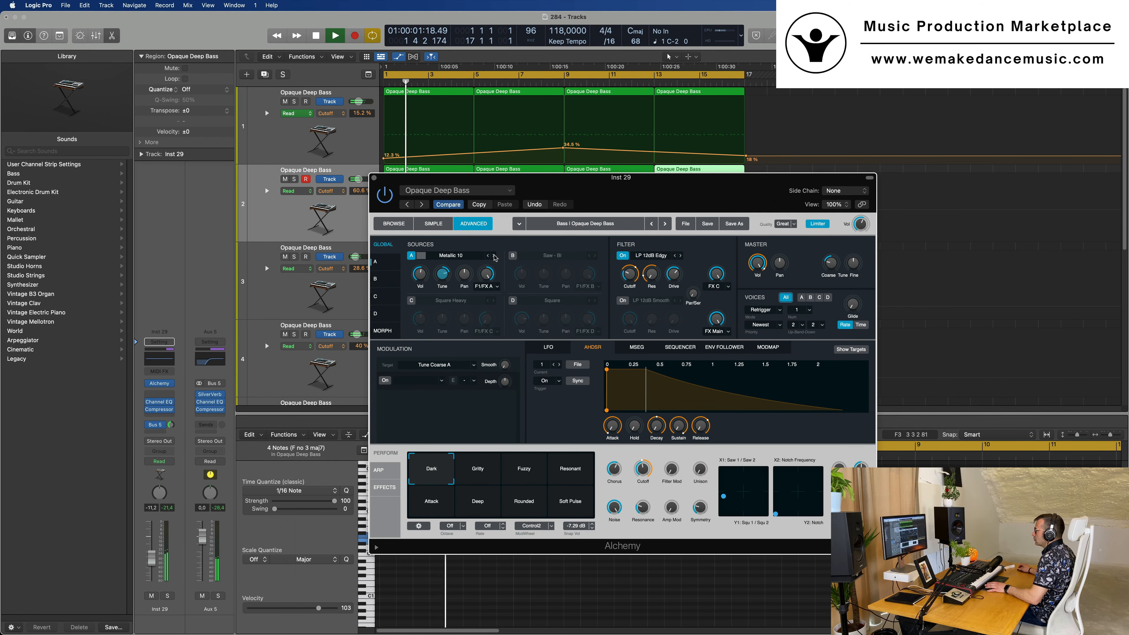
# Step source A through Noisy Ringer and Notch Ringer to the Plastic Voice waveform, replaying from the start each time
pyautogui.click(494, 256)
pyautogui.press('space')
pyautogui.press('space')
pyautogui.click(494, 257)
pyautogui.press('space')
pyautogui.press('space')
pyautogui.press('space')
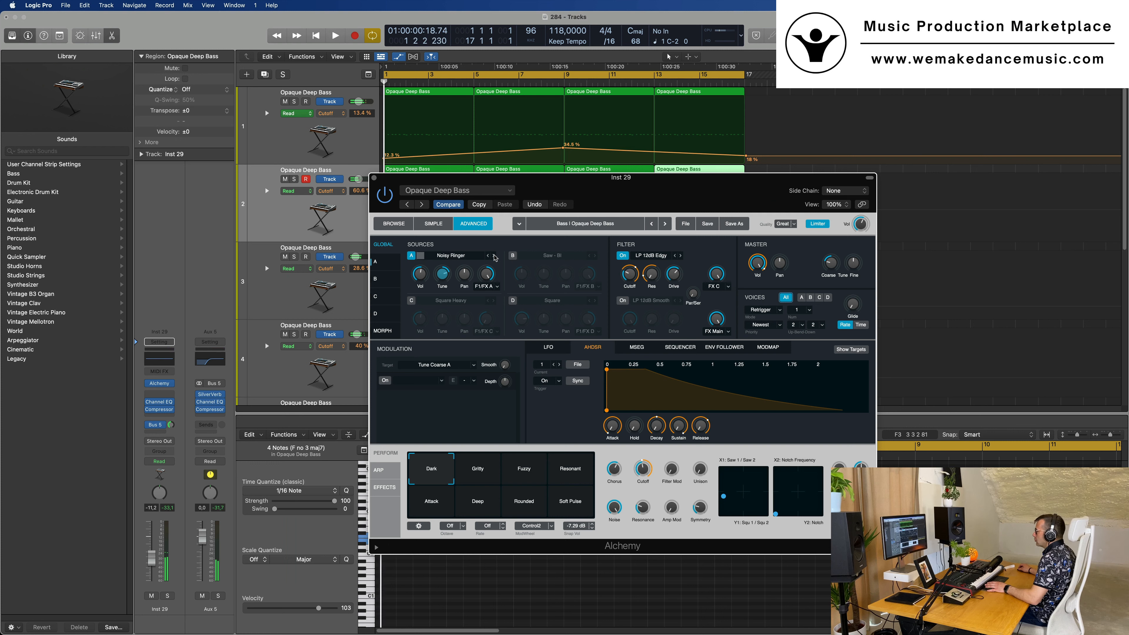
pyautogui.press('space')
pyautogui.press('space')
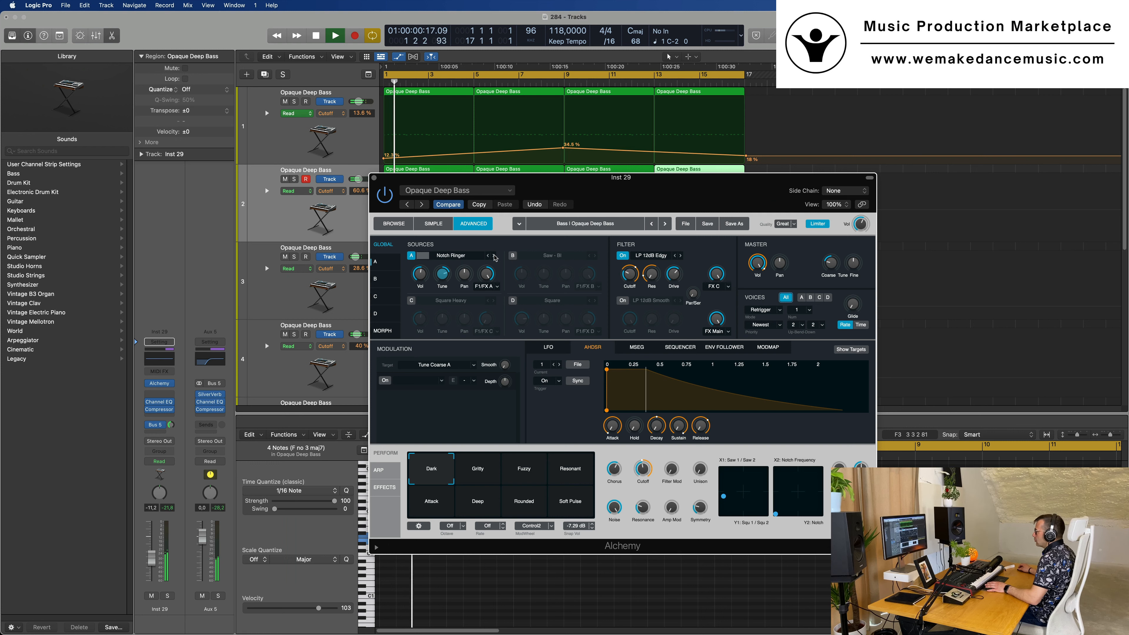
pyautogui.click(494, 256)
pyautogui.press('space')
pyautogui.press('space')
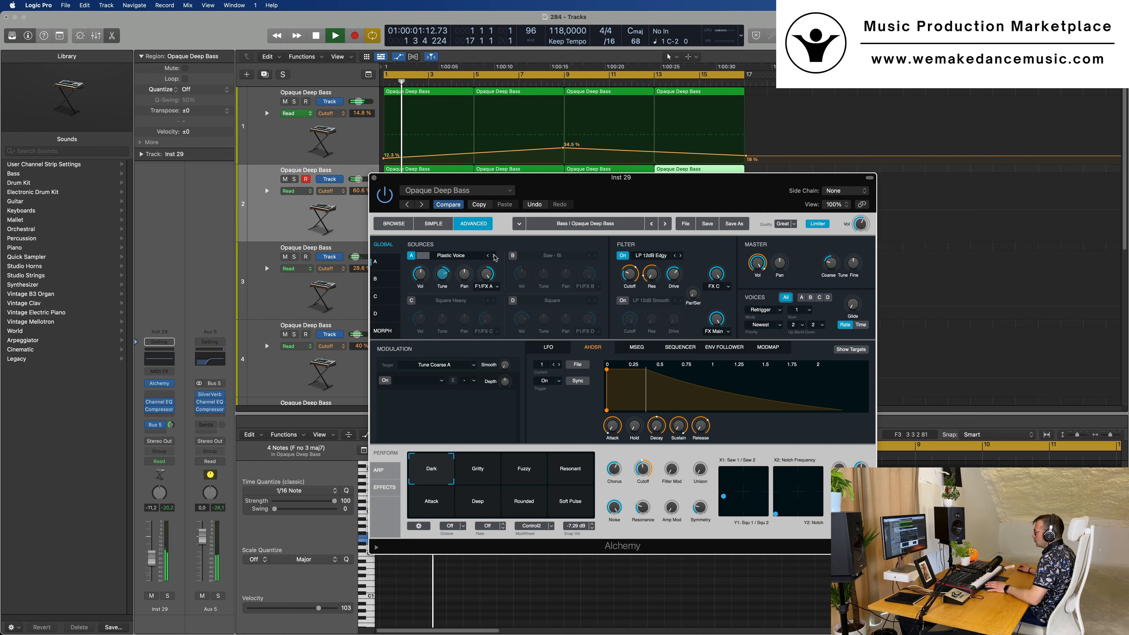
# Turn Alchemy's source C back on and replay the sound from the start
pyautogui.moveTo(648, 187); pyautogui.dragTo(734, 151)
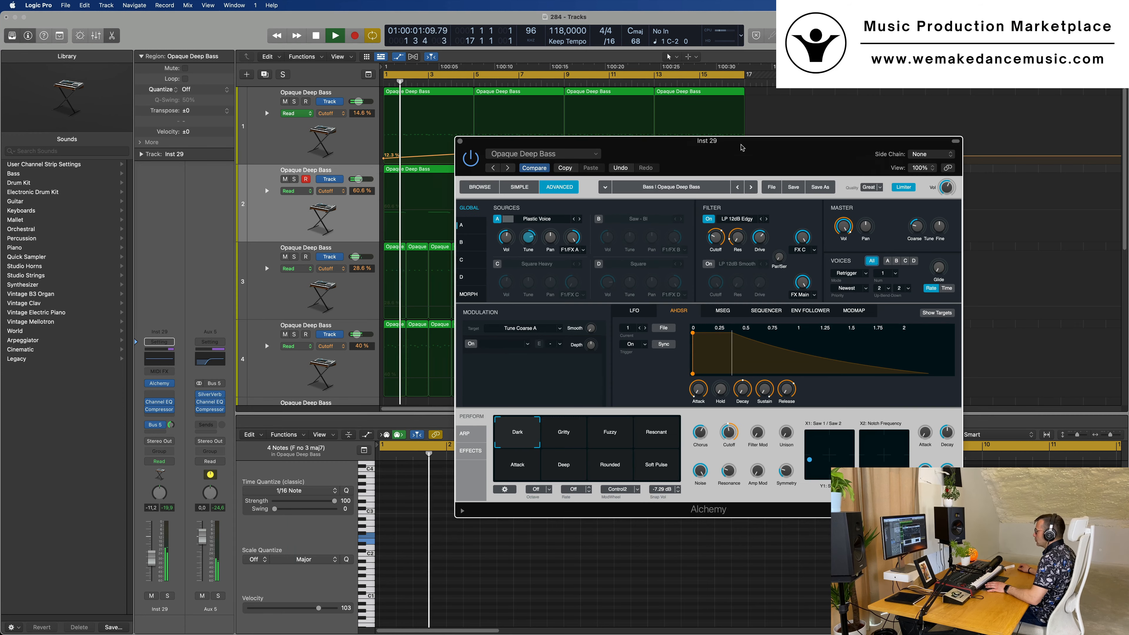
pyautogui.click(497, 263)
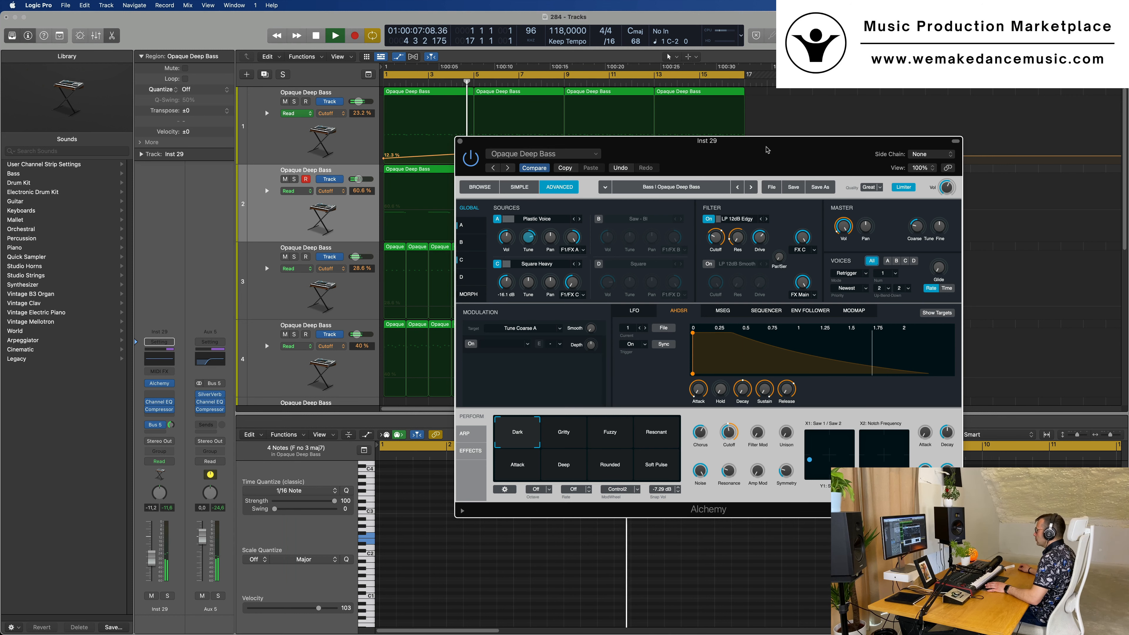
pyautogui.moveTo(728, 156); pyautogui.dragTo(688, 154)
pyautogui.press('space')
pyautogui.press('space')
# Show the Brass category in Alchemy's preset browser while the loop plays
pyautogui.click(440, 185)
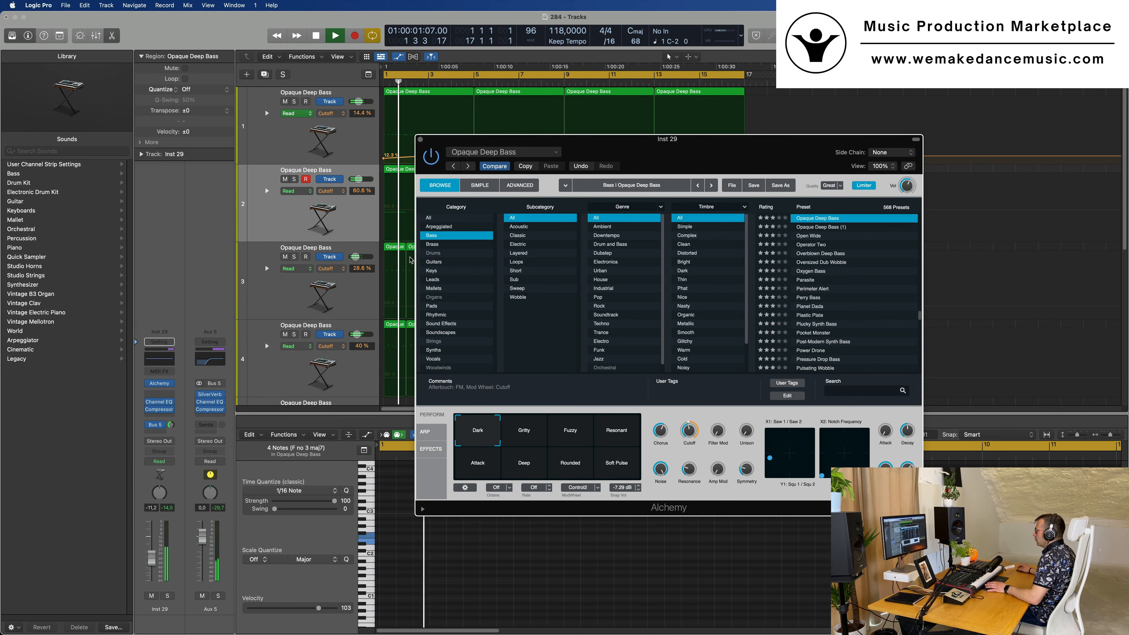
pyautogui.press('space')
pyautogui.press('space')
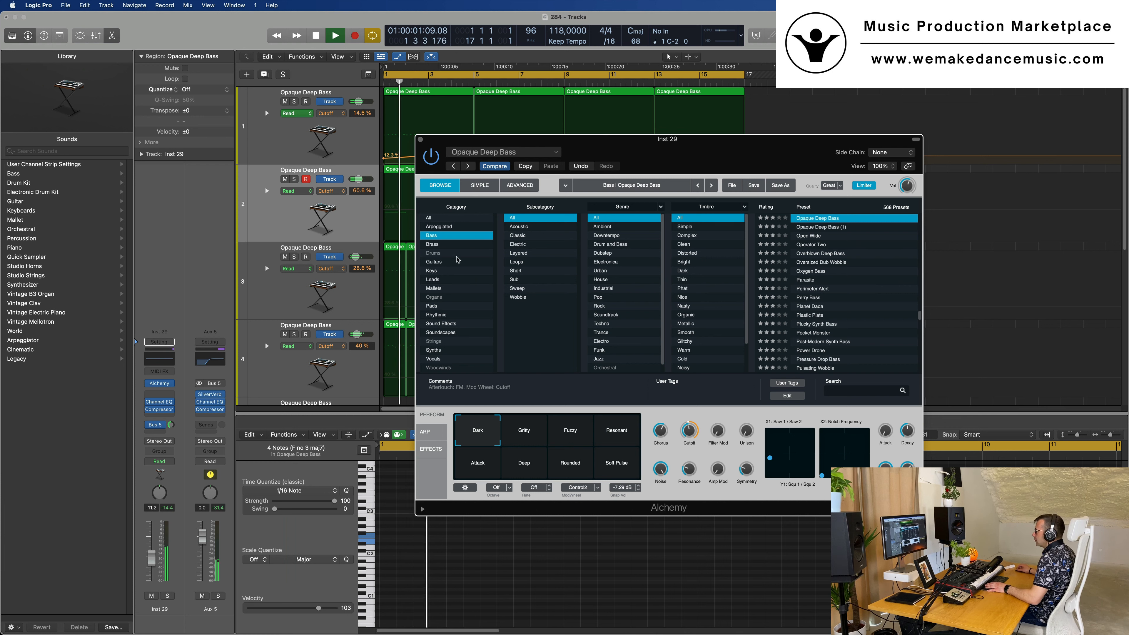
pyautogui.click(431, 244)
pyautogui.press('space')
pyautogui.press('space')
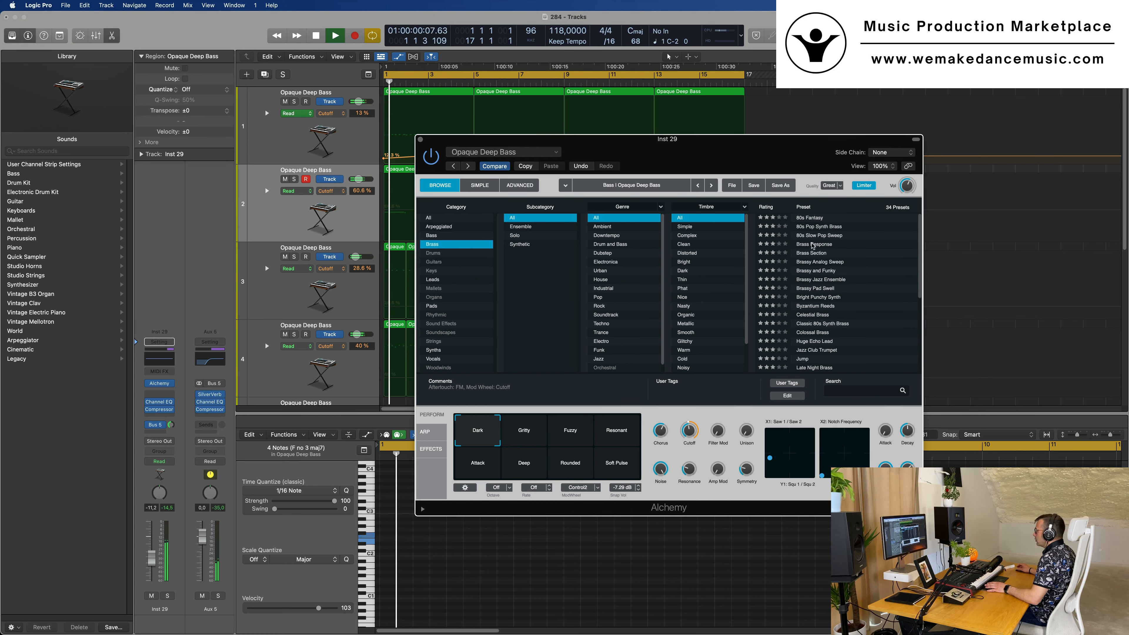
# Audition the Brass Response and Vintage Brassy Bass presets on the second track
pyautogui.click(813, 245)
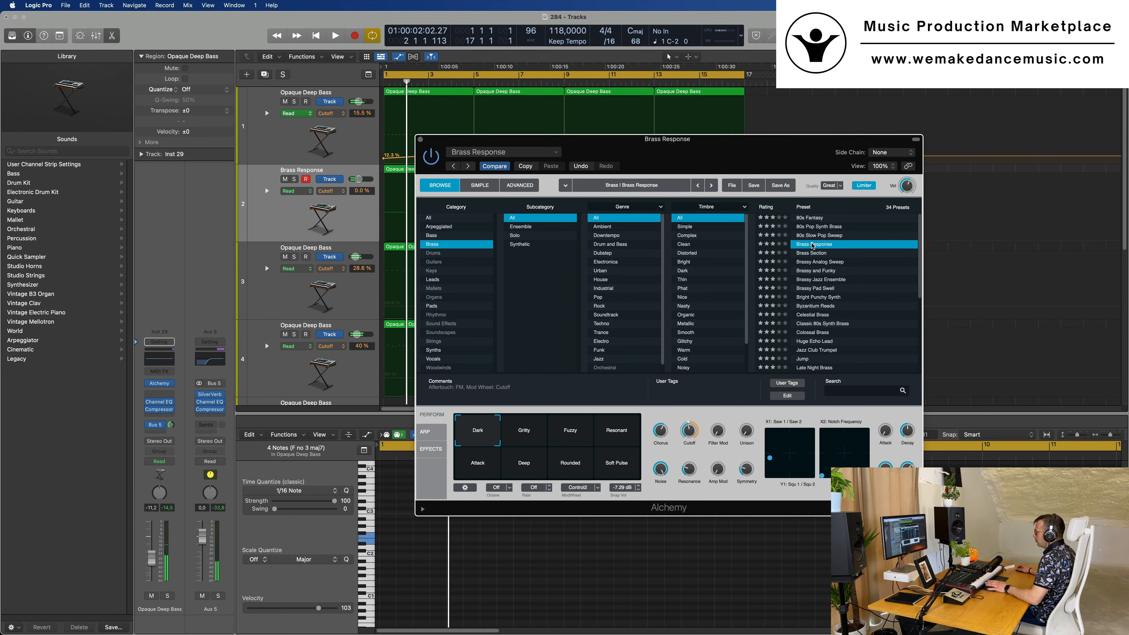
pyautogui.press('space')
pyautogui.press('space')
pyautogui.scroll(-5, 855, 290)
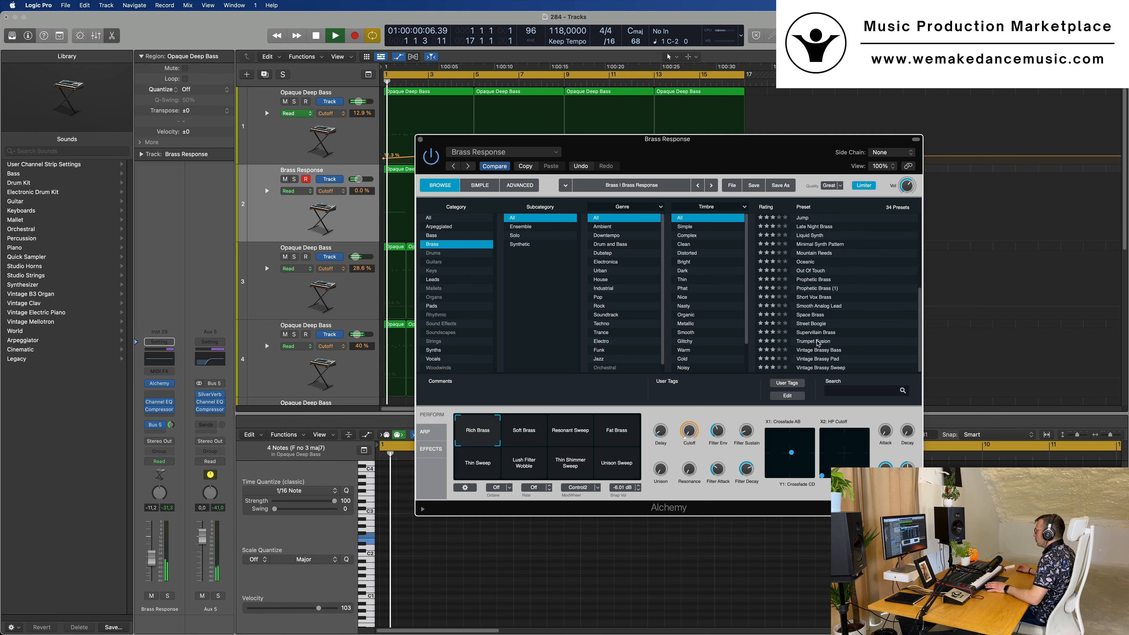
pyautogui.click(820, 349)
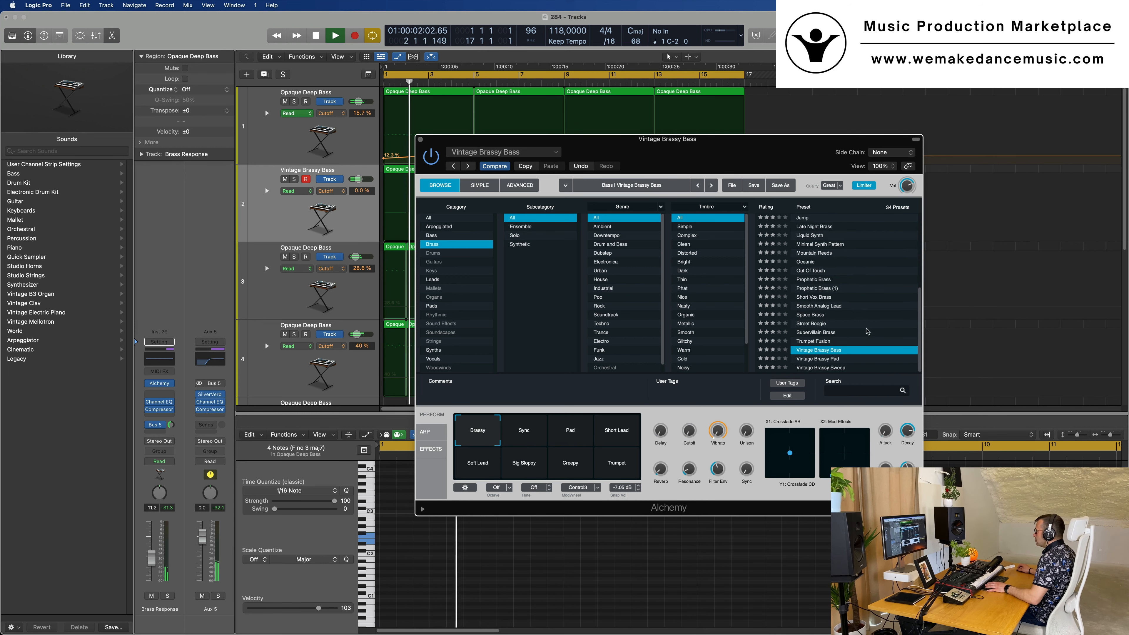
pyautogui.press('space')
pyautogui.press('space')
# Audition the Minimal Synth Pattern and Jazz Club Trumpet presets on the second track
pyautogui.click(819, 246)
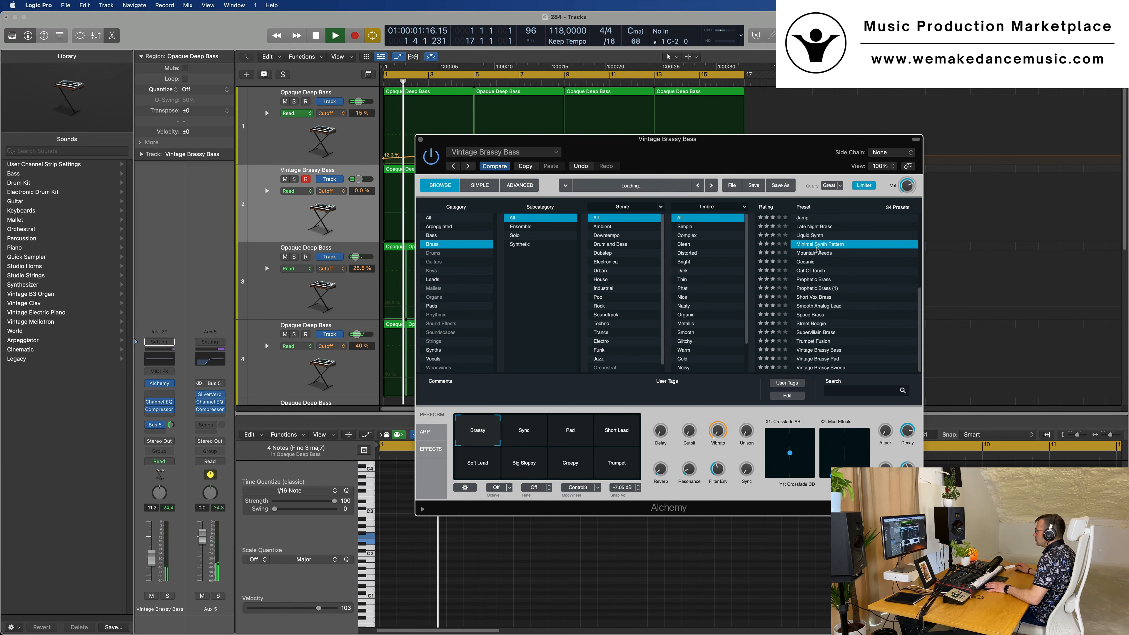
pyautogui.press('space')
pyautogui.press('space')
pyautogui.scroll(2, 859, 287)
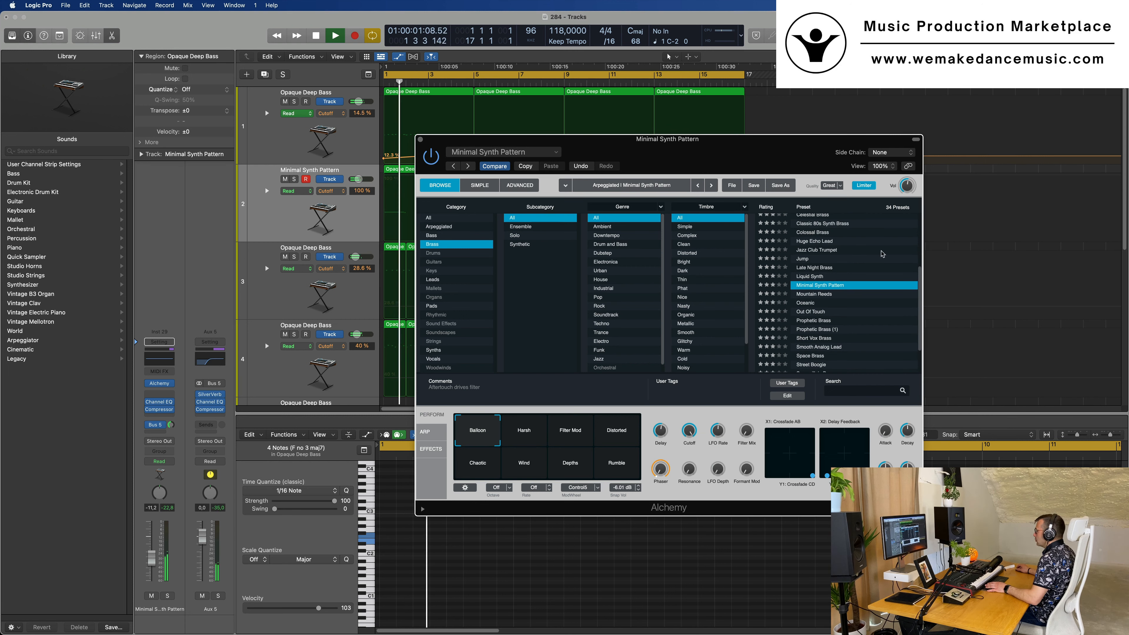
pyautogui.click(823, 251)
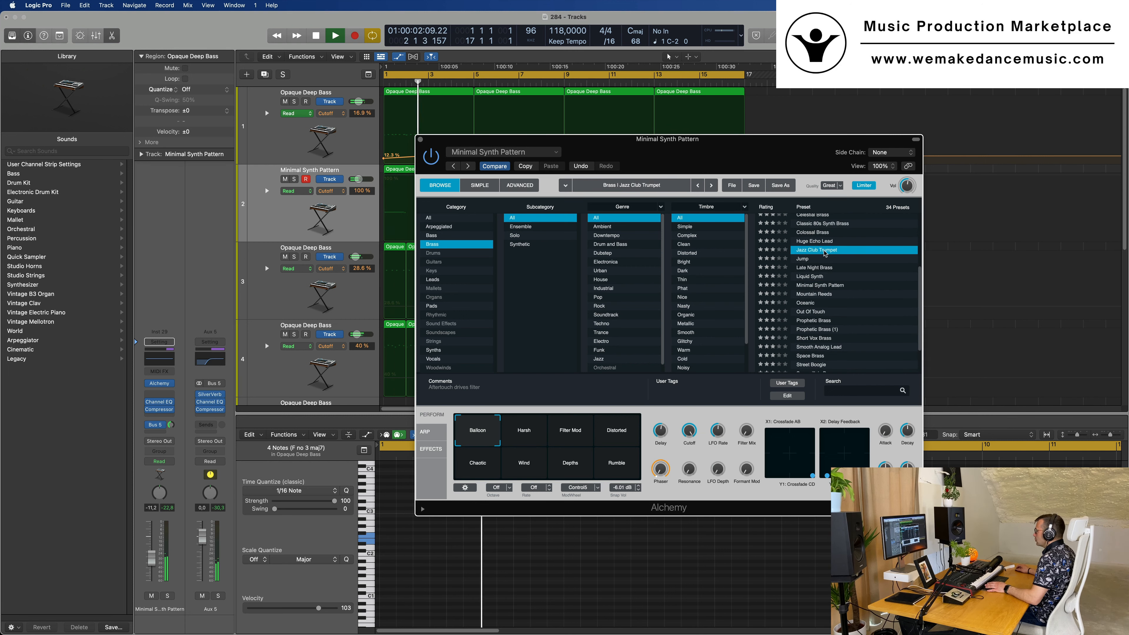
pyautogui.press('space')
pyautogui.press('space')
# Load the Byzantium Reeds preset on the second track and replay from the start
pyautogui.scroll(1, 851, 268)
pyautogui.scroll(2, 840, 266)
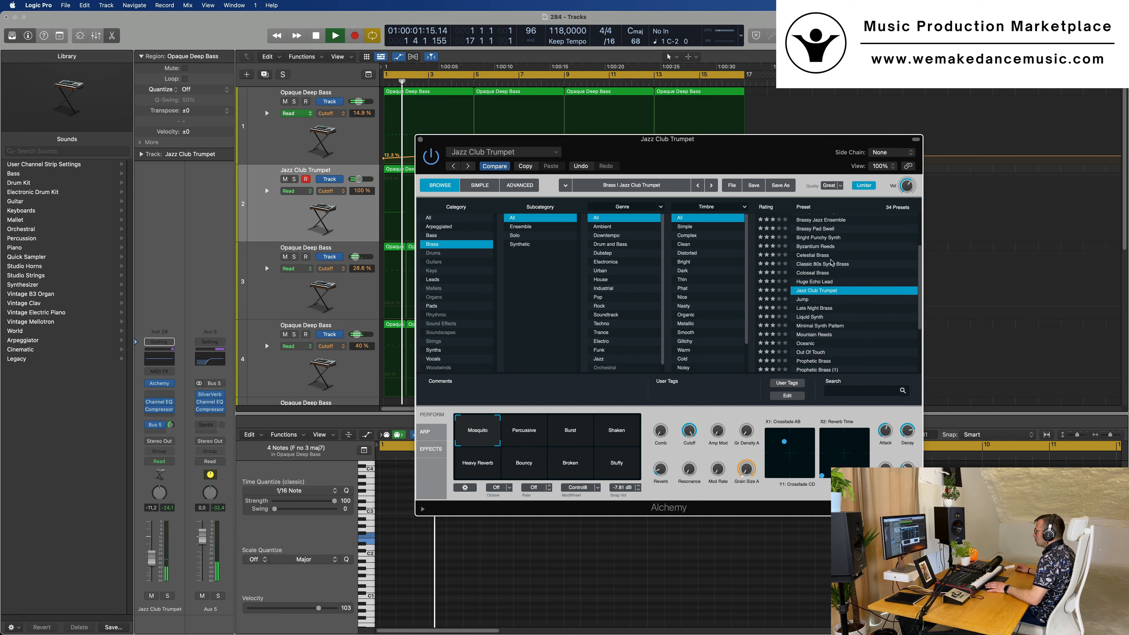
pyautogui.click(819, 248)
pyautogui.press('space')
pyautogui.press('space')
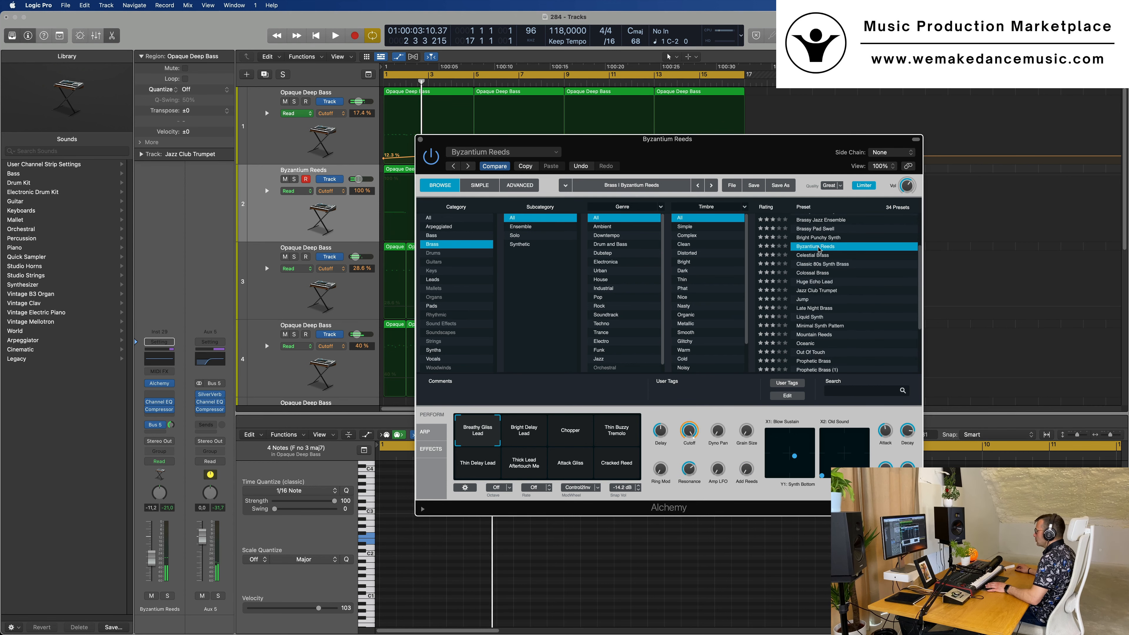
# Select all regions of the second track during playback and reposition the Alchemy window beside them
pyautogui.moveTo(713, 160); pyautogui.dragTo(854, 154)
pyautogui.press('space')
pyautogui.press('space')
pyautogui.click(298, 209)
pyautogui.moveTo(768, 153); pyautogui.dragTo(698, 164)
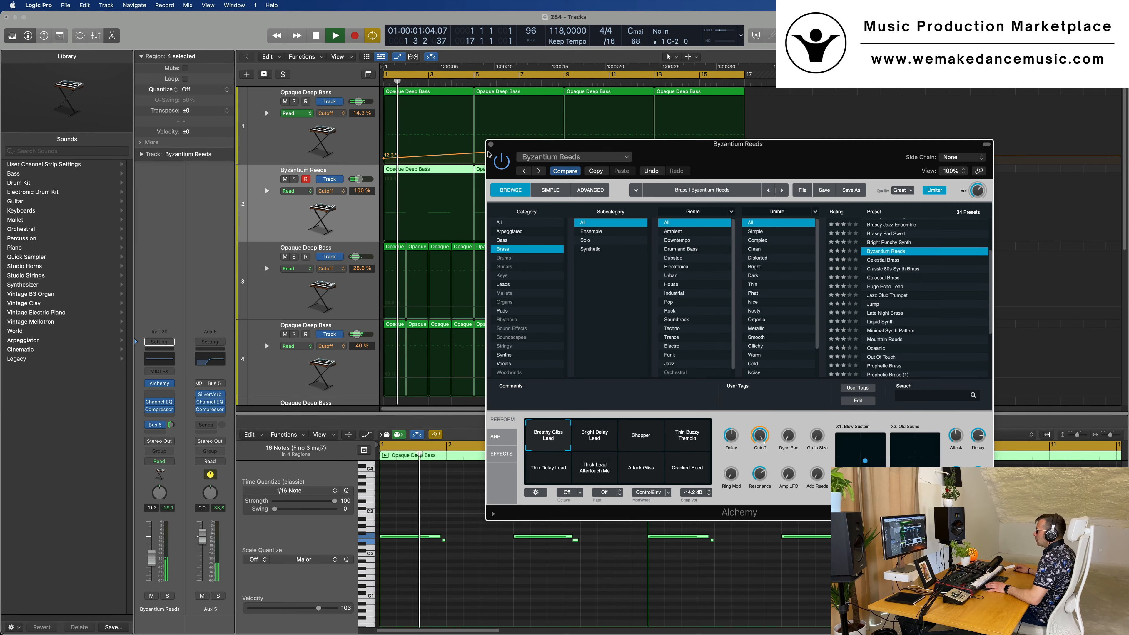
# Duplicate the Byzantium Reeds track, mute the original during playback and open Alchemy on the duplicate
pyautogui.press('space')
pyautogui.press('v')
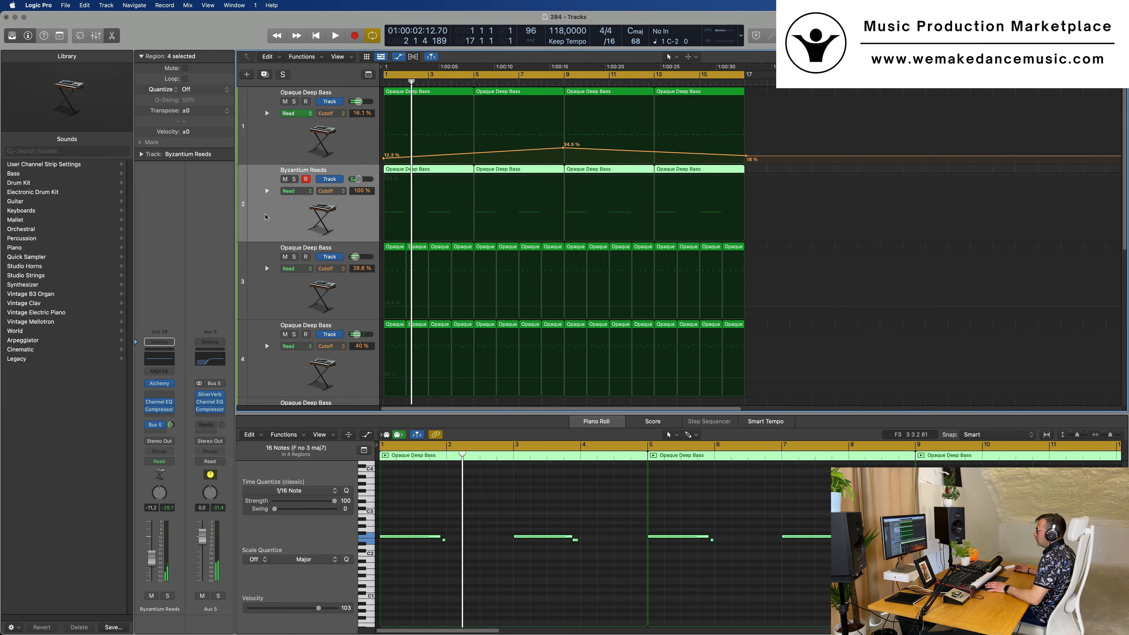
pyautogui.press('super+d')
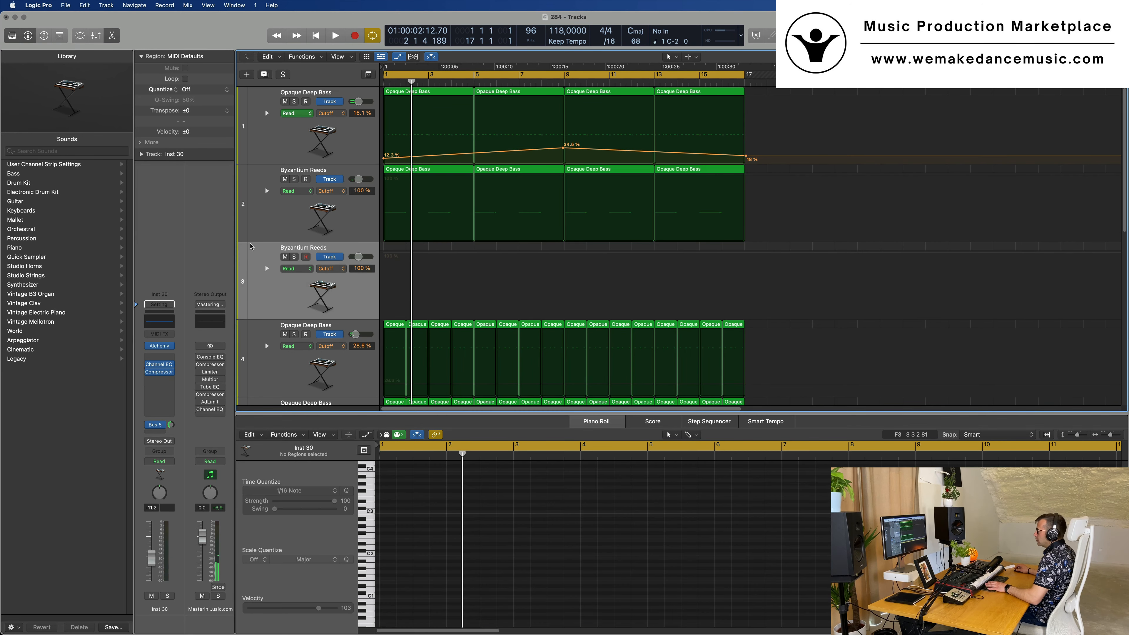
pyautogui.press('space')
pyautogui.hotkey('ctrl', 'm')
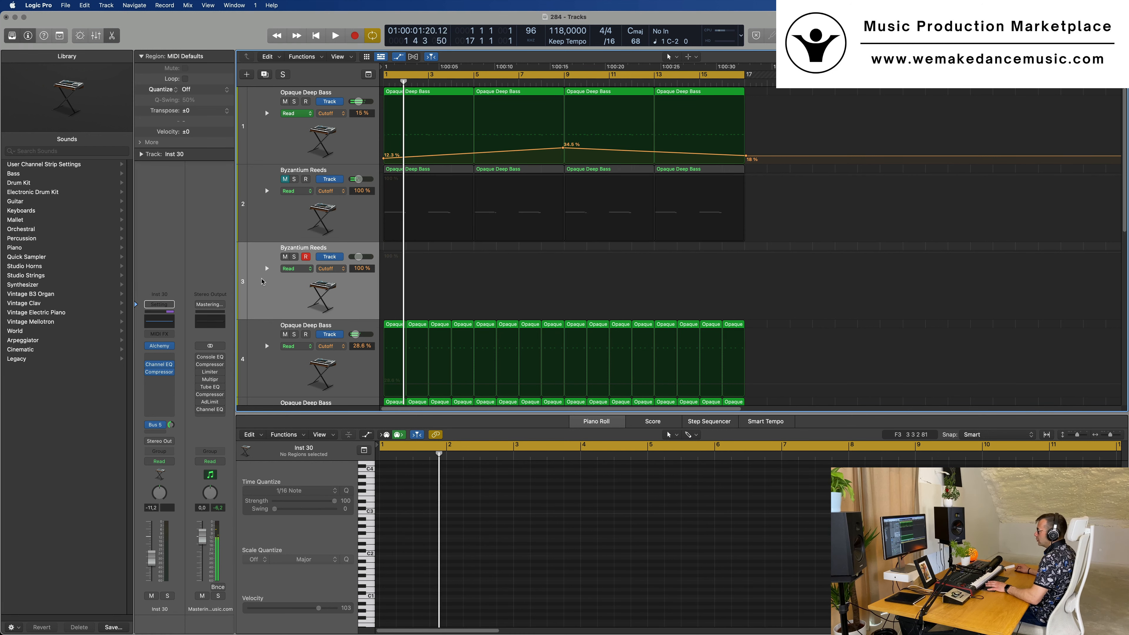
pyautogui.click(161, 346)
pyautogui.moveTo(712, 137); pyautogui.dragTo(660, 137)
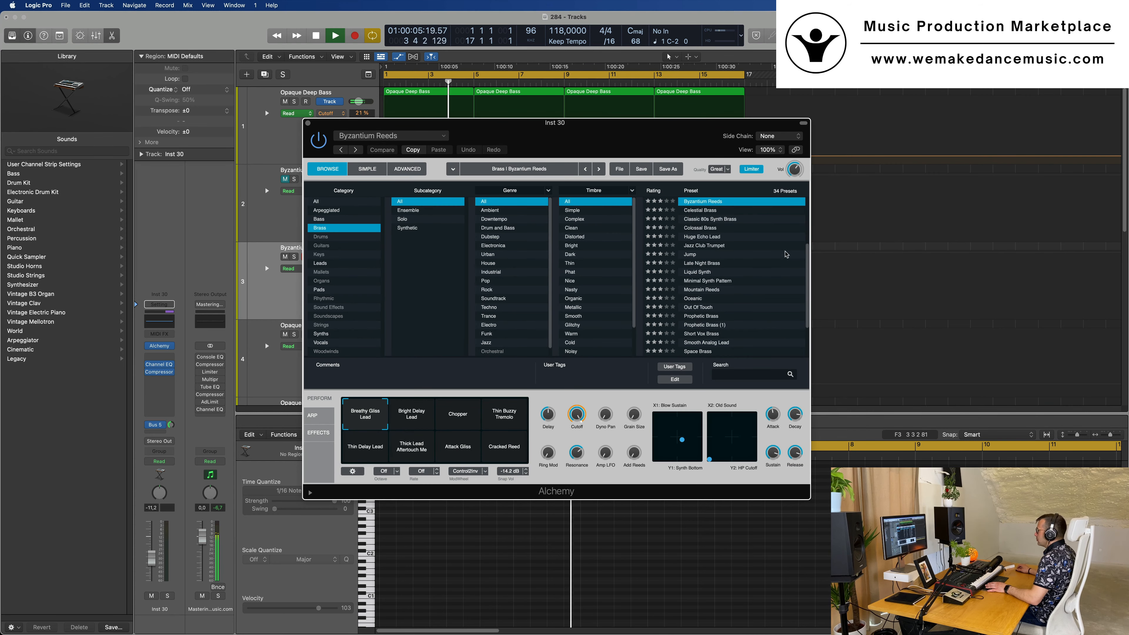
# Search Alchemy's Pads category for "per", load the Perfect Pad 01 preset and raise the track's volume to -4.8 dB
pyautogui.click(318, 290)
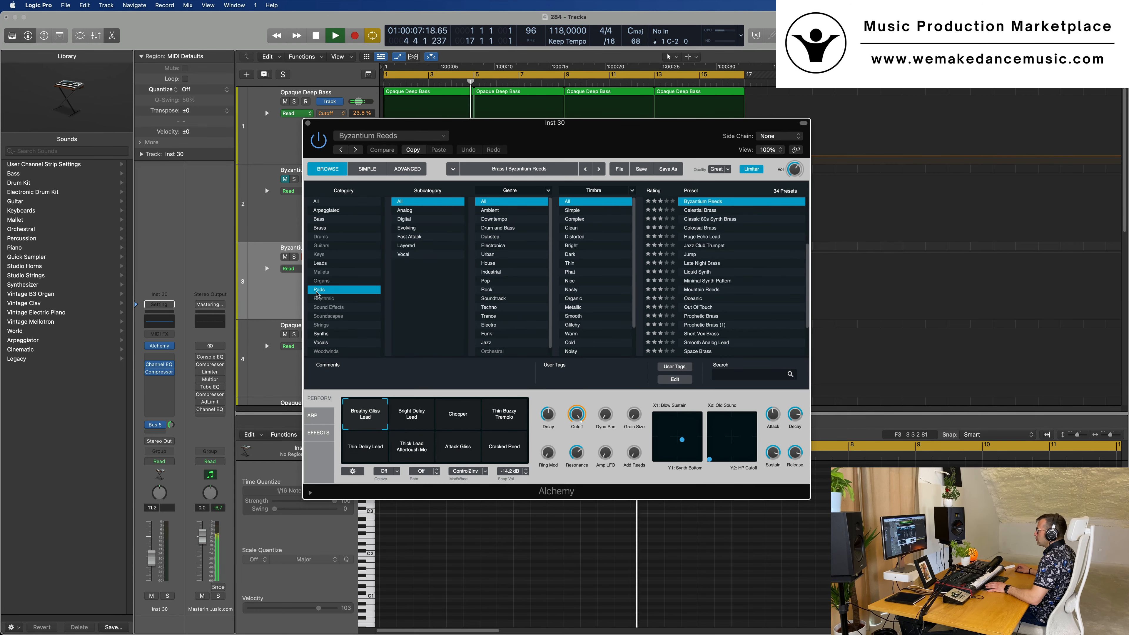
pyautogui.scroll(-15, 734, 291)
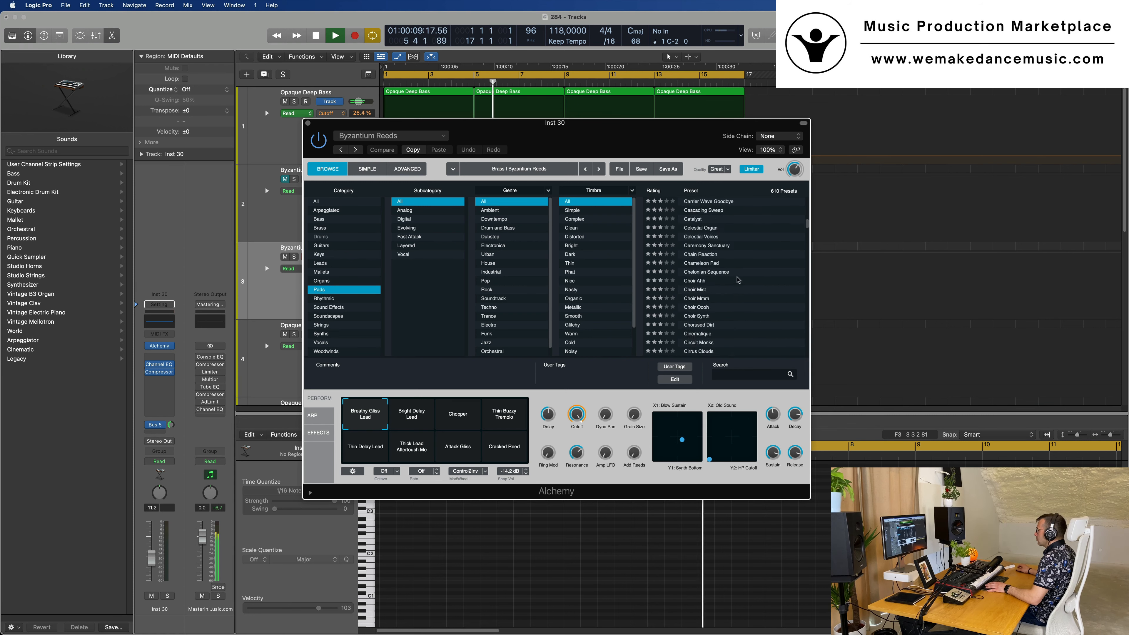
pyautogui.scroll(-10, 739, 281)
pyautogui.scroll(-15, 740, 281)
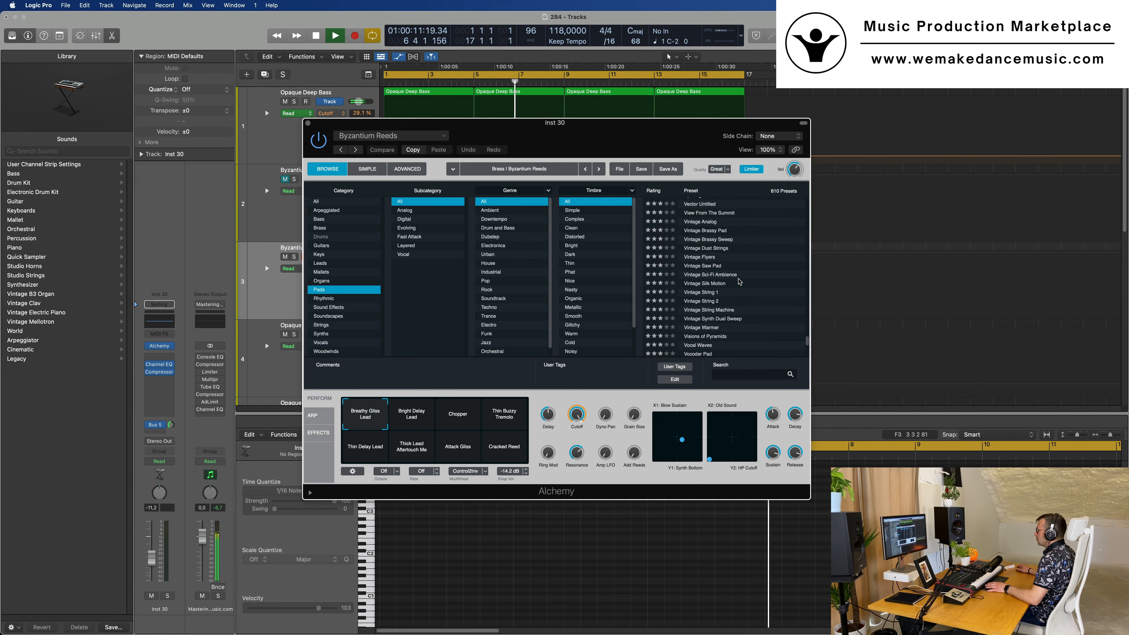
pyautogui.scroll(10, 734, 267)
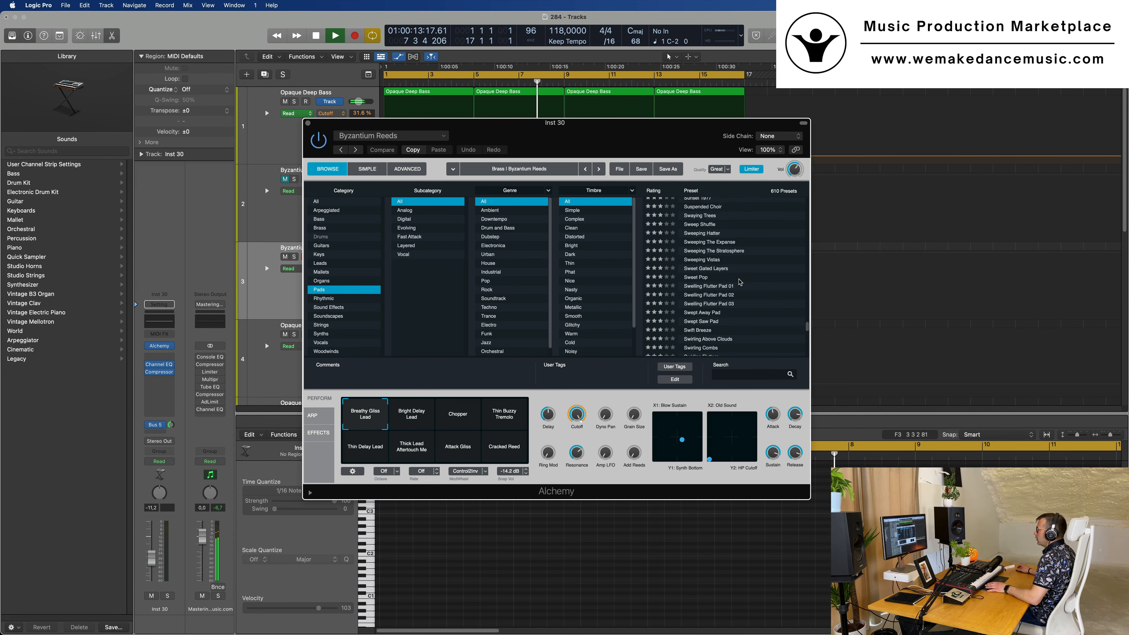
pyautogui.click(740, 372)
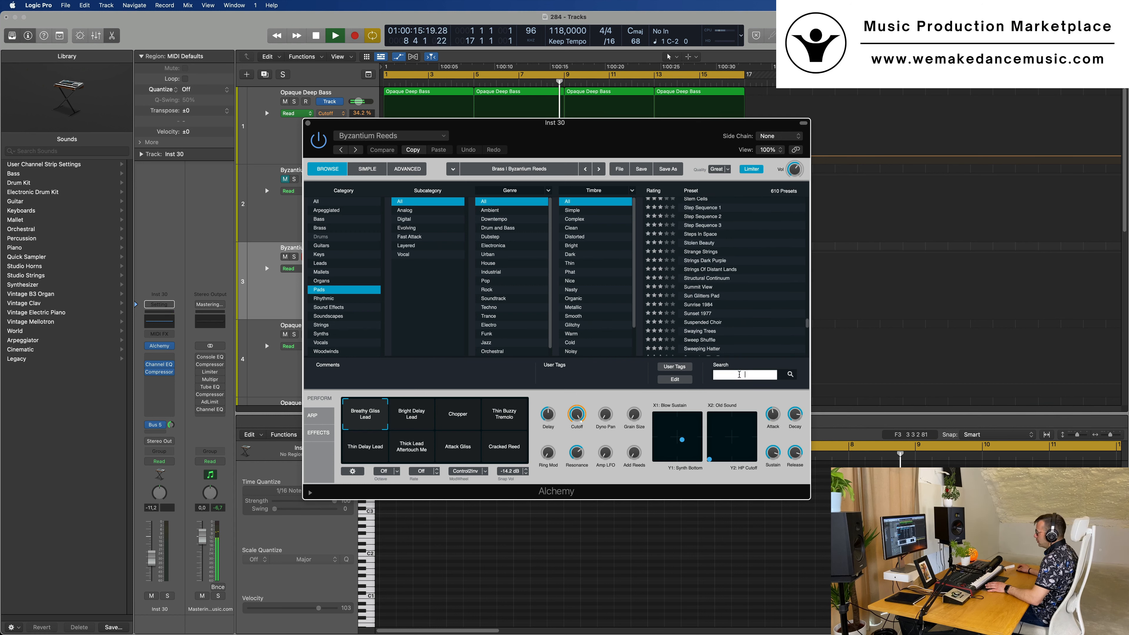
pyautogui.write('per')
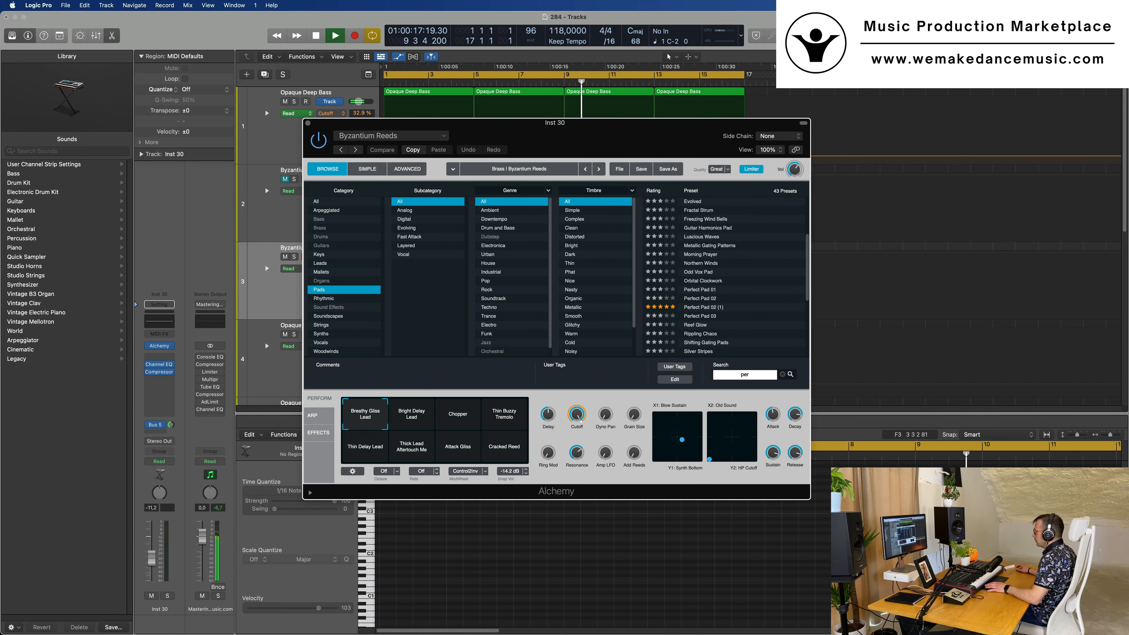
pyautogui.click(700, 290)
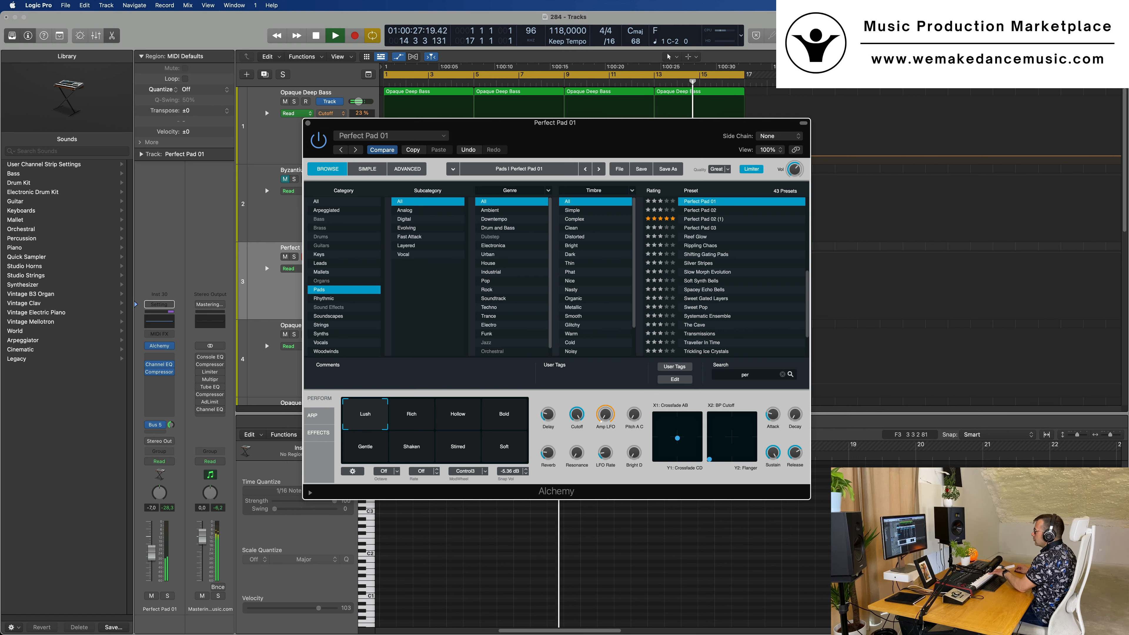
pyautogui.moveTo(151, 556); pyautogui.dragTo(145, 540)
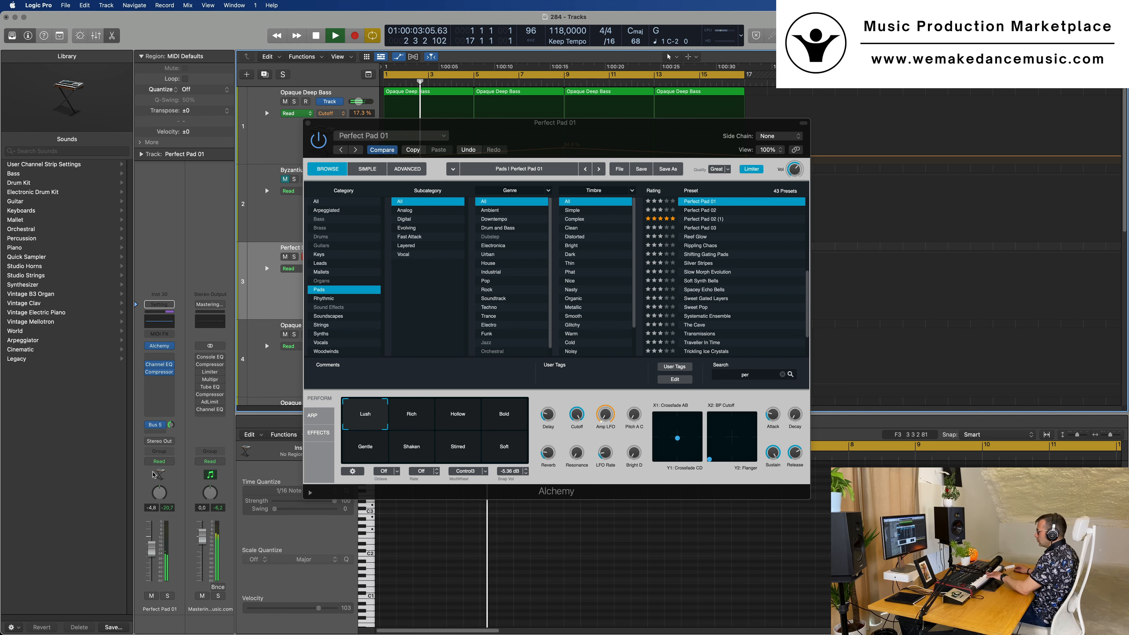
# Record a pad chord progression on the third track, replay it from the start and move Alchemy clear of the recorded notes
pyautogui.press('r')
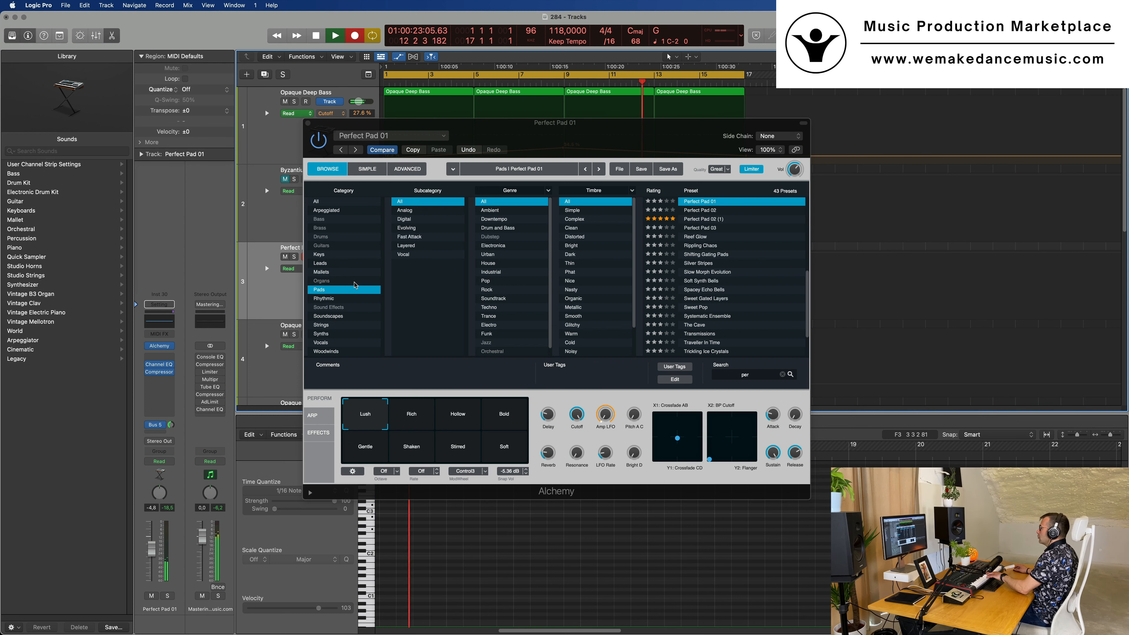
pyautogui.press('space')
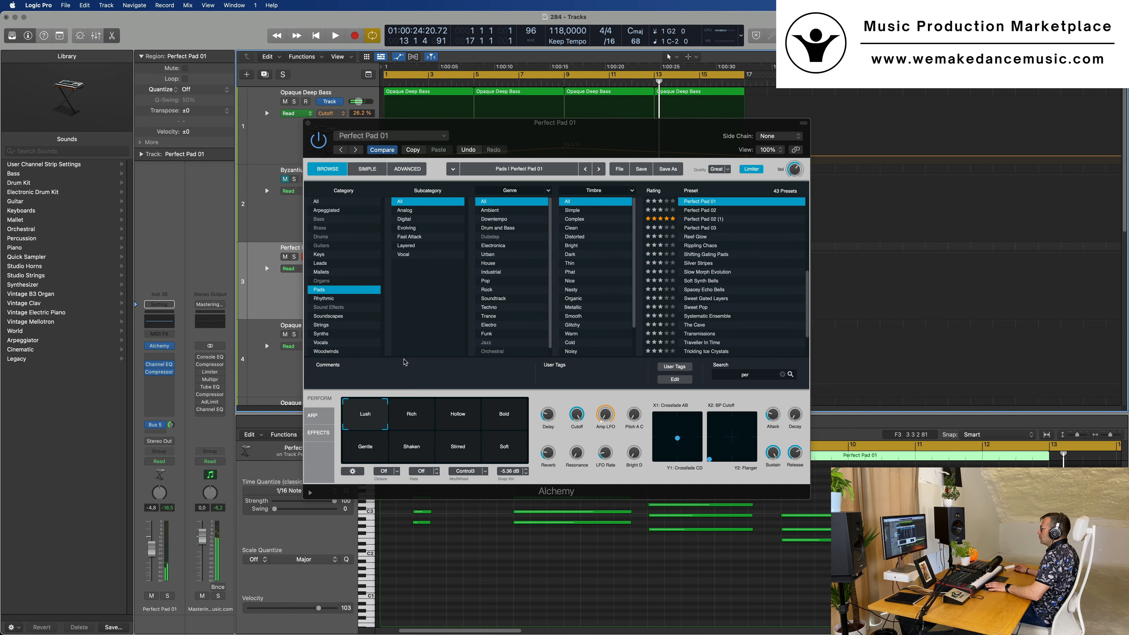
pyautogui.press('space')
pyautogui.moveTo(723, 124); pyautogui.dragTo(358, 220)
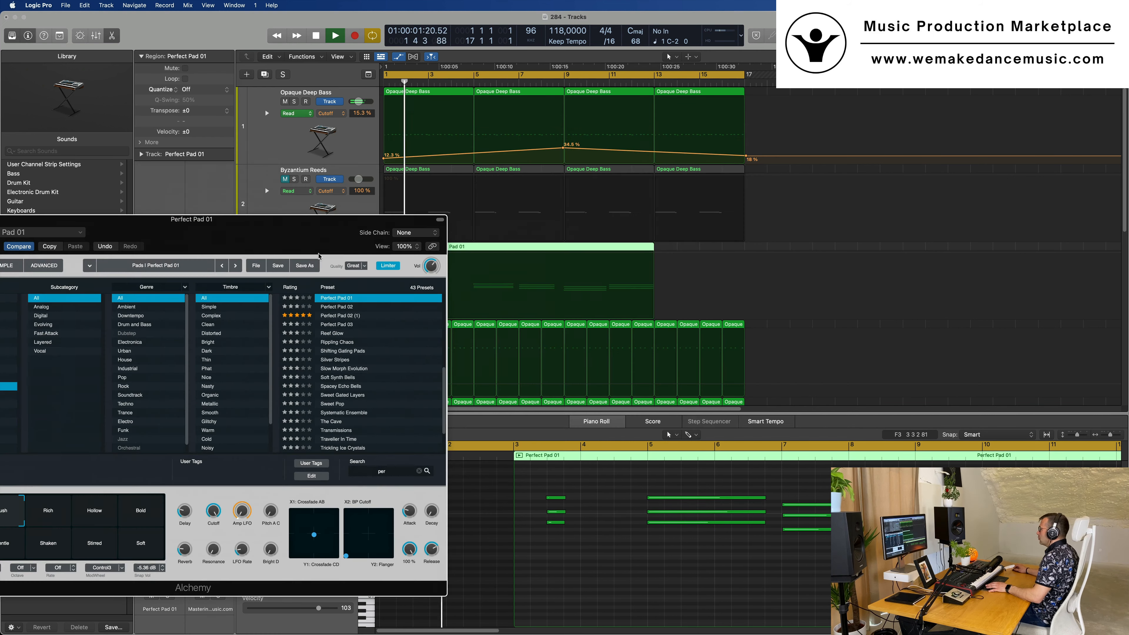
pyautogui.hscroll(-2, 805, 571)
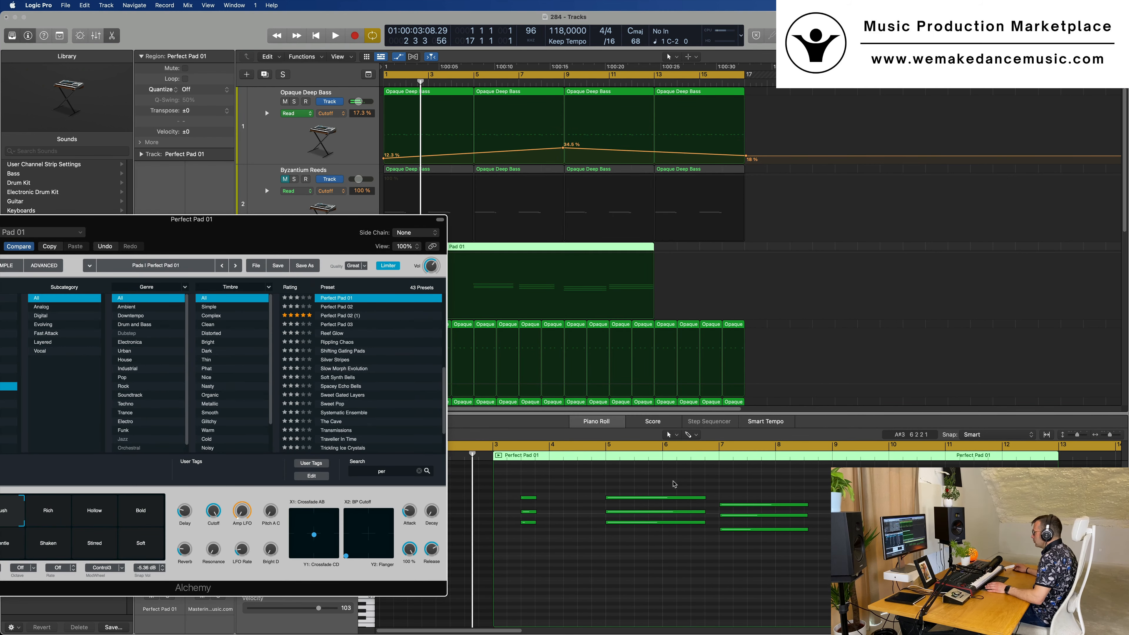
# Trim the second recorded chord's notes to a length of 1 3 0 0 and lengthen the third chord's notes to match
pyautogui.moveTo(675, 485); pyautogui.dragTo(830, 594)
pyautogui.click(772, 484)
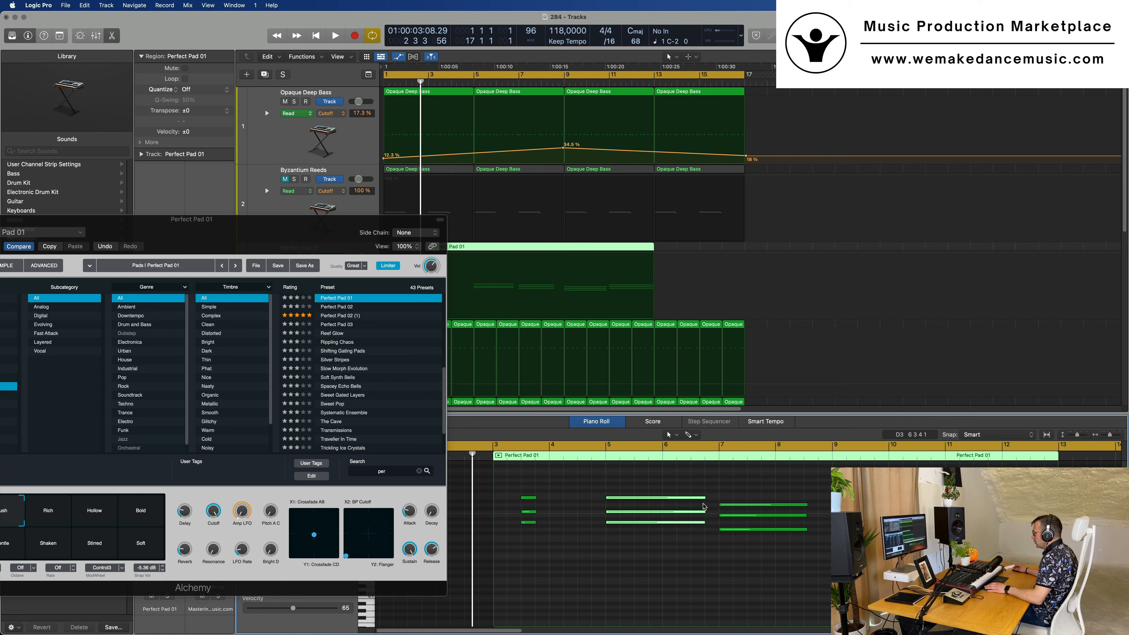
pyautogui.moveTo(705, 498); pyautogui.dragTo(704, 499)
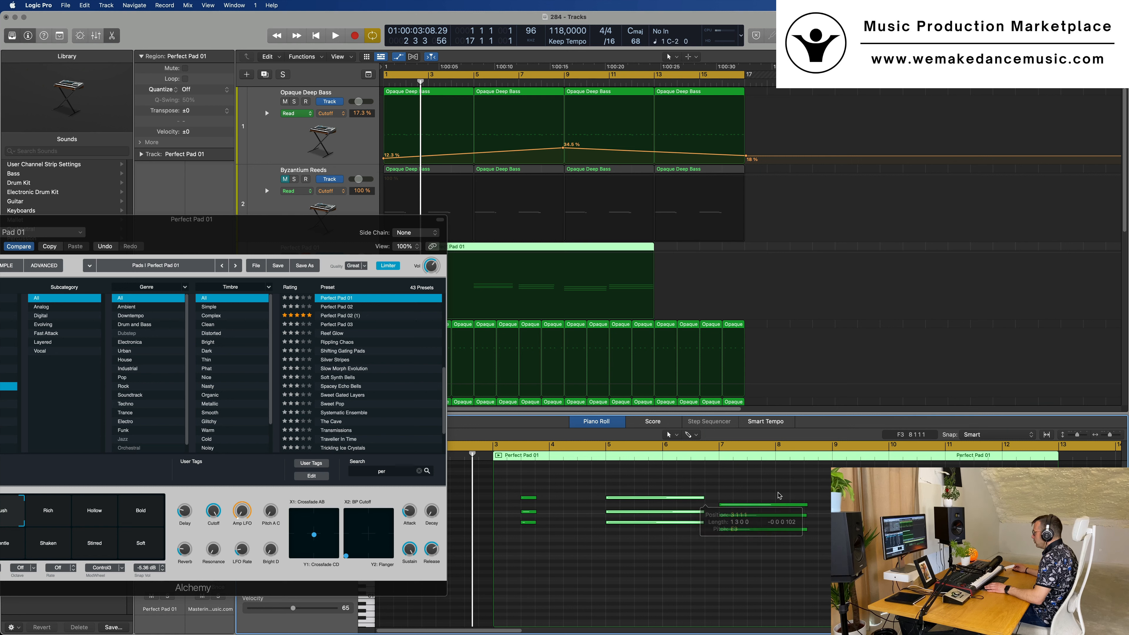
pyautogui.moveTo(776, 495); pyautogui.dragTo(798, 550)
pyautogui.moveTo(807, 505); pyautogui.dragTo(819, 508)
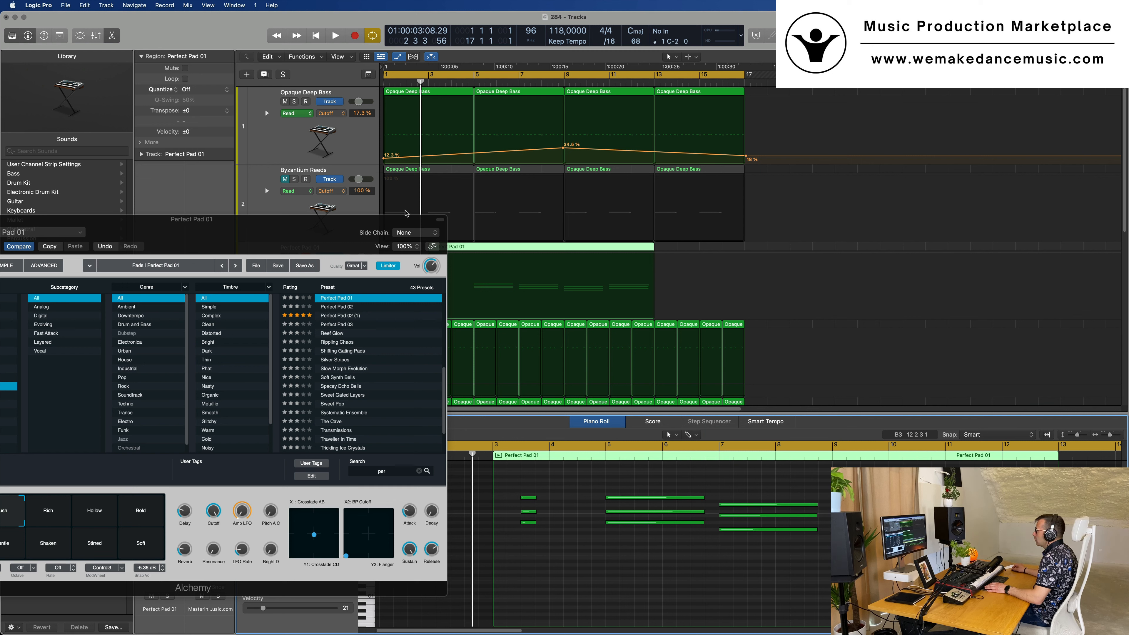
# Split the Perfect Pad 01 region at bar 5, delete the earlier part, move the remainder to bar 1 and play it
pyautogui.moveTo(366, 223); pyautogui.dragTo(1125, 245)
pyautogui.click(475, 254)
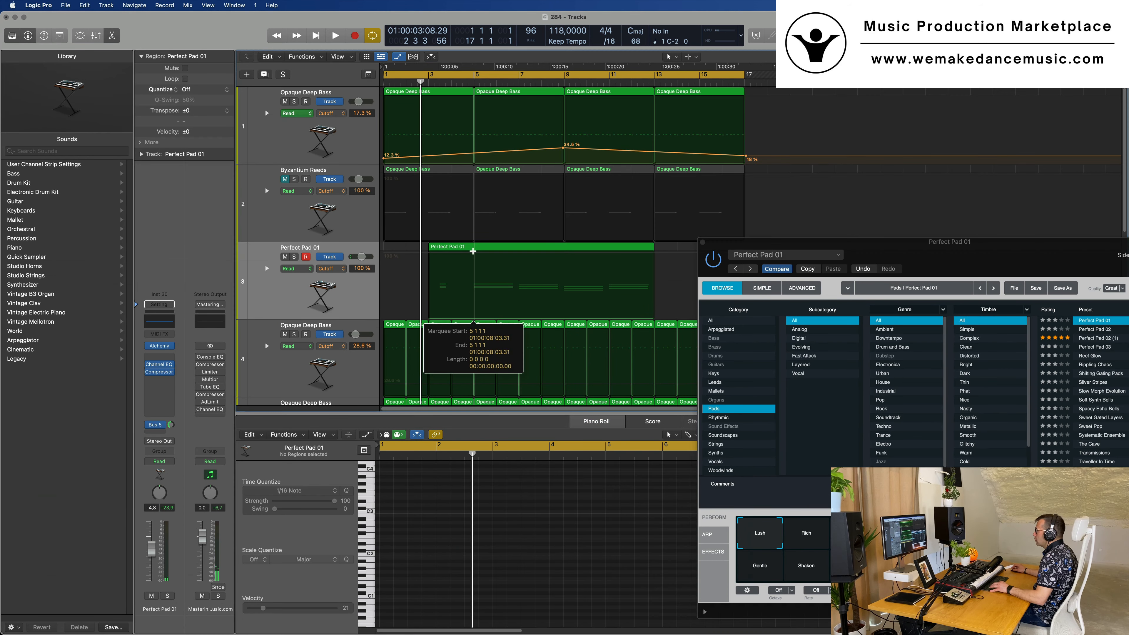
pyautogui.keyDown('super'); pyautogui.doubleClick(474, 246); pyautogui.keyUp('super')
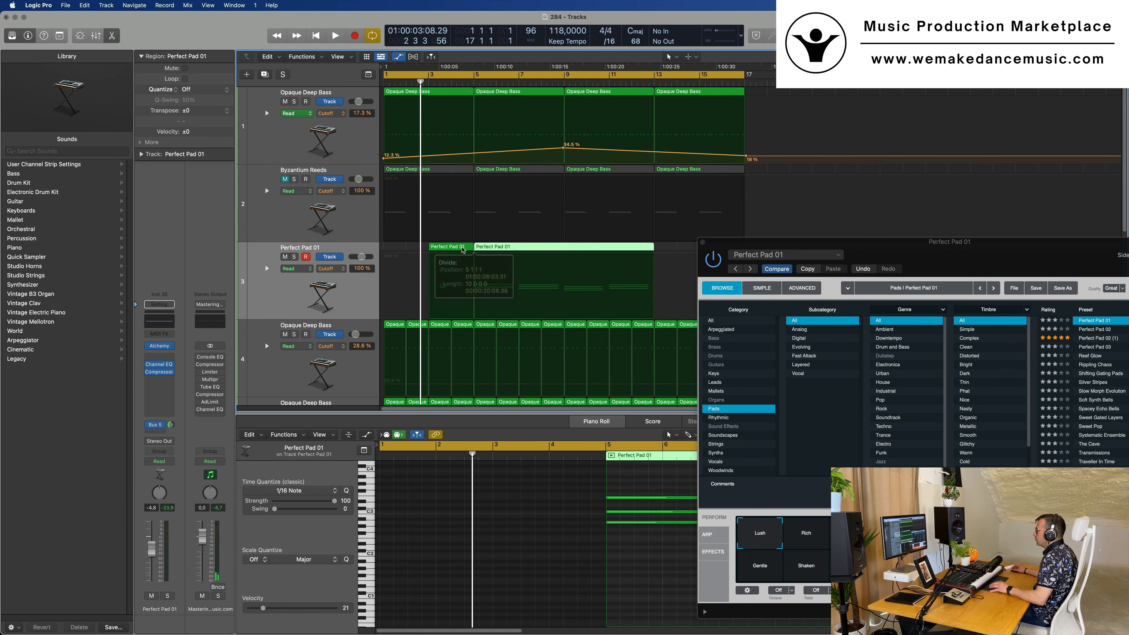
pyautogui.click(462, 248)
pyautogui.press('Delete')
pyautogui.moveTo(561, 248); pyautogui.dragTo(471, 247)
pyautogui.press('space')
pyautogui.press('super+Left')
pyautogui.press('super+Left')
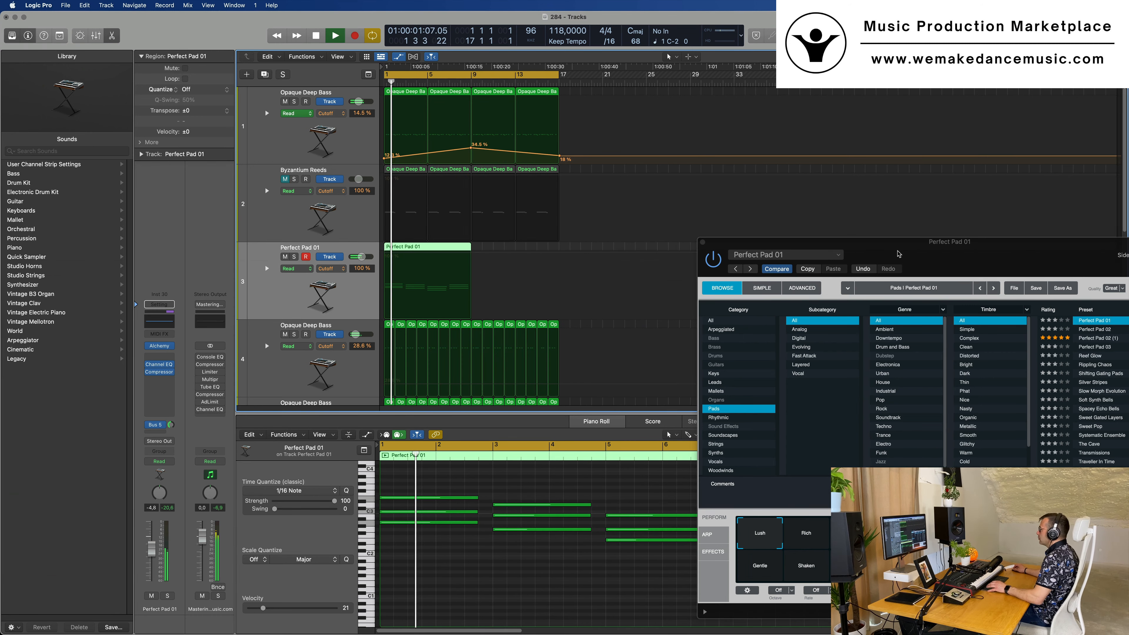
# Close Alchemy, replay the pad and lower its Channel EQ low cut to 147 Hz
pyautogui.moveTo(771, 245); pyautogui.dragTo(476, 292)
pyautogui.click(409, 288)
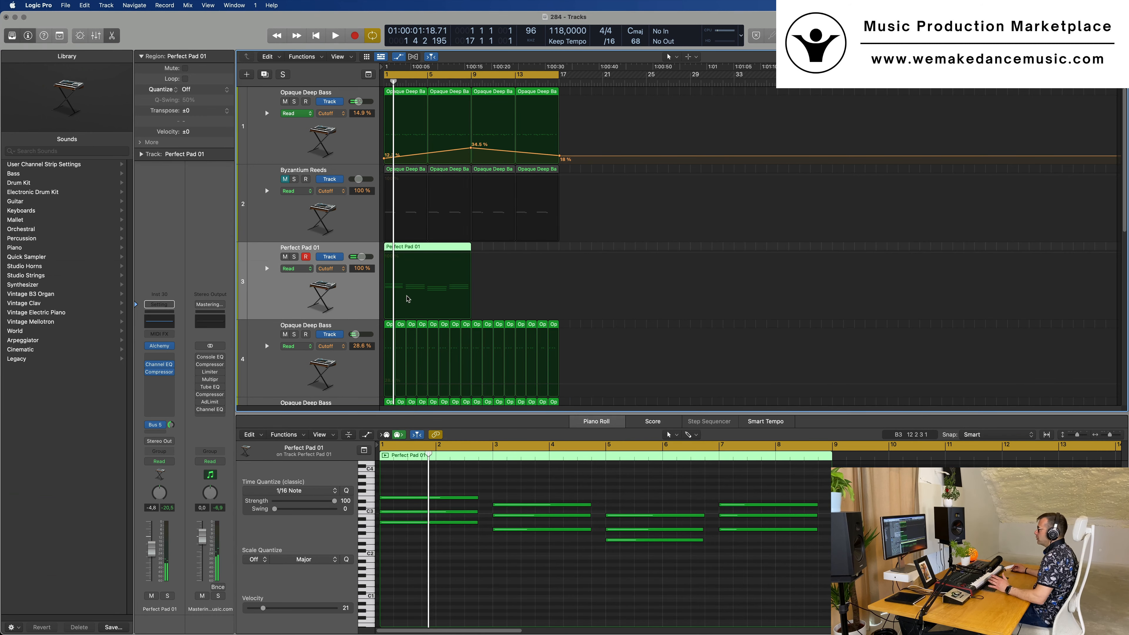
pyautogui.press('space')
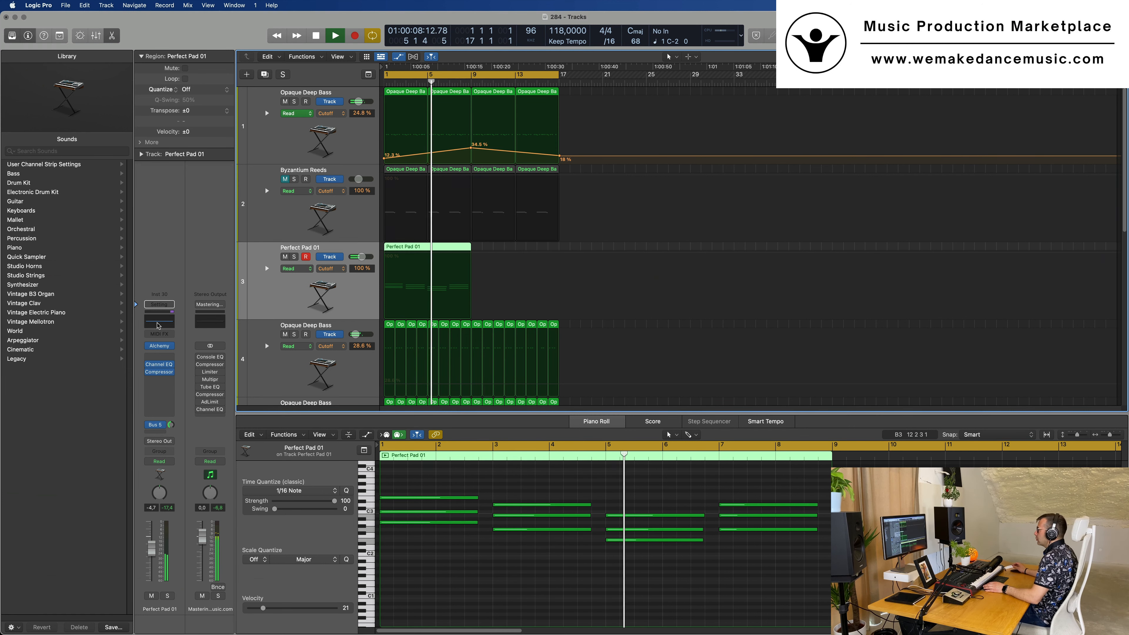
pyautogui.click(158, 365)
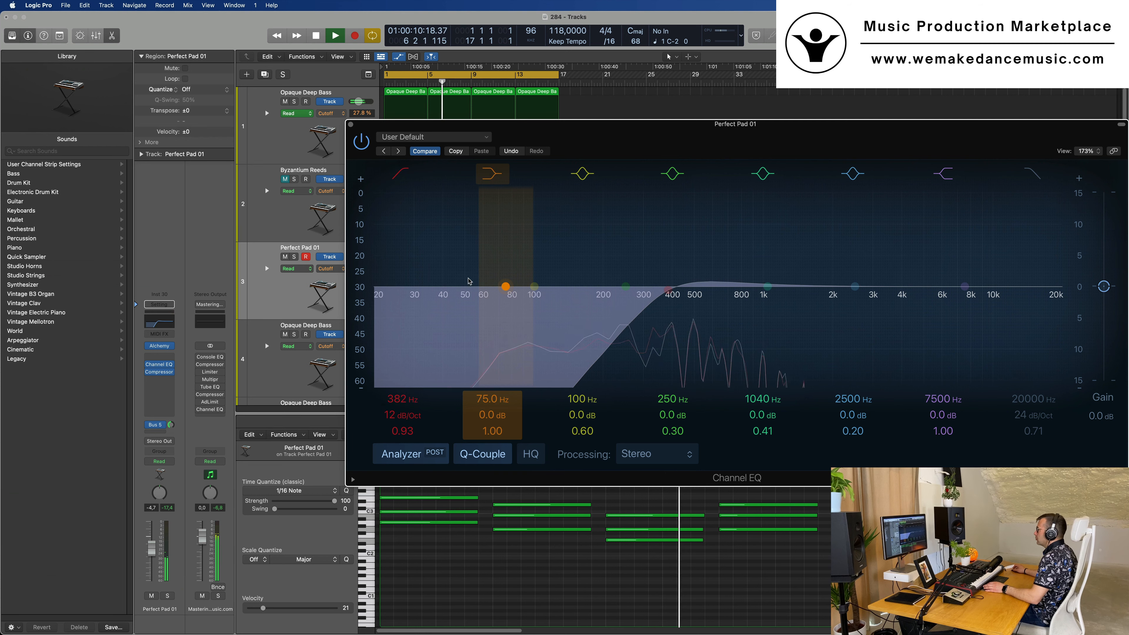
pyautogui.moveTo(661, 297); pyautogui.dragTo(566, 297)
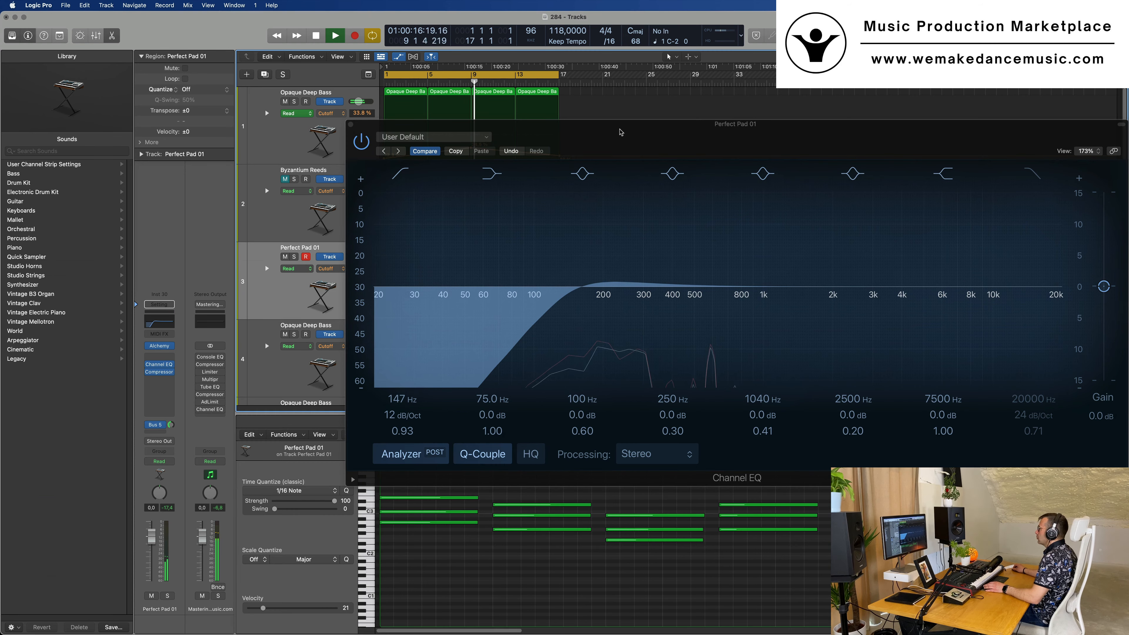
# Repeat the Perfect Pad 01 region once up to bar 17 and lower the pad track's volume to -5.5 dB
pyautogui.moveTo(621, 132); pyautogui.dragTo(494, 384)
pyautogui.press('Return')
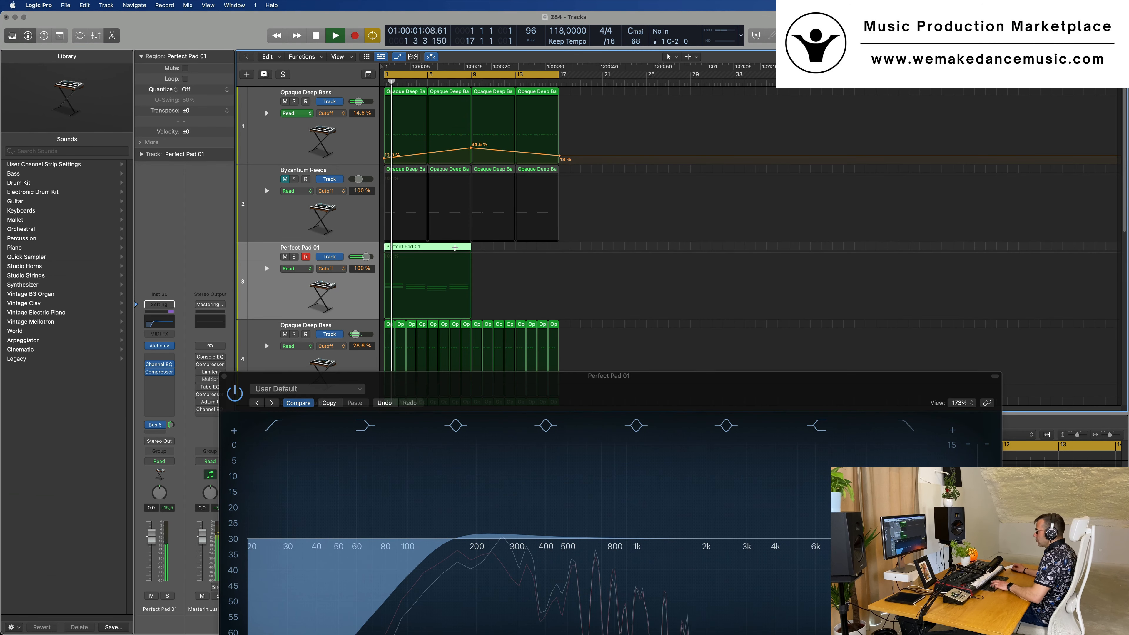
pyautogui.press('super+r')
pyautogui.press('Return')
pyautogui.moveTo(587, 383); pyautogui.dragTo(706, 273)
pyautogui.press('Return')
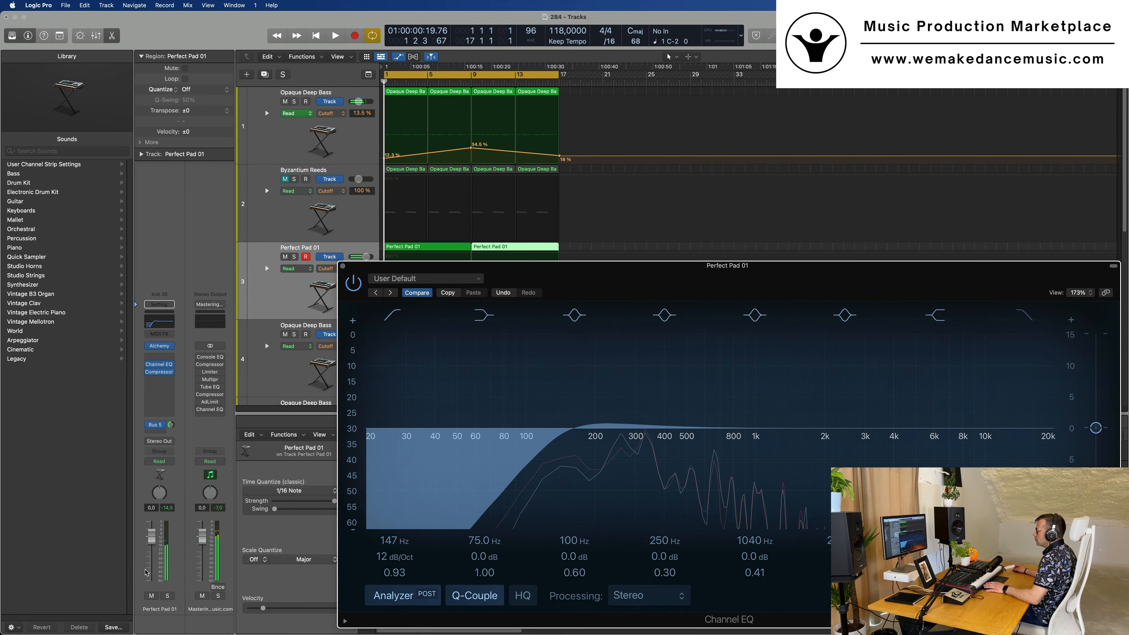
pyautogui.moveTo(152, 537); pyautogui.dragTo(152, 557)
pyautogui.press('Return')
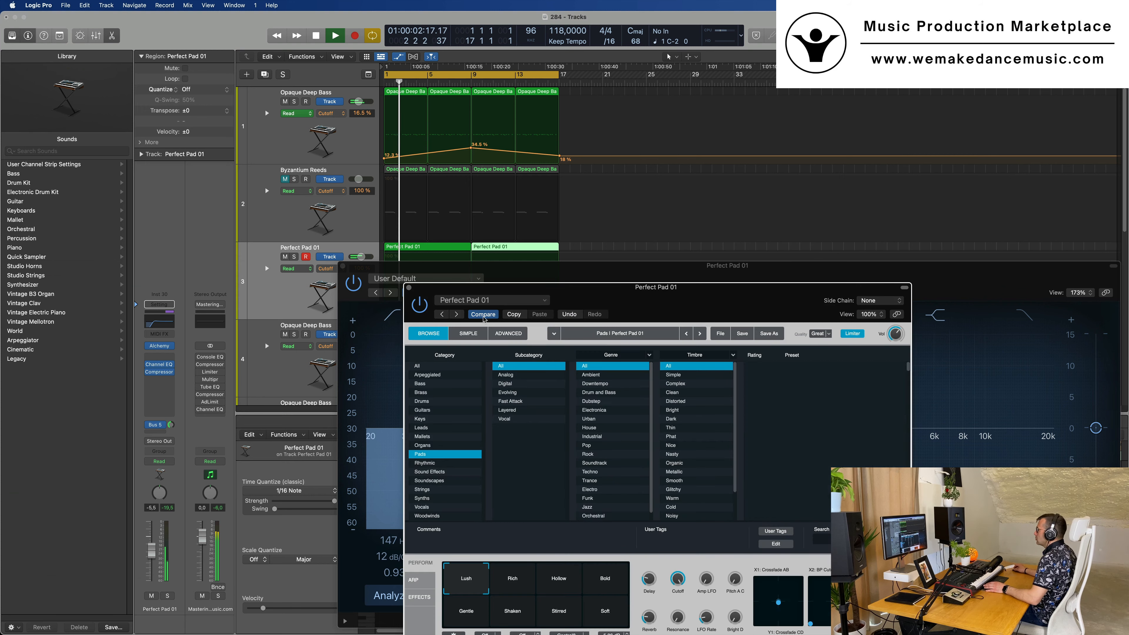
# Audition the Bold and Gentle performance snapshots of Perfect Pad 01 in Alchemy
pyautogui.moveTo(674, 290); pyautogui.dragTo(633, 181)
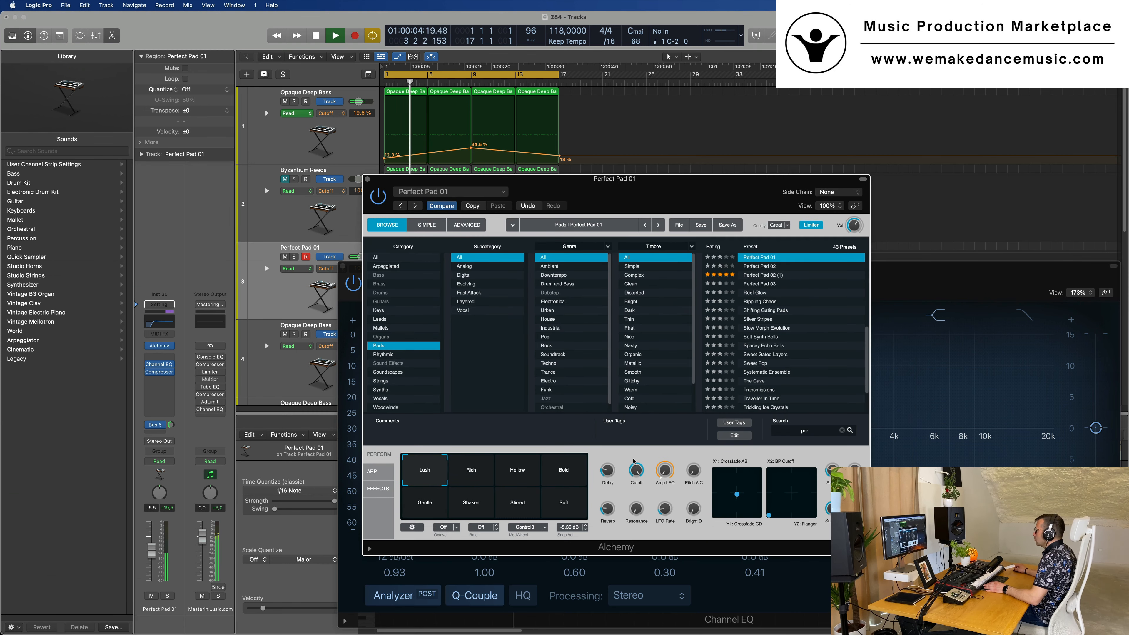
pyautogui.click(562, 470)
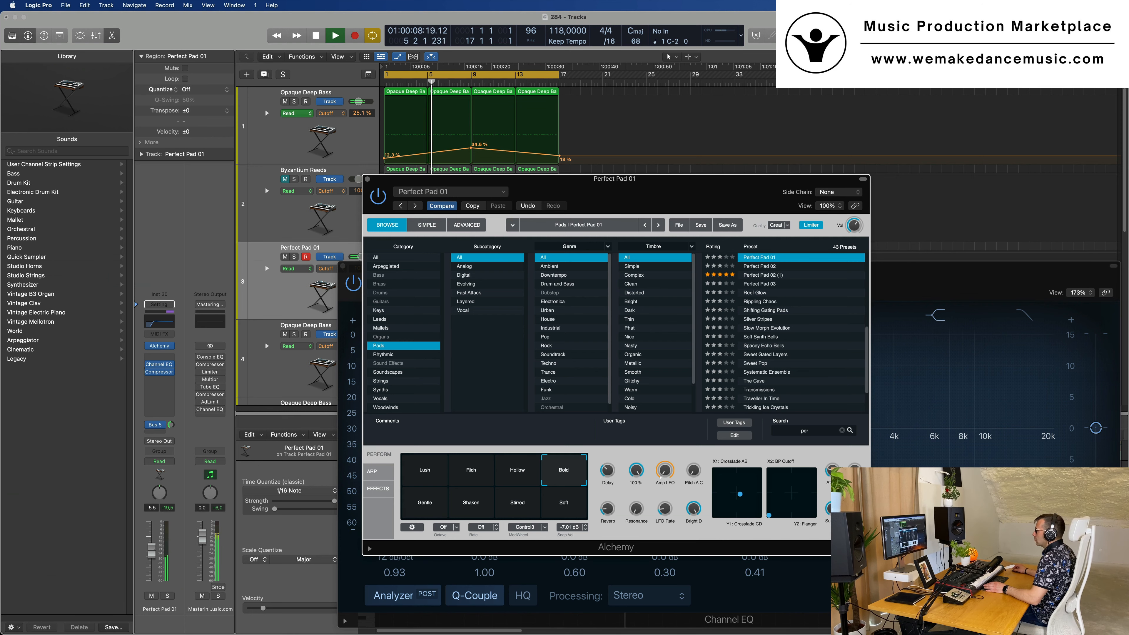
pyautogui.click(430, 513)
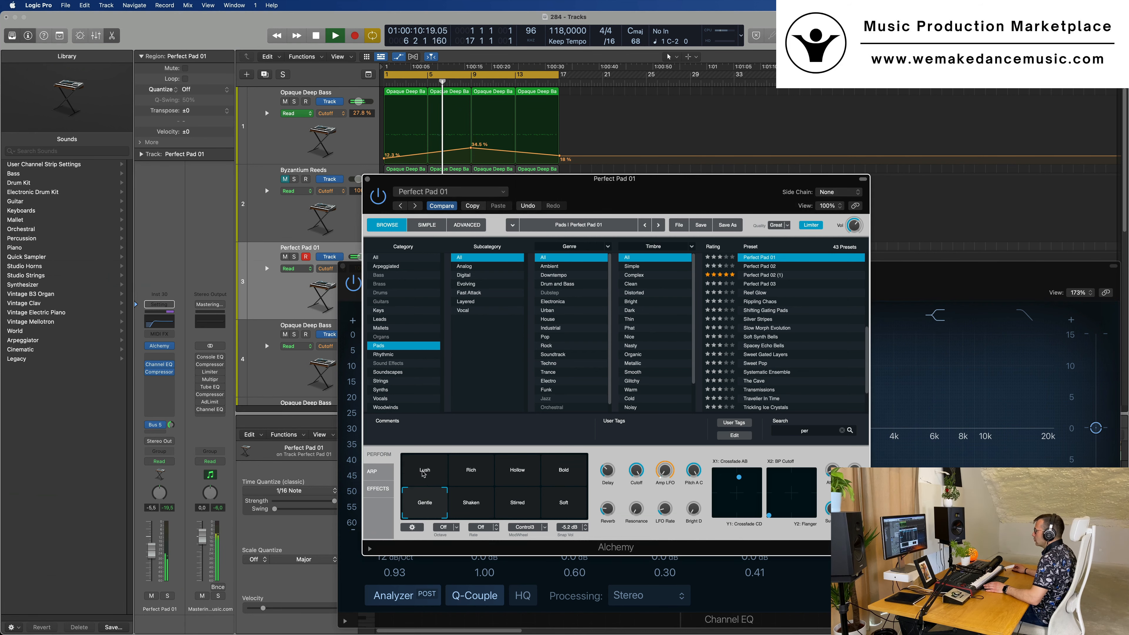
pyautogui.moveTo(746, 195); pyautogui.dragTo(911, 225)
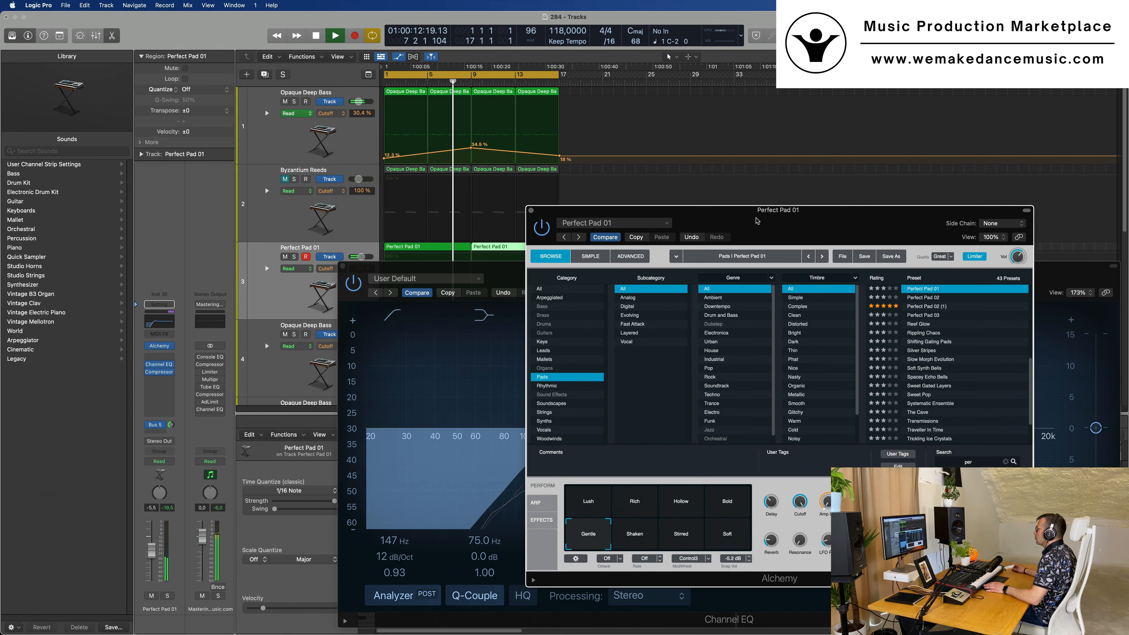
pyautogui.moveTo(757, 221); pyautogui.dragTo(624, 239)
# Replay from the start with the Lush snapshot selected and Alchemy's Cutoff lowered to 48%
pyautogui.press('Return')
pyautogui.click(455, 518)
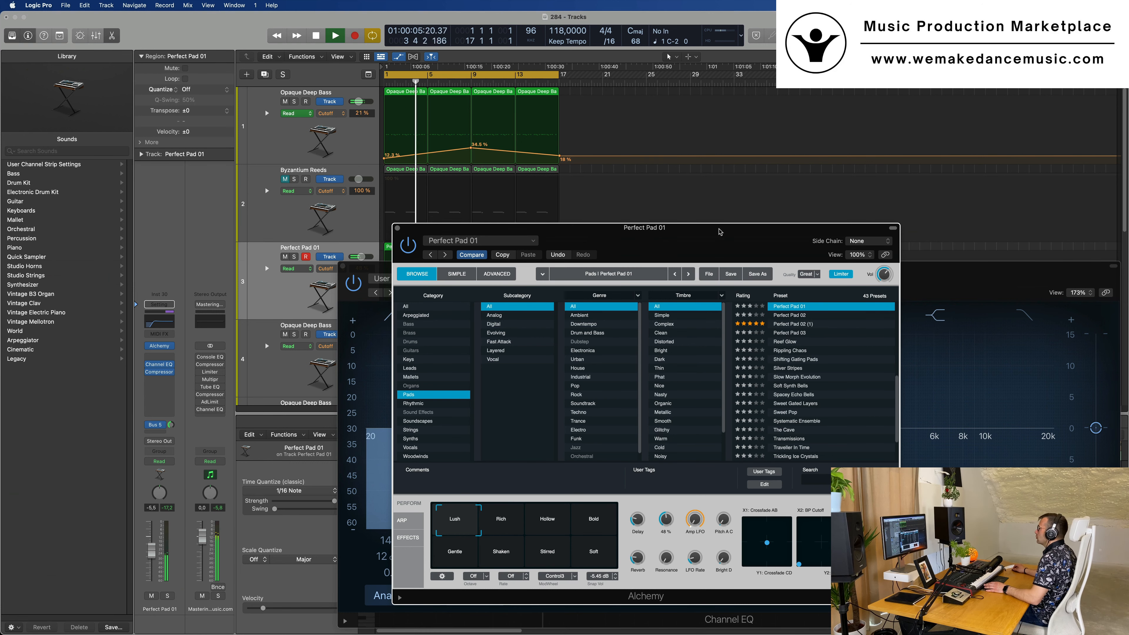
pyautogui.moveTo(720, 231); pyautogui.dragTo(675, 235)
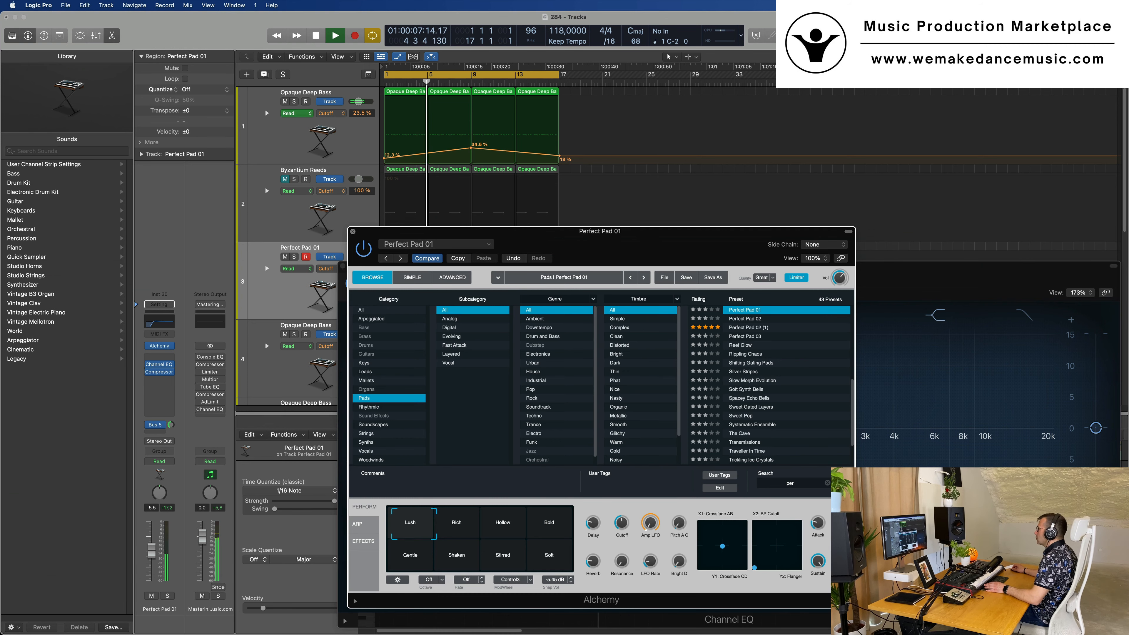
# Close the Alchemy and Channel EQ windows of the Perfect Pad 01 track
pyautogui.press('super+w')
pyautogui.click(893, 6)
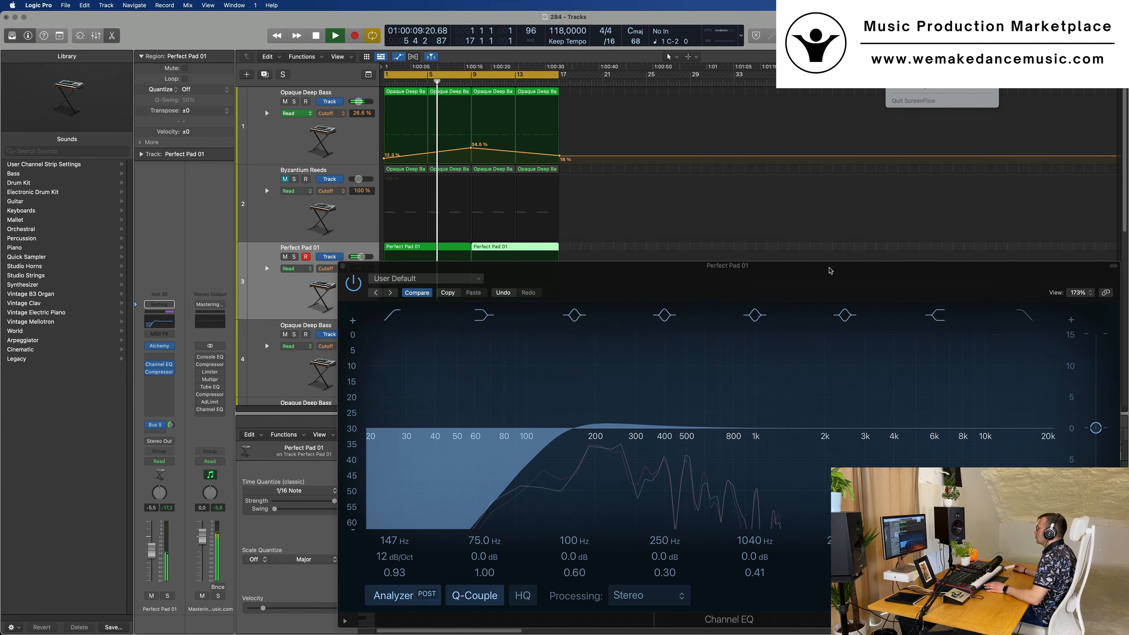
pyautogui.moveTo(831, 271); pyautogui.dragTo(674, 158)
pyautogui.click(186, 154)
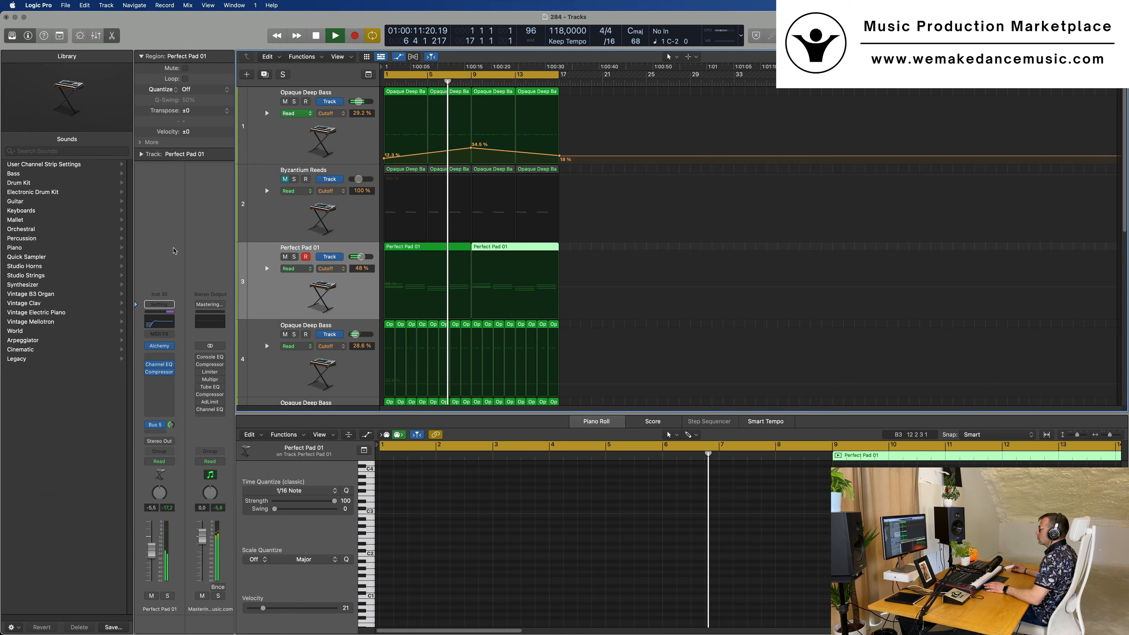
# Replay from the start and add a send to Bus 7 on the Opaque Deep Bass layer on track 5
pyautogui.scroll(-3, 484, 276)
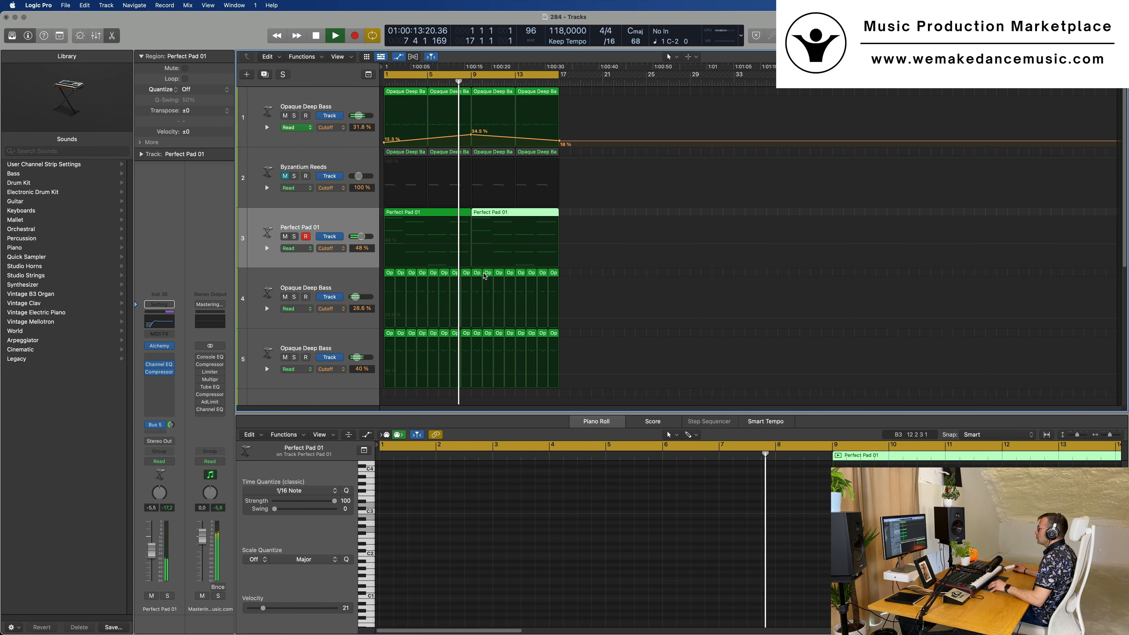
pyautogui.scroll(-5, 485, 275)
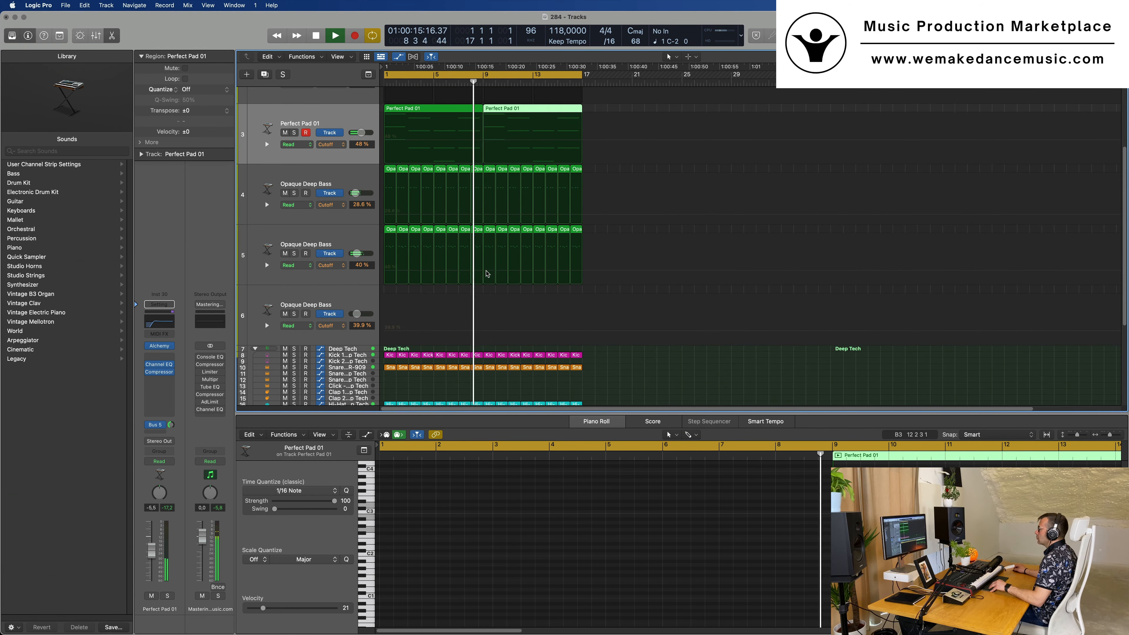
pyautogui.scroll(-1, 486, 274)
pyautogui.click(274, 258)
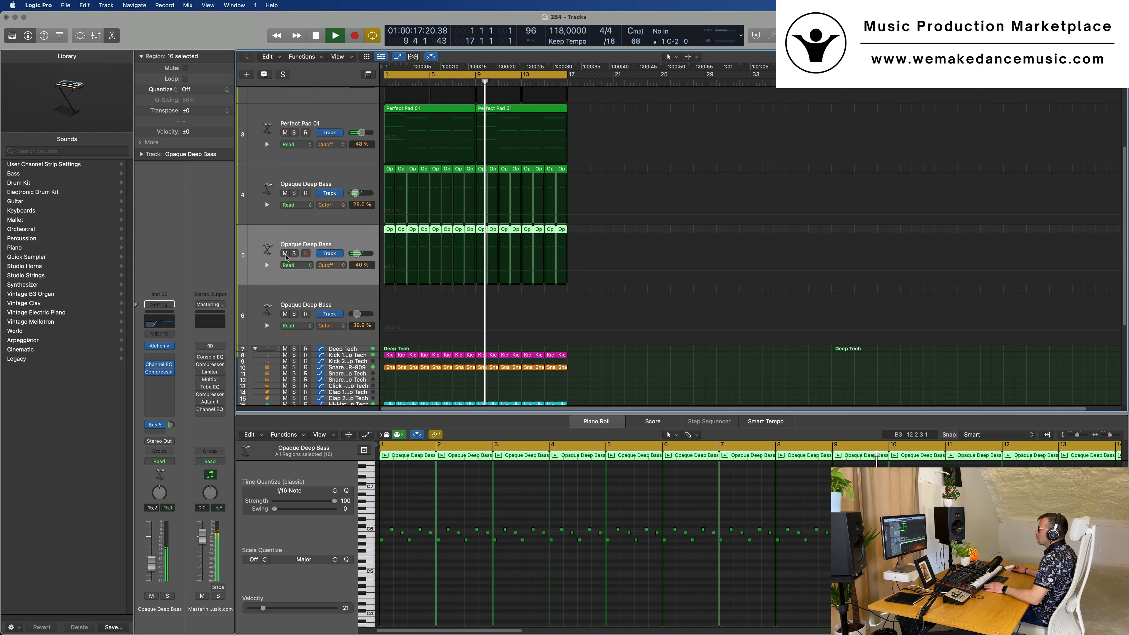
pyautogui.click(294, 253)
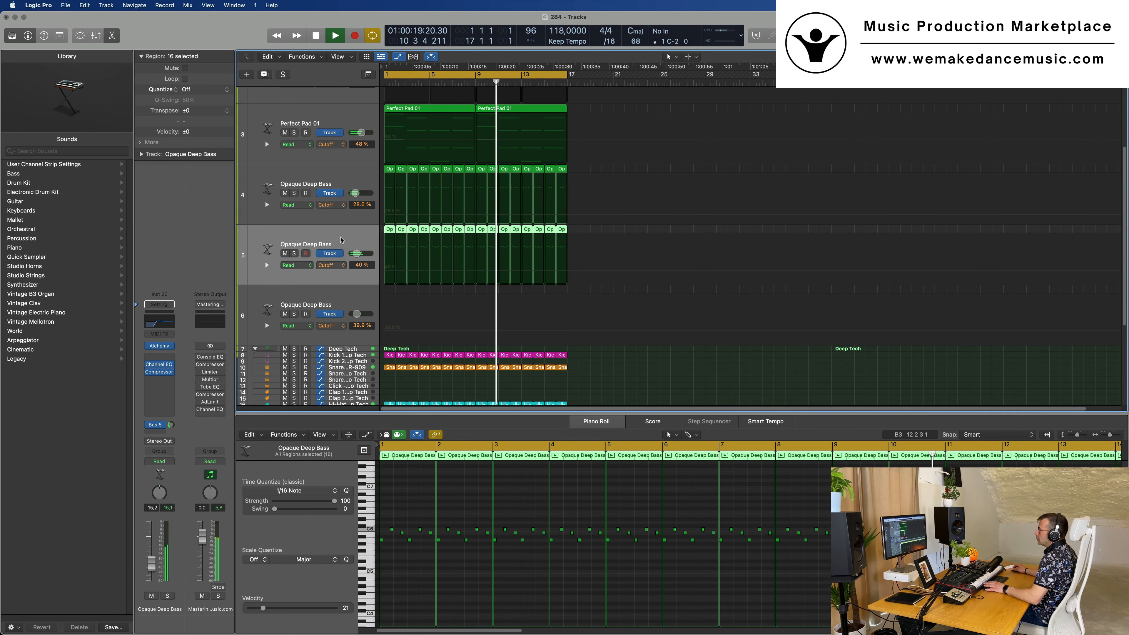
pyautogui.press('Return')
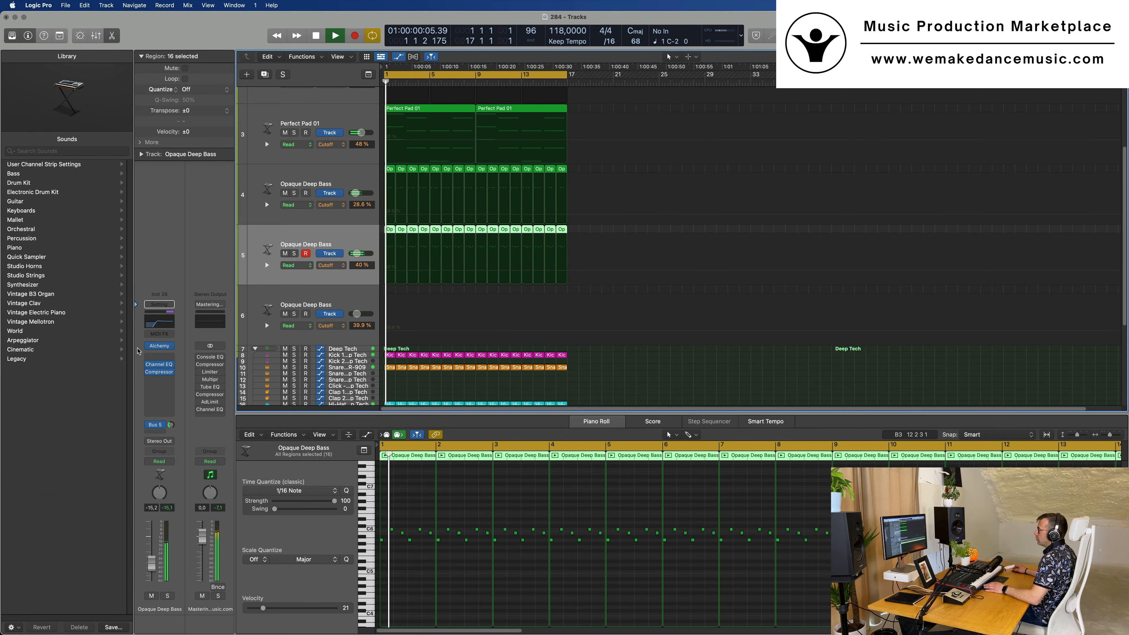
pyautogui.click(152, 432)
pyautogui.moveTo(178, 446)
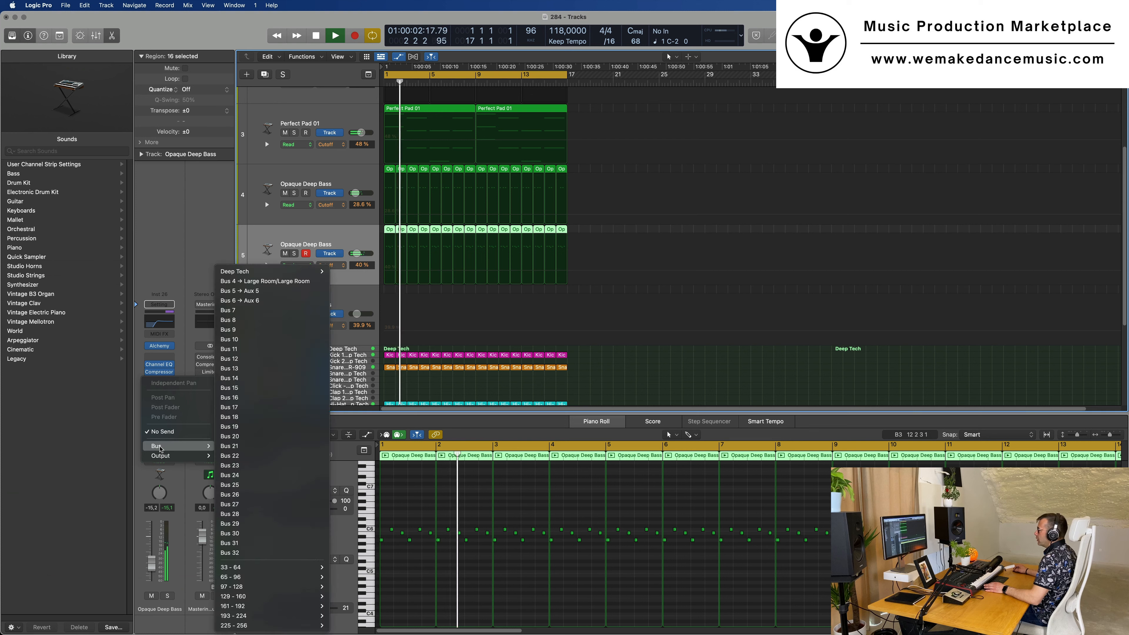
pyautogui.click(254, 314)
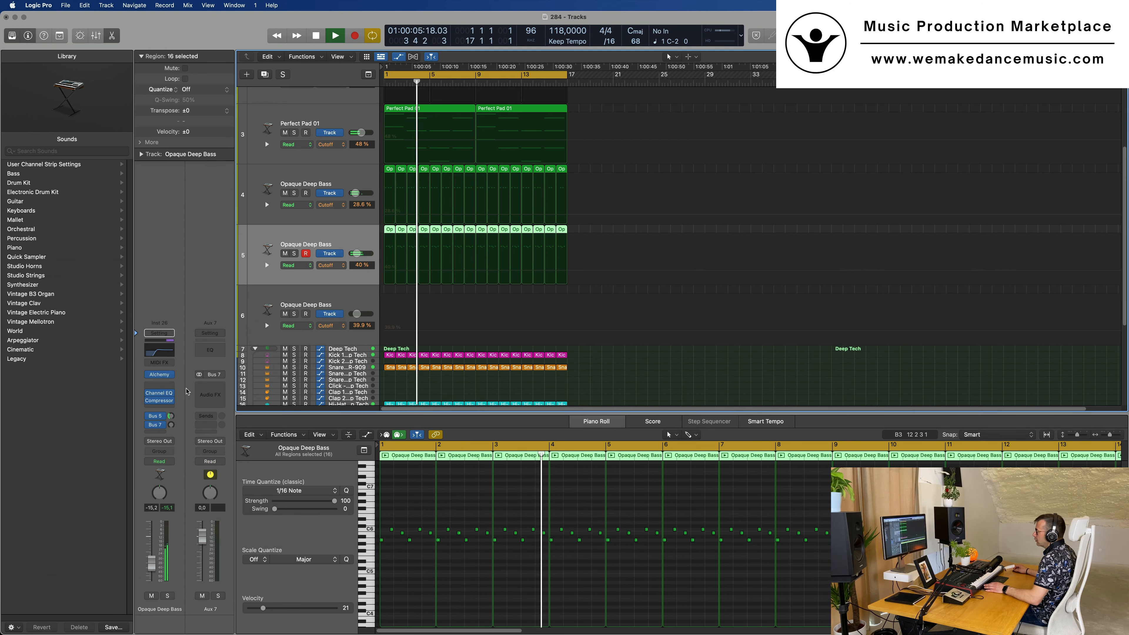
# Insert a Tape Delay on the Aux 7 channel and set its wet output to 100%
pyautogui.click(209, 394)
pyautogui.moveTo(237, 486)
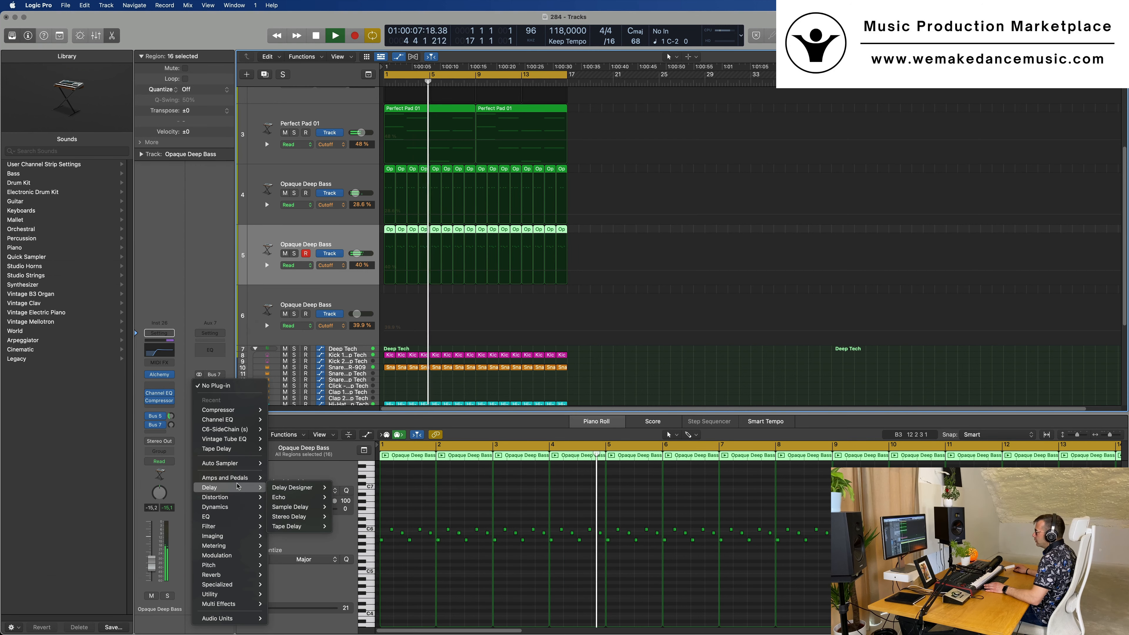
pyautogui.click(344, 526)
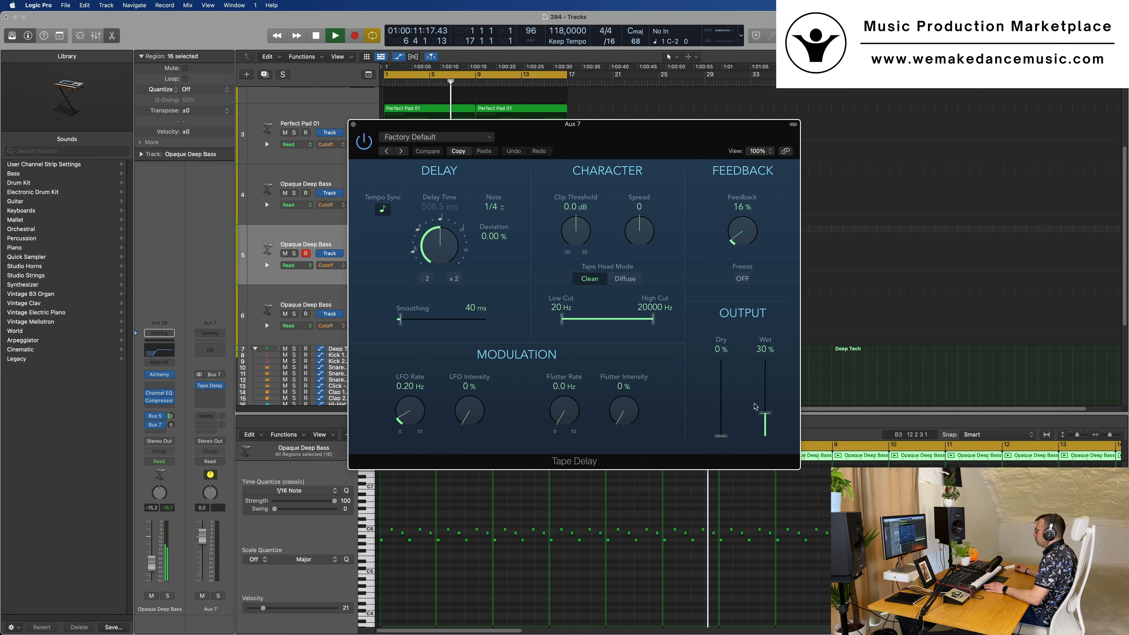
pyautogui.moveTo(754, 406); pyautogui.dragTo(761, 336)
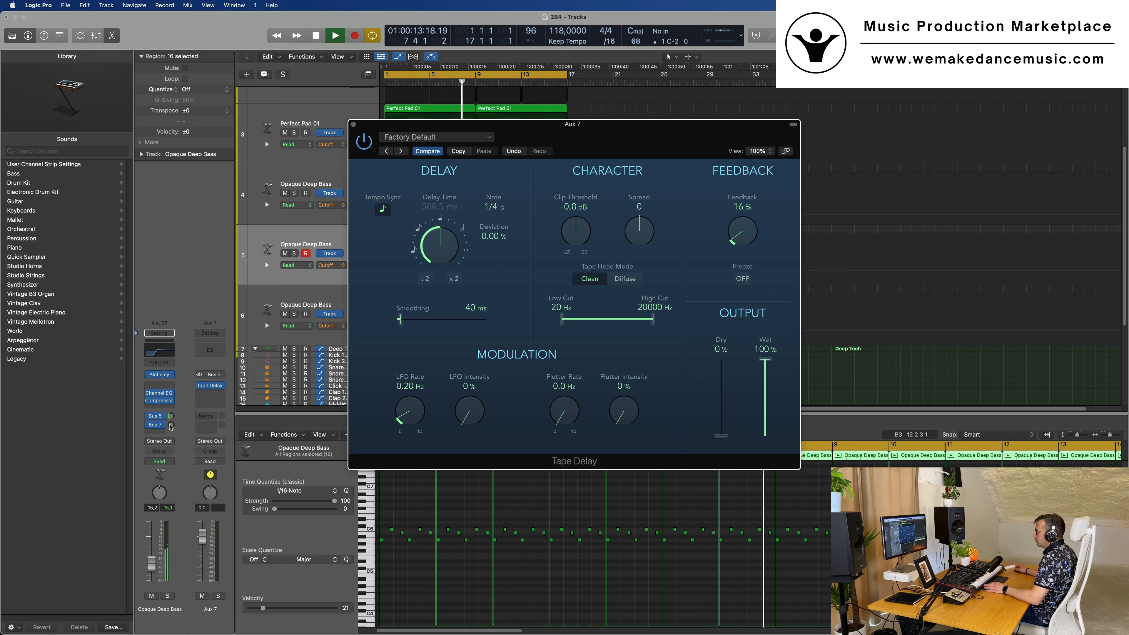
# Set the track 5 bass layer's Bus 7 send to -7.1 dB and the Tape Delay's feedback to 27%, closing the plug-in window
pyautogui.moveTo(171, 426); pyautogui.dragTo(171, 425)
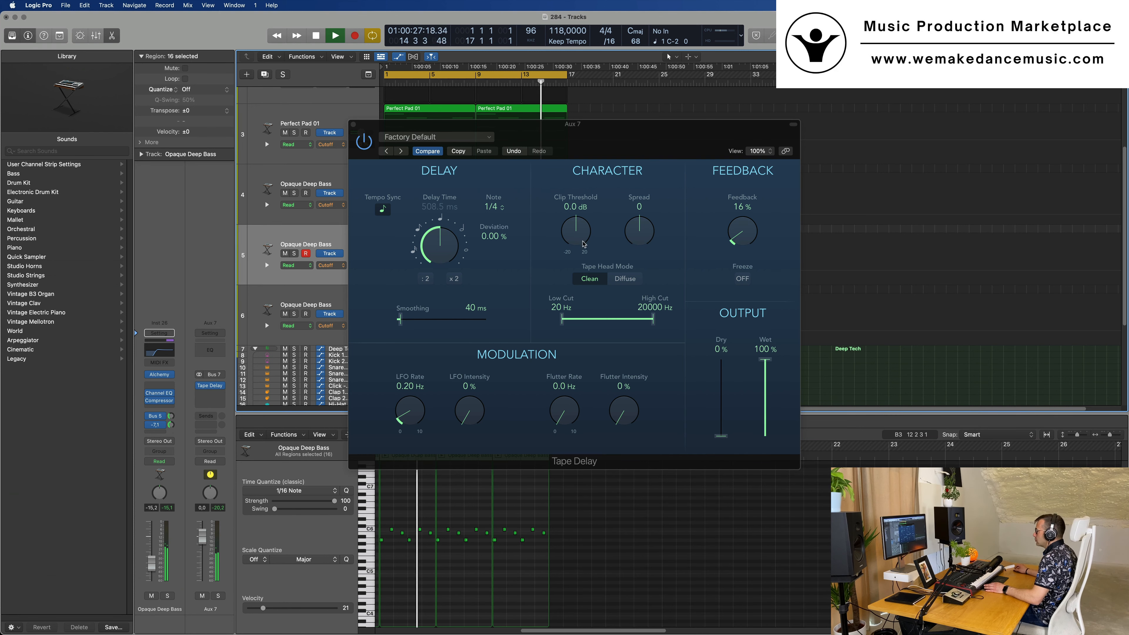
pyautogui.moveTo(666, 129); pyautogui.dragTo(699, 145)
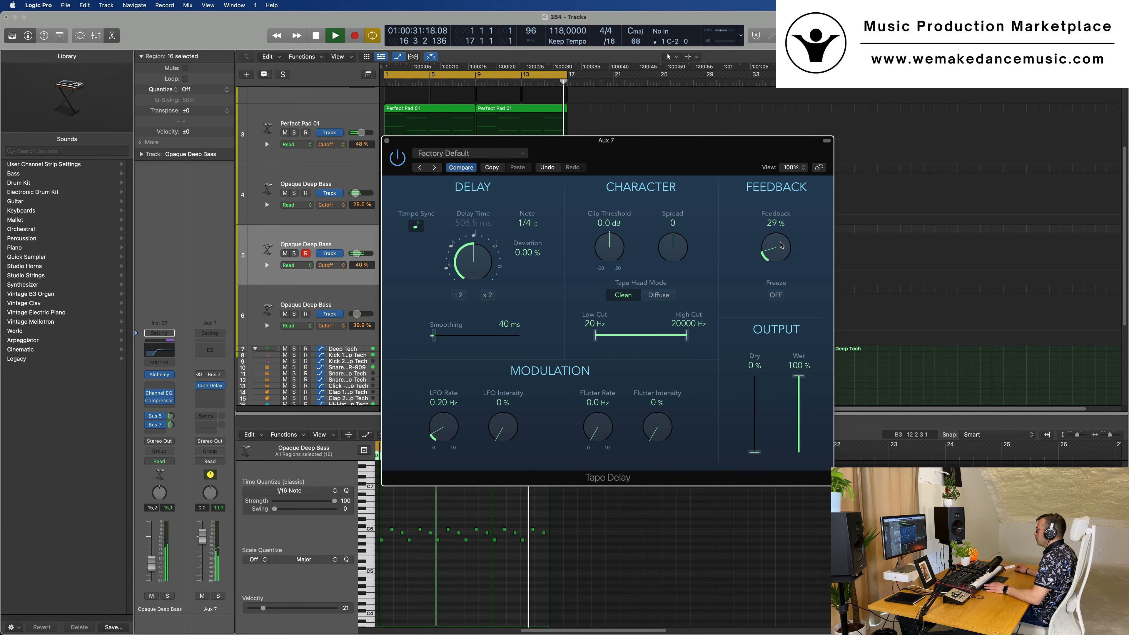
pyautogui.moveTo(779, 249); pyautogui.dragTo(782, 250)
pyautogui.moveTo(735, 152); pyautogui.dragTo(841, 163)
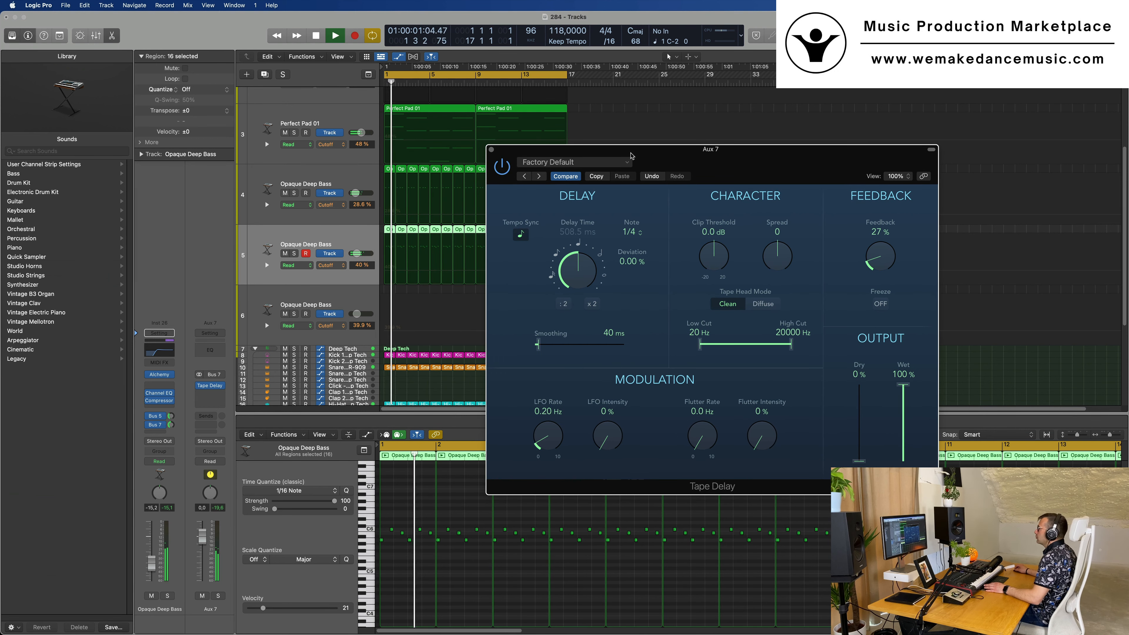
pyautogui.click(493, 150)
# Copy the Compressor from the track 5 Opaque Deep Bass channel to Aux 7, below the Tape Delay
pyautogui.press('super+Left')
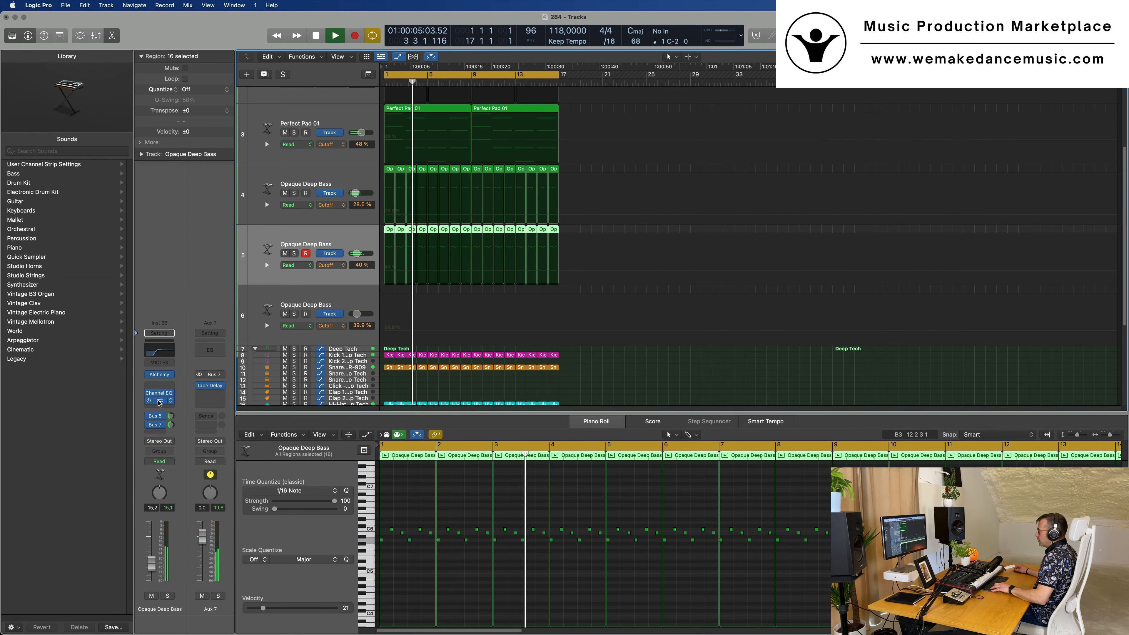
pyautogui.moveTo(158, 401); pyautogui.dragTo(209, 396)
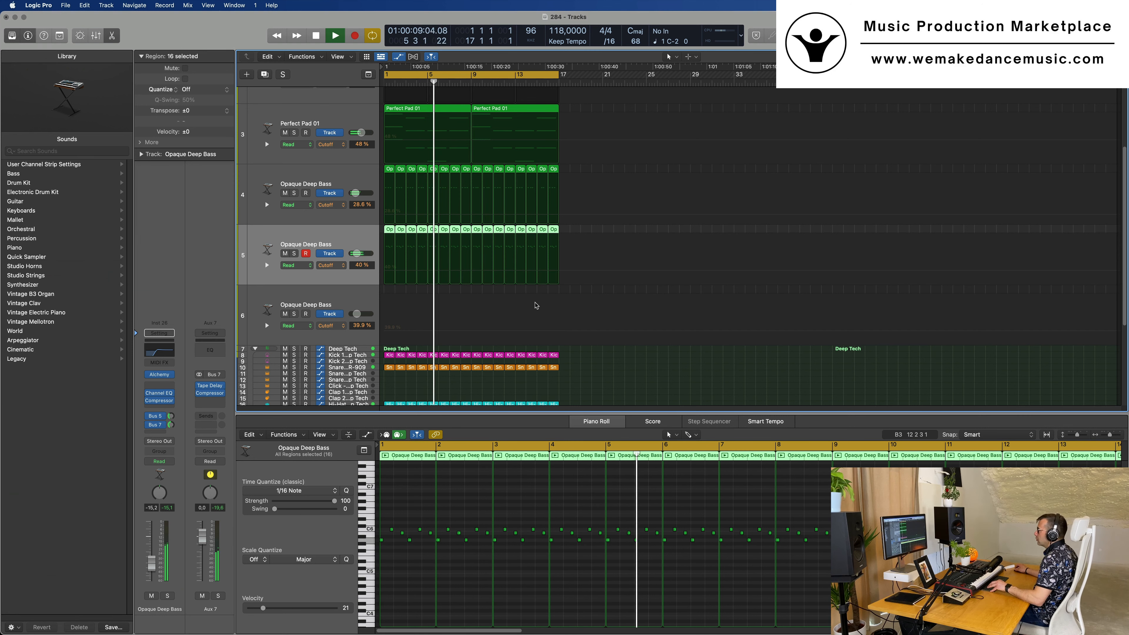
pyautogui.scroll(5, 347, 267)
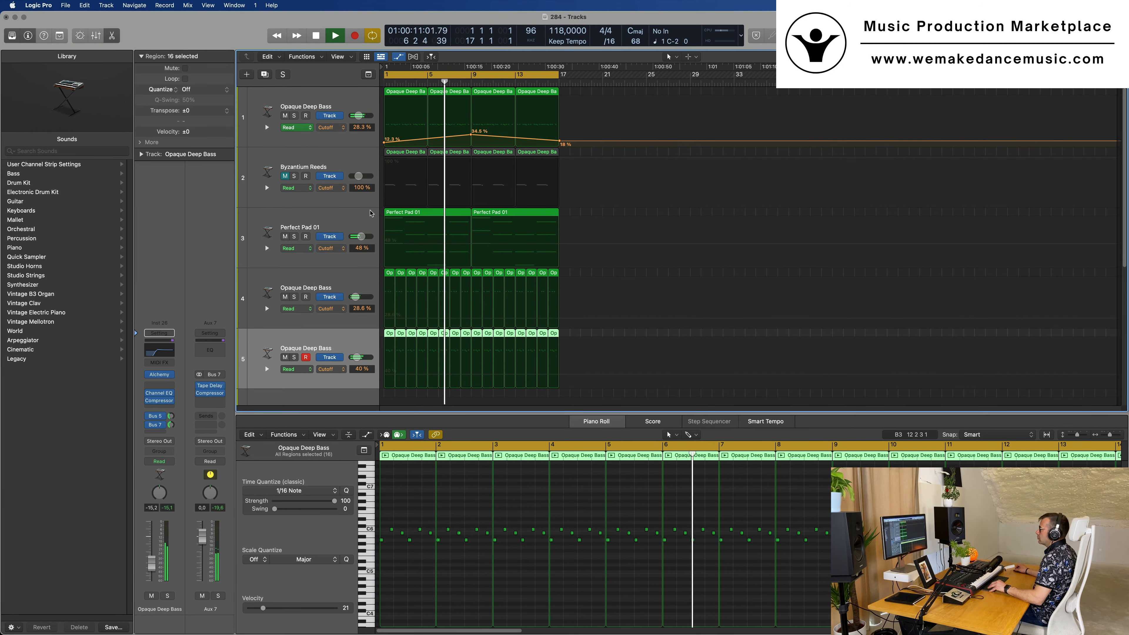